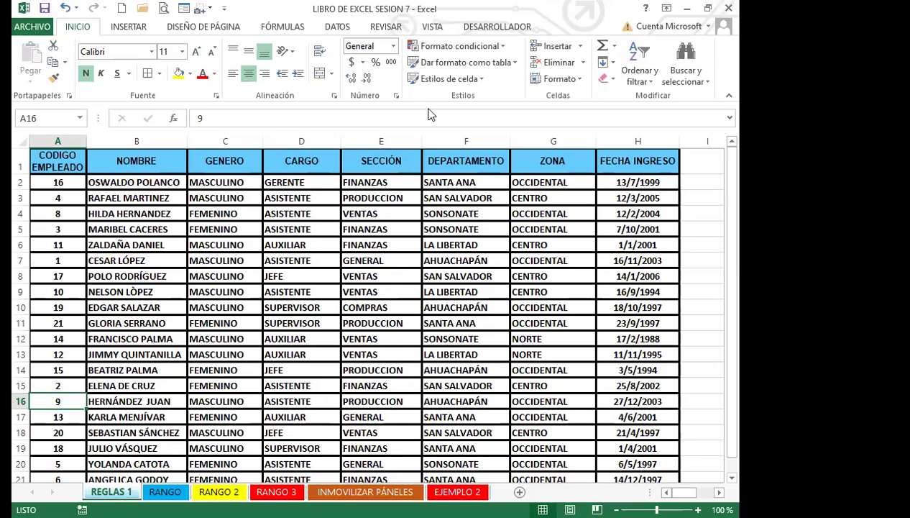
Step: Review the conditional formatting options, the employee table and the colour instructions listed in column J
{"action": "left_click", "coordinate": [503, 48]}
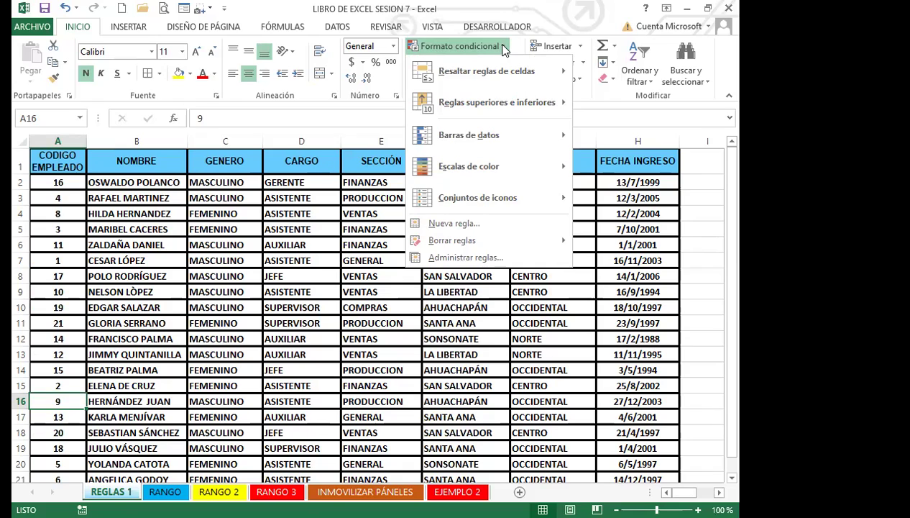
{"action": "left_click", "coordinate": [317, 160]}
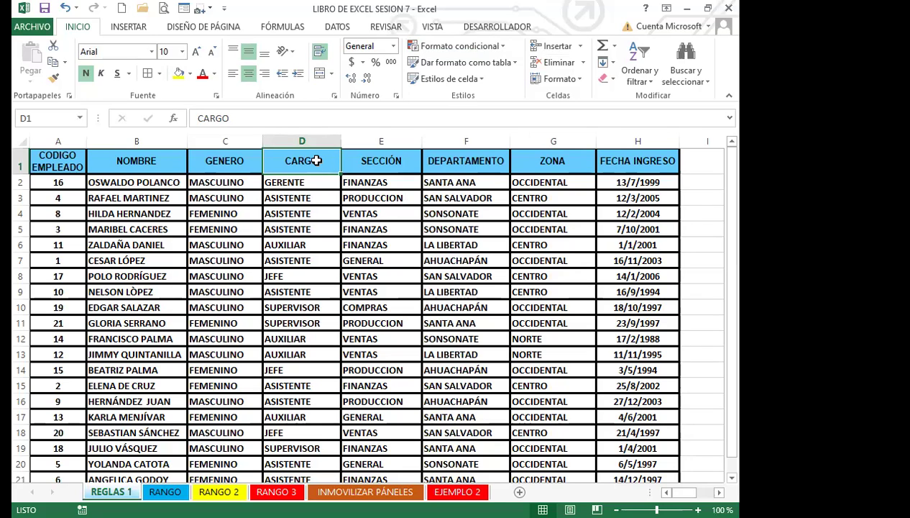
{"action": "left_click", "coordinate": [432, 324]}
{"action": "key", "text": "Right"}
{"action": "key", "text": "Right"}
{"action": "key", "text": "Right"}
{"action": "key", "text": "Right"}
{"action": "key", "text": "Right"}
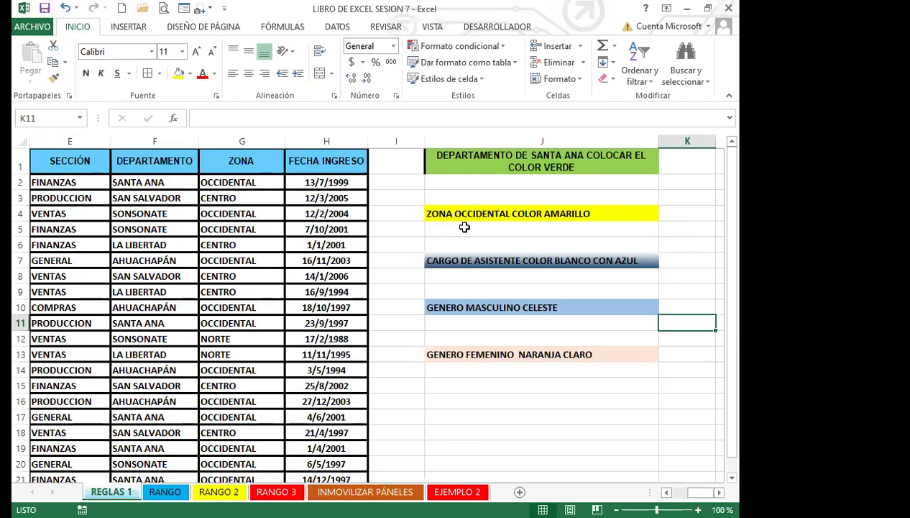
{"action": "left_click", "coordinate": [470, 190]}
{"action": "left_click", "coordinate": [460, 157]}
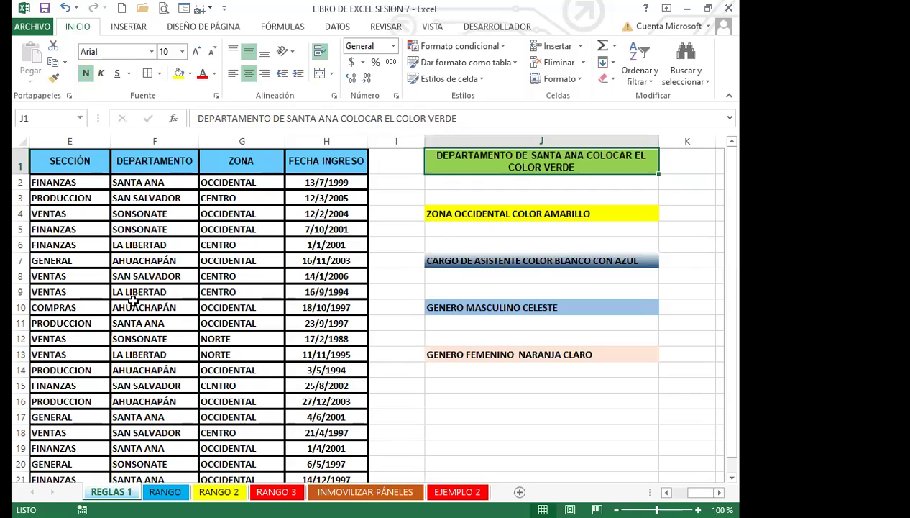
Step: Start a "Texto que contiene" highlighting rule for SANTA ANA on the DEPARTAMENTO cells F2:F21
{"action": "left_click", "coordinate": [142, 182]}
{"action": "left_click_drag", "start_coordinate": [142, 183], "coordinate": [122, 437]}
{"action": "scroll", "coordinate": [126, 321], "scroll_direction": "up", "scroll_amount": 1}
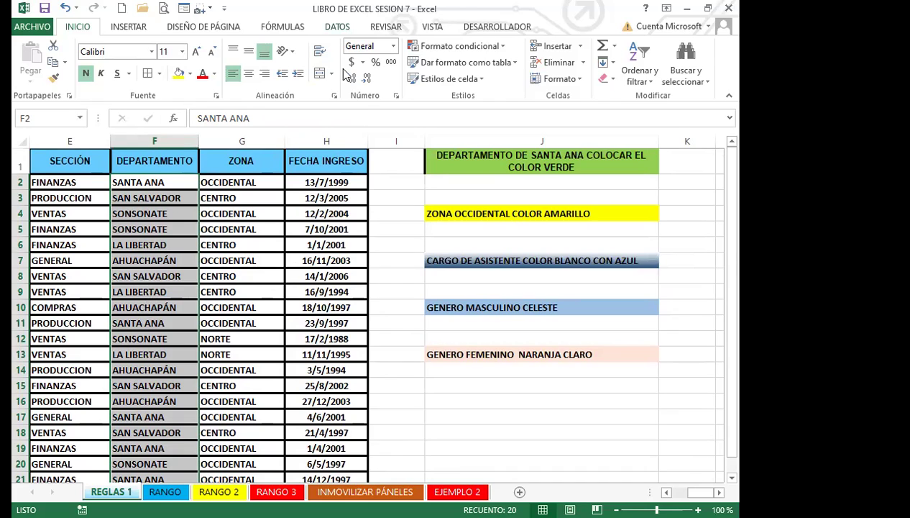
{"action": "left_click", "coordinate": [503, 50]}
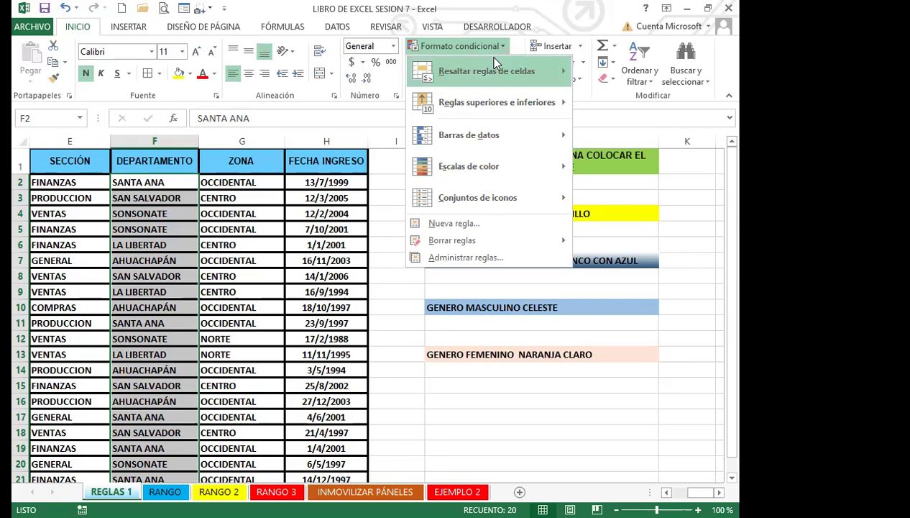
{"action": "mouse_move", "coordinate": [560, 71]}
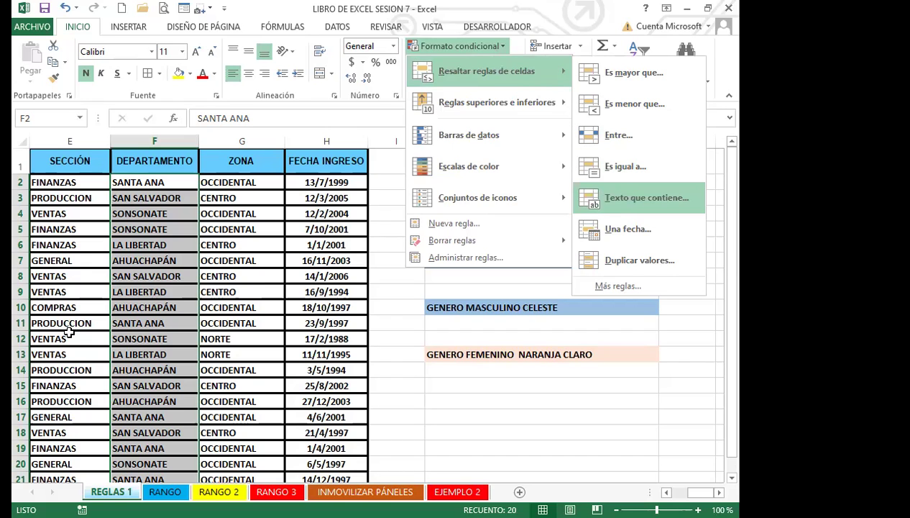
{"action": "key", "text": "Return"}
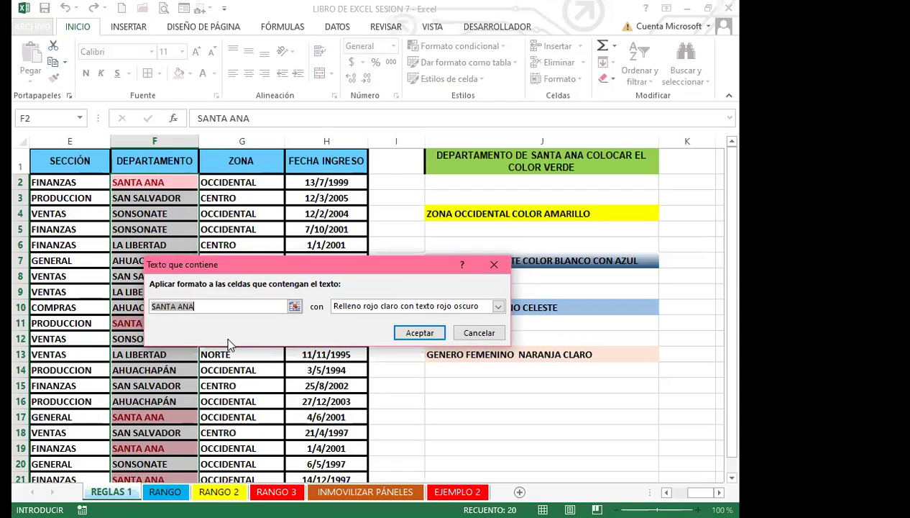
Step: Give the SANTA ANA rule a custom format with a green fill and apply it to the DEPARTAMENTO cells
{"action": "left_click", "coordinate": [499, 308]}
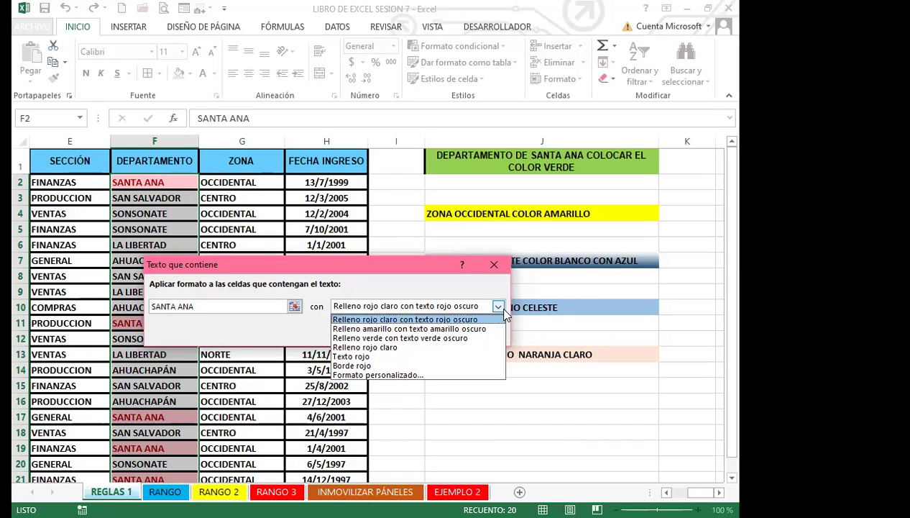
{"action": "left_click", "coordinate": [392, 374]}
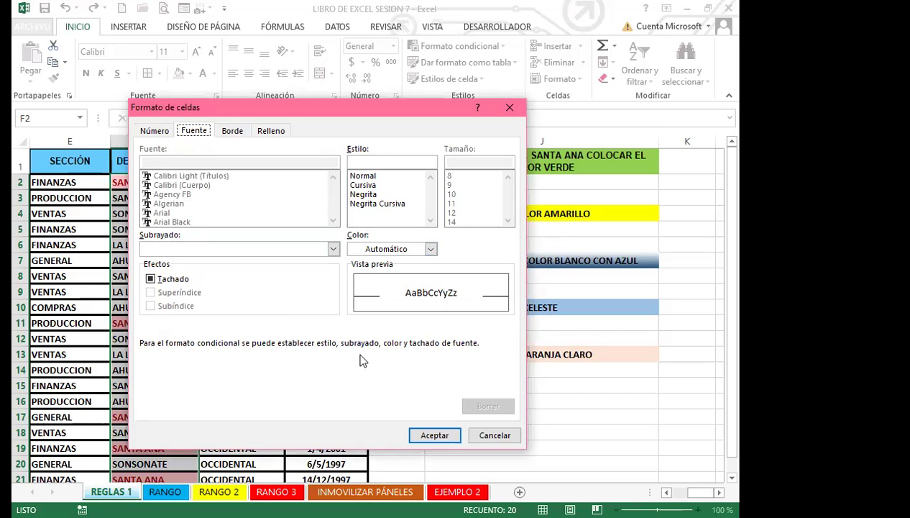
{"action": "left_click", "coordinate": [272, 132]}
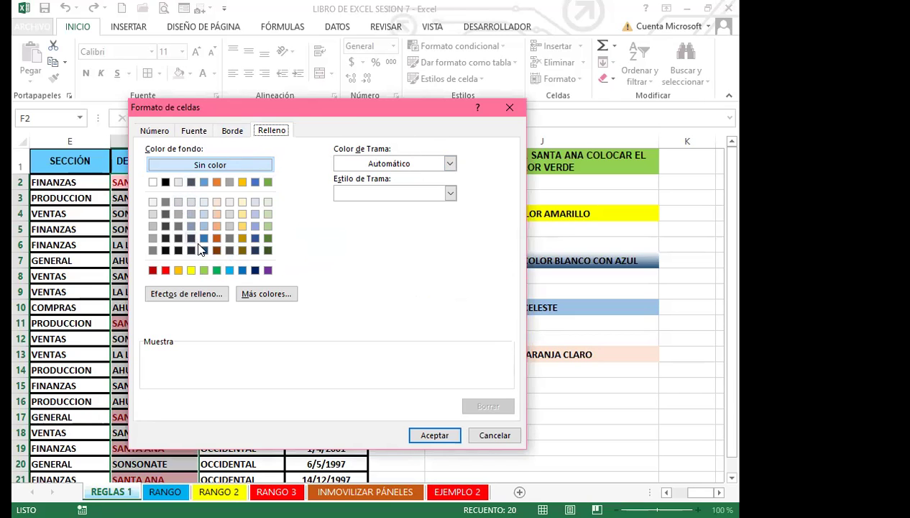
{"action": "left_click", "coordinate": [216, 271]}
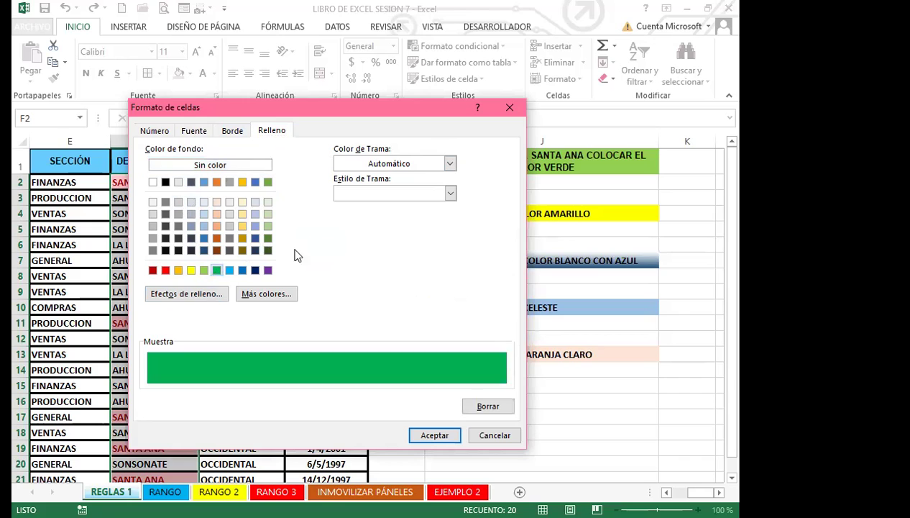
{"action": "left_click", "coordinate": [428, 435]}
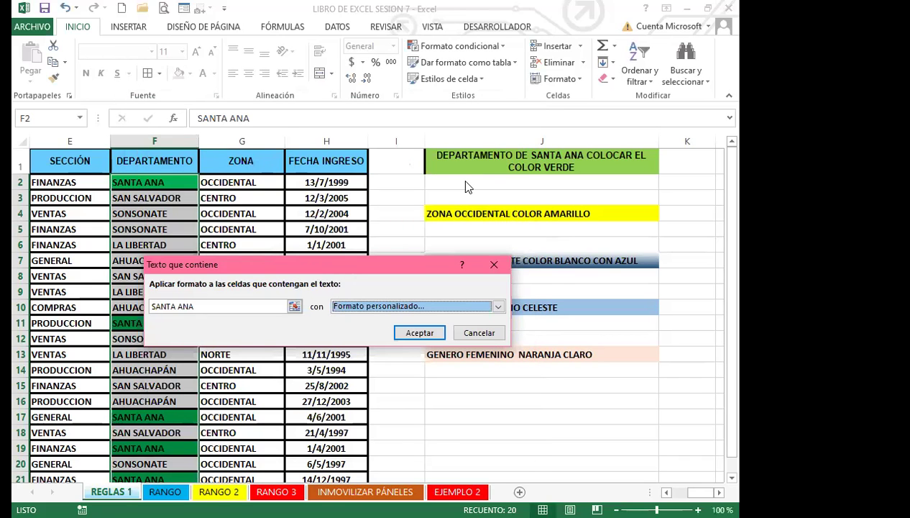
{"action": "left_click_drag", "start_coordinate": [344, 270], "coordinate": [466, 187]}
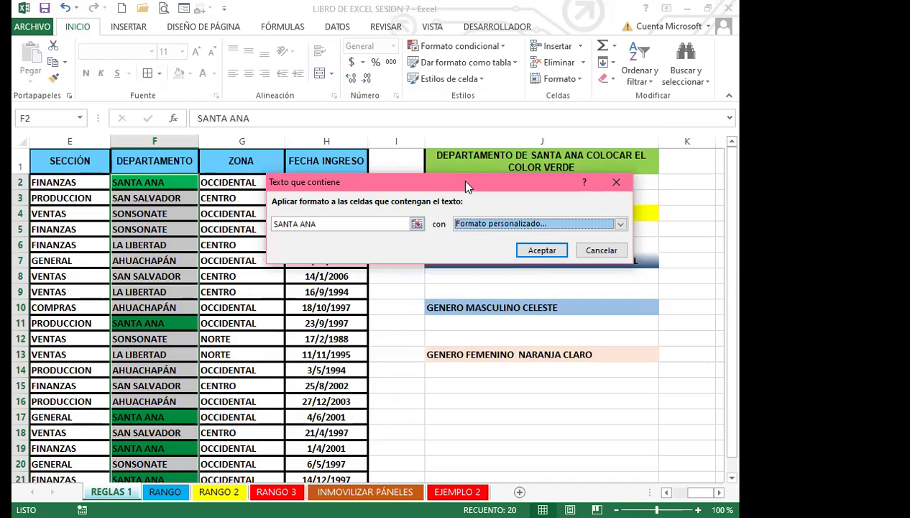
{"action": "left_click", "coordinate": [542, 252]}
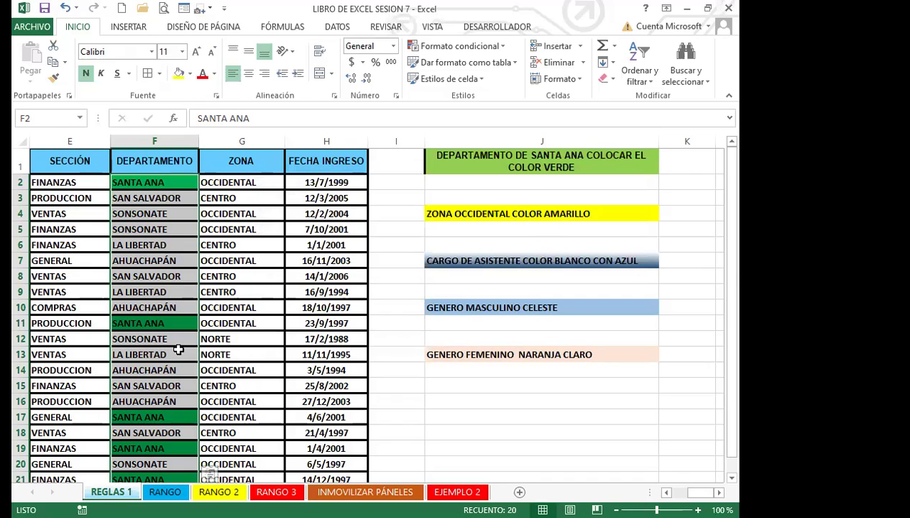
{"action": "scroll", "coordinate": [178, 349], "scroll_direction": "down", "scroll_amount": 2}
{"action": "scroll", "coordinate": [172, 363], "scroll_direction": "up", "scroll_amount": 2}
{"action": "left_click", "coordinate": [170, 262]}
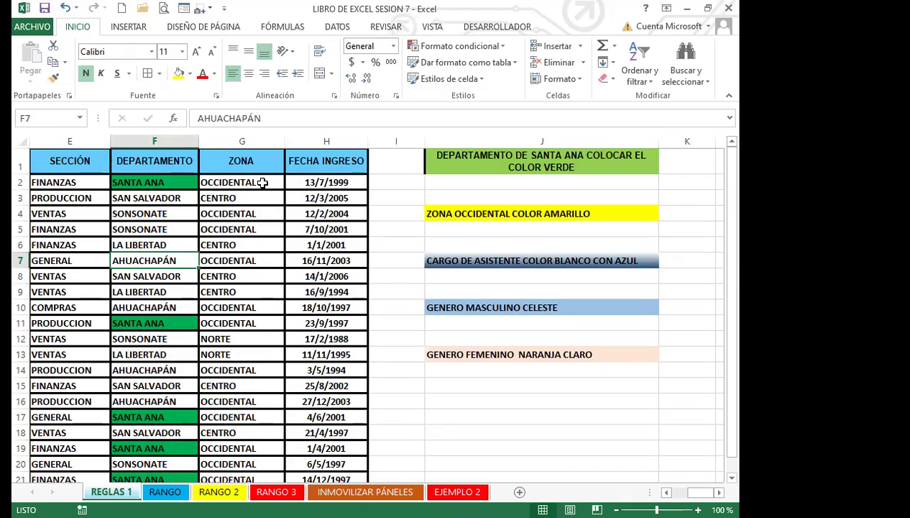
Step: Start an "Es igual a" highlighting rule on the ZONA cells G2:G21, using $G$2 (OCCIDENTAL) as the comparison value
{"action": "left_click_drag", "start_coordinate": [260, 182], "coordinate": [252, 476]}
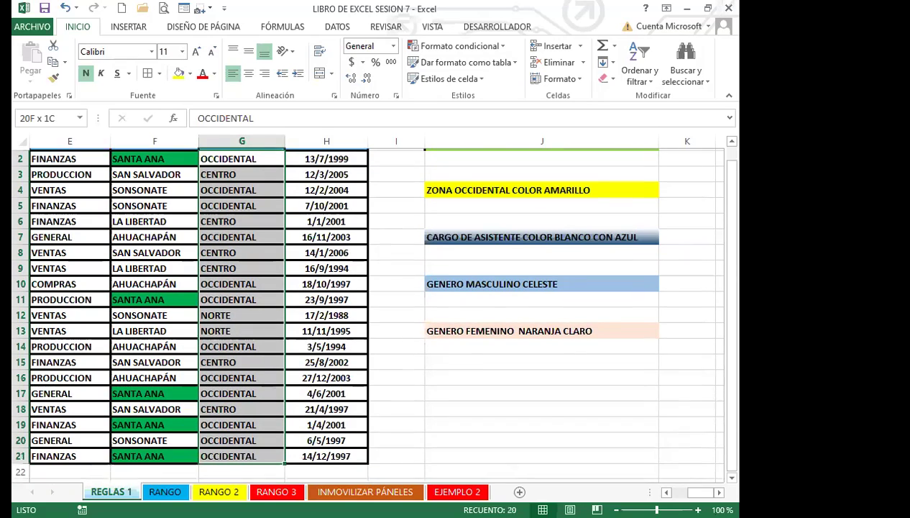
{"action": "left_click_drag", "start_coordinate": [226, 441], "coordinate": [229, 443]}
{"action": "scroll", "coordinate": [302, 374], "scroll_direction": "up", "scroll_amount": 1}
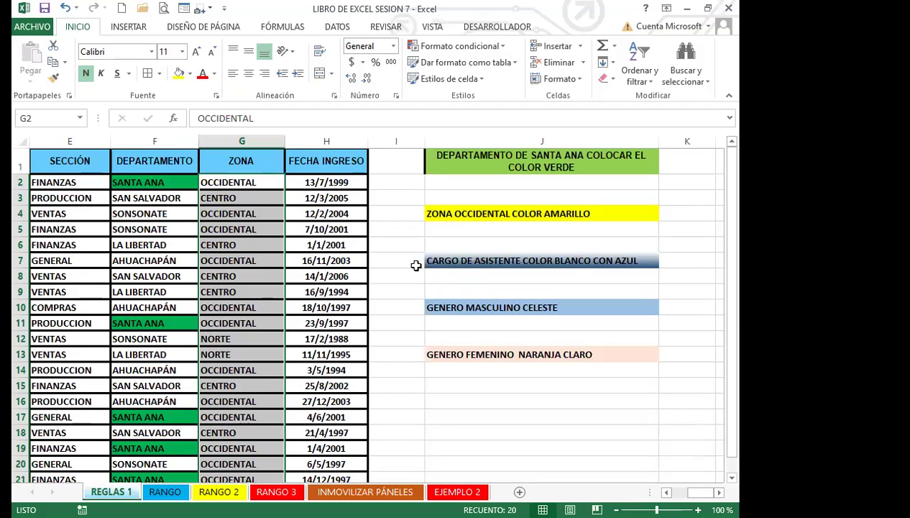
{"action": "left_click", "coordinate": [504, 47]}
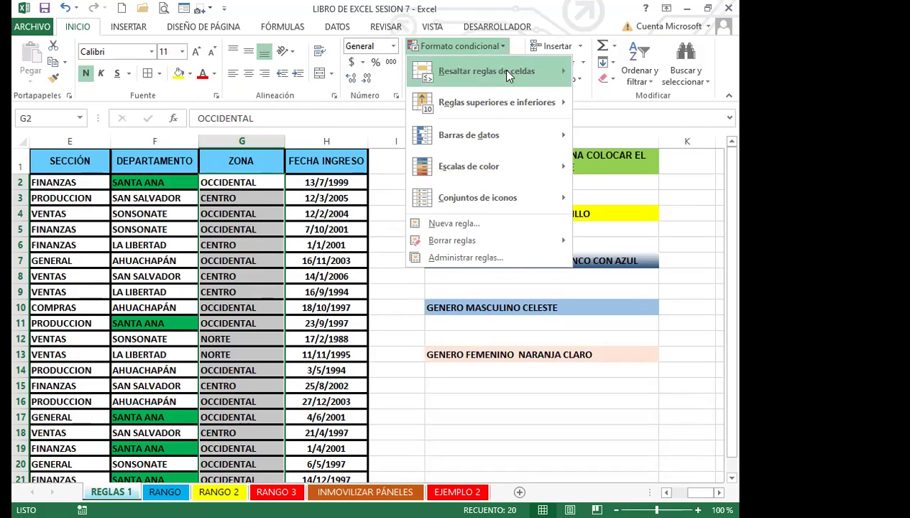
{"action": "mouse_move", "coordinate": [507, 77]}
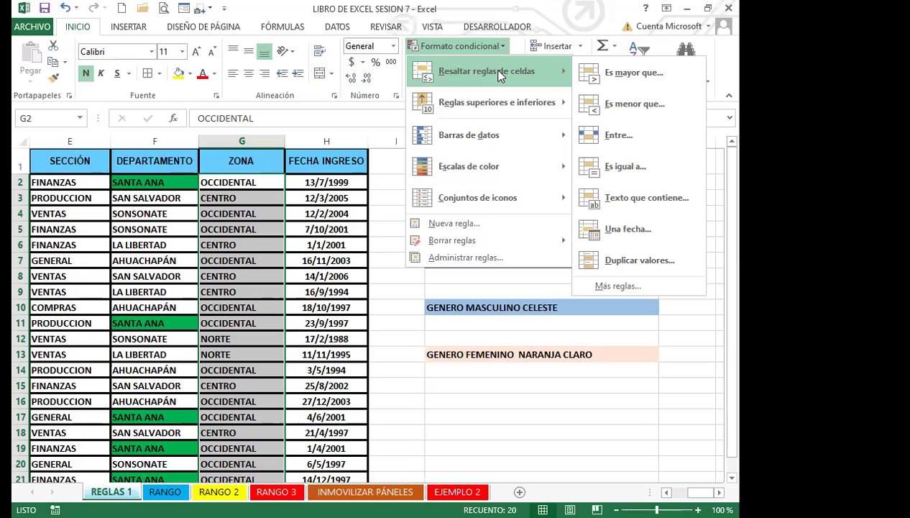
{"action": "left_click", "coordinate": [624, 169]}
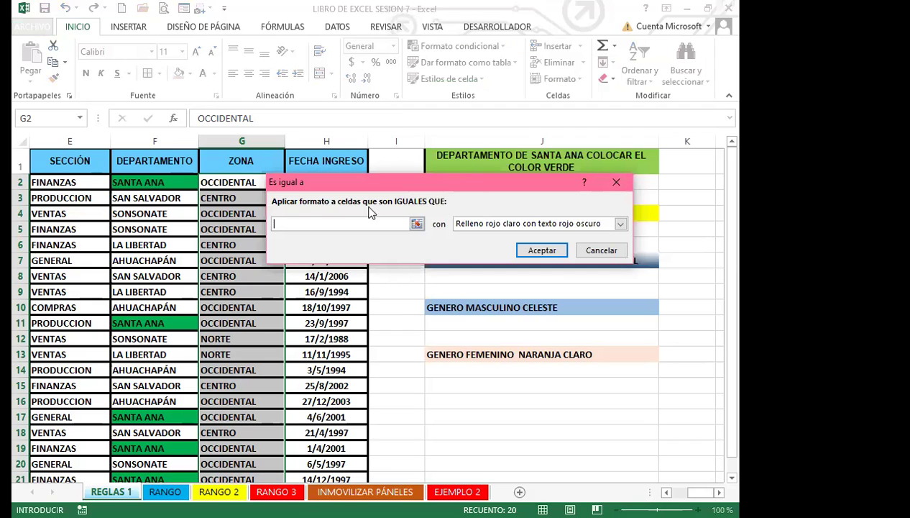
{"action": "left_click", "coordinate": [301, 221]}
{"action": "left_click_drag", "start_coordinate": [474, 186], "coordinate": [480, 259]}
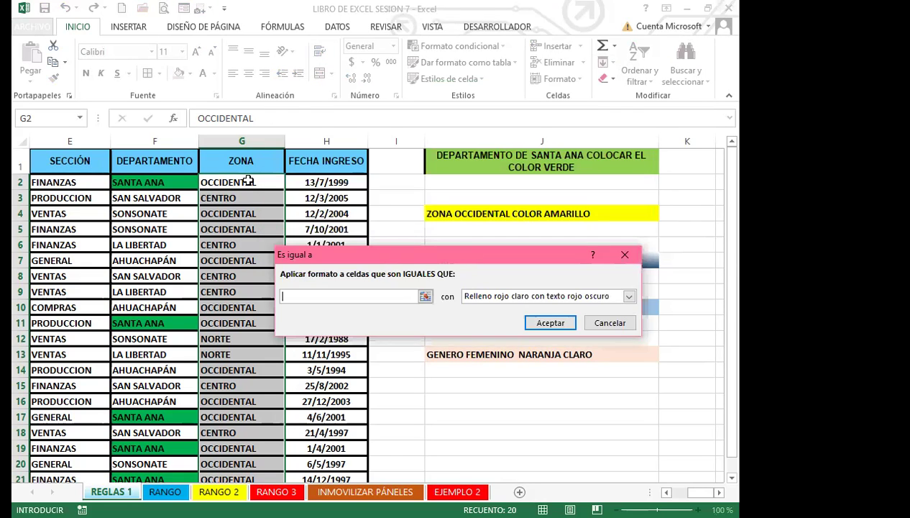
{"action": "left_click", "coordinate": [248, 182]}
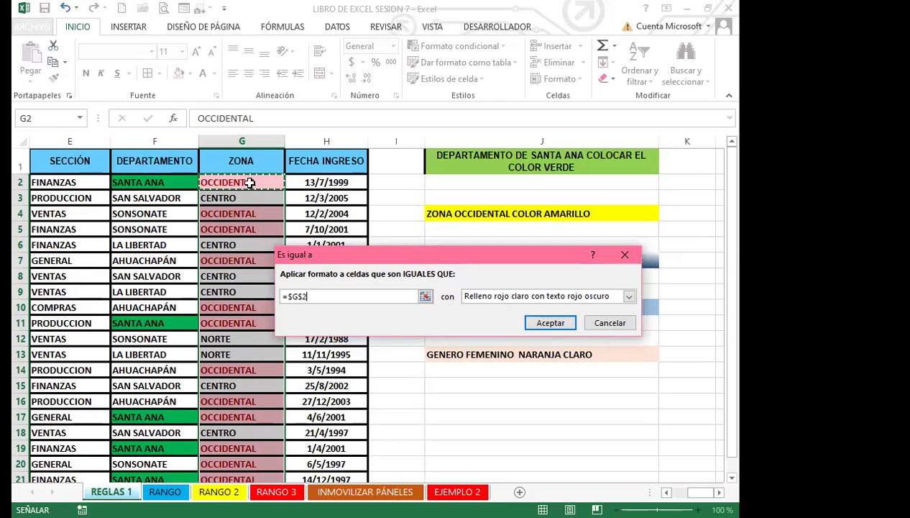
Step: Give the OCCIDENTAL rule a custom format with a yellow fill and apply it to the ZONA cells
{"action": "left_click", "coordinate": [629, 296]}
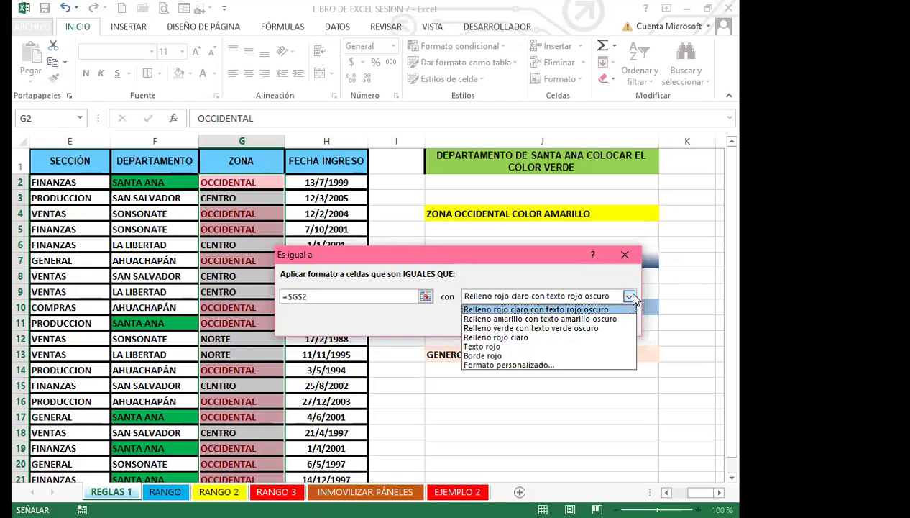
{"action": "left_click", "coordinate": [534, 365]}
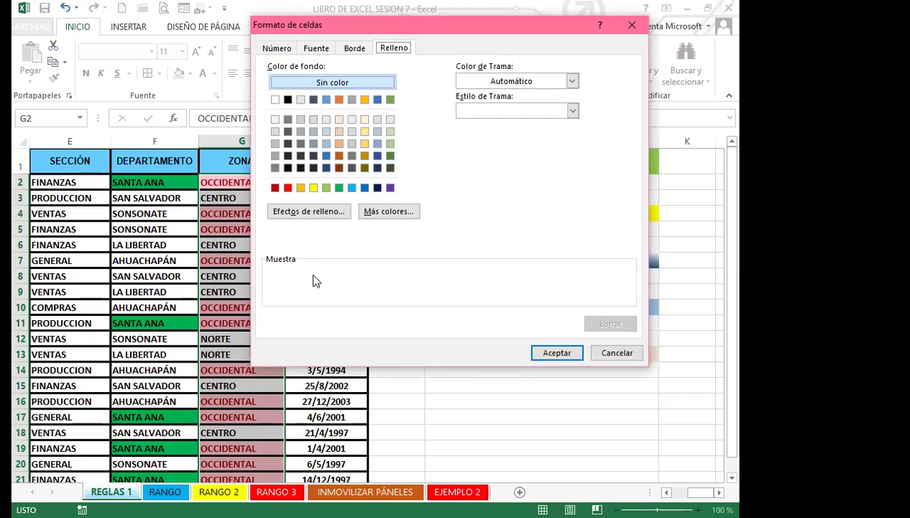
{"action": "left_click", "coordinate": [313, 187]}
{"action": "left_click", "coordinate": [554, 352]}
{"action": "left_click", "coordinate": [540, 322]}
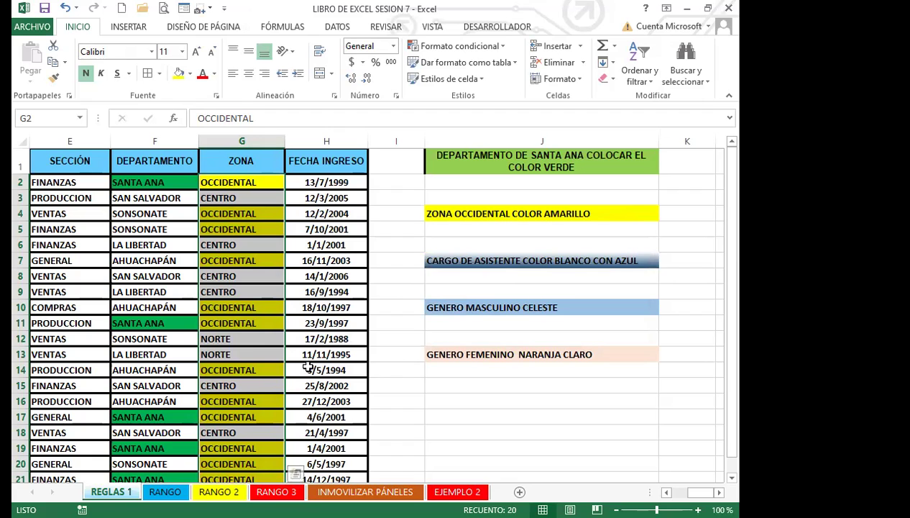
Step: Start an "Es igual a" highlighting rule on the CARGO cells D2:D21 with the comparison text ASISTENTE
{"action": "left_click", "coordinate": [189, 325]}
{"action": "key", "text": "Left"}
{"action": "key", "text": "Left"}
{"action": "key", "text": "Left"}
{"action": "key", "text": "Left"}
{"action": "key", "text": "Left"}
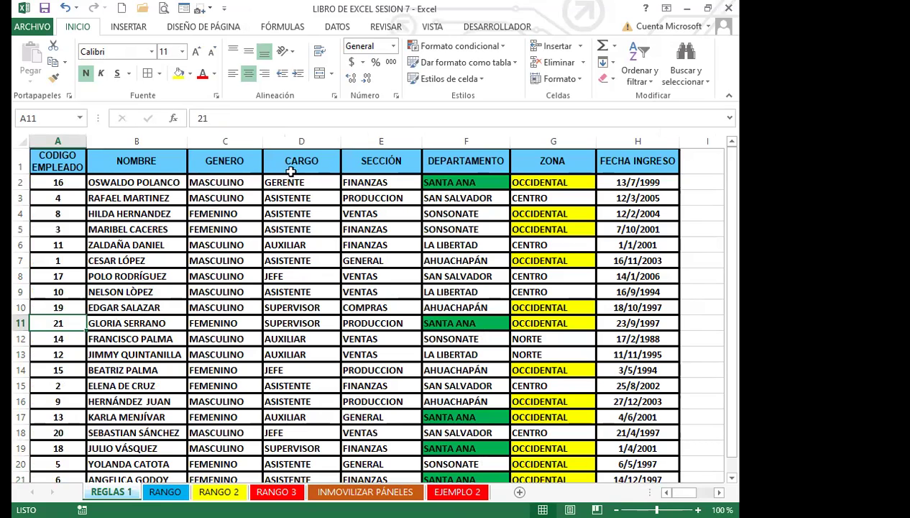
{"action": "left_click_drag", "start_coordinate": [301, 182], "coordinate": [288, 450]}
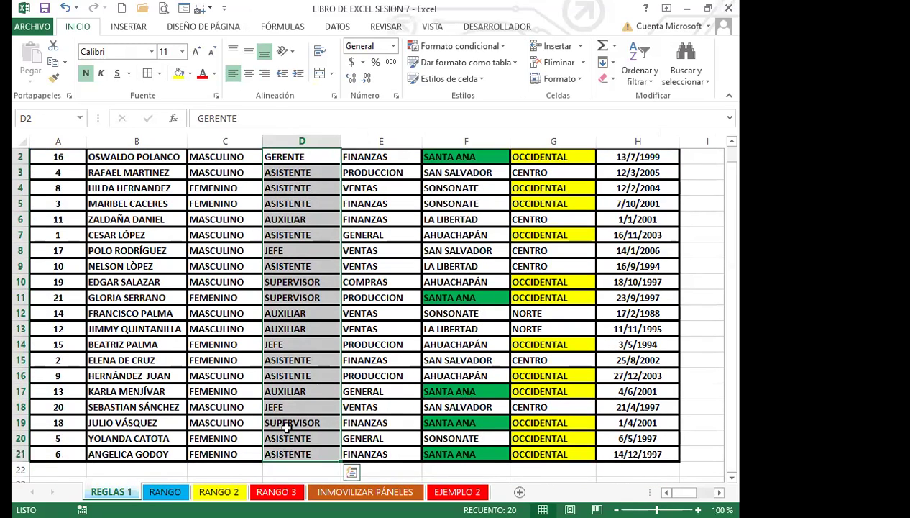
{"action": "scroll", "coordinate": [338, 302], "scroll_direction": "up", "scroll_amount": 1}
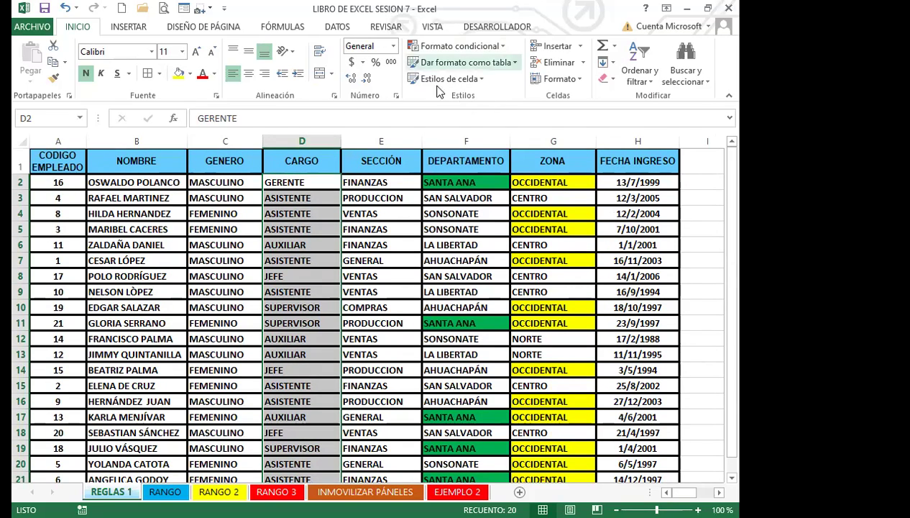
{"action": "left_click", "coordinate": [501, 47]}
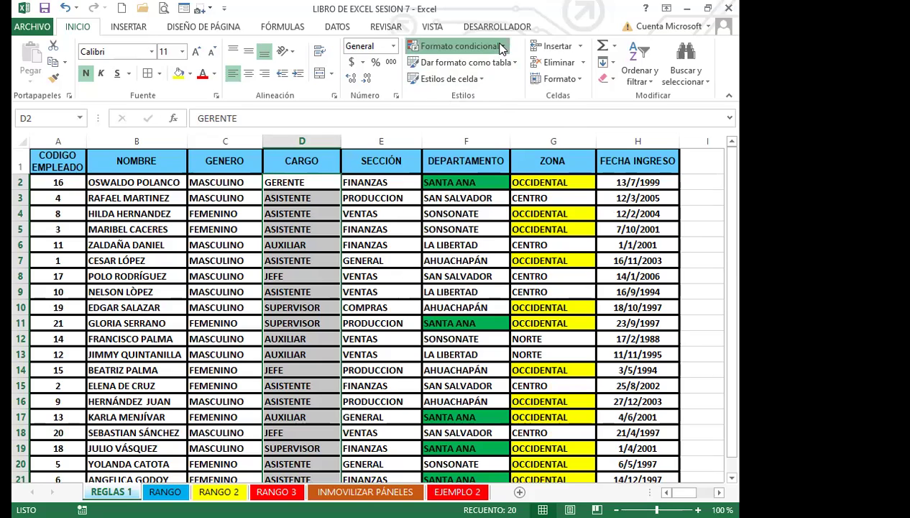
{"action": "mouse_move", "coordinate": [508, 70]}
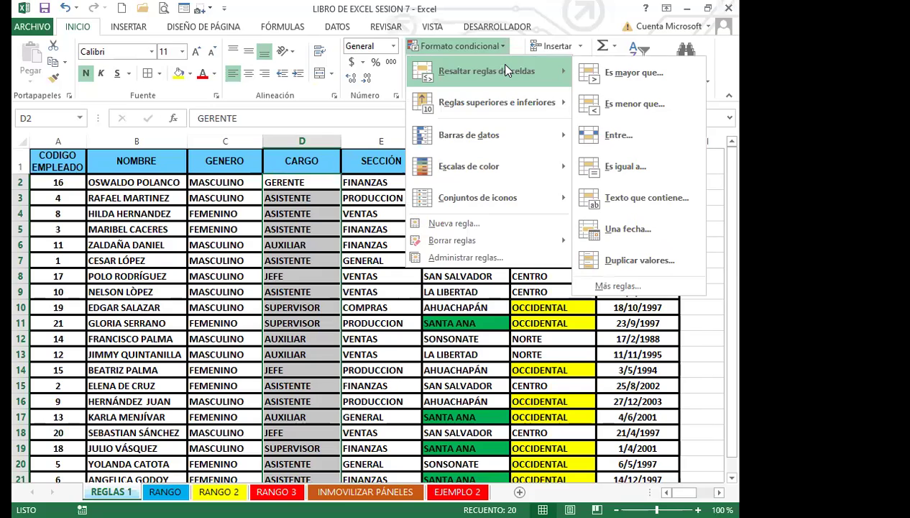
{"action": "left_click", "coordinate": [628, 171]}
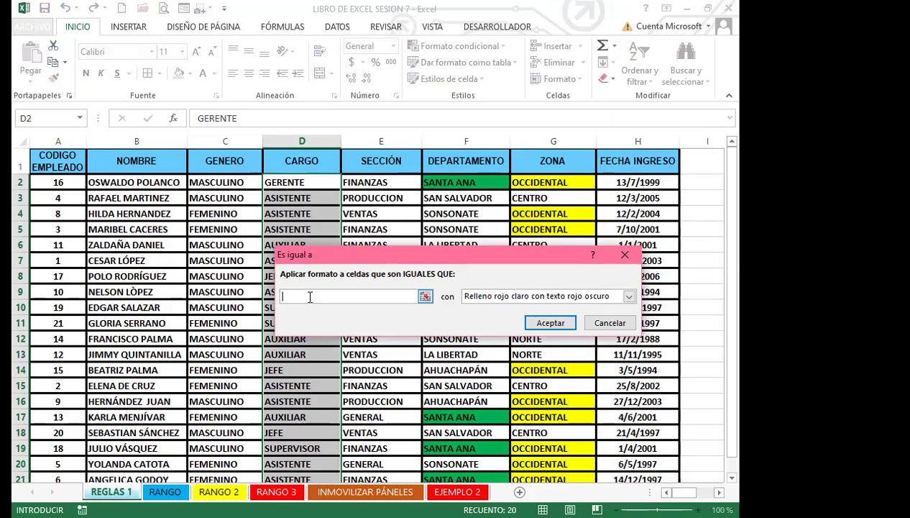
{"action": "type", "text": "ASISTENTE"}
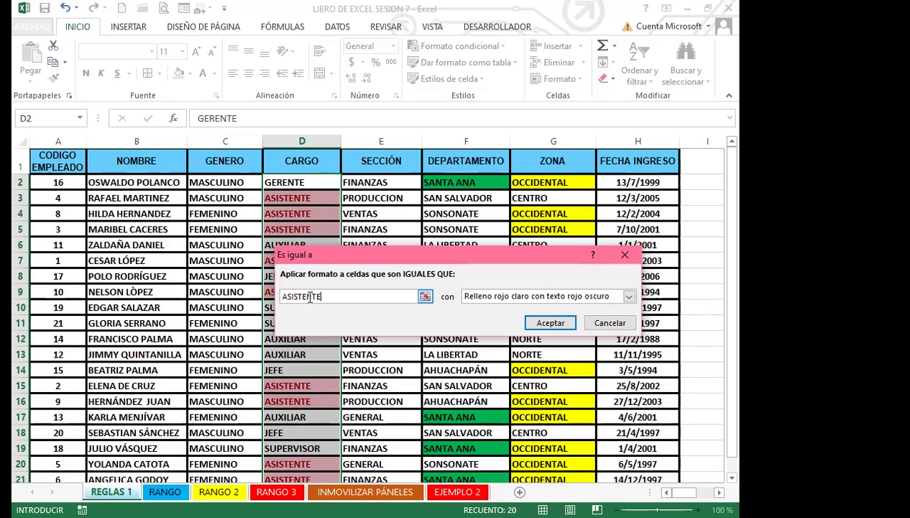
Step: Give the ASISTENTE rule a custom two-colour gradient fill, with white as Color 1 and dark blue as Color 2
{"action": "left_click", "coordinate": [630, 296]}
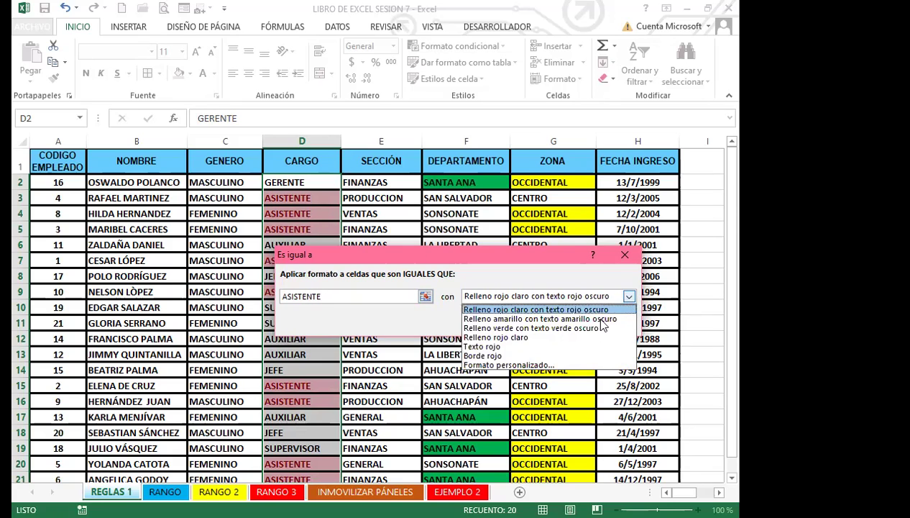
{"action": "left_click", "coordinate": [544, 367]}
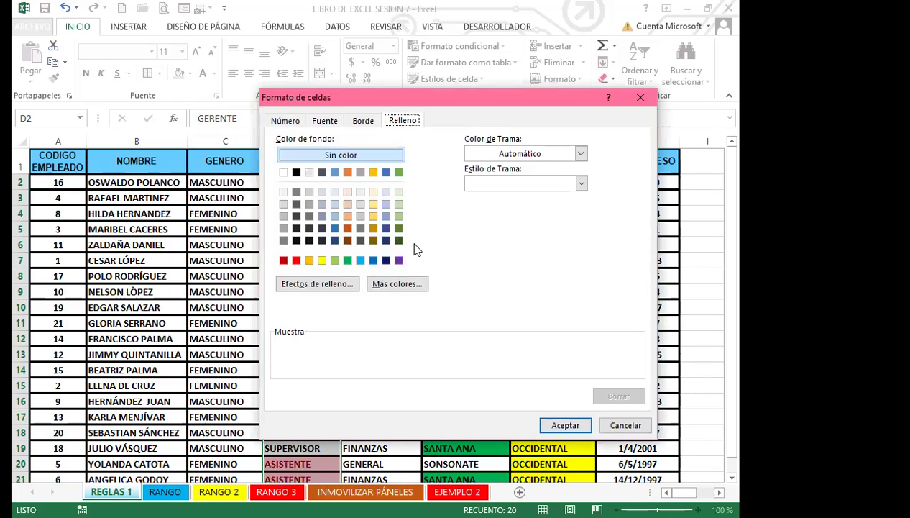
{"action": "left_click", "coordinate": [320, 285]}
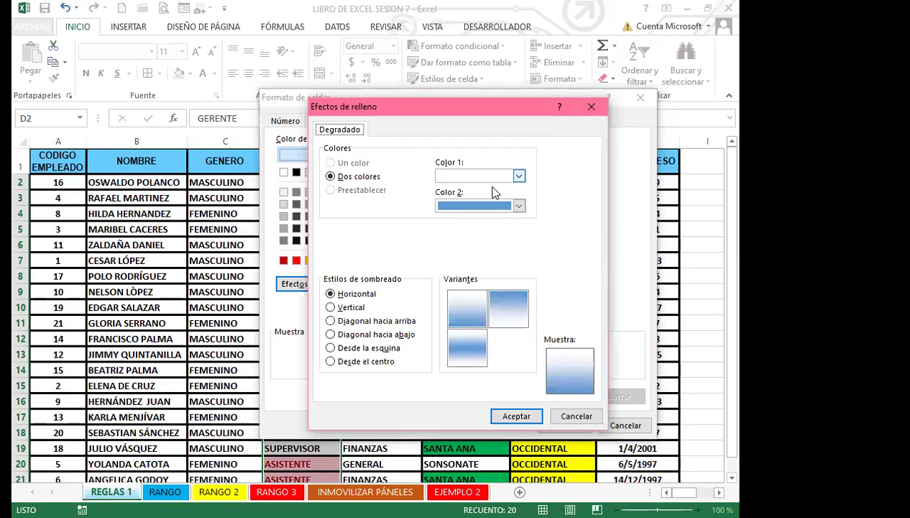
{"action": "left_click", "coordinate": [518, 205]}
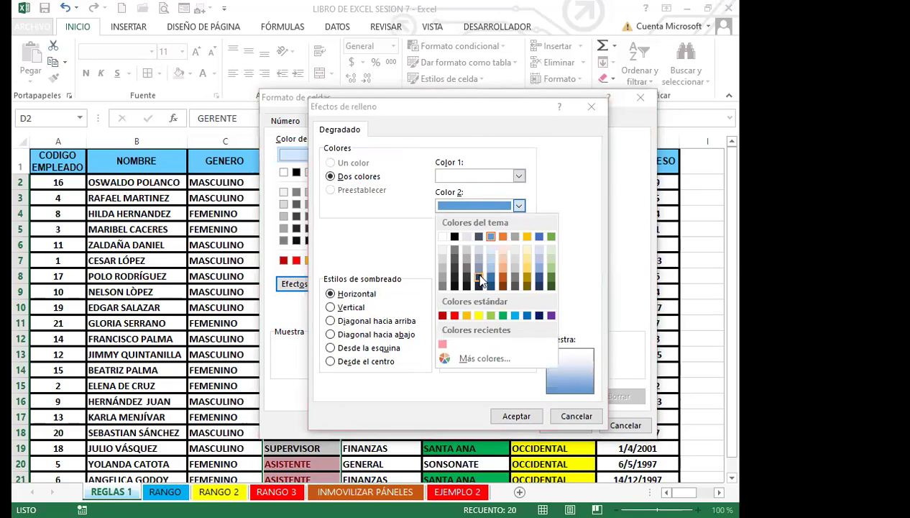
{"action": "left_click", "coordinate": [479, 278]}
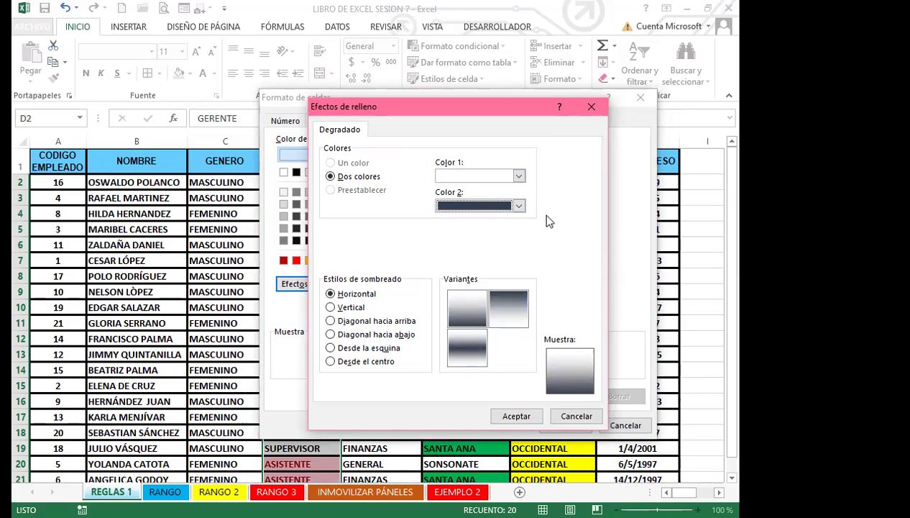
{"action": "left_click", "coordinate": [519, 205]}
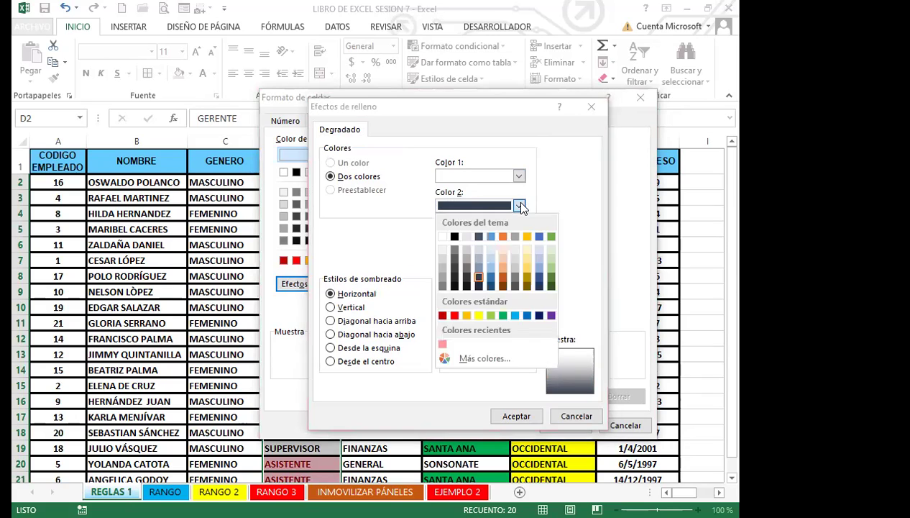
{"action": "left_click", "coordinate": [479, 270]}
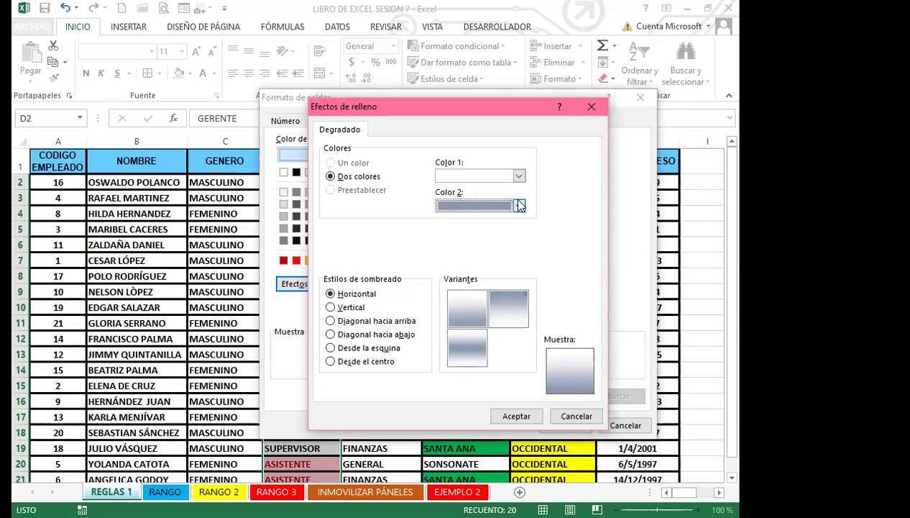
{"action": "left_click", "coordinate": [519, 205]}
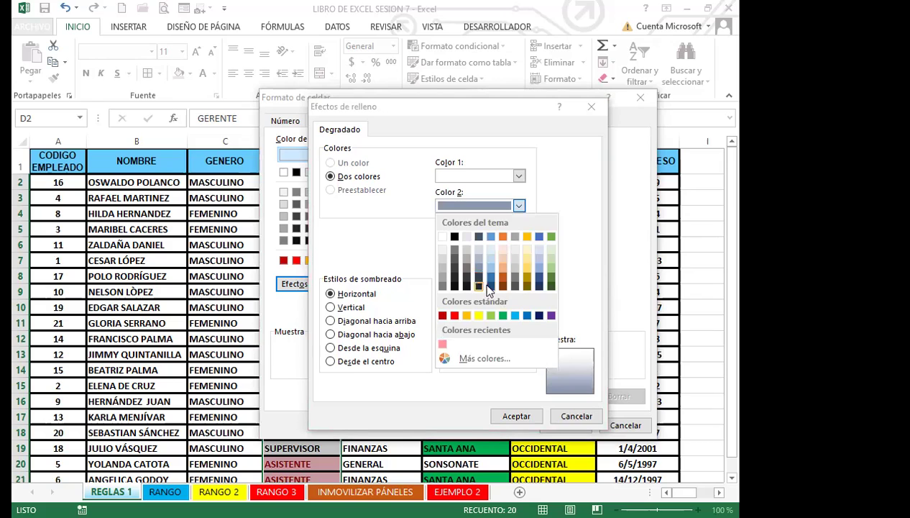
{"action": "left_click", "coordinate": [492, 286]}
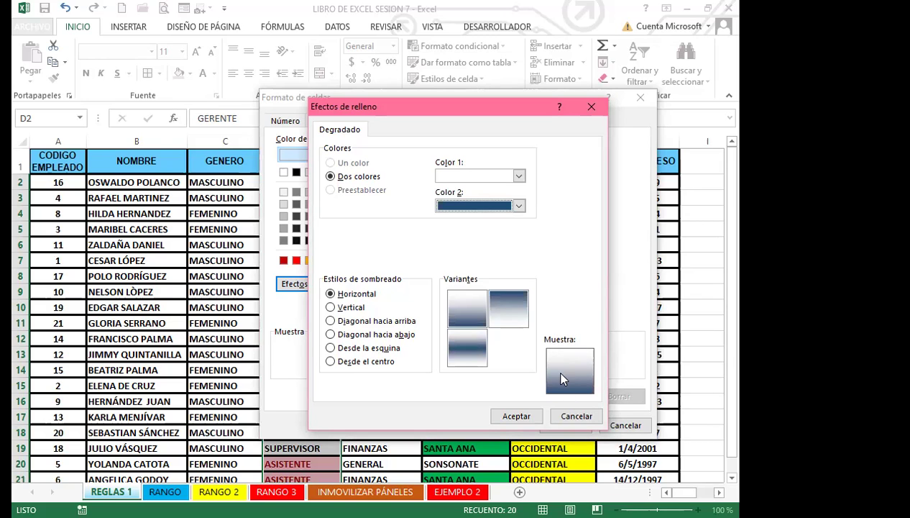
Step: Use the horizontal gradient variant with white above and blue below, and apply the ASISTENTE rule to the CARGO cells
{"action": "left_click", "coordinate": [510, 320]}
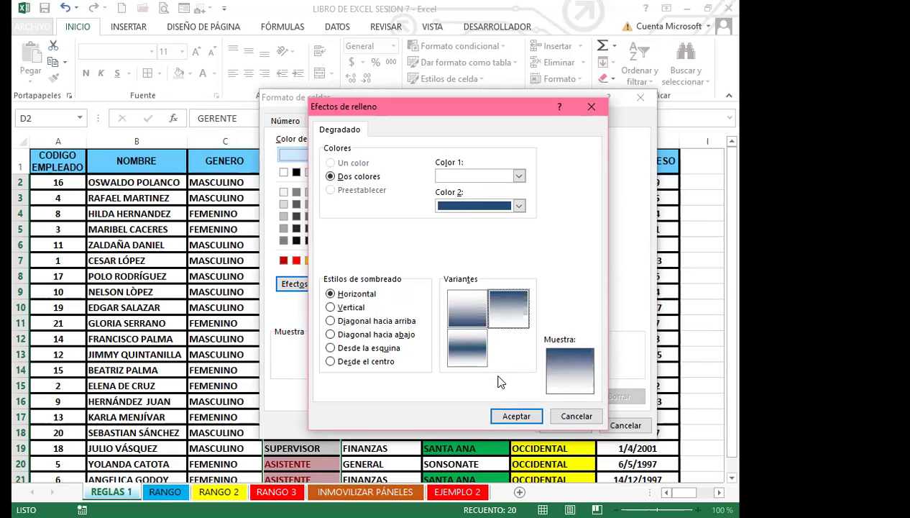
{"action": "left_click", "coordinate": [471, 307]}
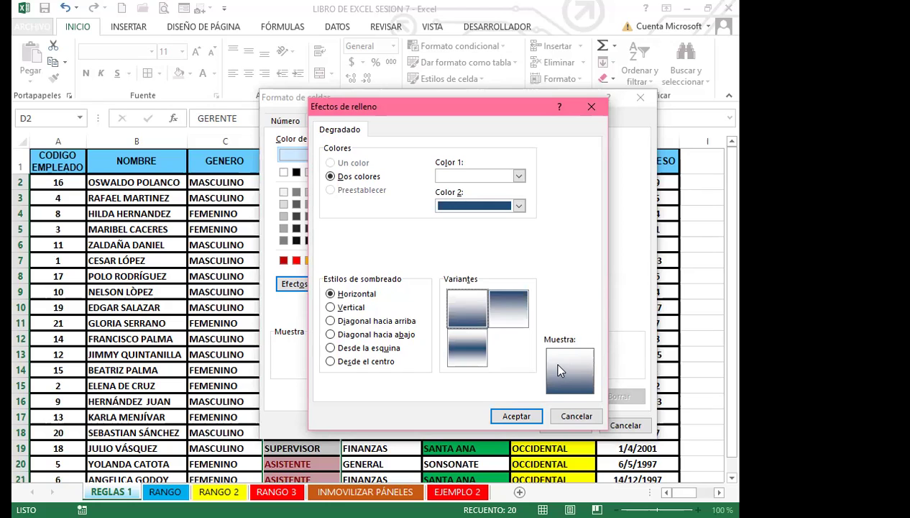
{"action": "left_click", "coordinate": [516, 418]}
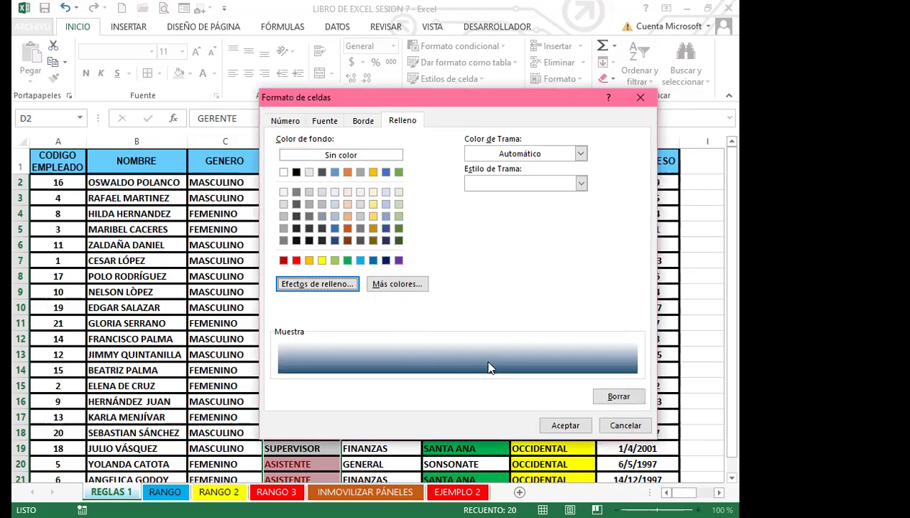
{"action": "left_click", "coordinate": [562, 426]}
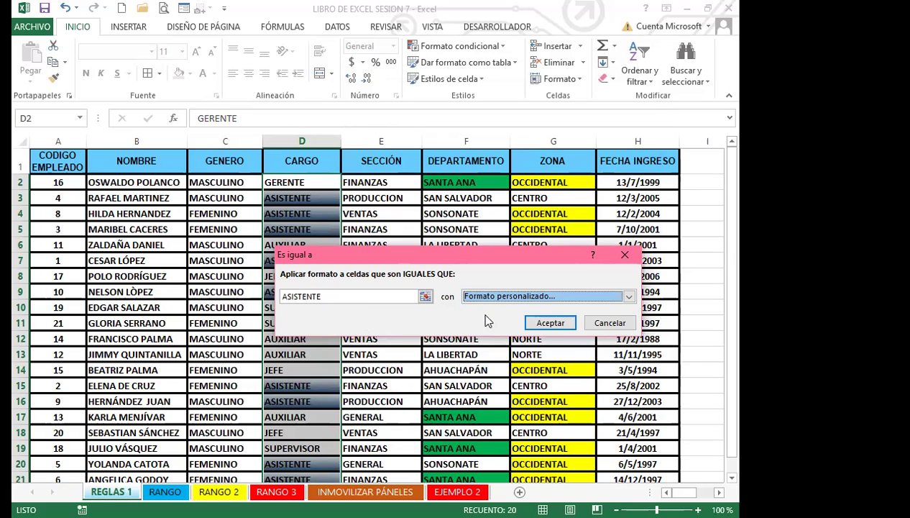
{"action": "left_click", "coordinate": [548, 323]}
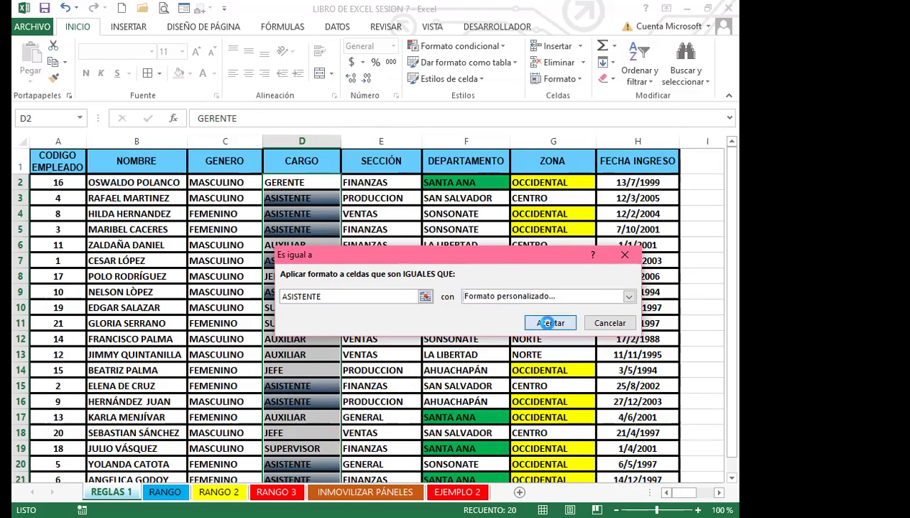
{"action": "left_click", "coordinate": [289, 325]}
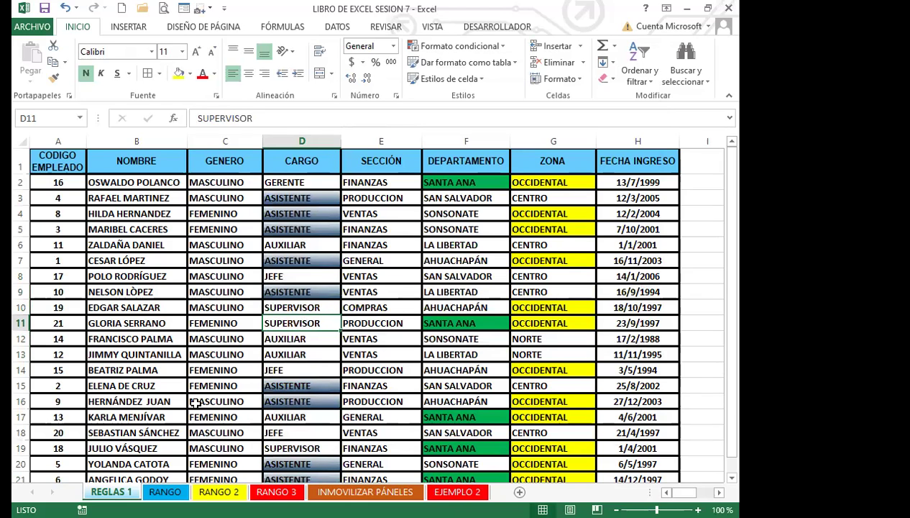
Step: Review the highlighted cells through the whole employee table and read the GENERO MASCULINO colour instruction in column J
{"action": "scroll", "coordinate": [132, 400], "scroll_direction": "down", "scroll_amount": 2}
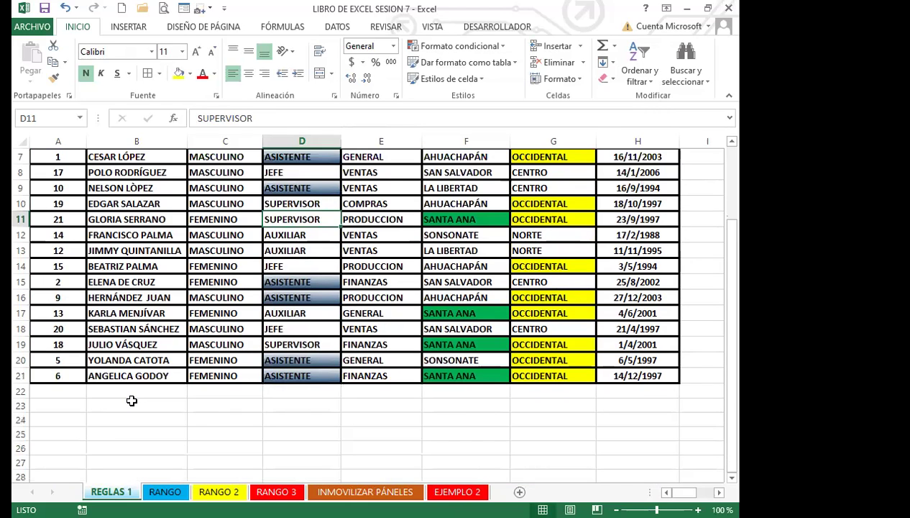
{"action": "scroll", "coordinate": [132, 400], "scroll_direction": "up", "scroll_amount": 2}
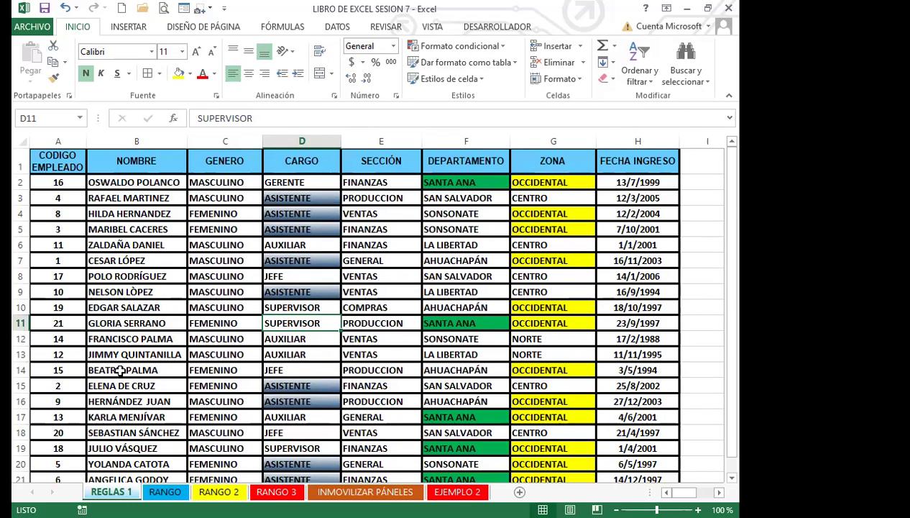
{"action": "scroll", "coordinate": [192, 355], "scroll_direction": "down", "scroll_amount": 2}
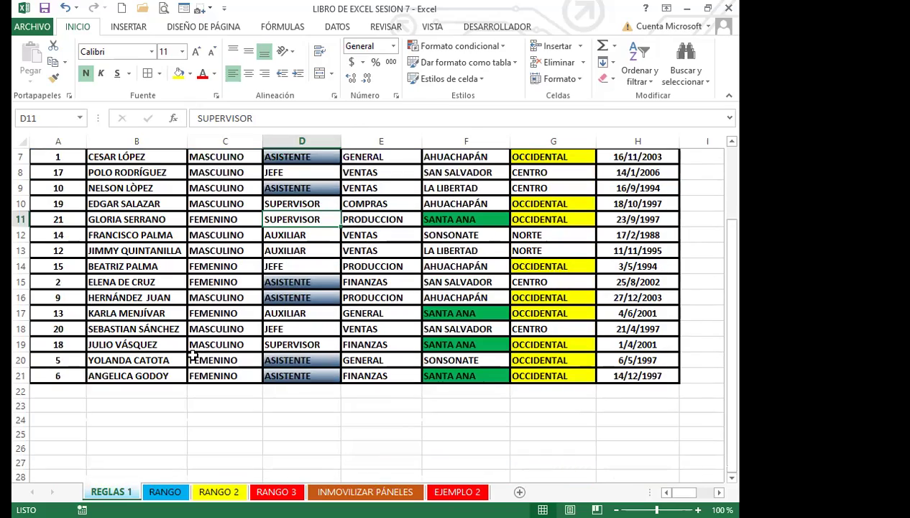
{"action": "scroll", "coordinate": [217, 211], "scroll_direction": "up", "scroll_amount": 2}
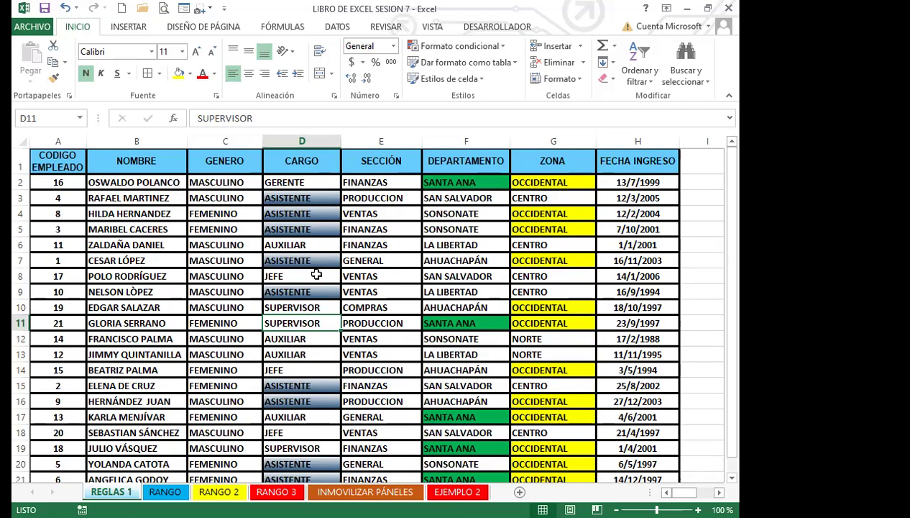
{"action": "scroll", "coordinate": [317, 354], "scroll_direction": "down", "scroll_amount": 1}
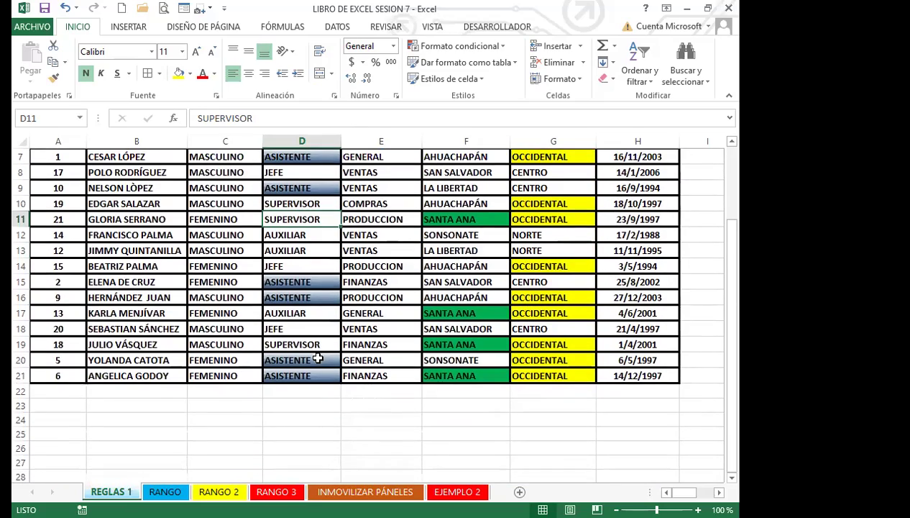
{"action": "scroll", "coordinate": [316, 354], "scroll_direction": "up", "scroll_amount": 2}
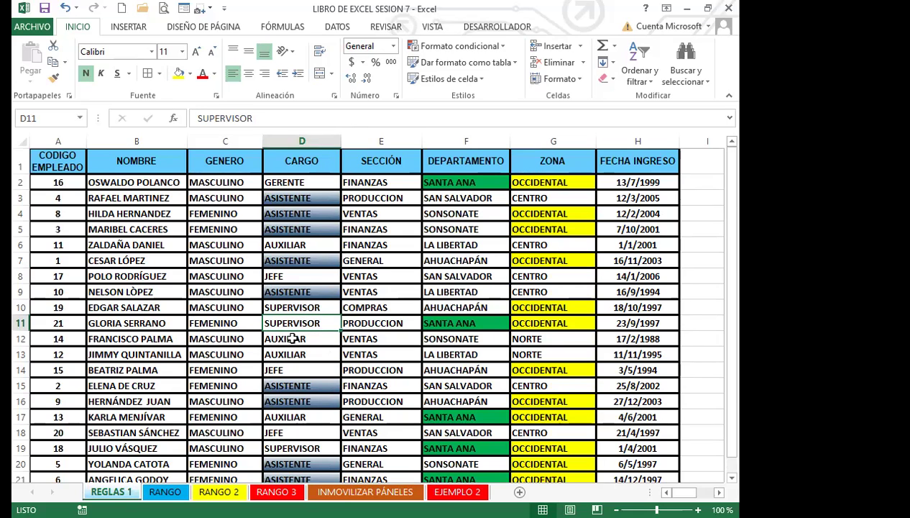
{"action": "left_click", "coordinate": [695, 339]}
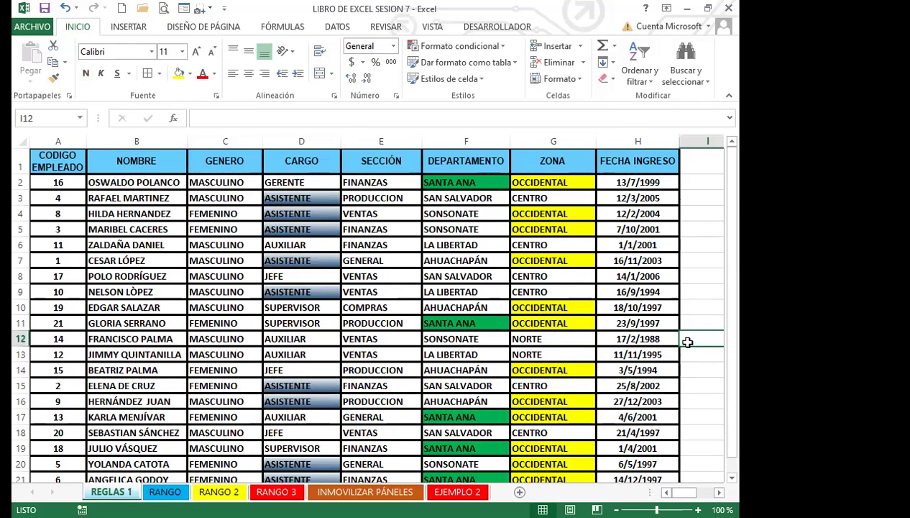
{"action": "key", "text": "Right"}
{"action": "key", "text": "Right"}
{"action": "left_click", "coordinate": [495, 308]}
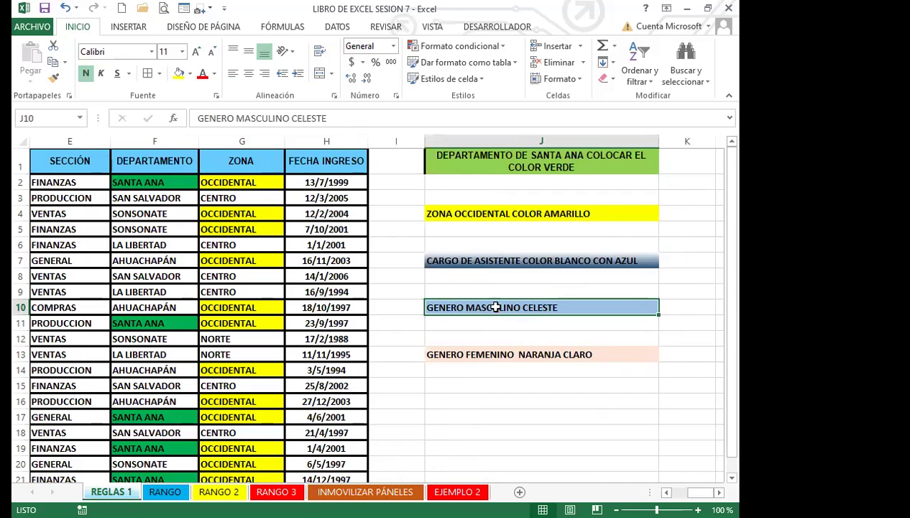
Step: Start an "Es igual a" highlighting rule on the GENERO cells C2:C21, using $C$2 (MASCULINO) as the comparison value
{"action": "key", "text": "Left"}
{"action": "key", "text": "Left"}
{"action": "key", "text": "Left"}
{"action": "key", "text": "Left"}
{"action": "key", "text": "Left"}
{"action": "key", "text": "Left"}
{"action": "key", "text": "Left"}
{"action": "key", "text": "Left"}
{"action": "key", "text": "Left"}
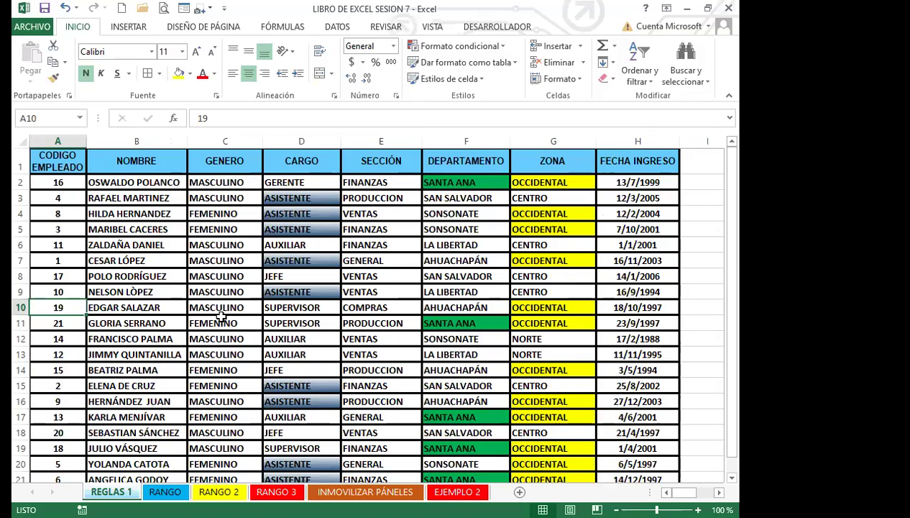
{"action": "left_click_drag", "start_coordinate": [229, 180], "coordinate": [213, 442]}
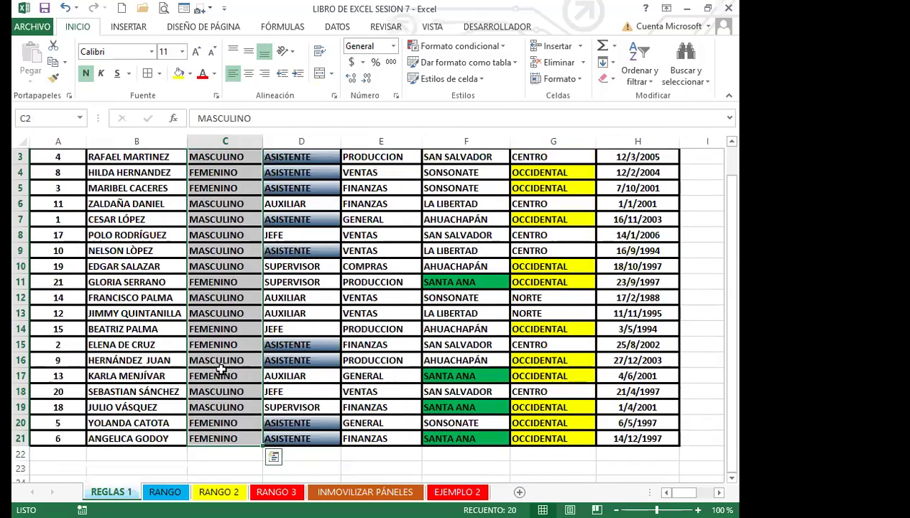
{"action": "scroll", "coordinate": [221, 369], "scroll_direction": "up", "scroll_amount": 1}
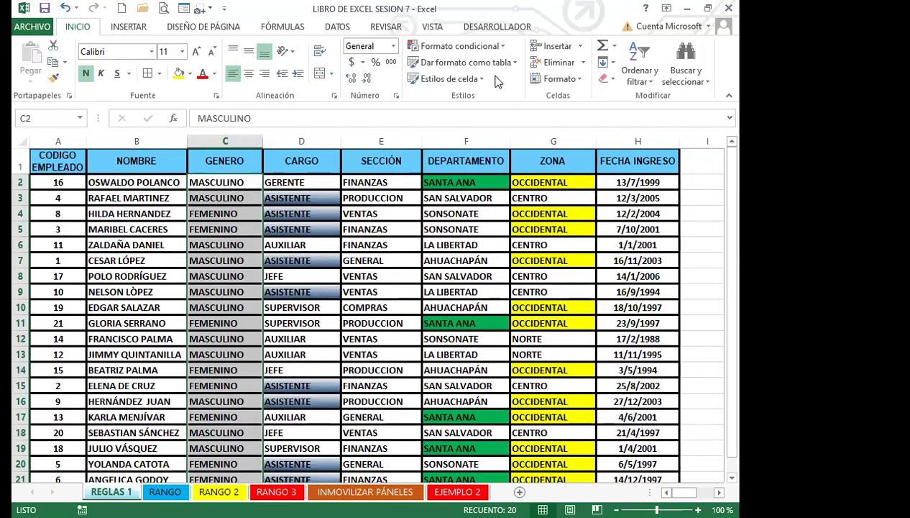
{"action": "left_click", "coordinate": [499, 48]}
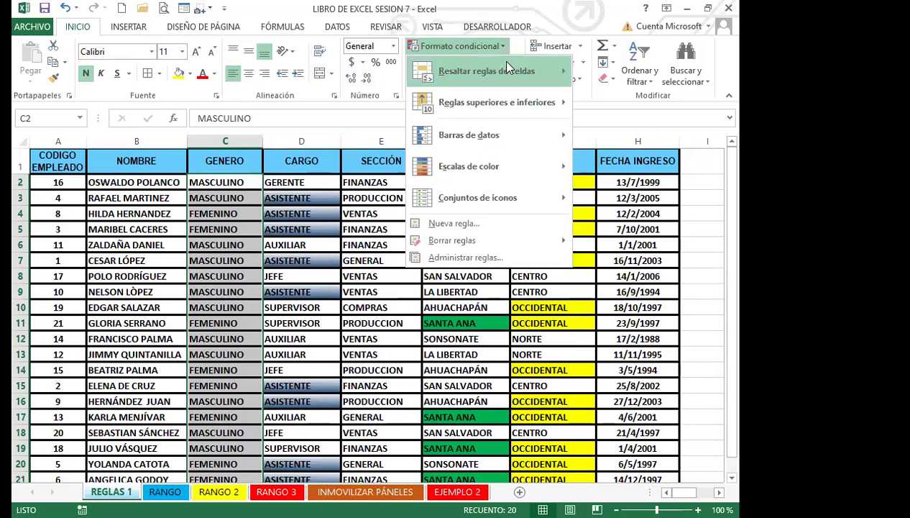
{"action": "mouse_move", "coordinate": [507, 64]}
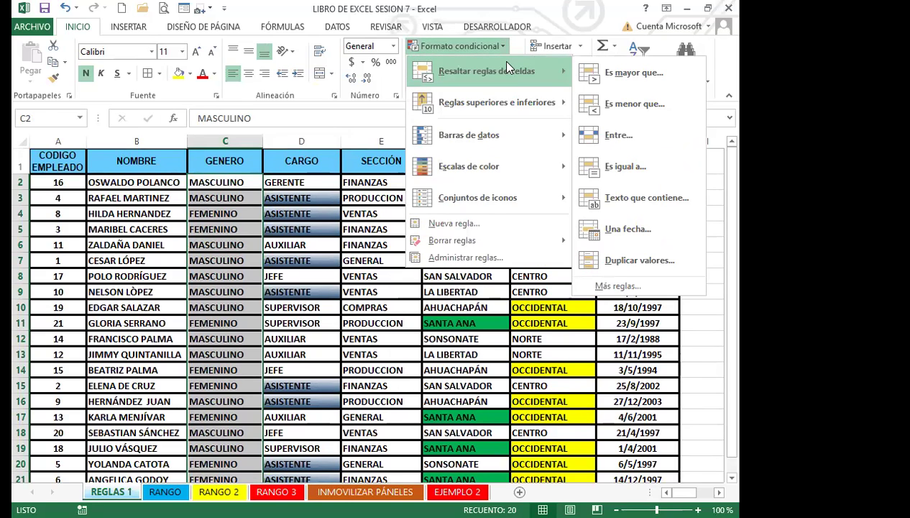
{"action": "left_click", "coordinate": [644, 174]}
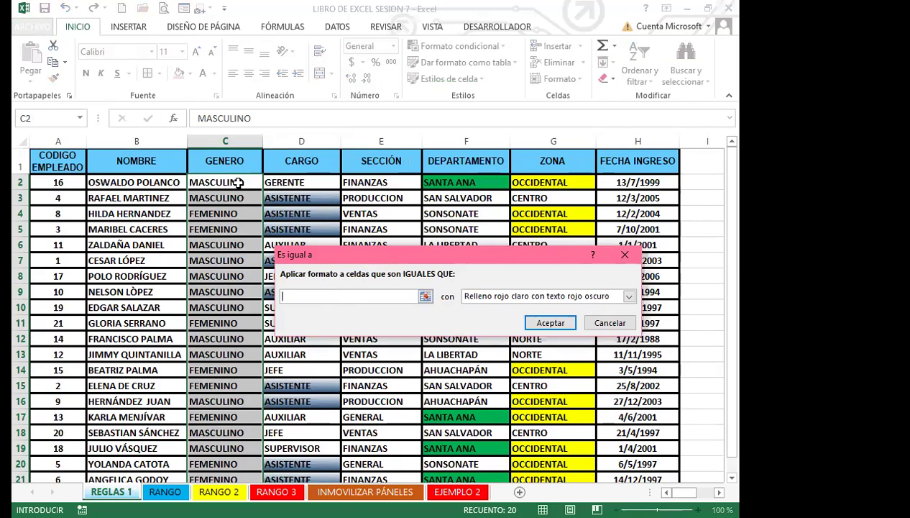
{"action": "left_click", "coordinate": [239, 183]}
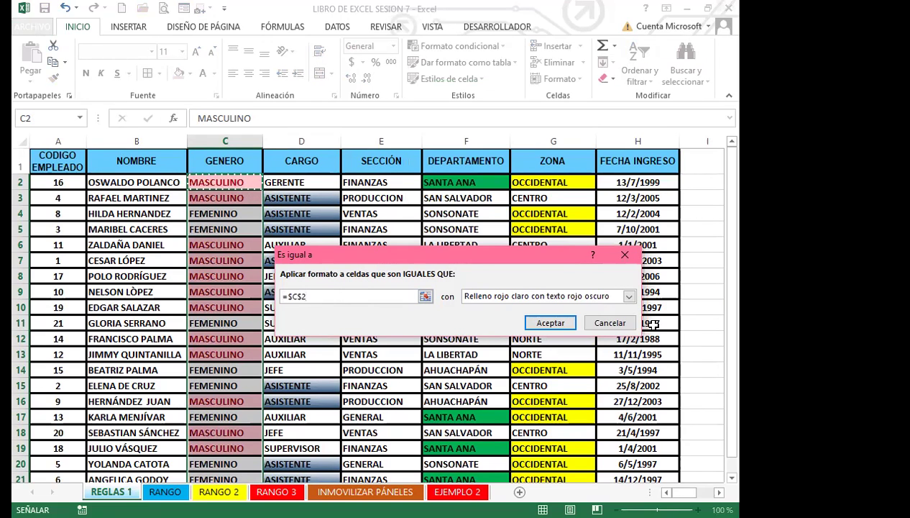
Step: Give the MASCULINO rule a custom format with a light blue fill and apply it to the GENERO cells
{"action": "left_click", "coordinate": [629, 296]}
{"action": "left_click", "coordinate": [525, 368]}
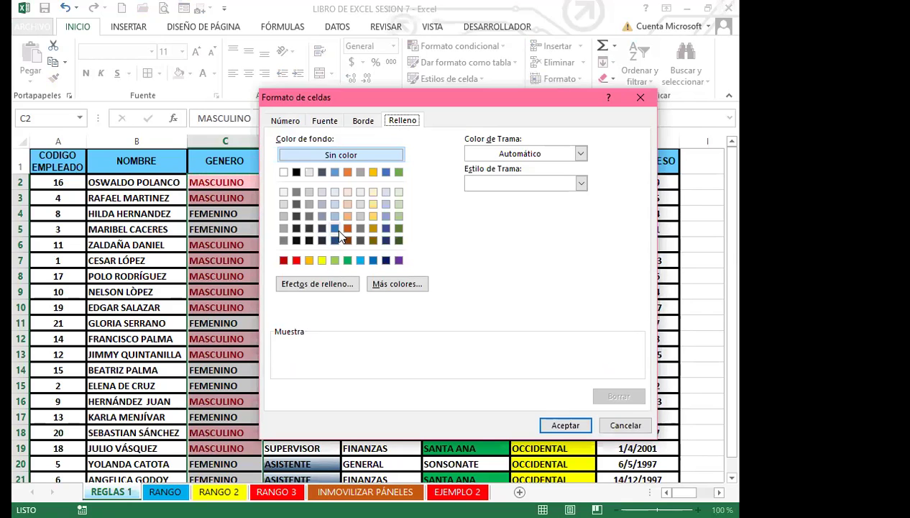
{"action": "left_click", "coordinate": [360, 261]}
{"action": "left_click", "coordinate": [568, 426]}
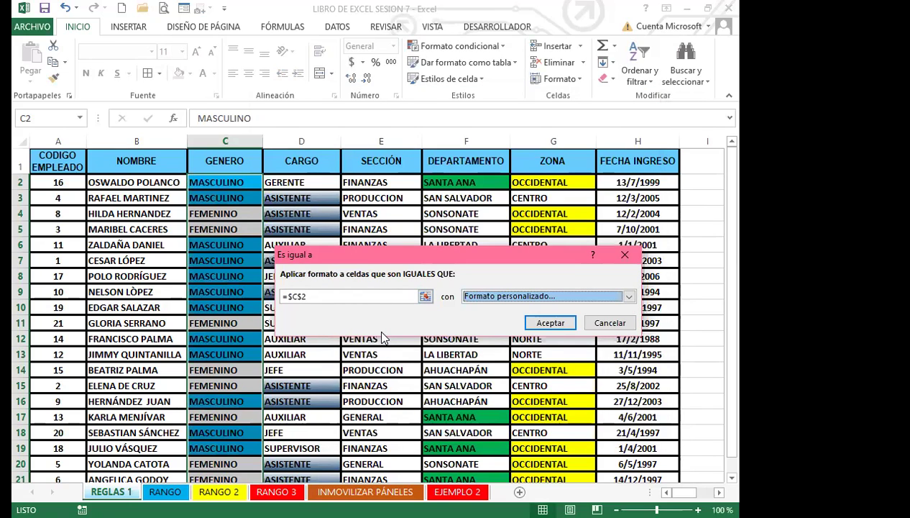
{"action": "left_click", "coordinate": [550, 324]}
Step: Read the GENERO FEMENINO colour instruction in cell J13 and return to the employee table
{"action": "left_click", "coordinate": [702, 339]}
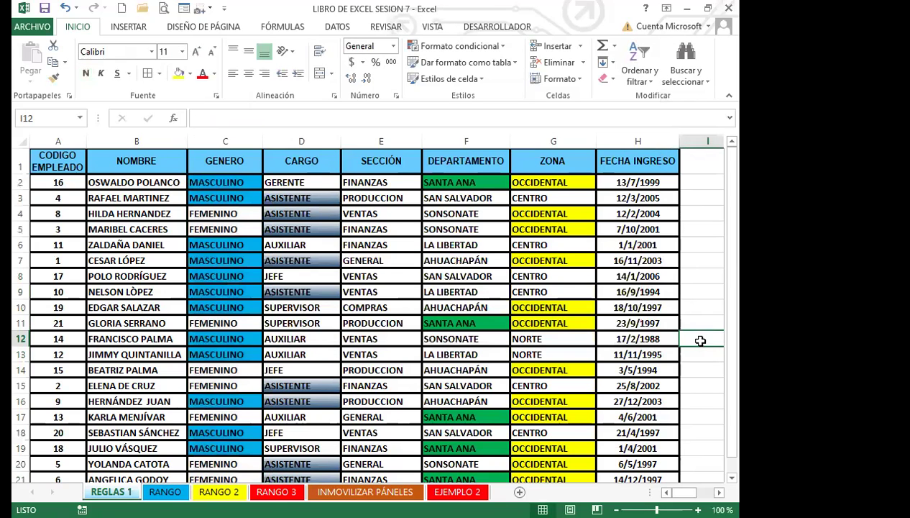
{"action": "key", "text": "Right"}
{"action": "left_click", "coordinate": [503, 351]}
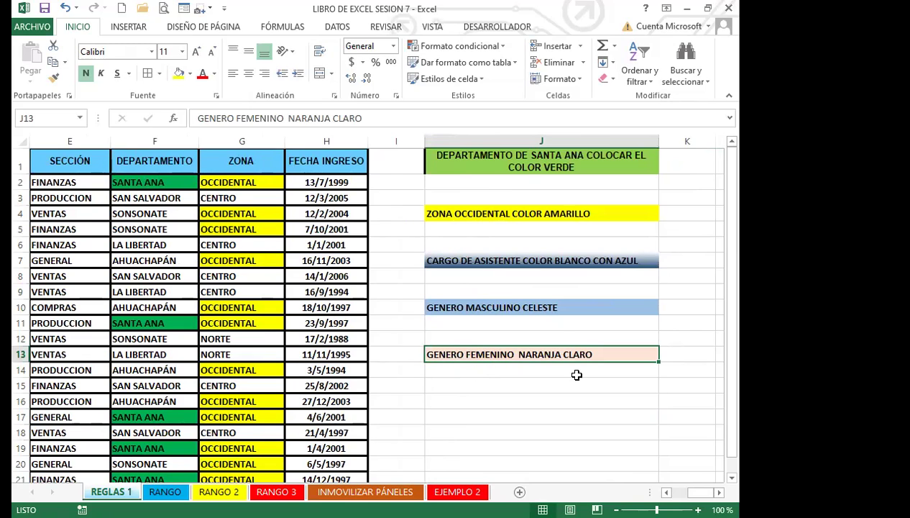
{"action": "left_click", "coordinate": [276, 351]}
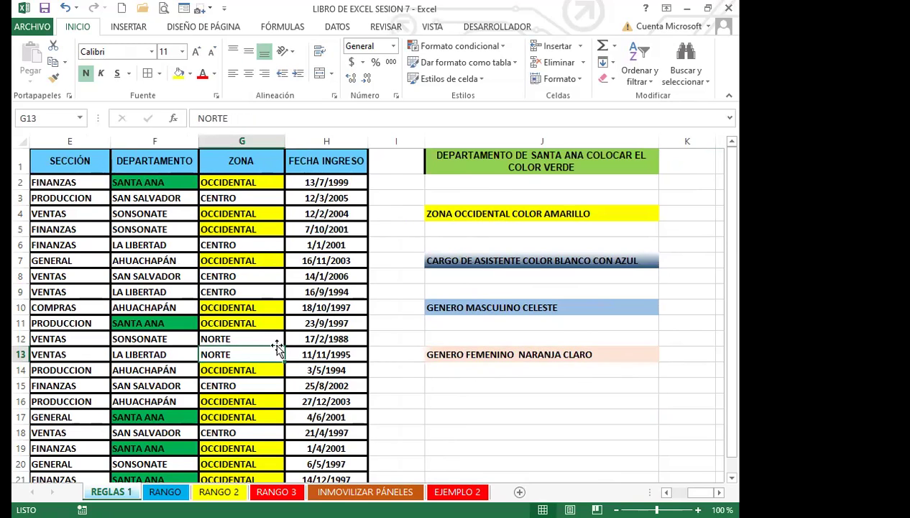
Step: Start an "Es igual a" highlighting rule on the GENERO cells C2:C21 with FEMENINO as the comparison value
{"action": "left_click", "coordinate": [119, 347]}
{"action": "key", "text": "Home"}
{"action": "left_click", "coordinate": [207, 340]}
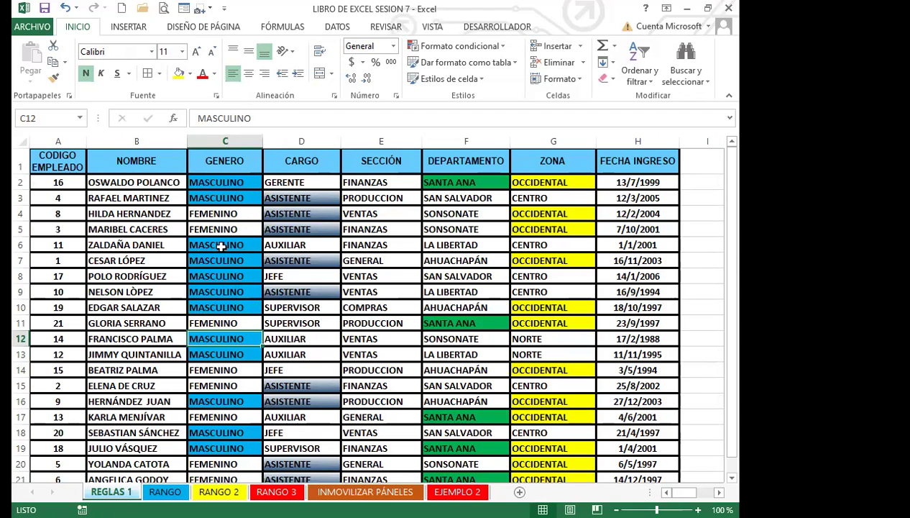
{"action": "left_click_drag", "start_coordinate": [237, 182], "coordinate": [237, 456]}
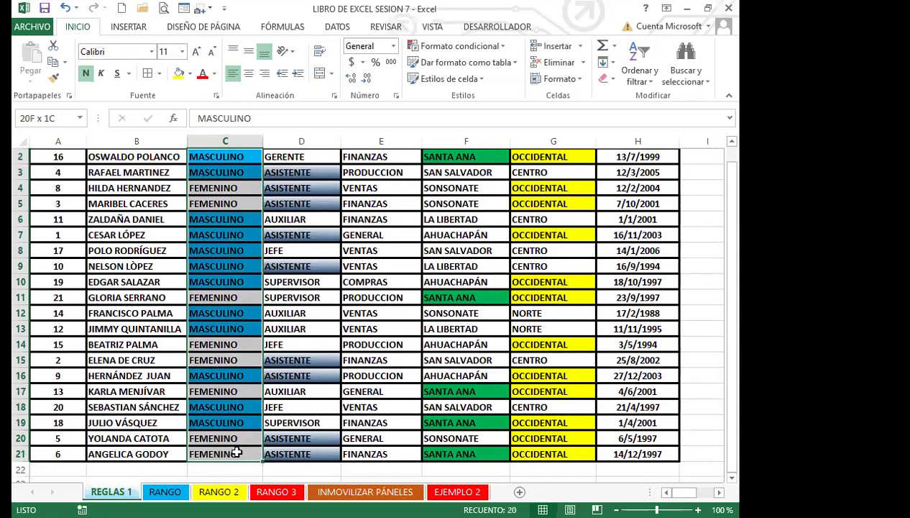
{"action": "scroll", "coordinate": [223, 248], "scroll_direction": "up", "scroll_amount": 1}
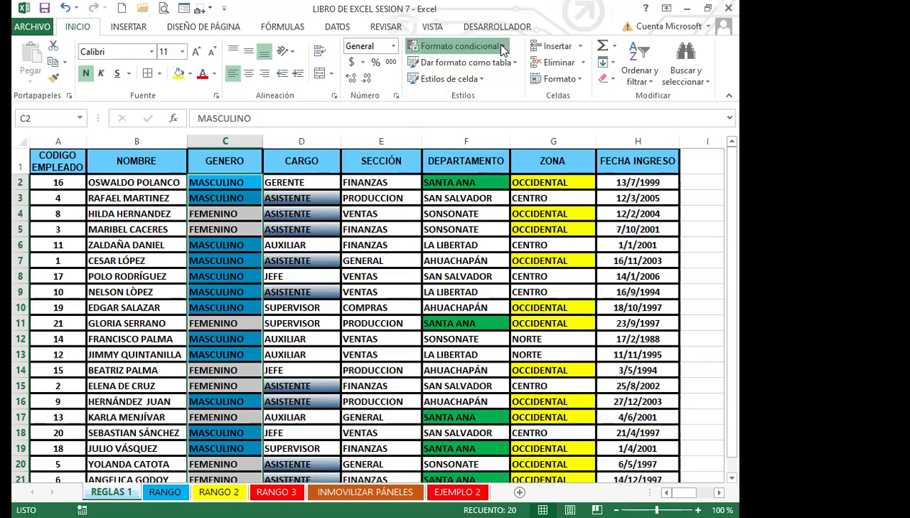
{"action": "left_click", "coordinate": [460, 46]}
{"action": "mouse_move", "coordinate": [519, 70]}
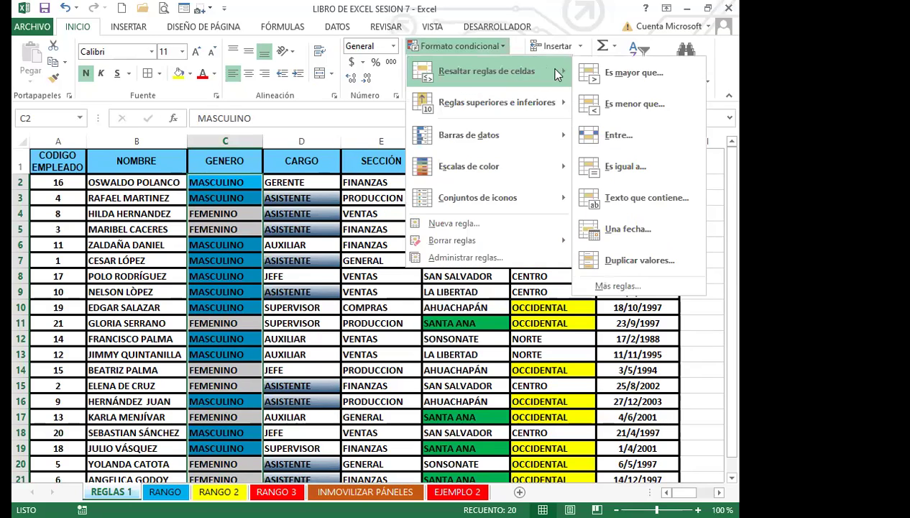
{"action": "left_click", "coordinate": [623, 166]}
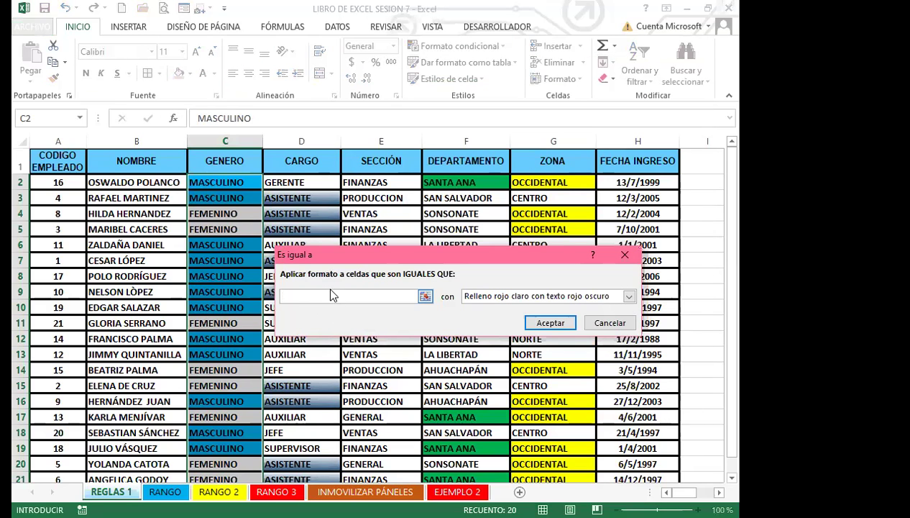
{"action": "type", "text": "FEMENINO"}
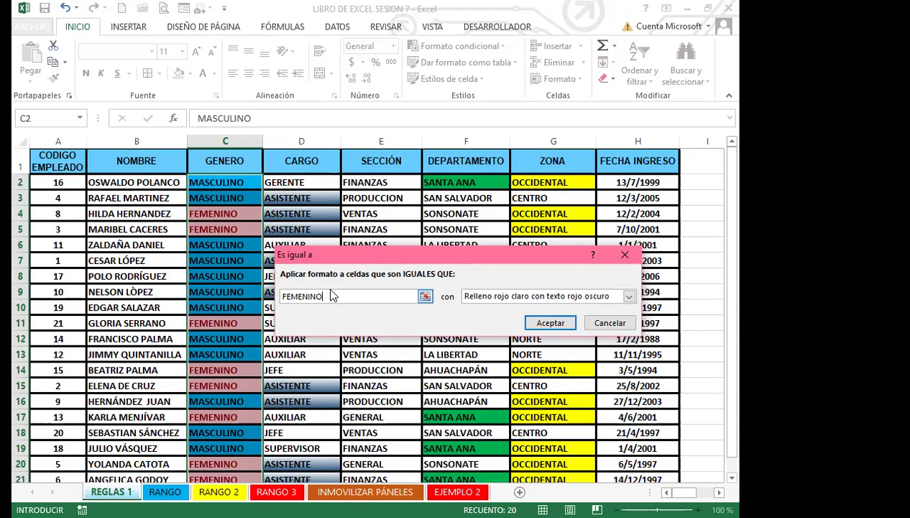
Step: Give the FEMENINO rule a custom format with a light orange fill and apply it to the GENERO cells
{"action": "left_click", "coordinate": [630, 300]}
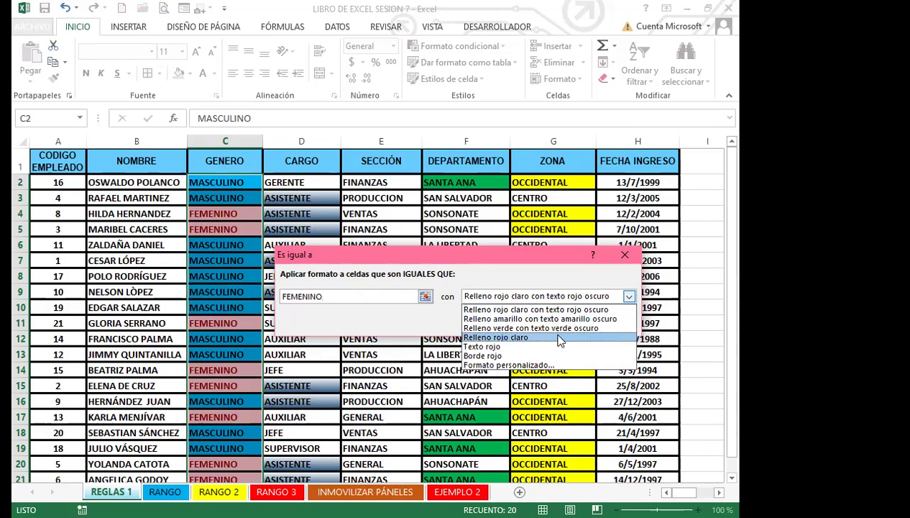
{"action": "left_click", "coordinate": [527, 367]}
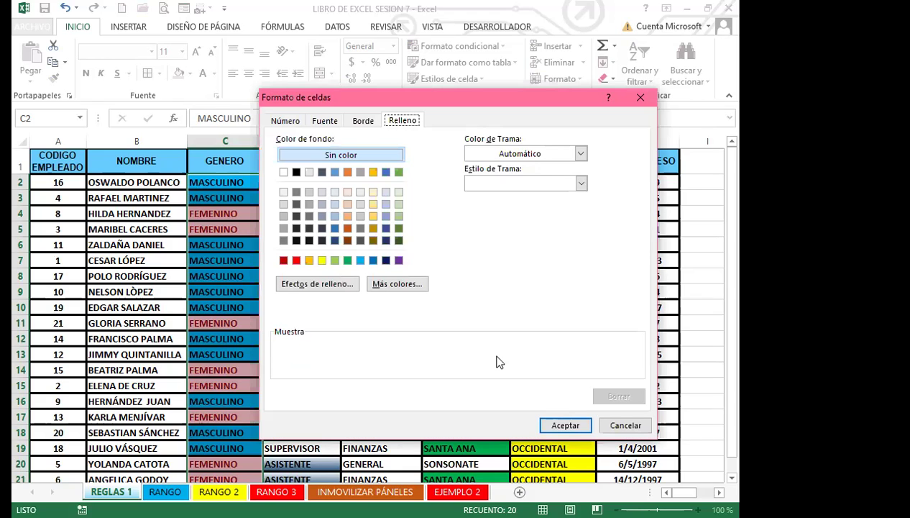
{"action": "left_click", "coordinate": [348, 192]}
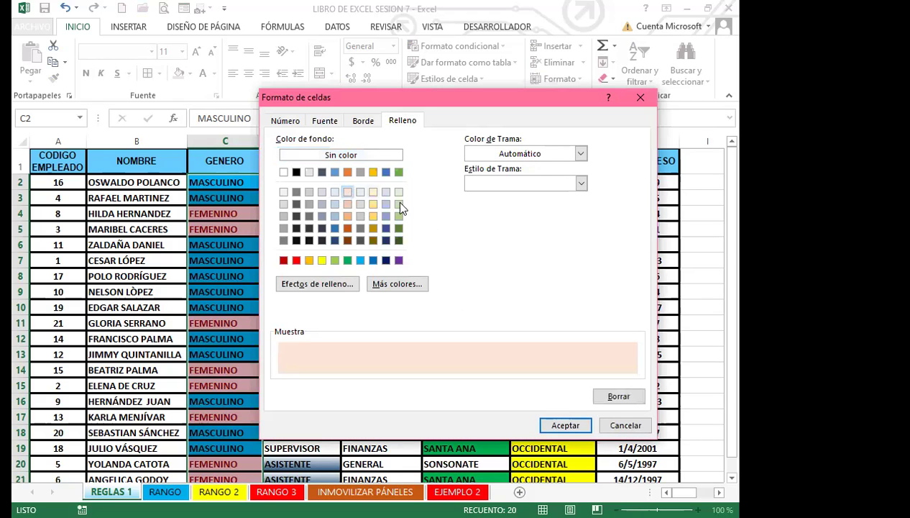
{"action": "left_click", "coordinate": [556, 426]}
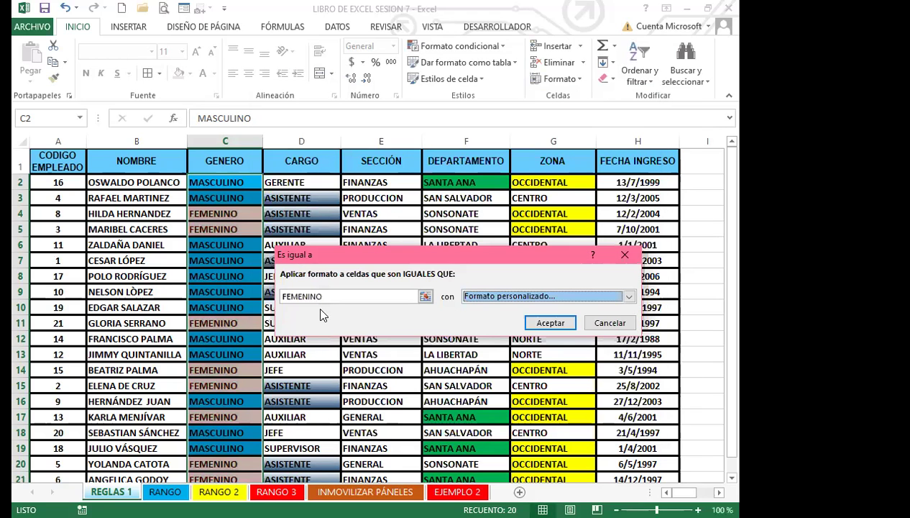
{"action": "left_click", "coordinate": [556, 323]}
{"action": "left_click", "coordinate": [320, 369]}
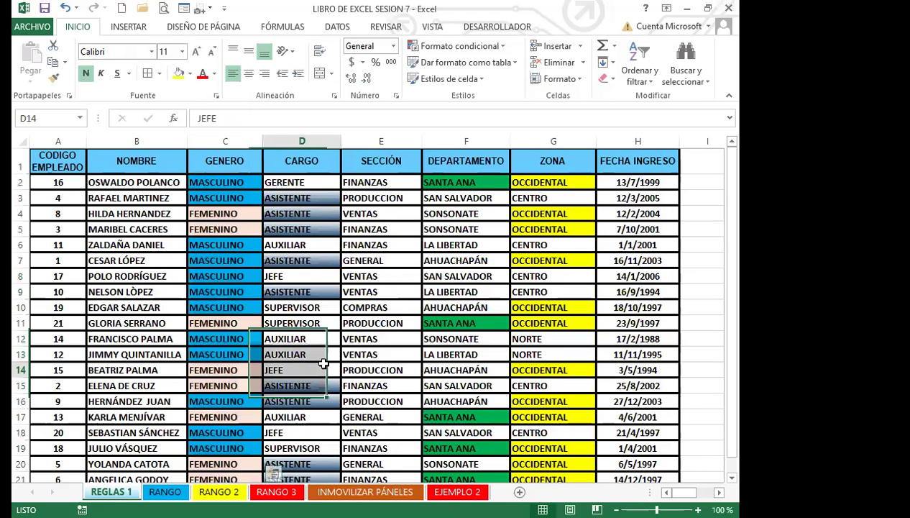
Step: Examine the MASCULINO and FEMENINO highlighting down the whole GENERO column
{"action": "scroll", "coordinate": [324, 381], "scroll_direction": "down", "scroll_amount": 1}
{"action": "scroll", "coordinate": [324, 399], "scroll_direction": "up", "scroll_amount": 1}
{"action": "scroll", "coordinate": [321, 406], "scroll_direction": "down", "scroll_amount": 2}
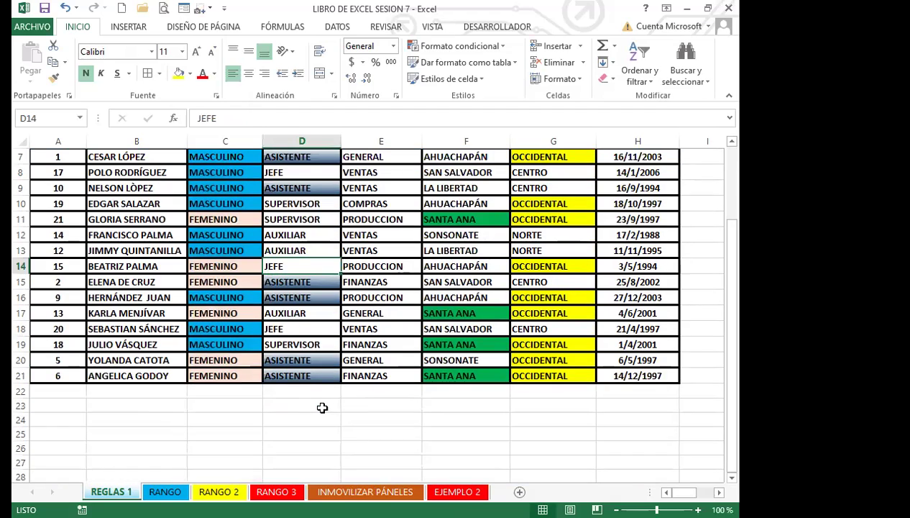
{"action": "scroll", "coordinate": [323, 408], "scroll_direction": "up", "scroll_amount": 2}
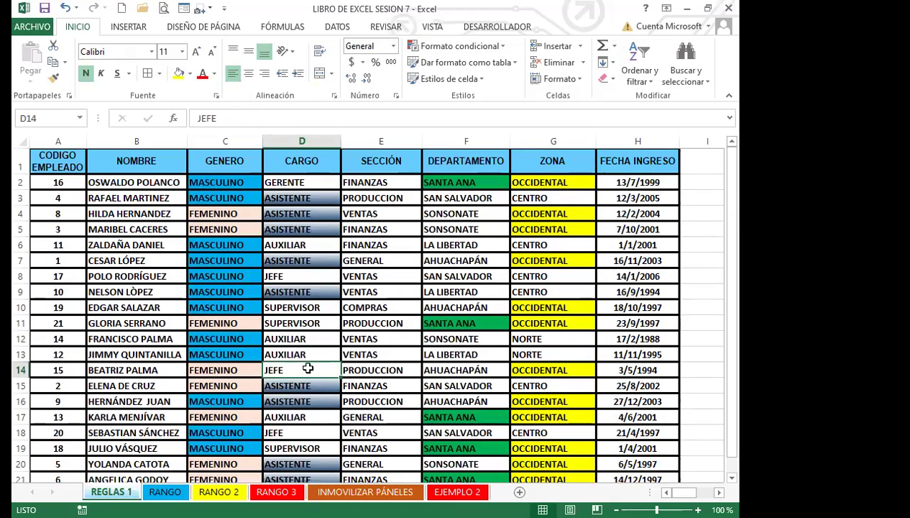
{"action": "left_click", "coordinate": [232, 209]}
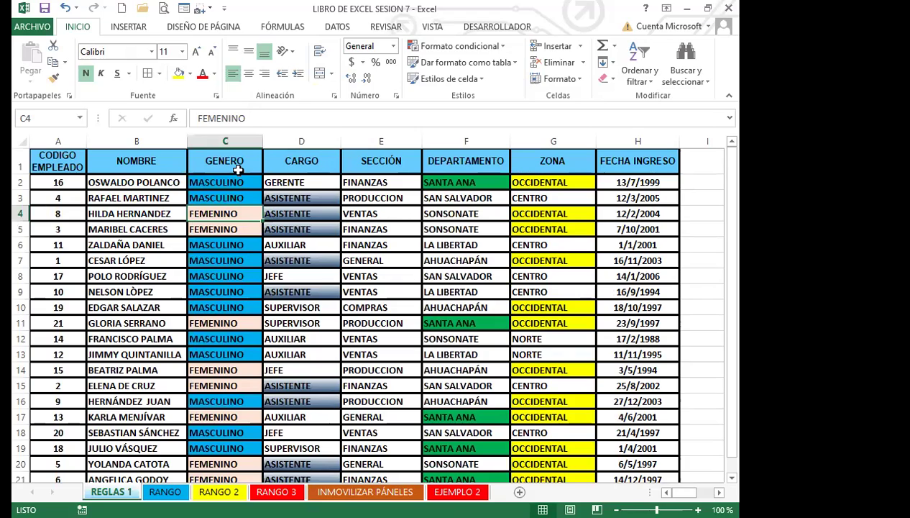
{"action": "left_click_drag", "start_coordinate": [229, 229], "coordinate": [230, 248]}
{"action": "left_click", "coordinate": [223, 277]}
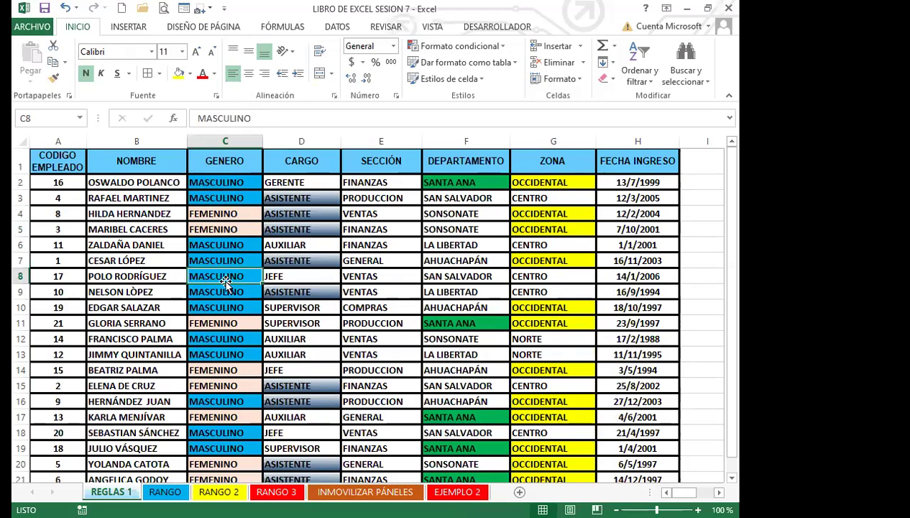
{"action": "scroll", "coordinate": [222, 354], "scroll_direction": "down", "scroll_amount": 3}
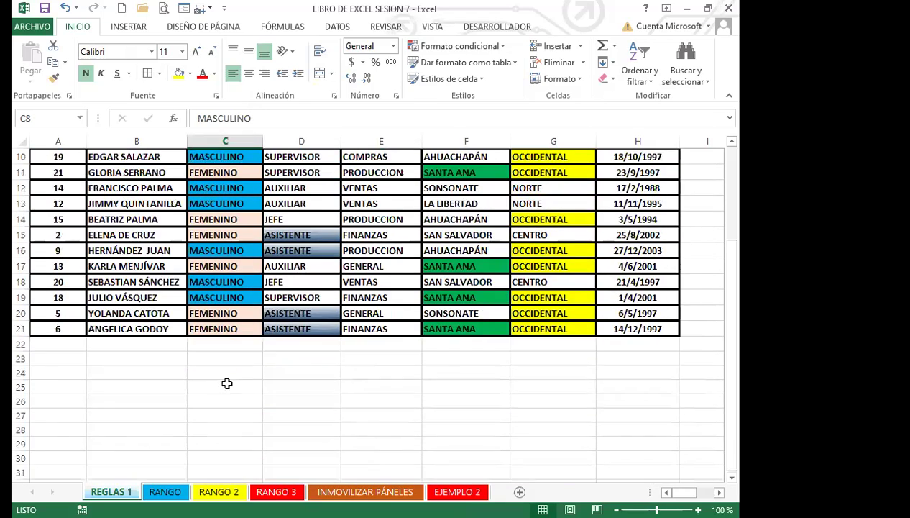
{"action": "scroll", "coordinate": [227, 381], "scroll_direction": "up", "scroll_amount": 3}
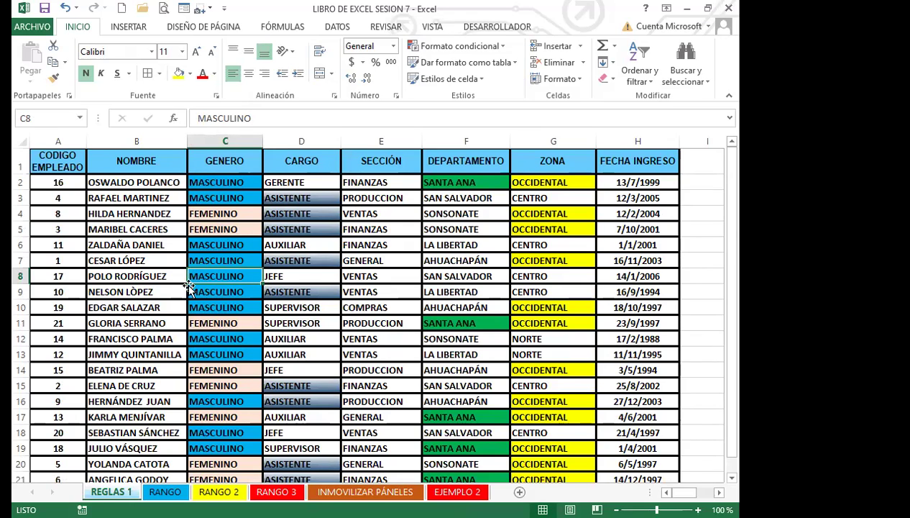
{"action": "left_click", "coordinate": [226, 257]}
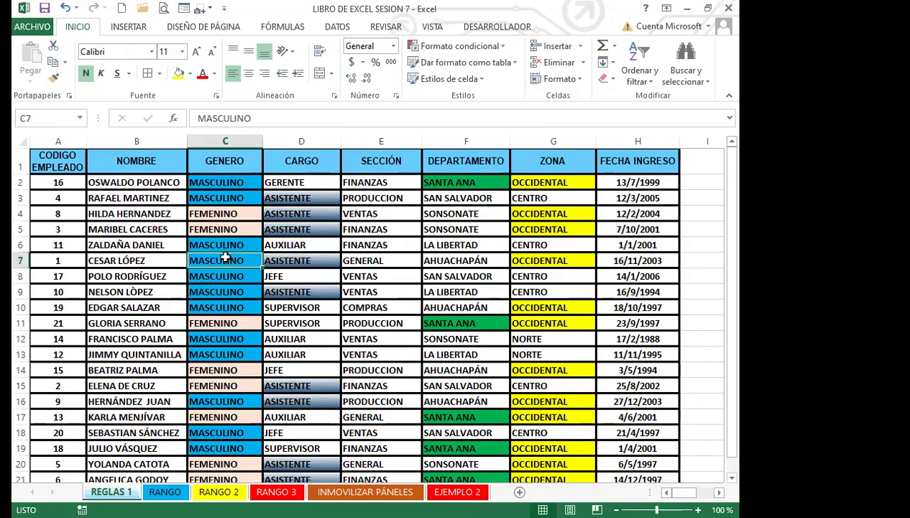
{"action": "left_click", "coordinate": [243, 229]}
{"action": "left_click", "coordinate": [243, 241]}
{"action": "left_click", "coordinate": [247, 231]}
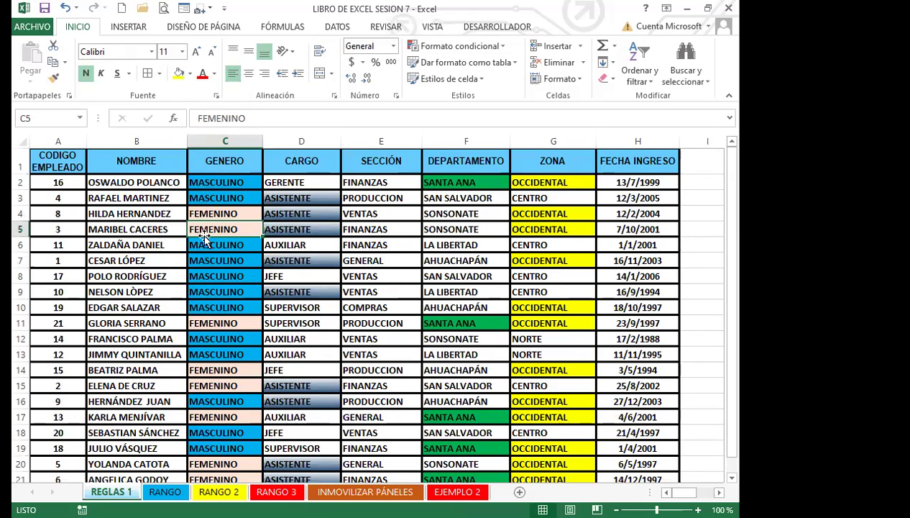
Step: Review the conditional formatting colours across the full employee table, down to the DEPARTAMENTO cell in the last row
{"action": "scroll", "coordinate": [219, 331], "scroll_direction": "down", "scroll_amount": 2}
{"action": "scroll", "coordinate": [230, 363], "scroll_direction": "up", "scroll_amount": 2}
{"action": "scroll", "coordinate": [412, 404], "scroll_direction": "down", "scroll_amount": 2}
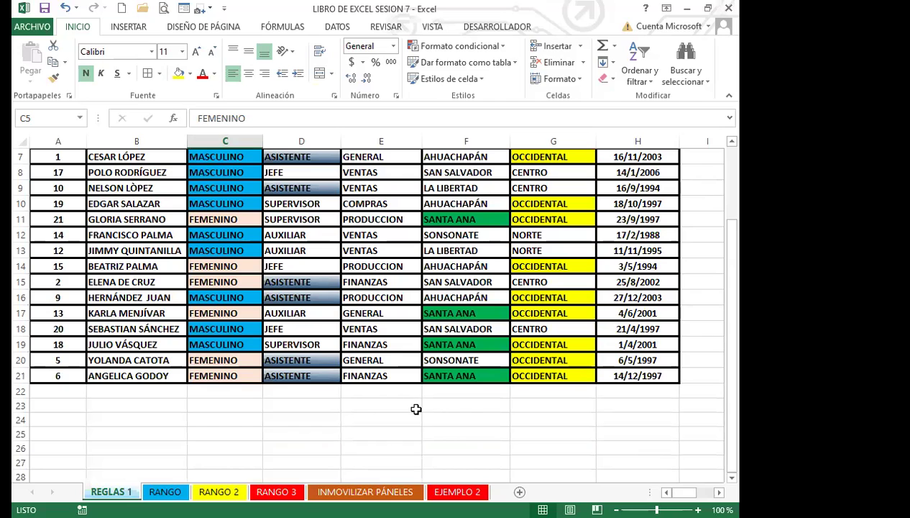
{"action": "scroll", "coordinate": [415, 408], "scroll_direction": "up", "scroll_amount": 2}
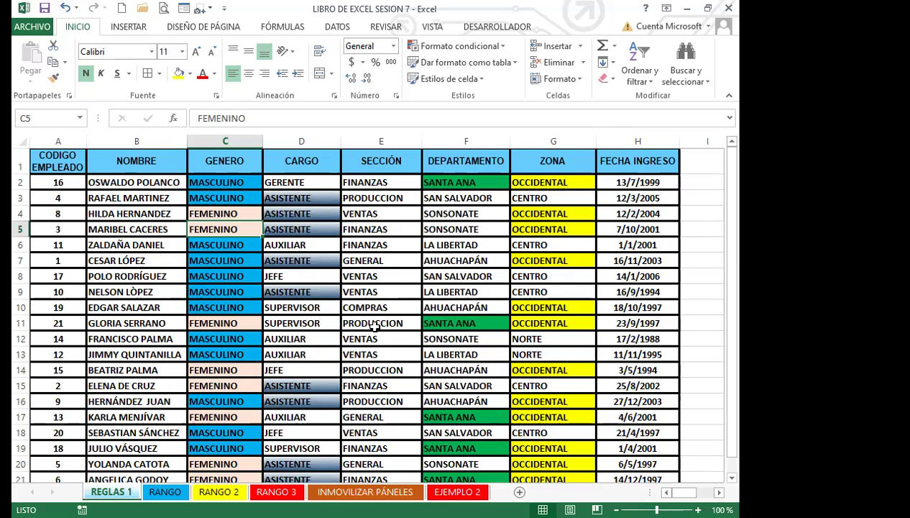
{"action": "scroll", "coordinate": [374, 326], "scroll_direction": "down", "scroll_amount": 2}
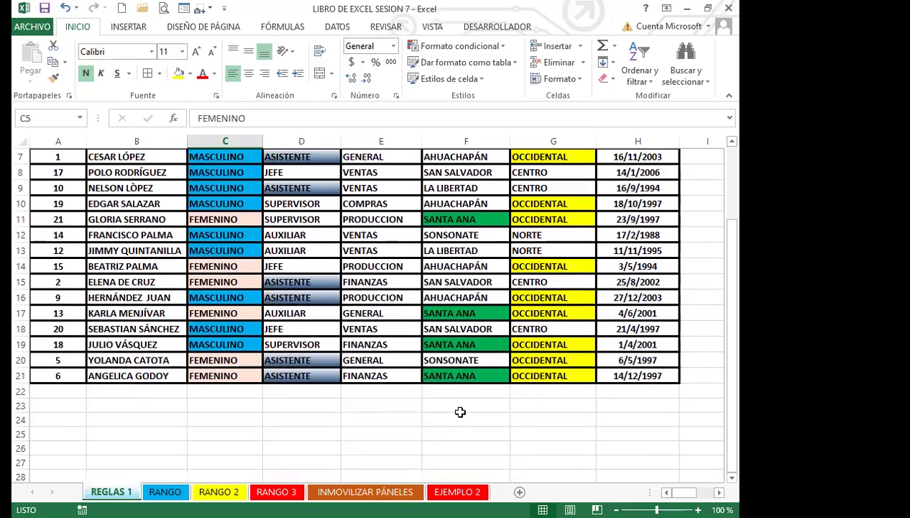
{"action": "scroll", "coordinate": [461, 412], "scroll_direction": "up", "scroll_amount": 2}
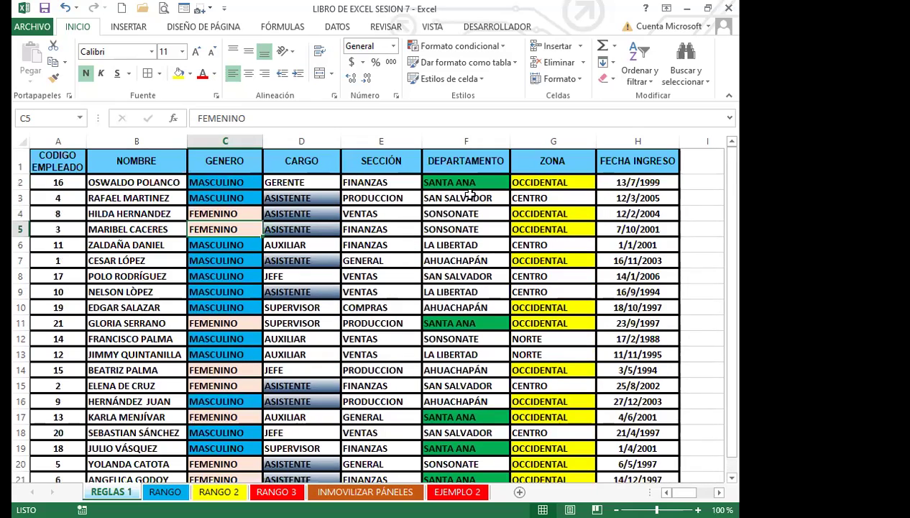
{"action": "scroll", "coordinate": [466, 338], "scroll_direction": "down", "scroll_amount": 3}
{"action": "left_click", "coordinate": [468, 329]}
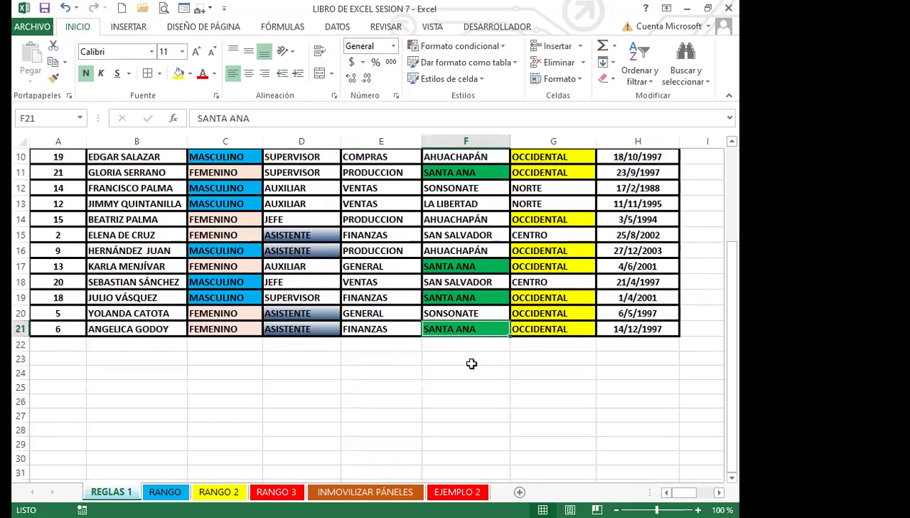
{"action": "left_click", "coordinate": [471, 360]}
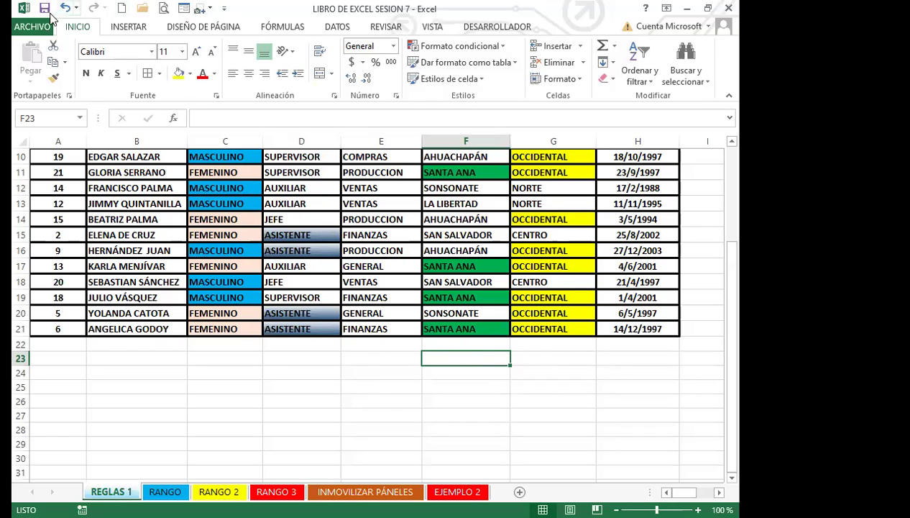
Step: Save the workbook to the Escritorio folder as LIBRO DE EXCEL SESION 7 in the "Libro de Excel habilitado para macros" format
{"action": "left_click", "coordinate": [32, 27]}
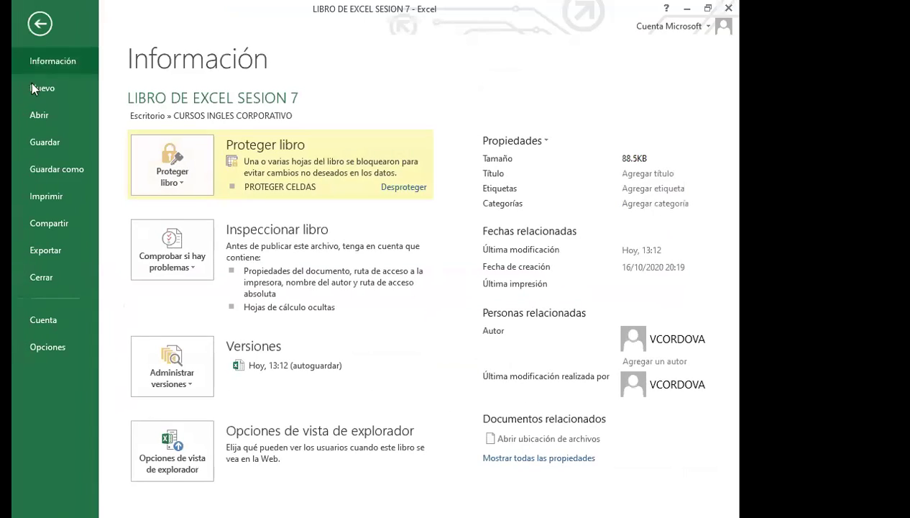
{"action": "left_click", "coordinate": [48, 168]}
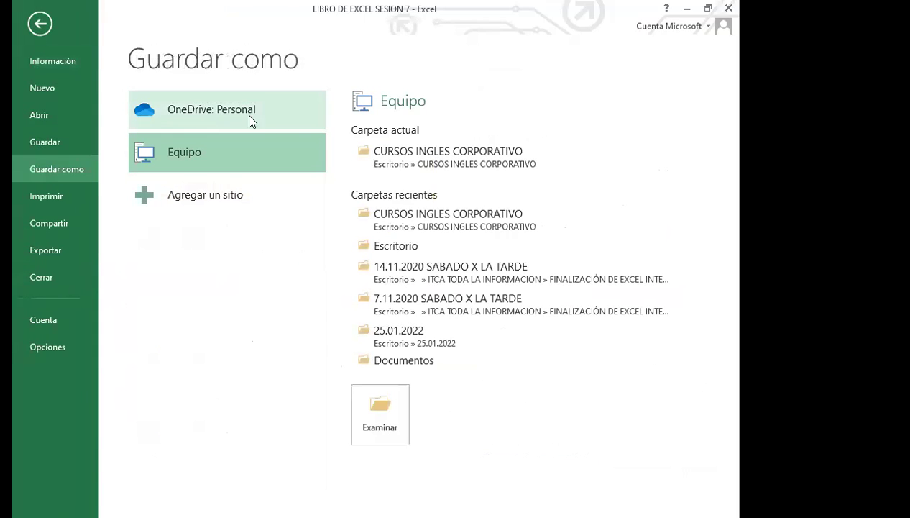
{"action": "left_click", "coordinate": [392, 247]}
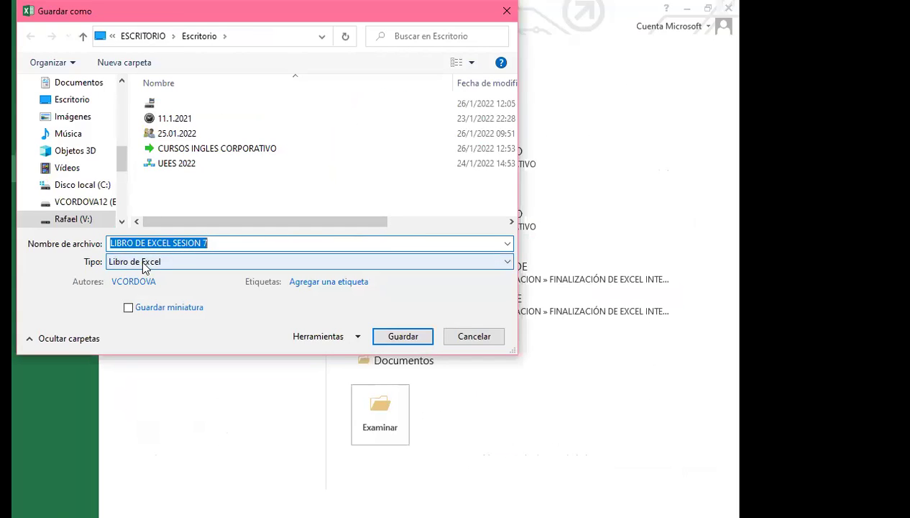
{"action": "left_click", "coordinate": [144, 264]}
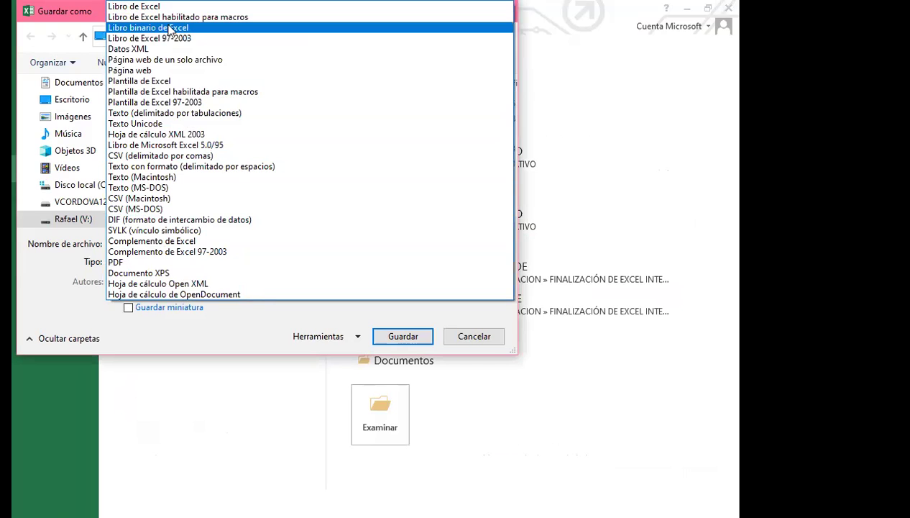
{"action": "left_click", "coordinate": [204, 21]}
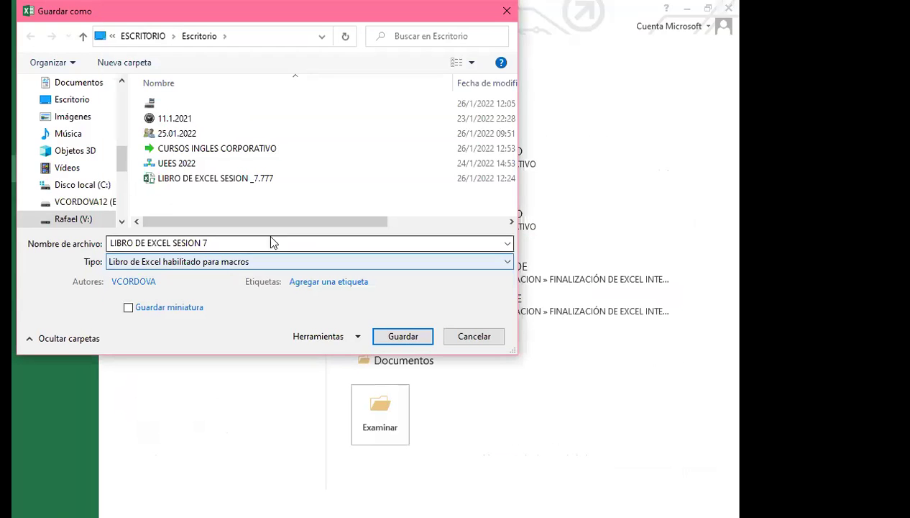
{"action": "left_click", "coordinate": [72, 100]}
{"action": "left_click", "coordinate": [403, 336]}
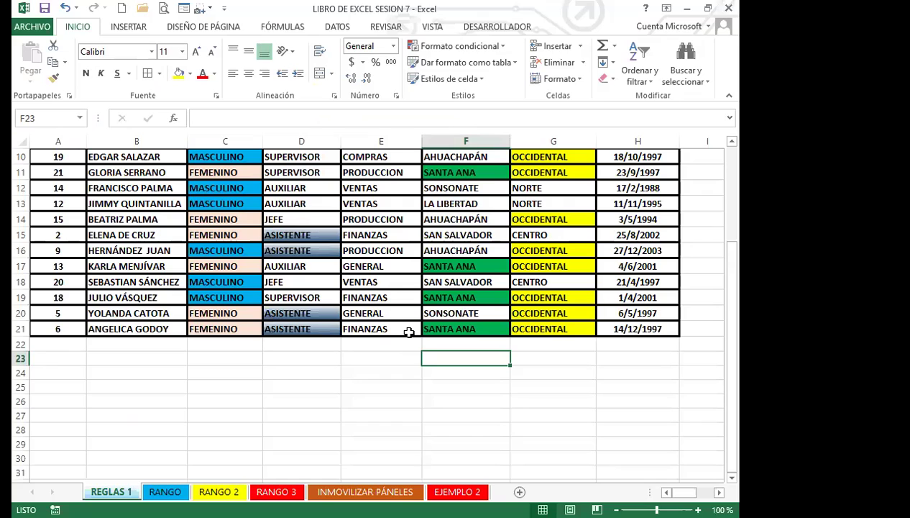
{"action": "left_click", "coordinate": [388, 356]}
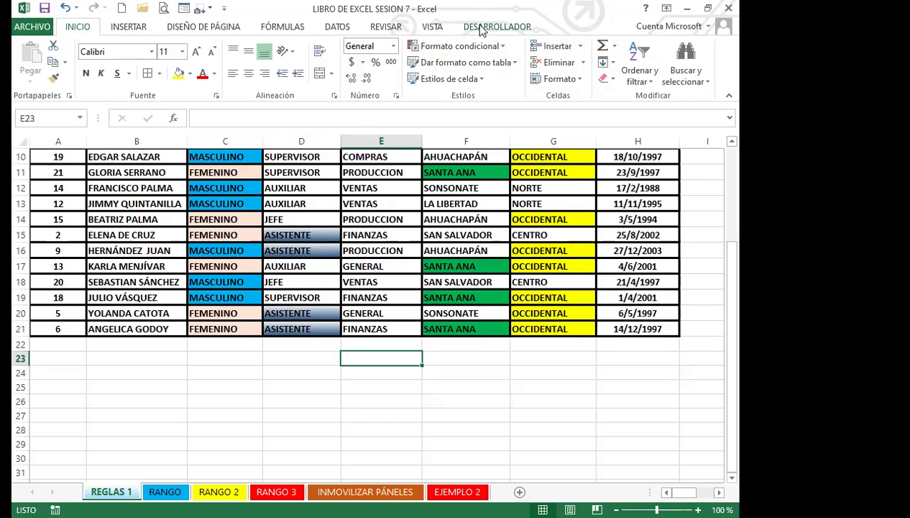
Step: Check the Desarrollador entry in Excel's ribbon customization options and close the options without changes
{"action": "left_click", "coordinate": [224, 9]}
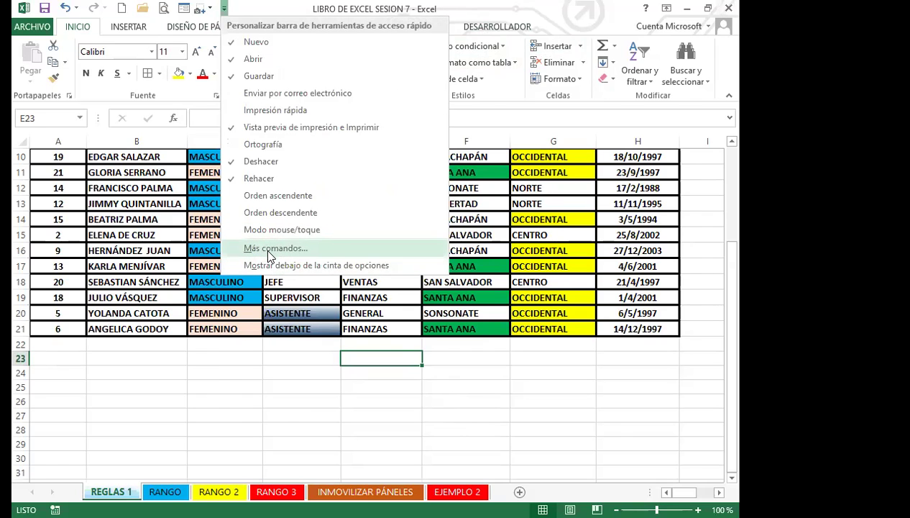
{"action": "left_click", "coordinate": [267, 249]}
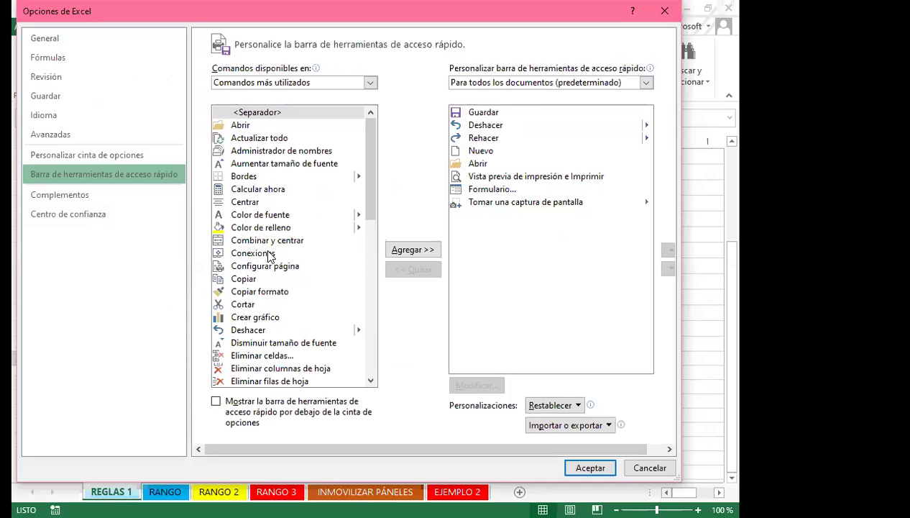
{"action": "left_click", "coordinate": [114, 158]}
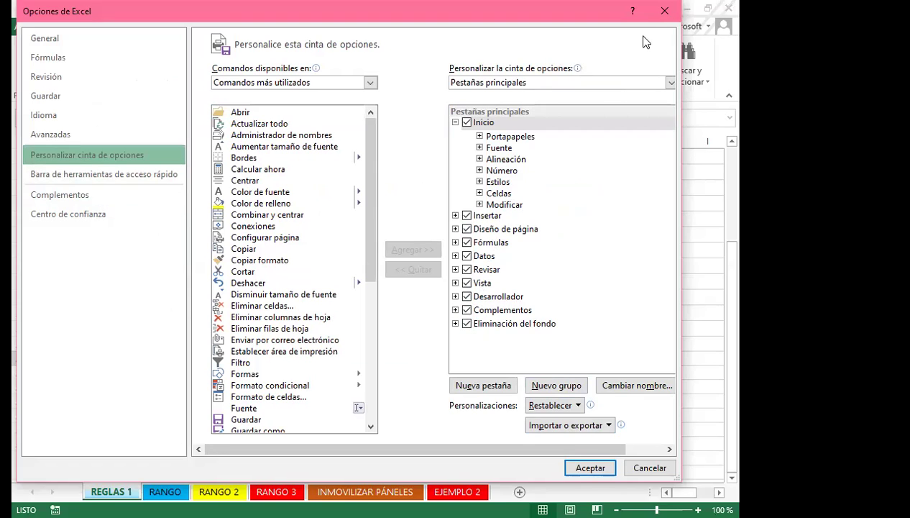
{"action": "left_click", "coordinate": [664, 12]}
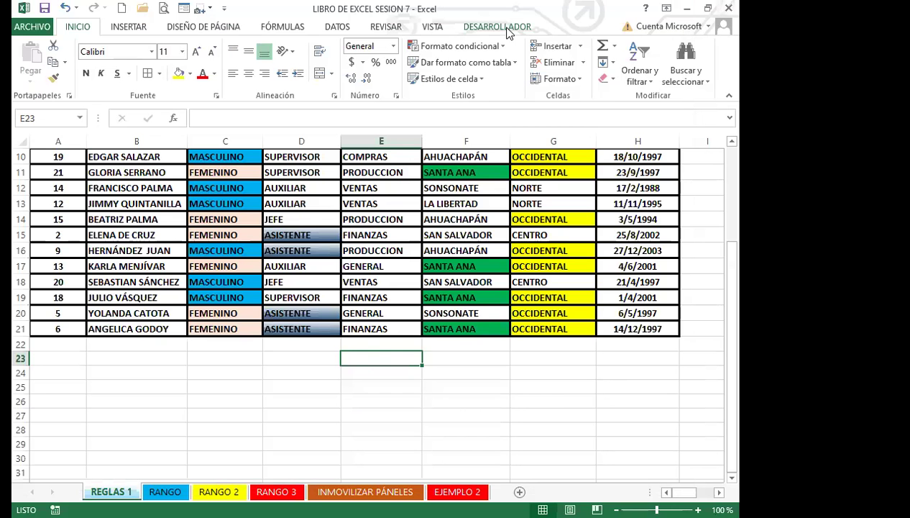
Step: Insert a module in the workbook's Visual Basic project, paste the copied CONTARCOLOR function code into it and return to the sheet
{"action": "left_click", "coordinate": [507, 27]}
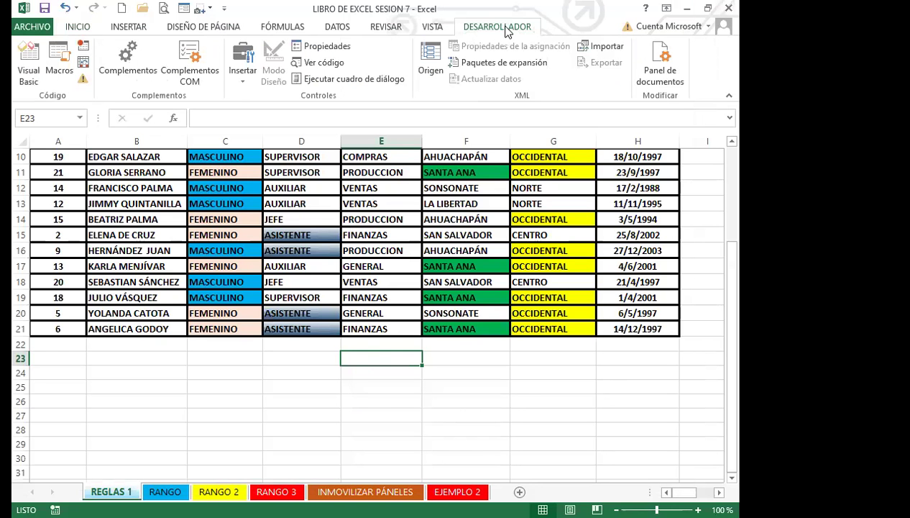
{"action": "left_click", "coordinate": [27, 58]}
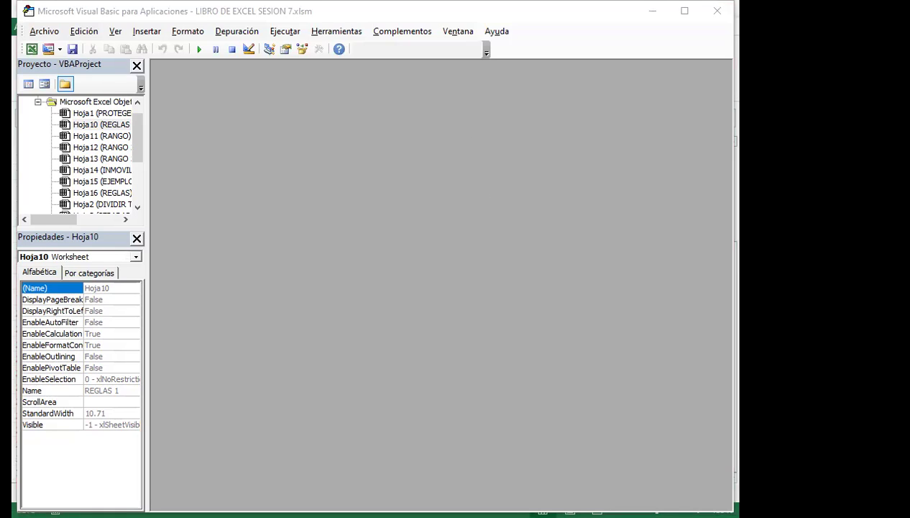
{"action": "left_click", "coordinate": [145, 33]}
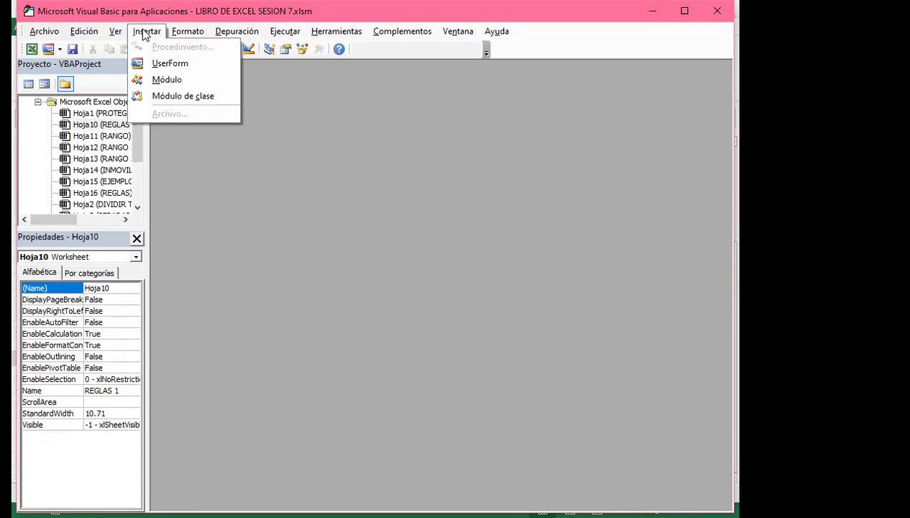
{"action": "left_click", "coordinate": [159, 80]}
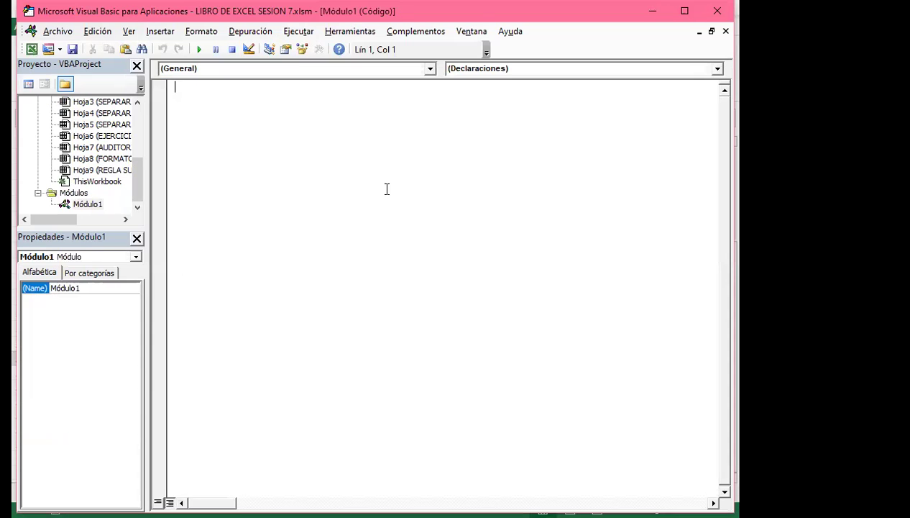
{"action": "right_click", "coordinate": [196, 103]}
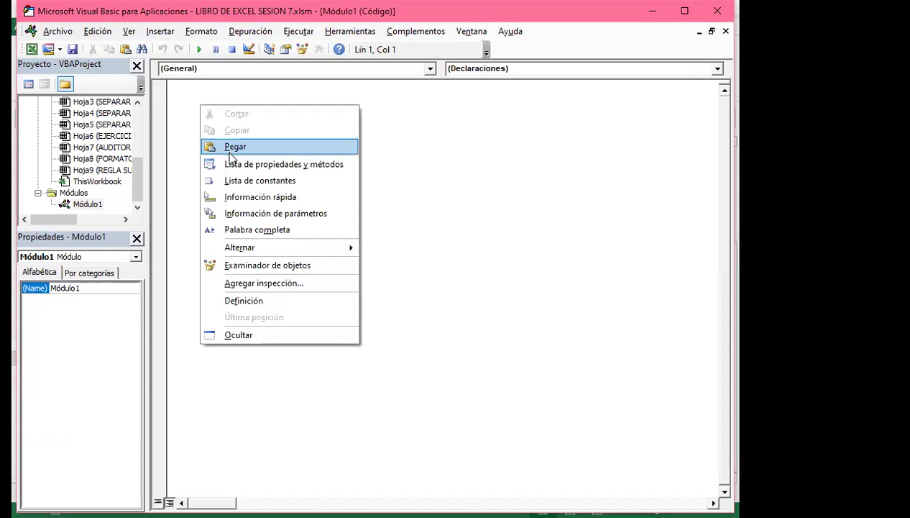
{"action": "left_click", "coordinate": [228, 149]}
{"action": "left_click", "coordinate": [273, 290]}
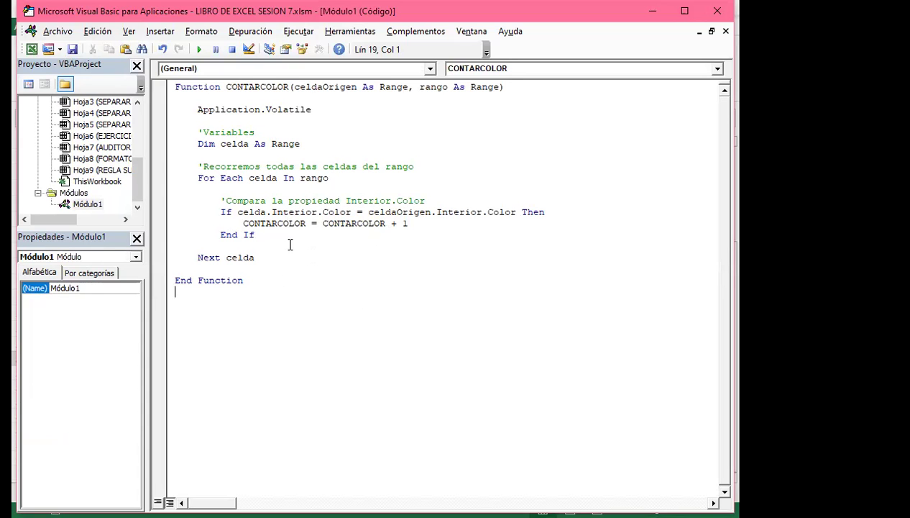
{"action": "left_click", "coordinate": [717, 12]}
Step: Start a formula in cell F24 with the custom CONTARCOLOR function
{"action": "left_click", "coordinate": [452, 373]}
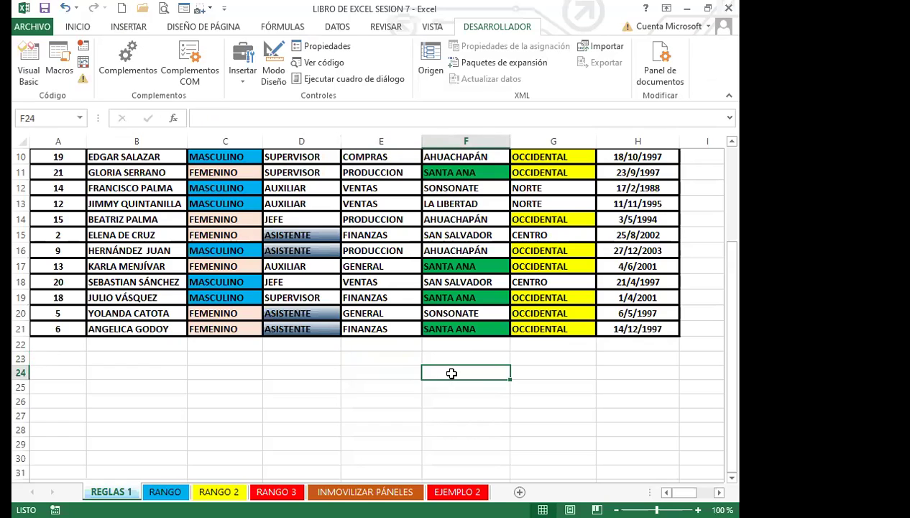
{"action": "type", "text": "="}
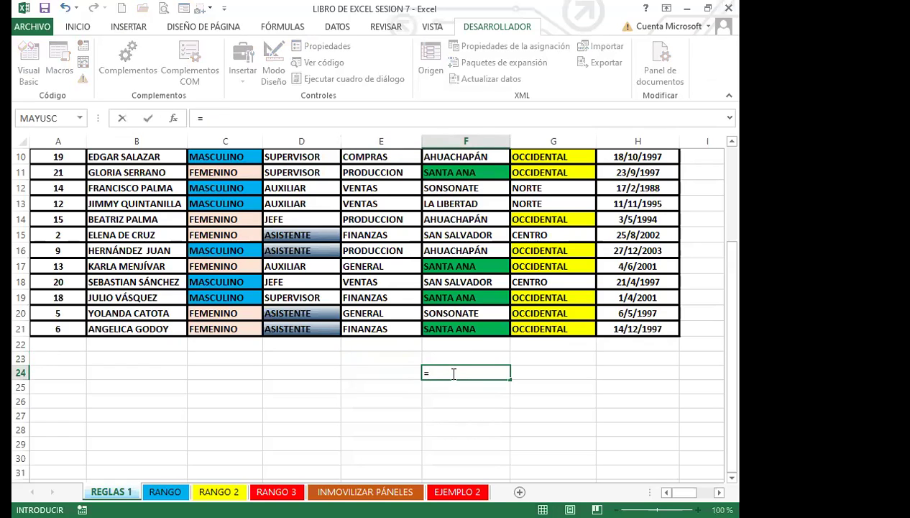
{"action": "type", "text": "CONAR"}
{"action": "key", "text": "BackSpace"}
{"action": "key", "text": "BackSpace"}
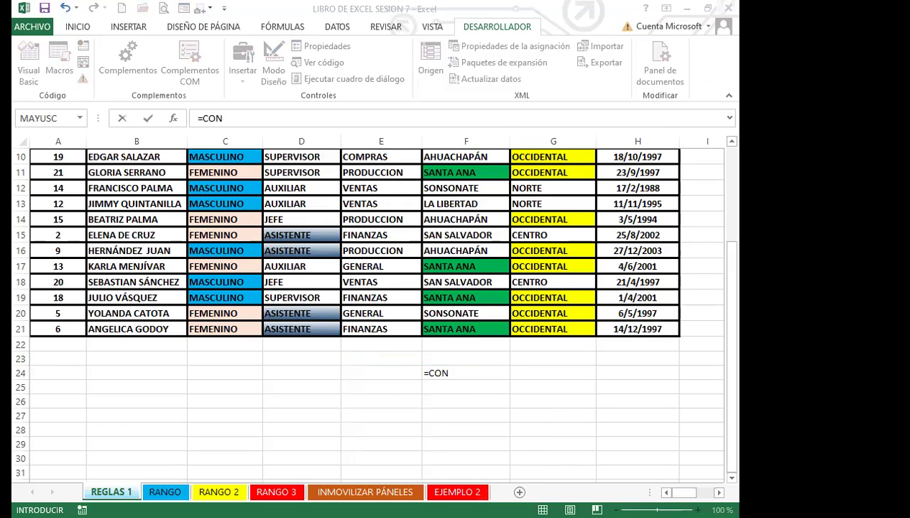
{"action": "type", "text": "TAR"}
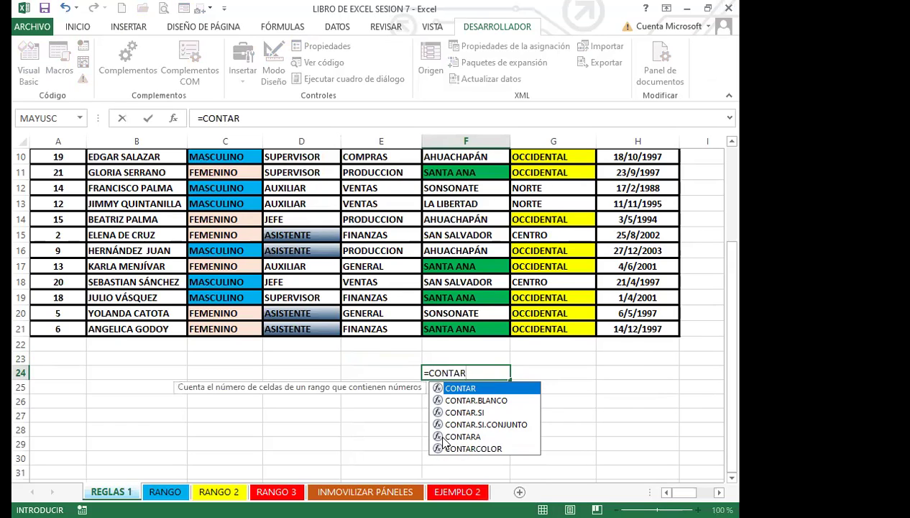
{"action": "type", "text": "COLOR"}
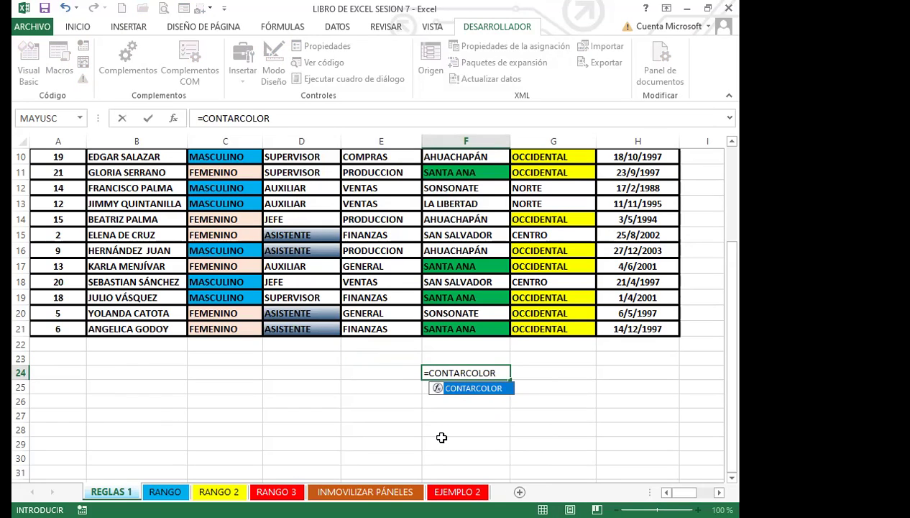
{"action": "type", "text": "("}
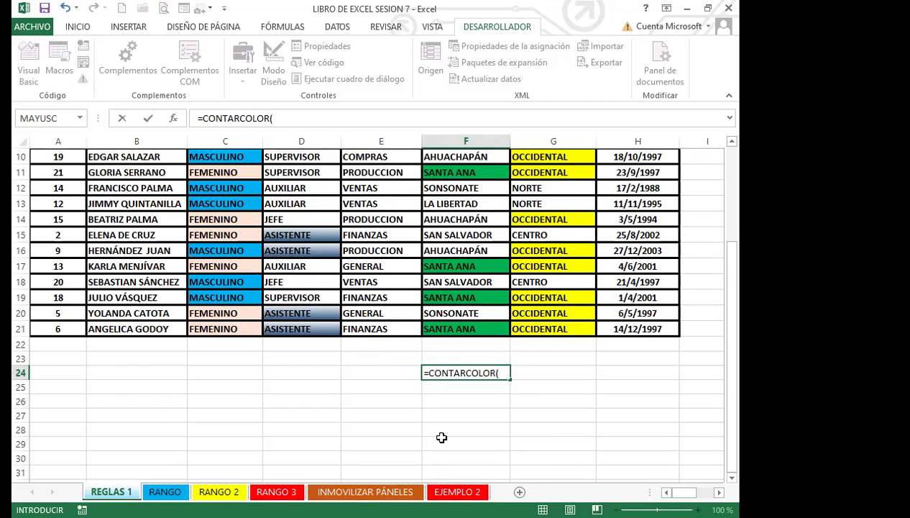
Step: Complete the CONTARCOLOR formula with F21 as the colour reference and F2:F21 as the range to count
{"action": "left_click", "coordinate": [462, 328]}
{"action": "type", "text": ";"}
{"action": "scroll", "coordinate": [457, 307], "scroll_direction": "up", "scroll_amount": 3}
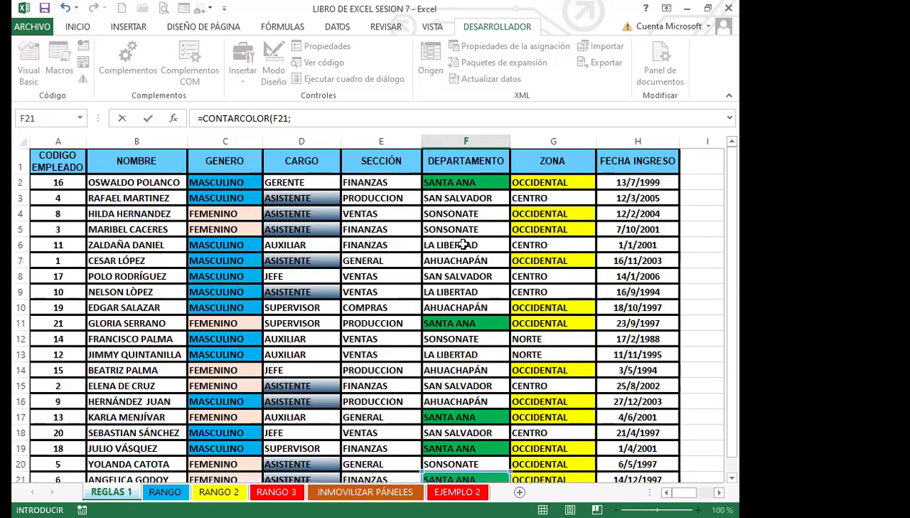
{"action": "left_click", "coordinate": [467, 185]}
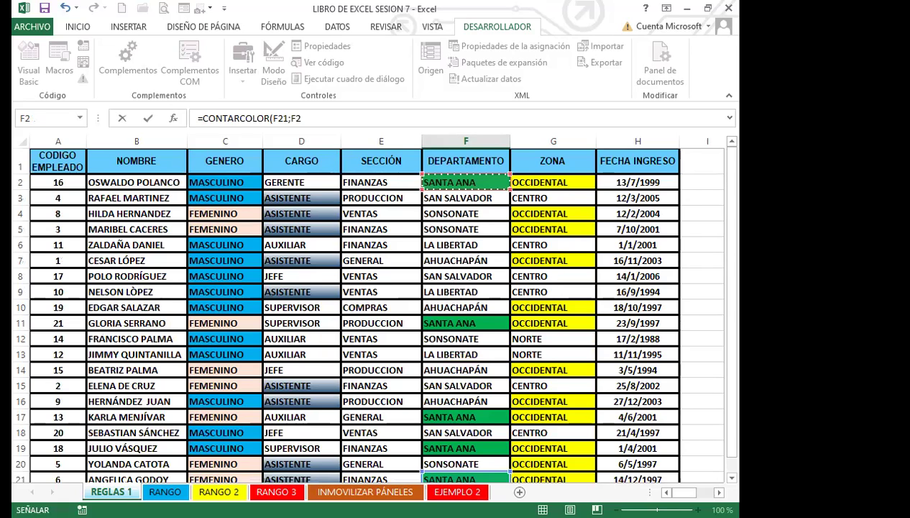
{"action": "left_click_drag", "start_coordinate": [468, 185], "coordinate": [471, 431]}
{"action": "scroll", "coordinate": [553, 403], "scroll_direction": "down", "scroll_amount": 2}
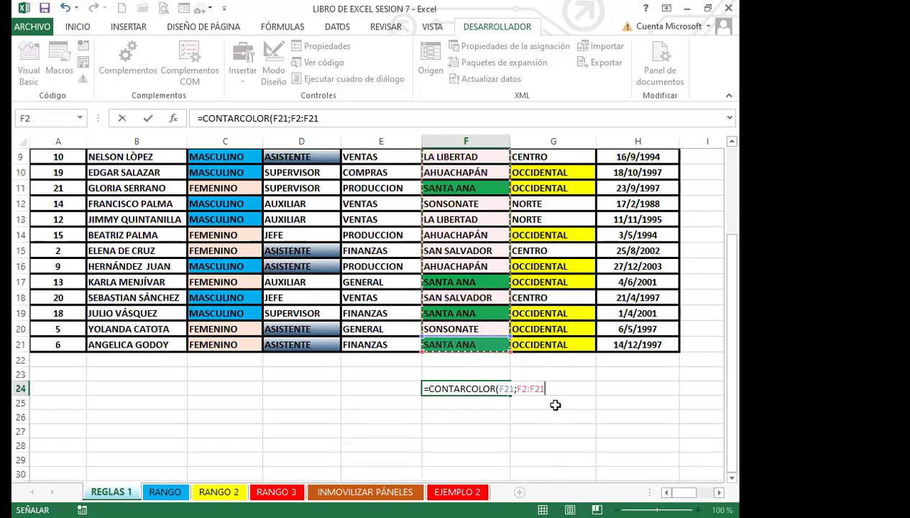
{"action": "key", "text": "Return"}
Step: Compare the F24 formula result with the green SANTA ANA cells in the DEPARTAMENTO column
{"action": "left_click", "coordinate": [480, 389]}
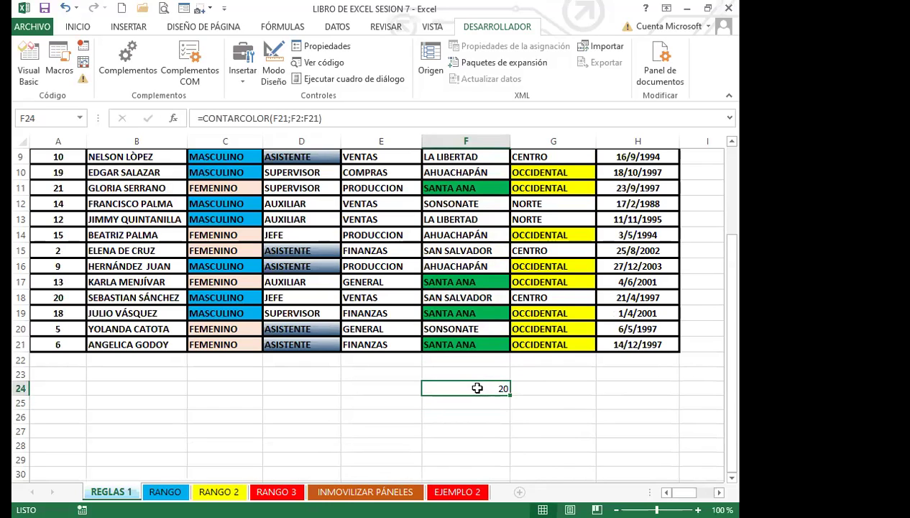
{"action": "left_click", "coordinate": [472, 344]}
{"action": "left_click", "coordinate": [469, 314]}
{"action": "left_click", "coordinate": [463, 281]}
{"action": "left_click", "coordinate": [462, 189]}
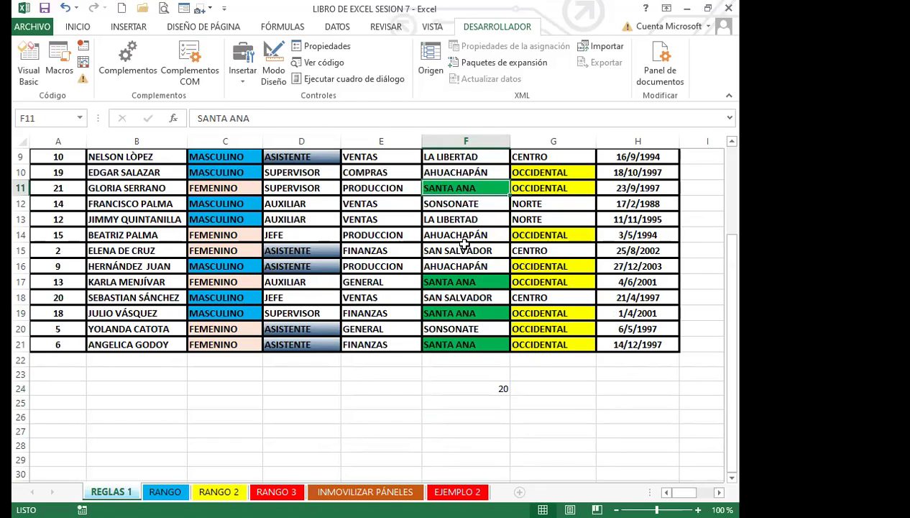
{"action": "left_click", "coordinate": [469, 281]}
{"action": "left_click", "coordinate": [466, 314]}
{"action": "left_click", "coordinate": [466, 344]}
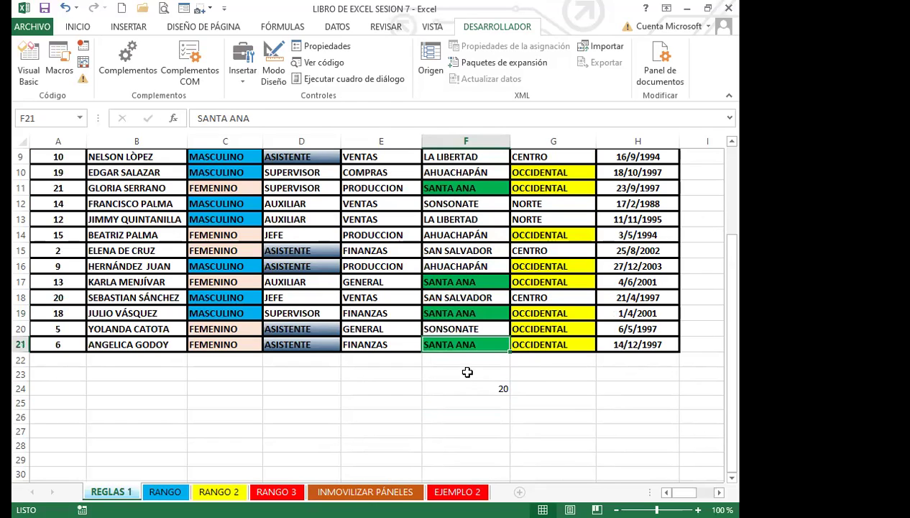
{"action": "left_click", "coordinate": [467, 387]}
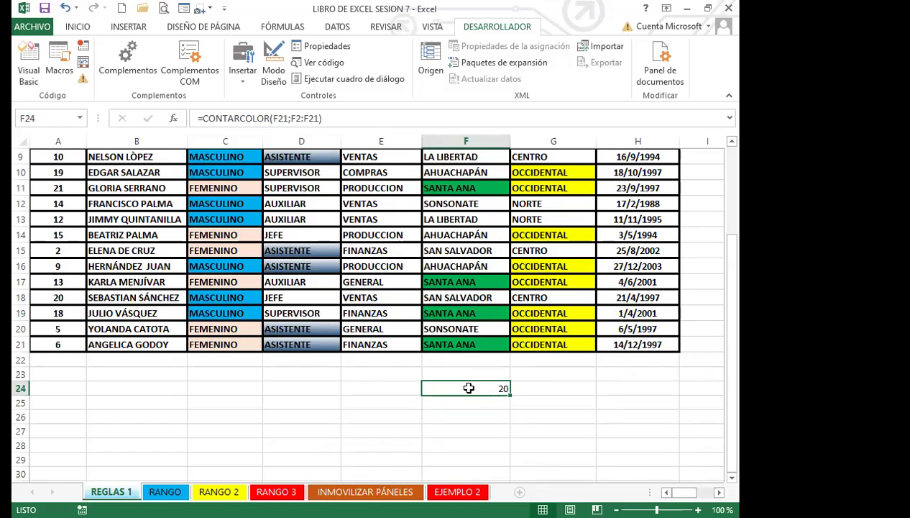
{"action": "left_click", "coordinate": [393, 387]}
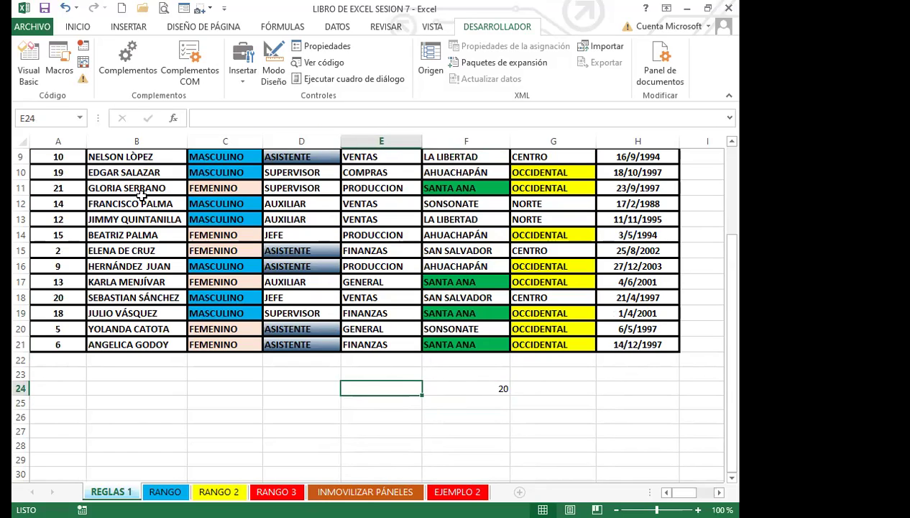
Step: Reopen the Visual Basic editor and add a UserForm to the project
{"action": "left_click", "coordinate": [27, 56]}
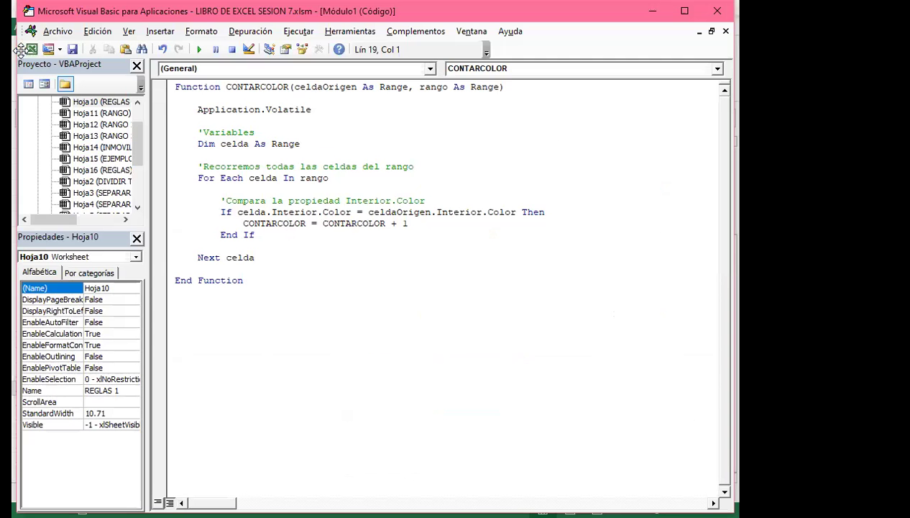
{"action": "left_click", "coordinate": [159, 31]}
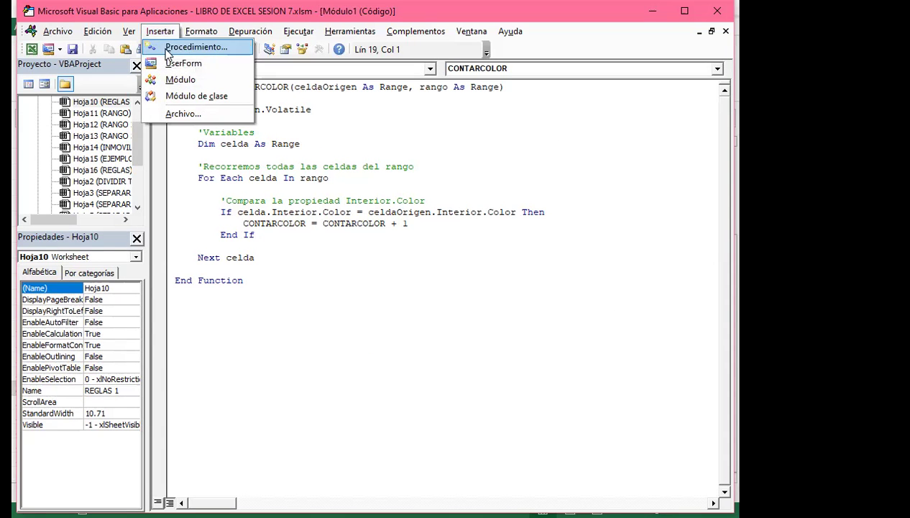
{"action": "left_click", "coordinate": [183, 63]}
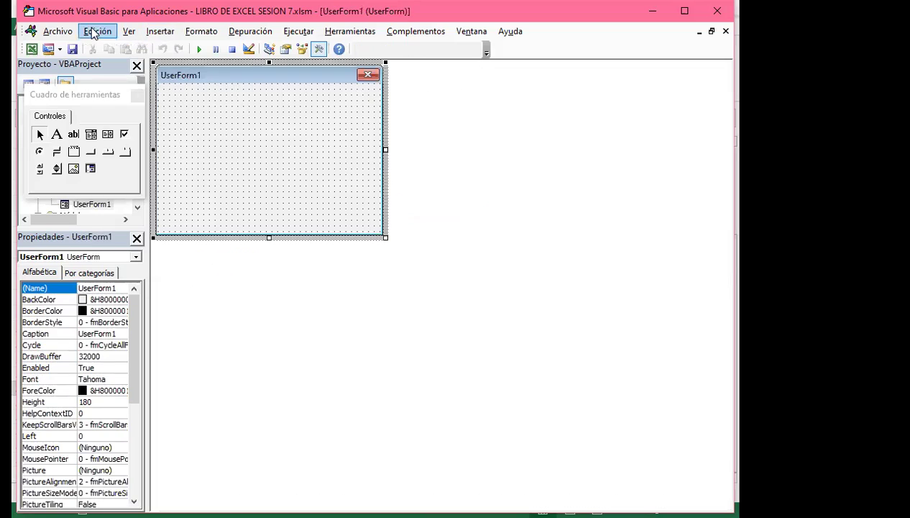
Step: Insert a second module, paste the CONTARCOLOR function code into it and return to the sheet
{"action": "left_click", "coordinate": [151, 32]}
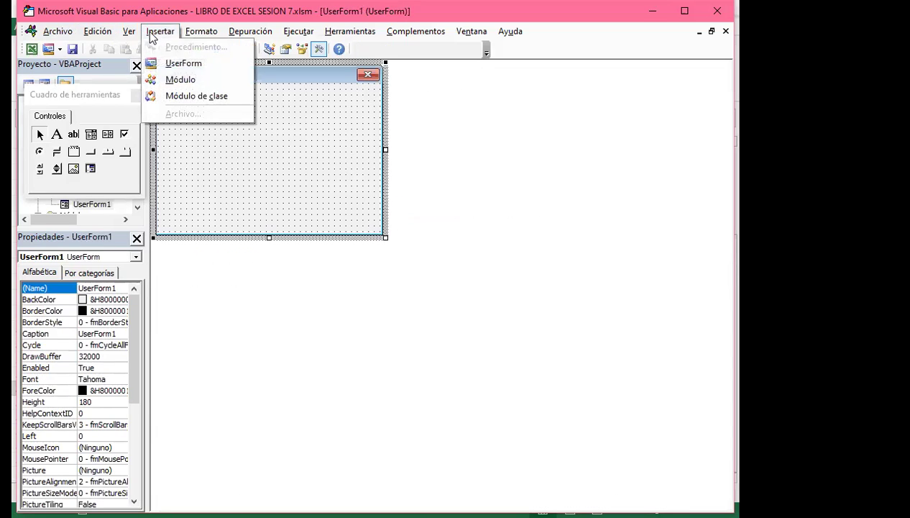
{"action": "left_click", "coordinate": [180, 80]}
{"action": "right_click", "coordinate": [184, 96]}
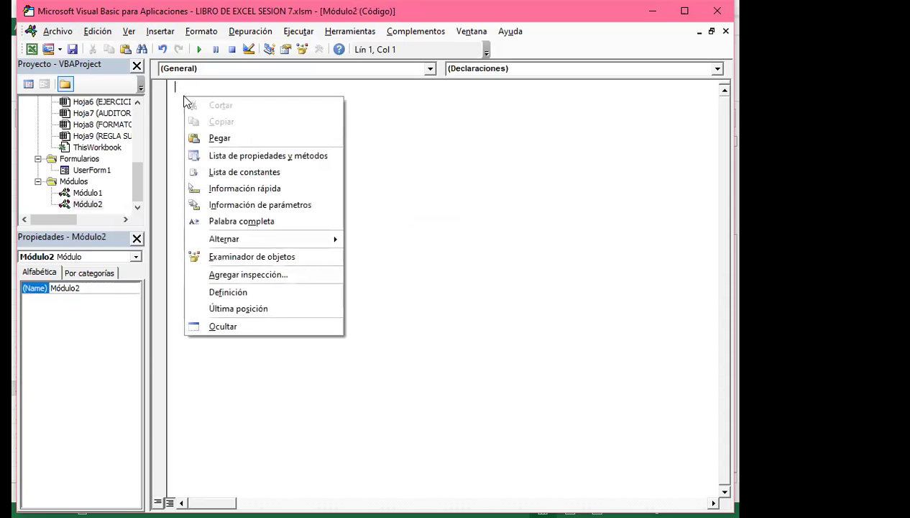
{"action": "left_click", "coordinate": [220, 139]}
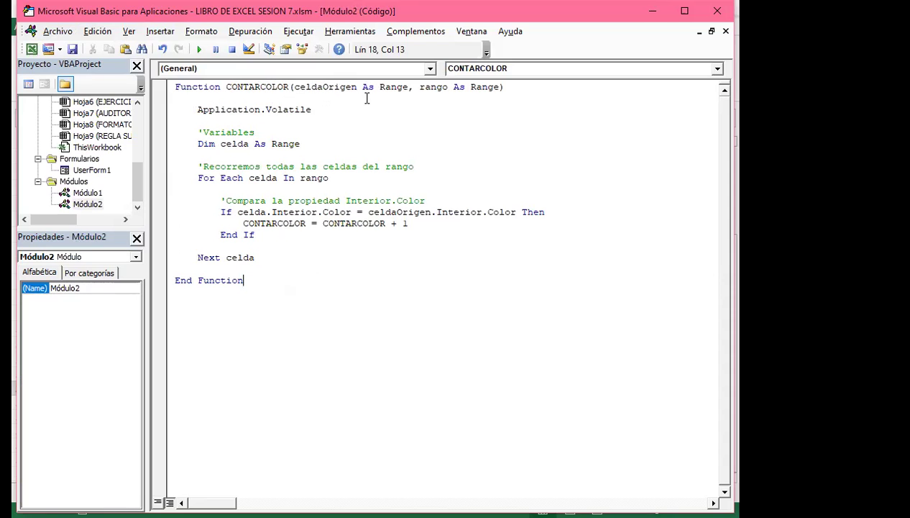
{"action": "left_click", "coordinate": [717, 11]}
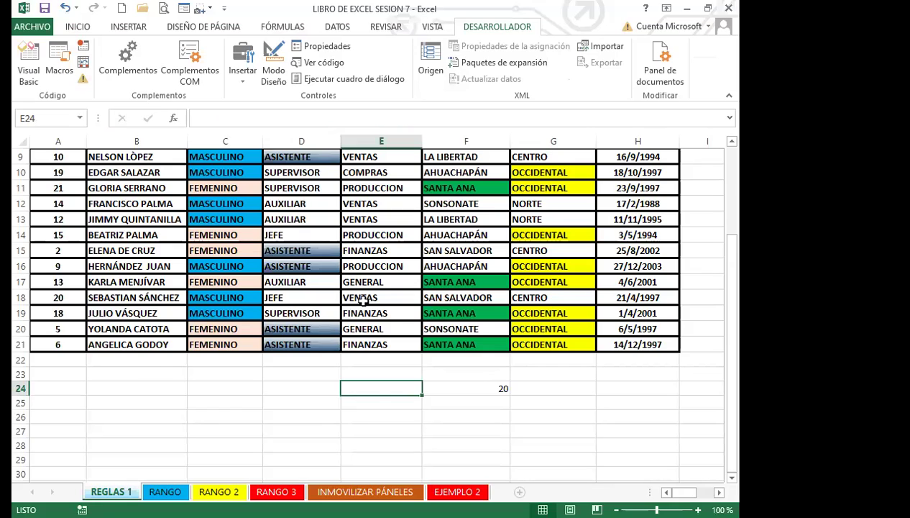
Step: Try to count the yellow ZONA cells in F25 with the formula =CONARCOLOR(G21;G2:G21)
{"action": "left_click", "coordinate": [439, 405]}
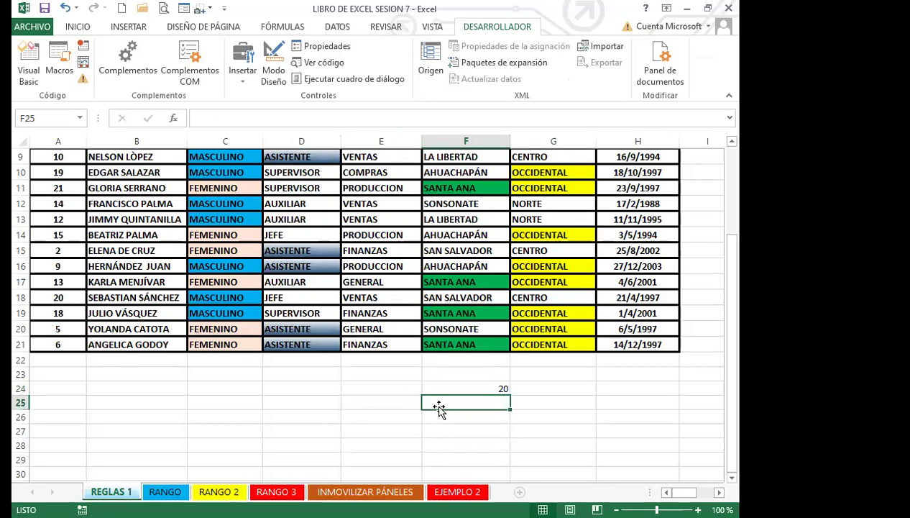
{"action": "type", "text": "="}
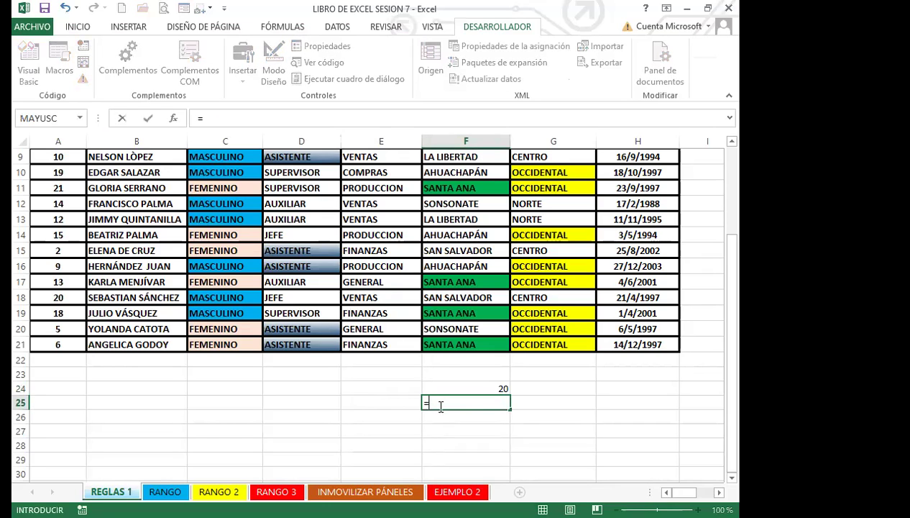
{"action": "type", "text": "CONARCOLOR("}
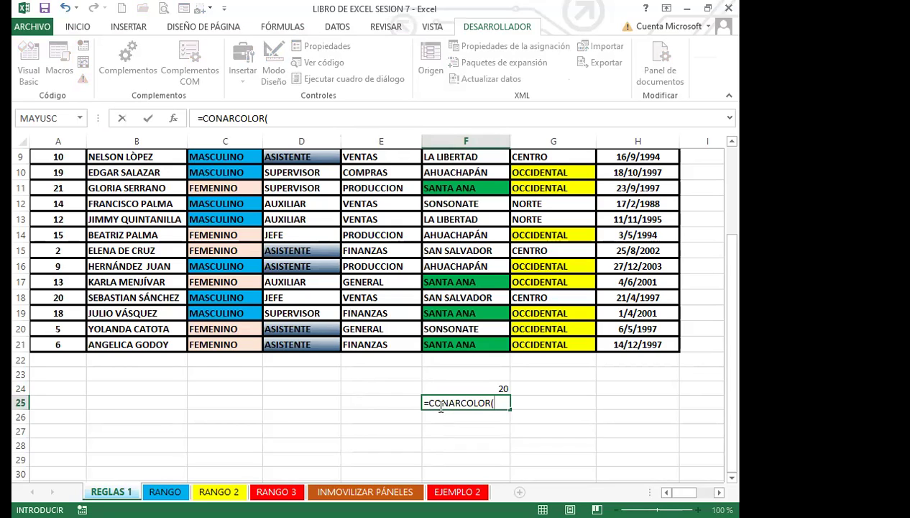
{"action": "left_click", "coordinate": [538, 346]}
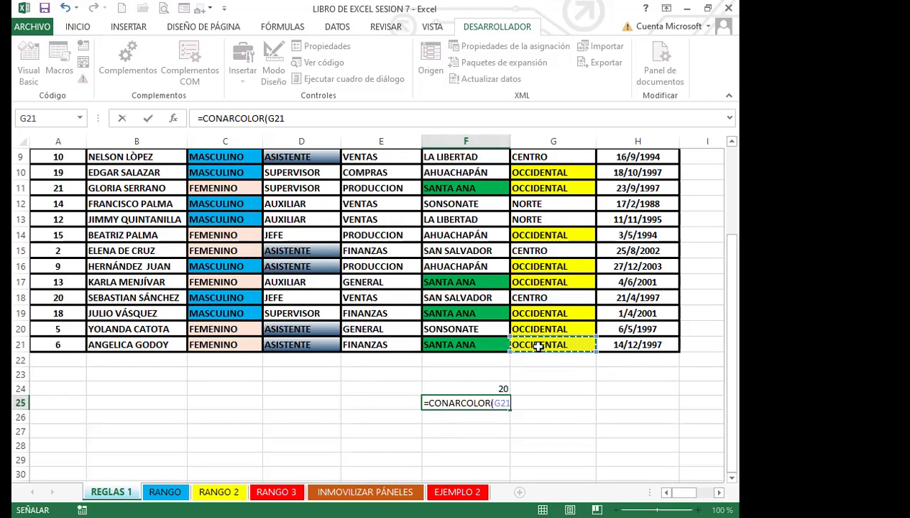
{"action": "type", "text": ";"}
{"action": "scroll", "coordinate": [547, 302], "scroll_direction": "up", "scroll_amount": 3}
{"action": "left_click", "coordinate": [549, 183]}
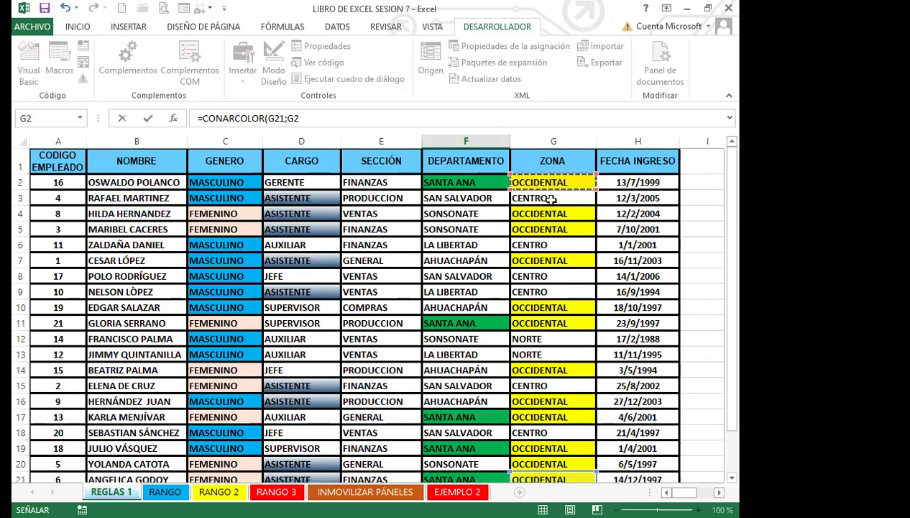
{"action": "key", "text": "ctrl+shift+Down"}
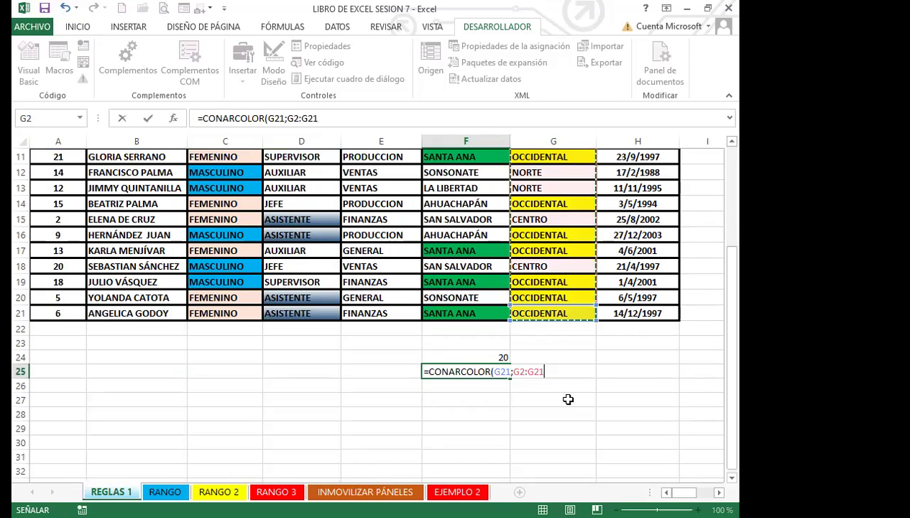
{"action": "key", "text": "Return"}
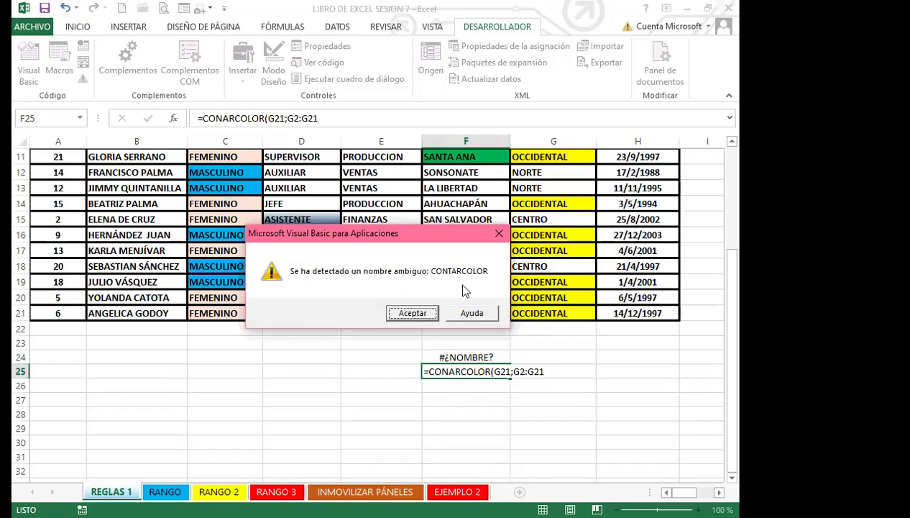
{"action": "left_click", "coordinate": [497, 235]}
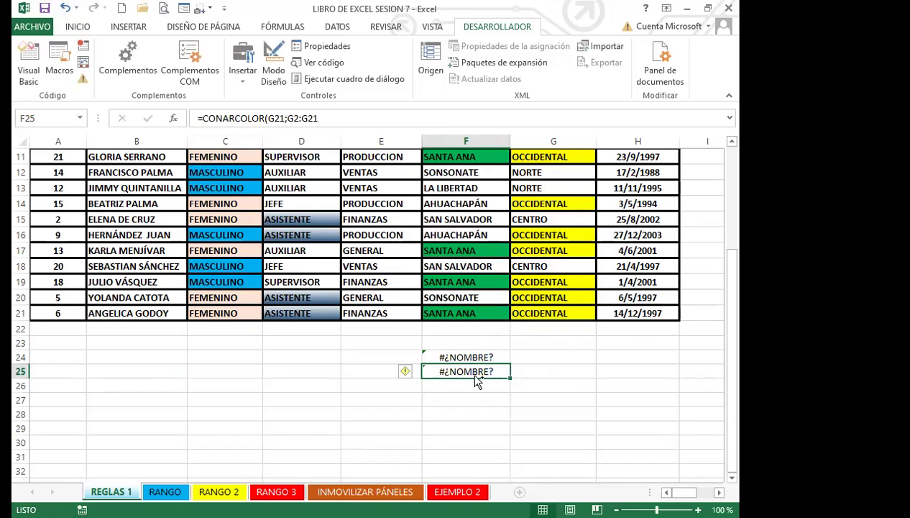
Step: Undo the formula entries in F25 and F24
{"action": "key", "text": "ctrl+z"}
{"action": "key", "text": "ctrl+z"}
{"action": "left_click", "coordinate": [474, 387]}
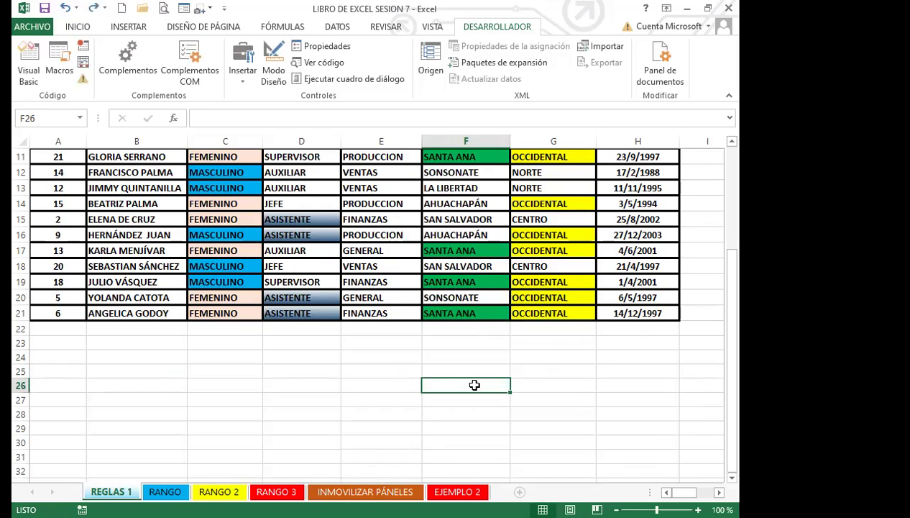
{"action": "left_click", "coordinate": [464, 360]}
{"action": "left_click", "coordinate": [345, 352]}
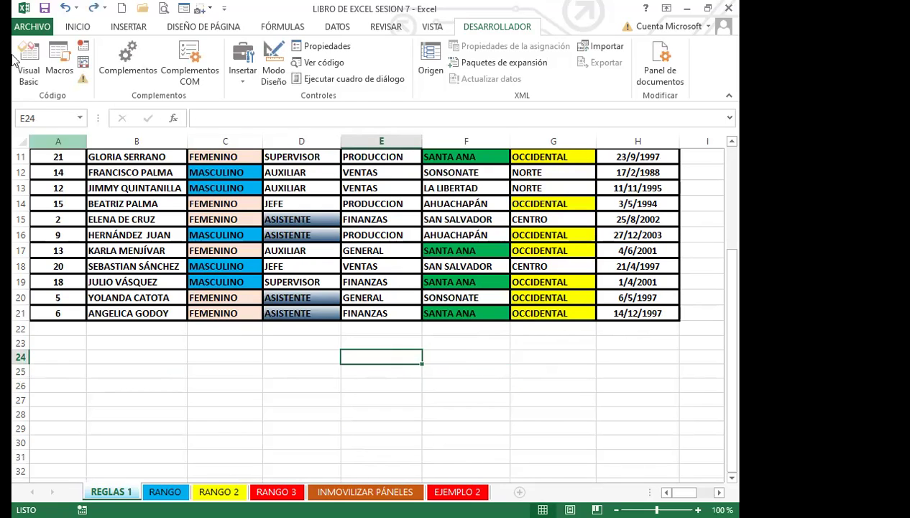
{"action": "left_click", "coordinate": [480, 353]}
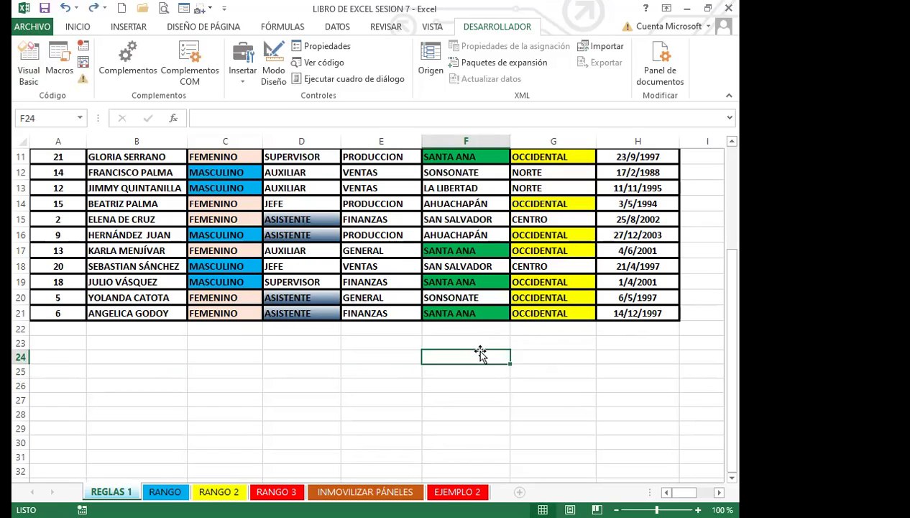
{"action": "left_click", "coordinate": [546, 354]}
Step: Reopen the Visual Basic editor and bring the project's Módulos folder into view
{"action": "scroll", "coordinate": [552, 332], "scroll_direction": "up", "scroll_amount": 1}
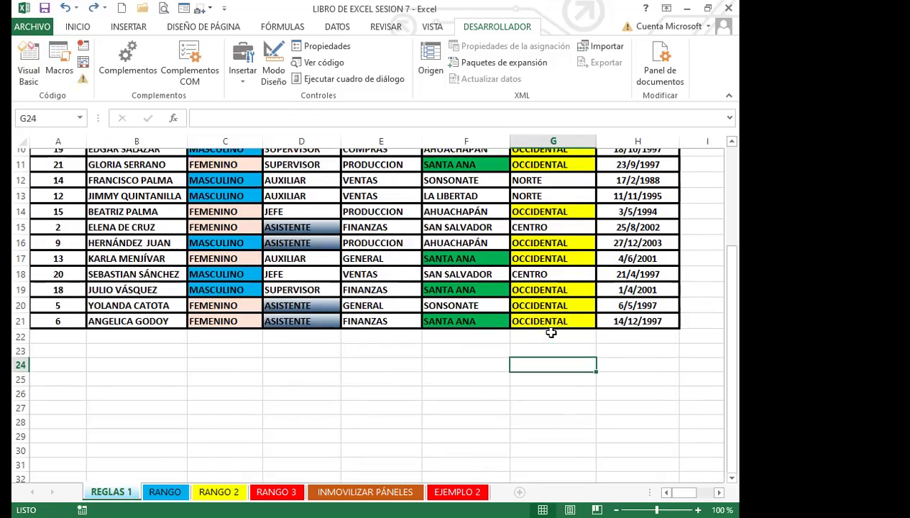
{"action": "scroll", "coordinate": [551, 332], "scroll_direction": "up", "scroll_amount": 3}
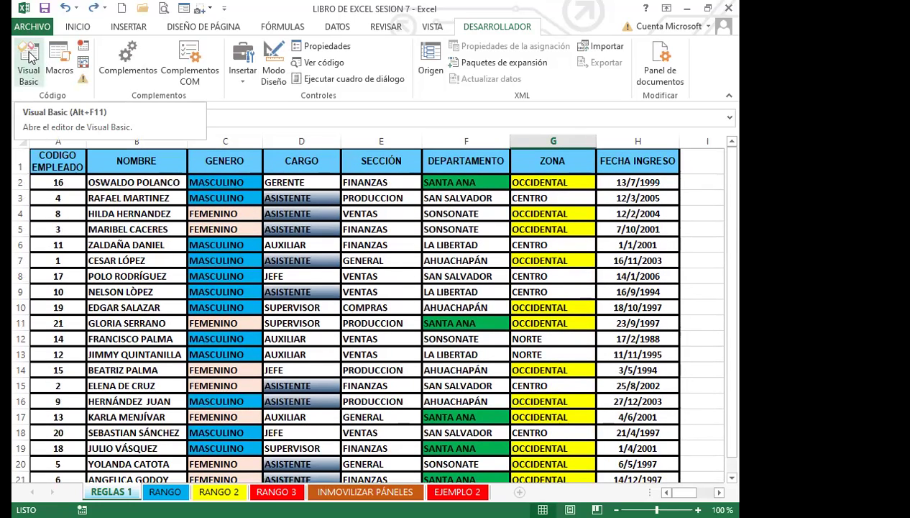
{"action": "left_click", "coordinate": [33, 63]}
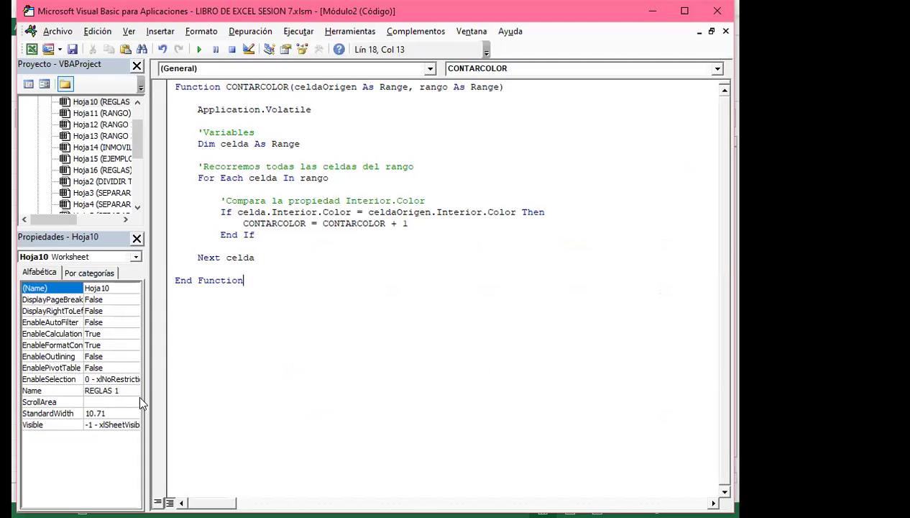
{"action": "scroll", "coordinate": [132, 144], "scroll_direction": "down", "scroll_amount": 4}
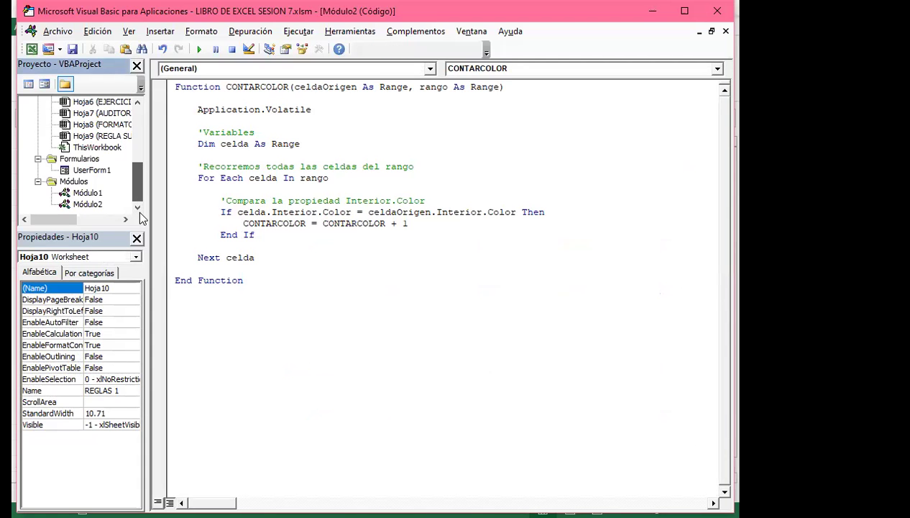
Step: Try to remove Módulo2 from the project with the export option, and cancel the export
{"action": "left_click", "coordinate": [90, 204]}
{"action": "right_click", "coordinate": [91, 204]}
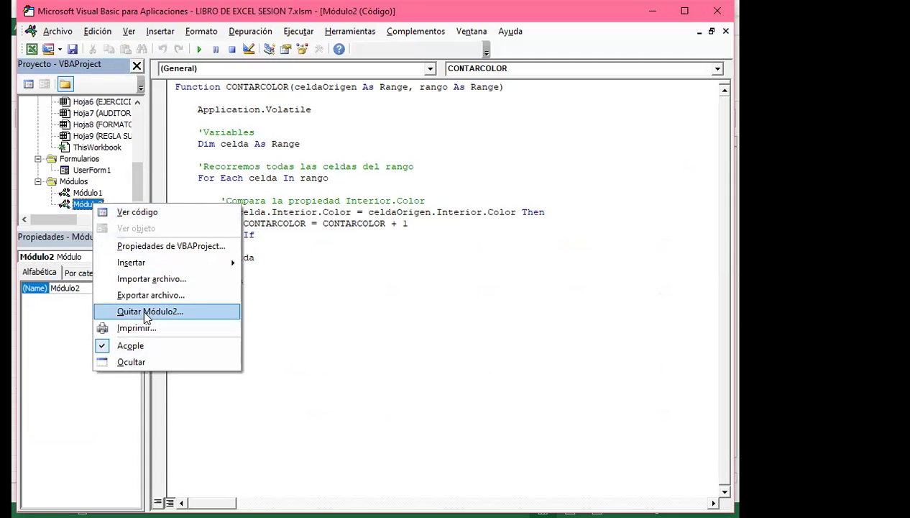
{"action": "left_click", "coordinate": [208, 312]}
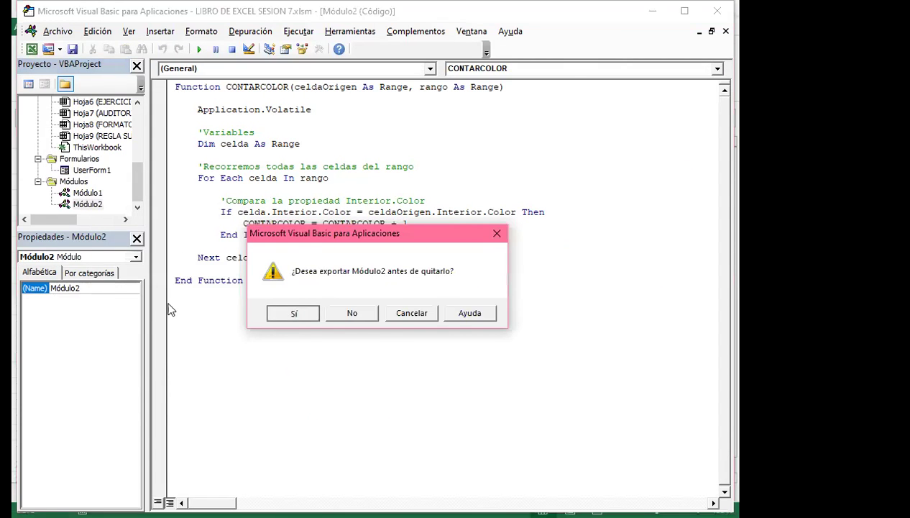
{"action": "left_click", "coordinate": [291, 315]}
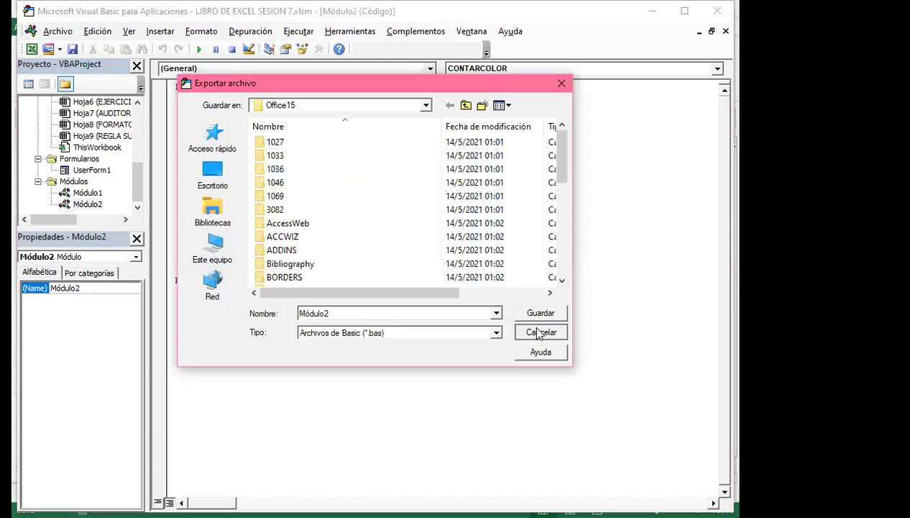
{"action": "left_click", "coordinate": [541, 332]}
Step: Try again to remove Módulo2, exporting it as a Basic file to the Office15 folder
{"action": "right_click", "coordinate": [87, 204]}
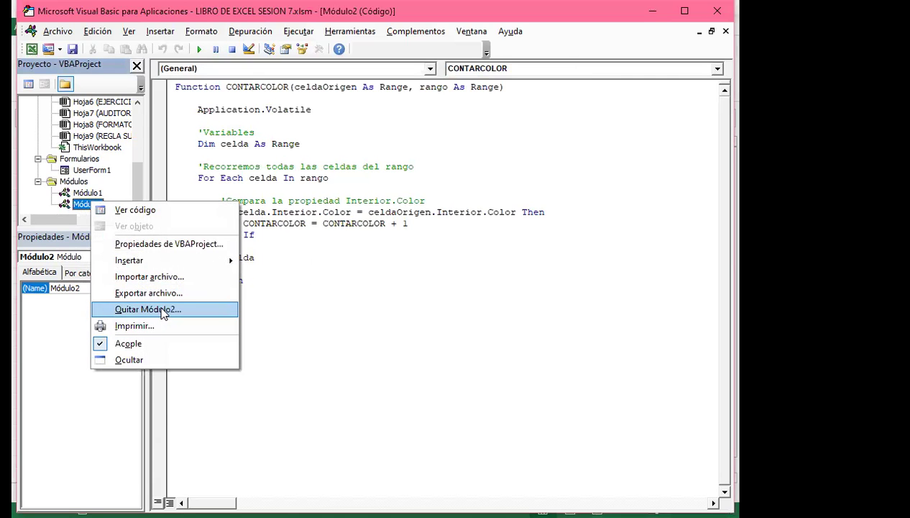
{"action": "key", "text": "Return"}
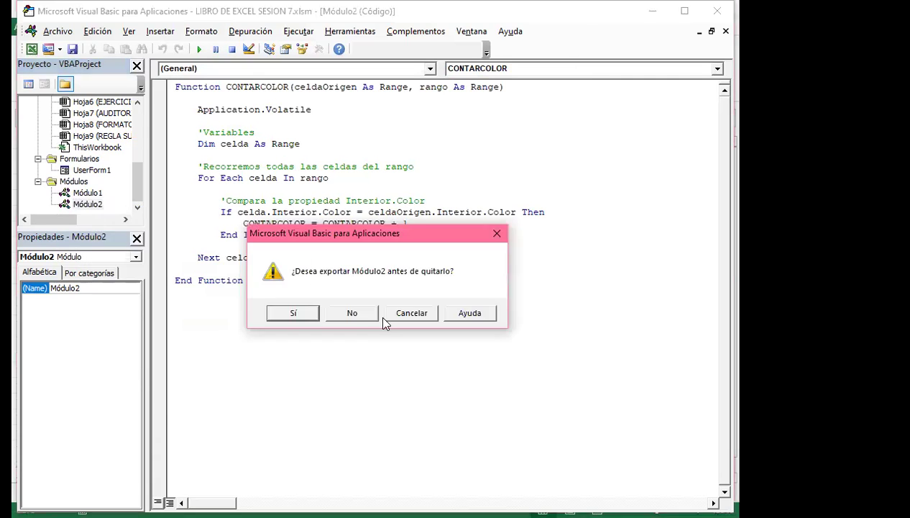
{"action": "left_click", "coordinate": [295, 317]}
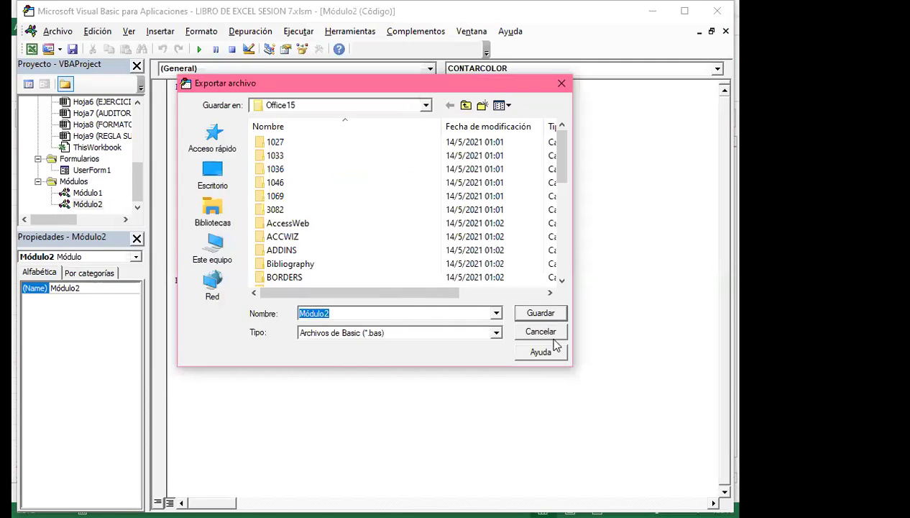
{"action": "left_click", "coordinate": [533, 315]}
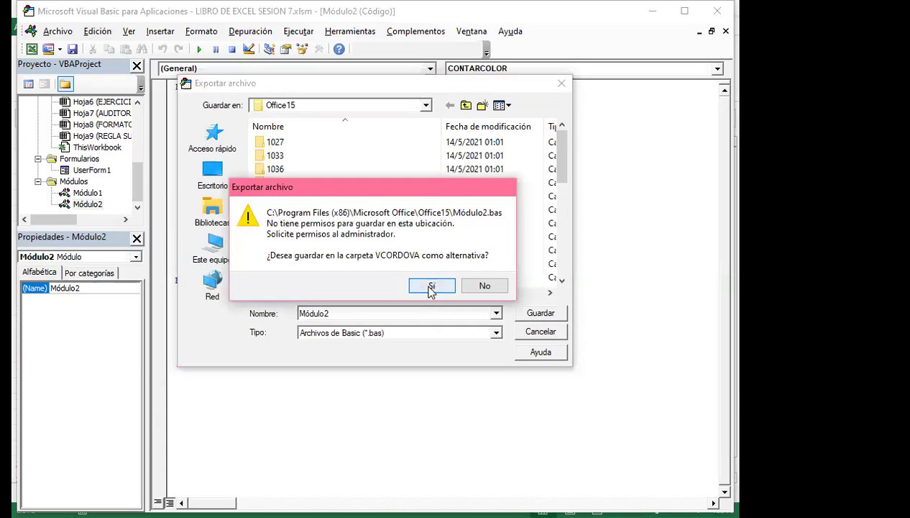
{"action": "left_click", "coordinate": [430, 289]}
{"action": "left_click", "coordinate": [546, 332]}
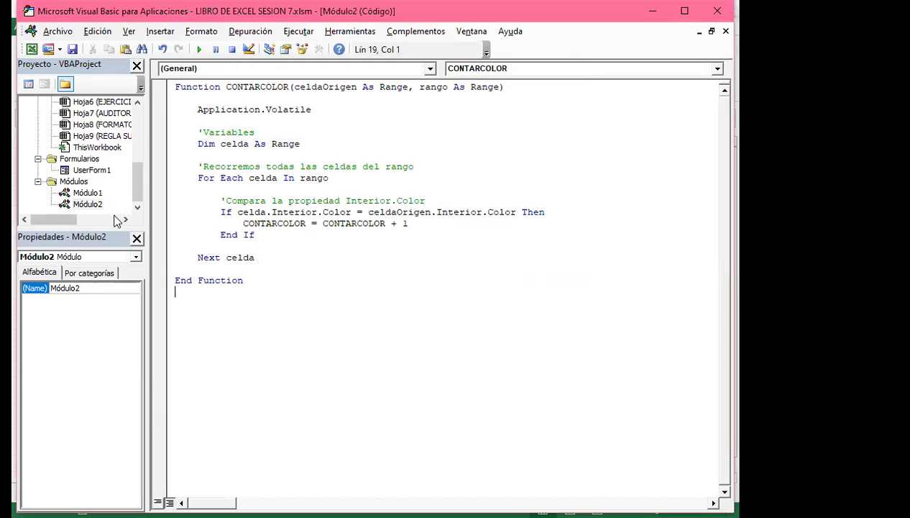
Step: Remove Módulo1 from the project, exporting it to Escritorio as the Basic file Módulo1, and return to the sheet
{"action": "left_click", "coordinate": [88, 193]}
{"action": "right_click", "coordinate": [95, 194]}
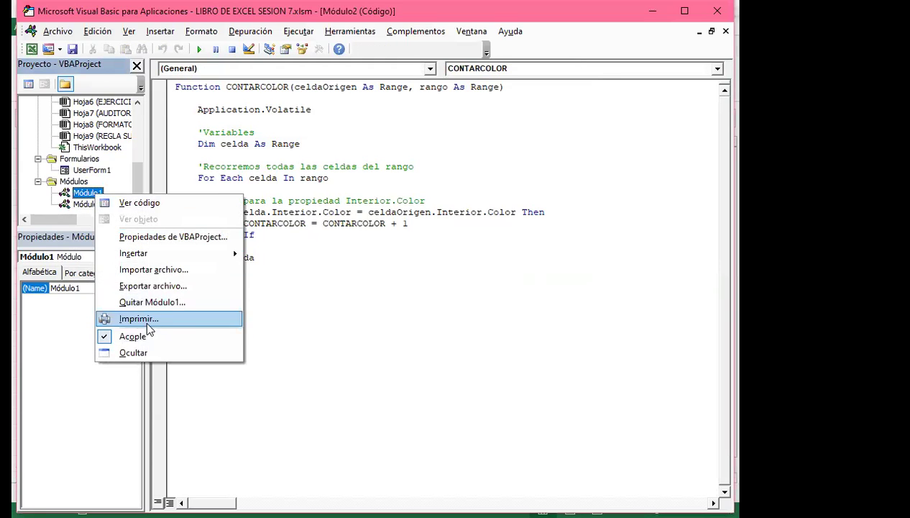
{"action": "left_click", "coordinate": [128, 302]}
{"action": "left_click", "coordinate": [289, 313]}
{"action": "left_click", "coordinate": [213, 177]}
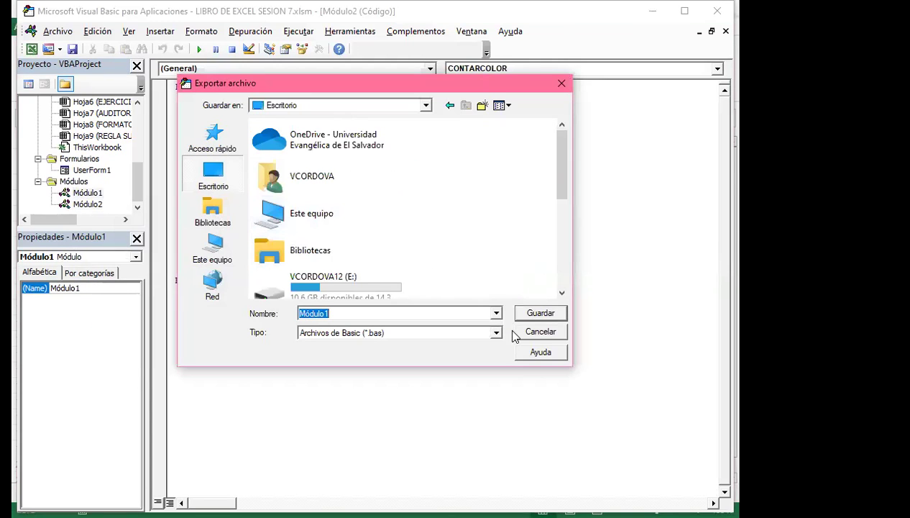
{"action": "left_click", "coordinate": [535, 313]}
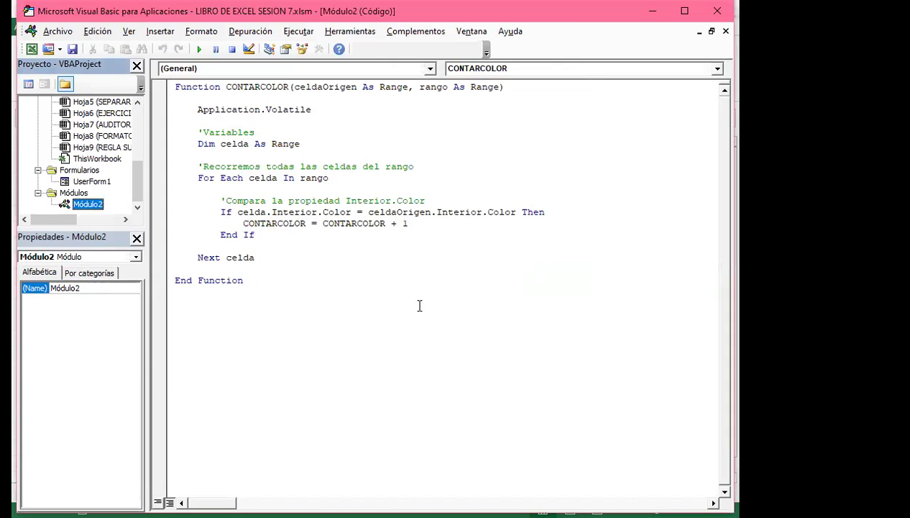
{"action": "left_click", "coordinate": [358, 293]}
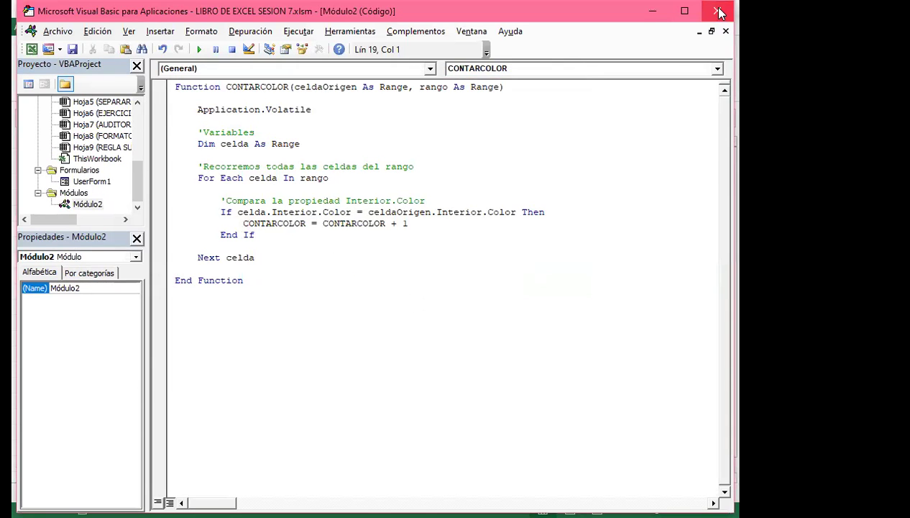
{"action": "key", "text": "alt+F11"}
Step: Start a CONTARCOLOR formula in cell G24 below the table
{"action": "scroll", "coordinate": [485, 377], "scroll_direction": "down", "scroll_amount": 5}
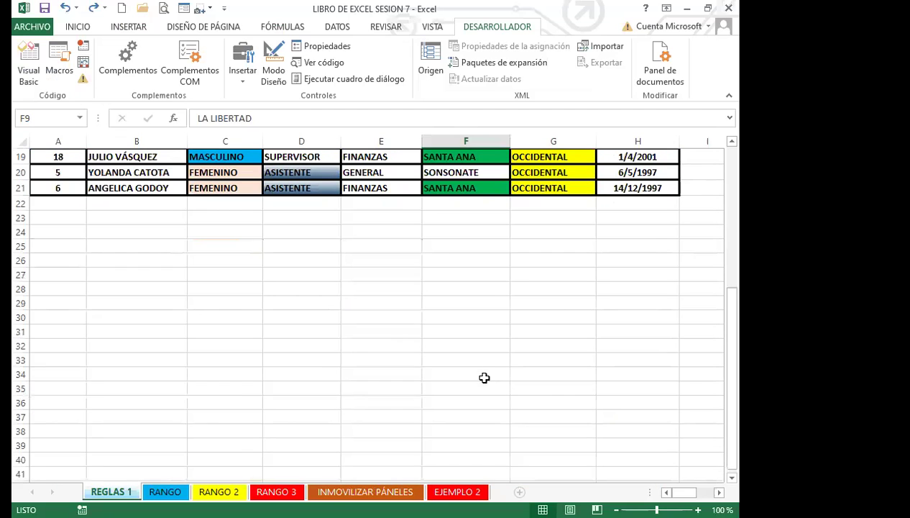
{"action": "scroll", "coordinate": [491, 291], "scroll_direction": "up", "scroll_amount": 3}
{"action": "left_click", "coordinate": [535, 371]}
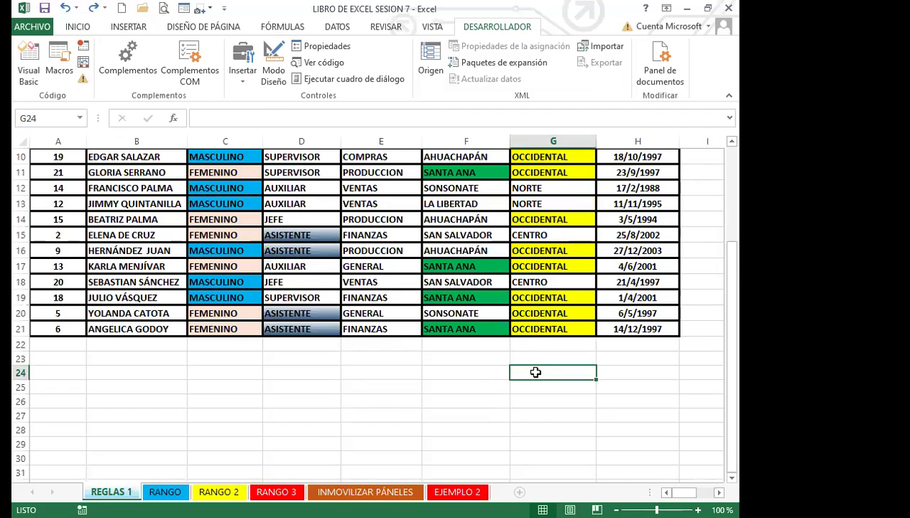
{"action": "type", "text": "=CONAR"}
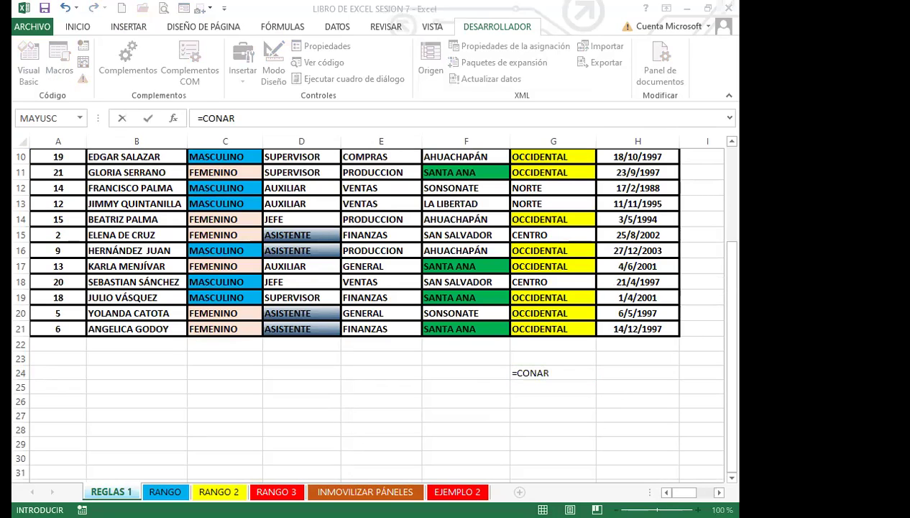
{"action": "key", "text": "BackSpace"}
{"action": "key", "text": "BackSpace"}
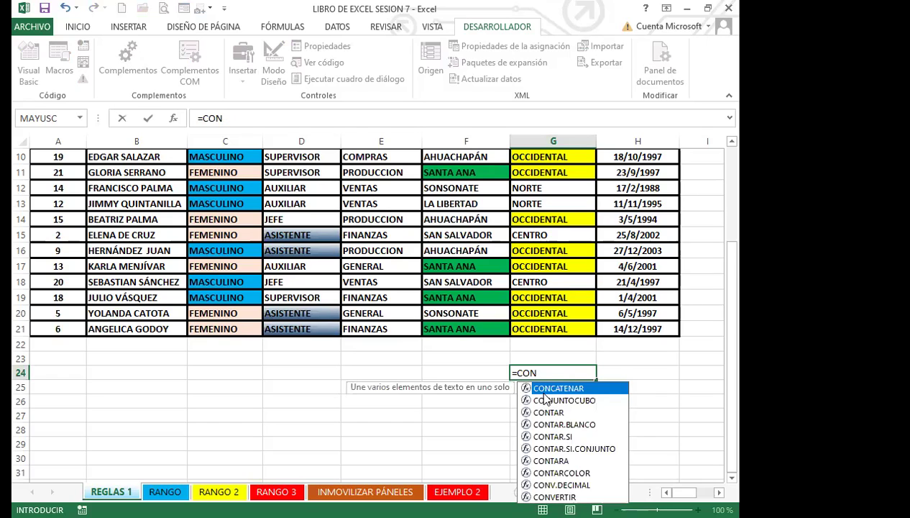
{"action": "type", "text": "TARCOLOR"}
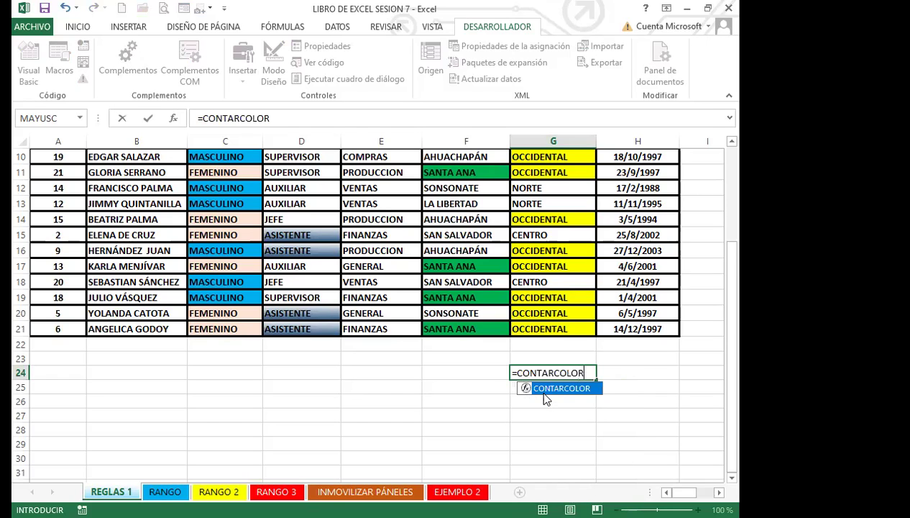
{"action": "type", "text": "("}
{"action": "key", "text": "BackSpace"}
{"action": "double_click", "coordinate": [545, 395]}
Step: Complete the formula in G24 as =CONTARCOLOR(F21;F2:F21), with F21 as the colour sample and F2:F21 as the range to count
{"action": "left_click", "coordinate": [467, 329]}
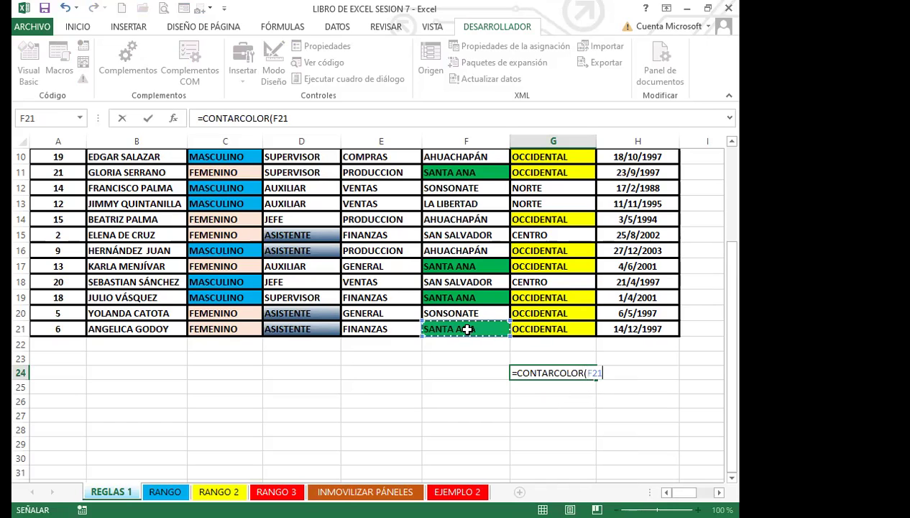
{"action": "type", "text": ";"}
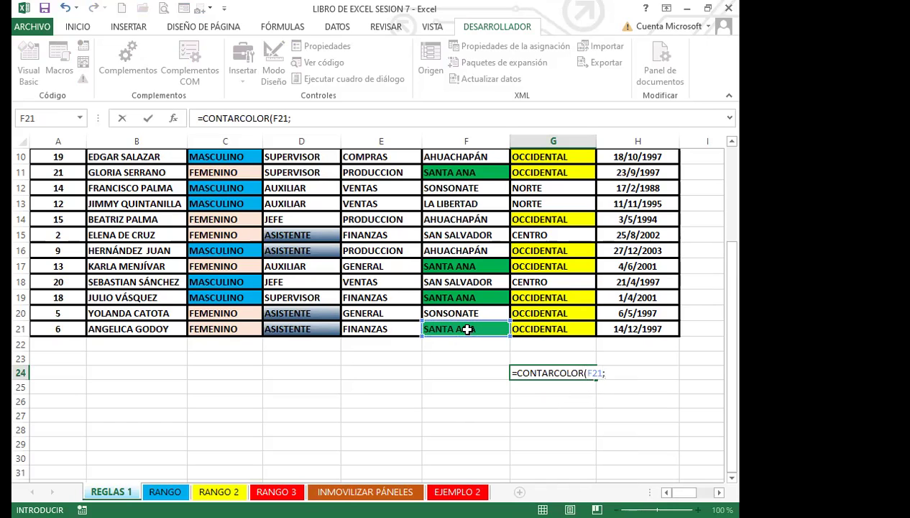
{"action": "scroll", "coordinate": [468, 329], "scroll_direction": "up", "scroll_amount": 3}
{"action": "left_click", "coordinate": [469, 182]}
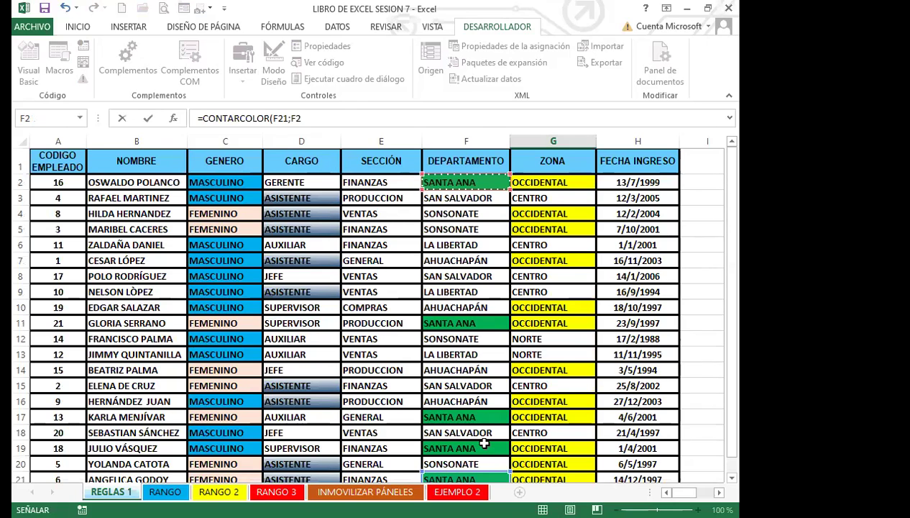
{"action": "key", "text": "ctrl+shift+Down"}
{"action": "type", "text": ")"}
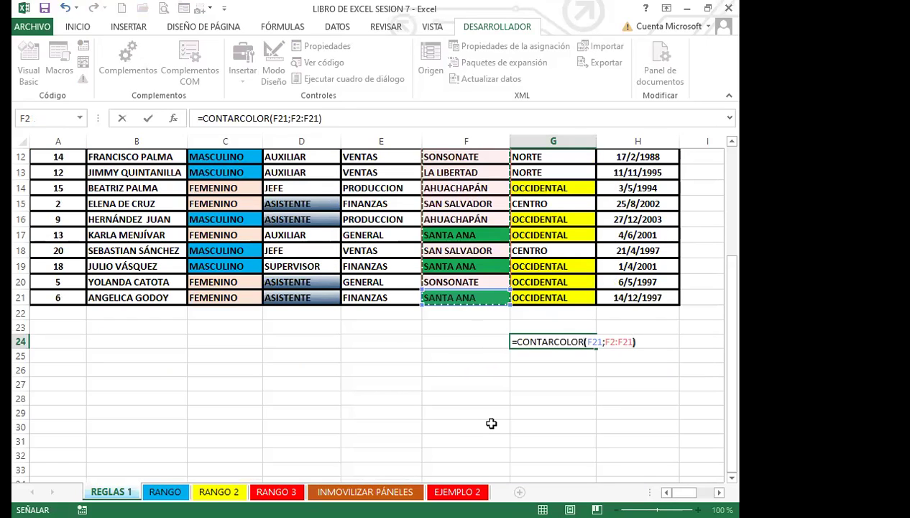
{"action": "key", "text": "Return"}
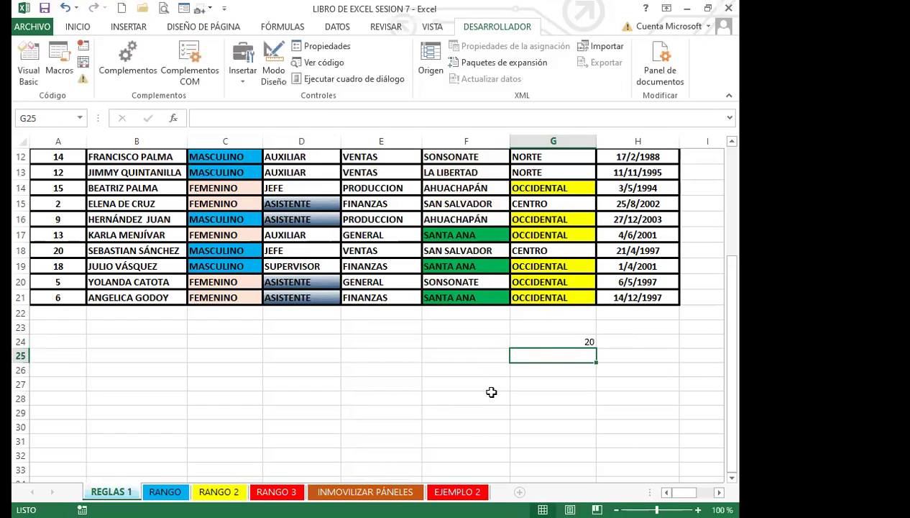
Step: Examine the CONTARCOLOR formula in G24 against the green SANTA ANA cells of the DEPARTAMENTO column
{"action": "left_click", "coordinate": [533, 349]}
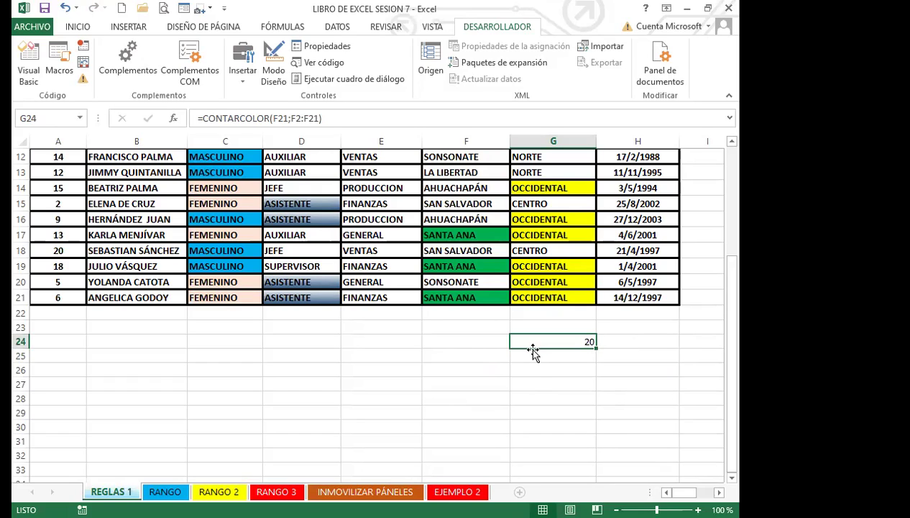
{"action": "left_click", "coordinate": [477, 352]}
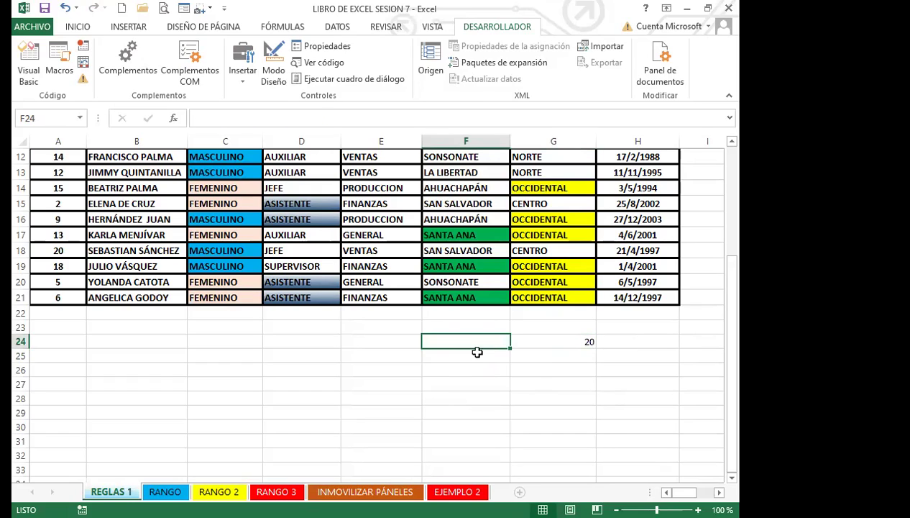
{"action": "left_click", "coordinate": [408, 369]}
{"action": "scroll", "coordinate": [338, 349], "scroll_direction": "up", "scroll_amount": 4}
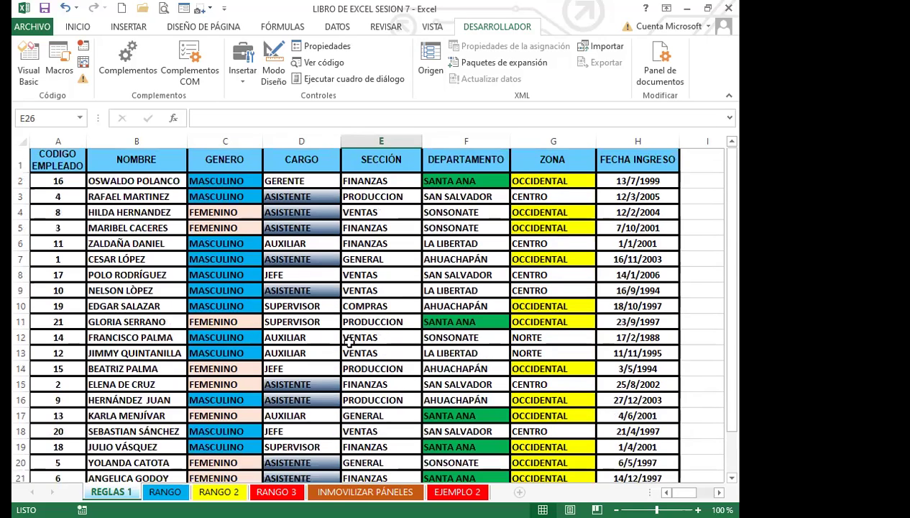
{"action": "scroll", "coordinate": [309, 345], "scroll_direction": "down", "scroll_amount": 1}
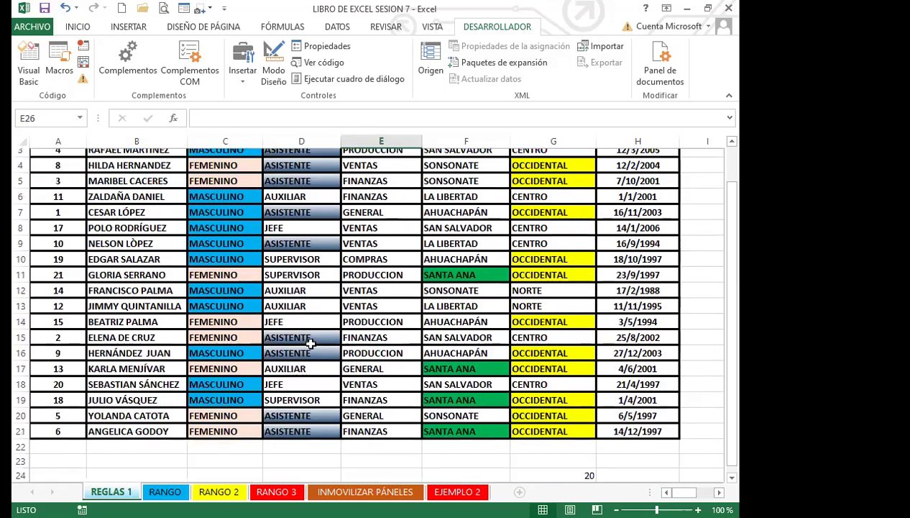
{"action": "scroll", "coordinate": [309, 344], "scroll_direction": "down", "scroll_amount": 2}
{"action": "left_click", "coordinate": [527, 374]}
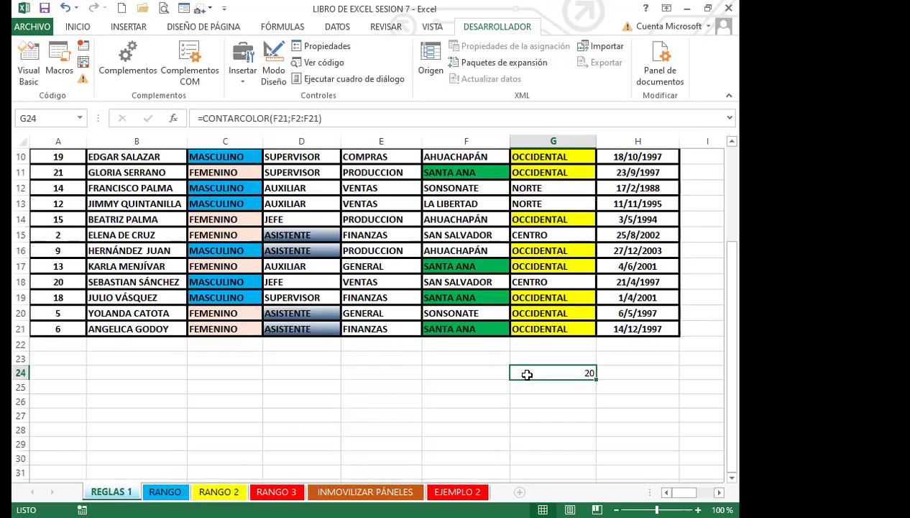
{"action": "left_click", "coordinate": [454, 397]}
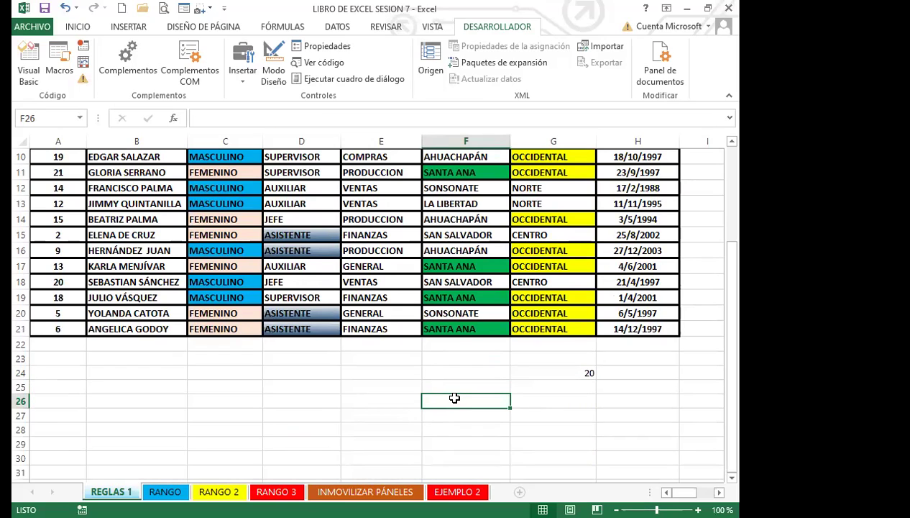
{"action": "left_click", "coordinate": [482, 327]}
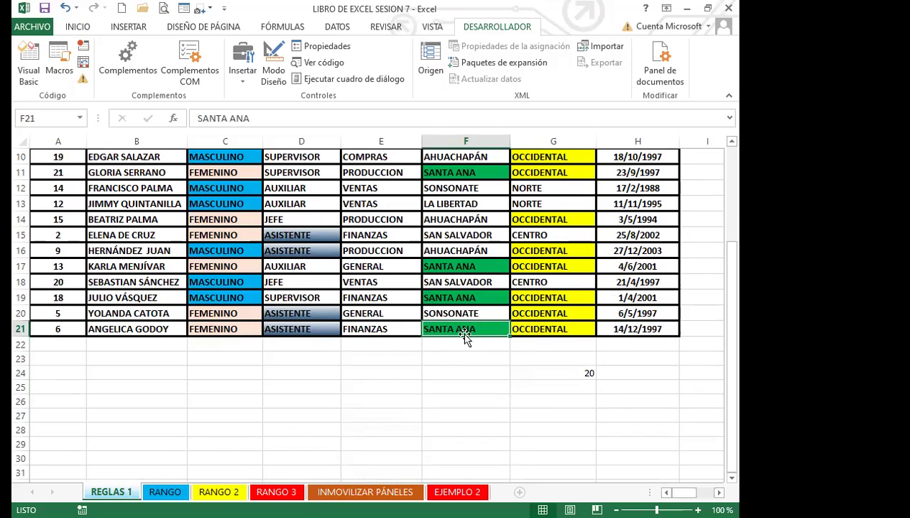
{"action": "left_click", "coordinate": [465, 384]}
{"action": "left_click", "coordinate": [545, 374]}
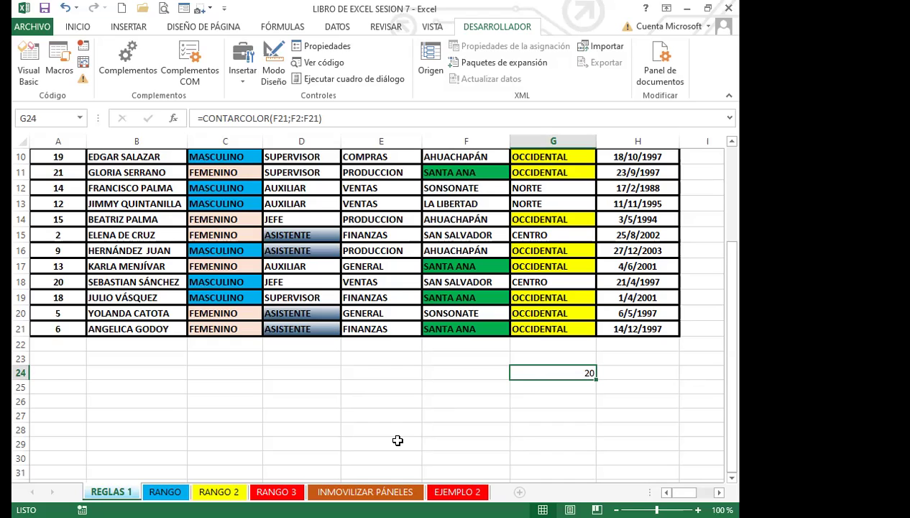
Step: Compare the CONTARCOLOR formula in G24 with the yellow OCCIDENTAL cells of the ZONA column
{"action": "key", "text": "alt+F11"}
{"action": "left_click", "coordinate": [565, 329]}
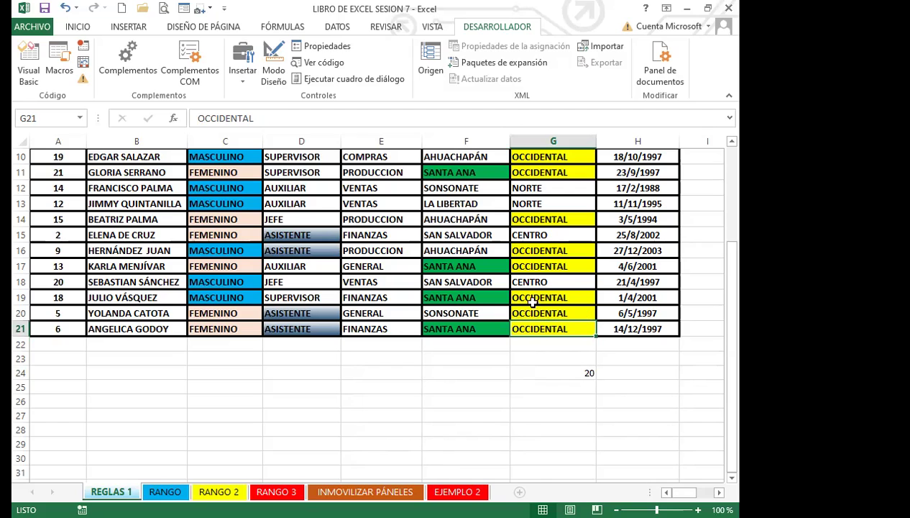
{"action": "left_click", "coordinate": [540, 366]}
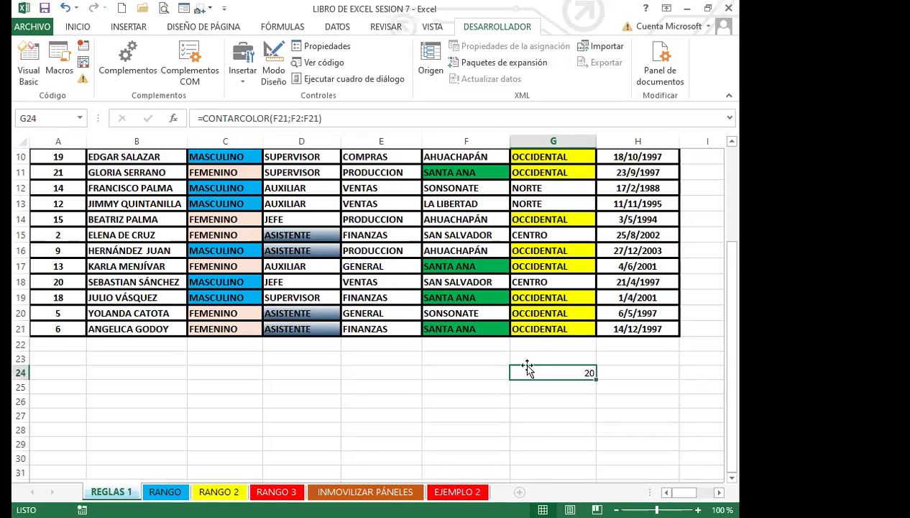
{"action": "left_click", "coordinate": [549, 296]}
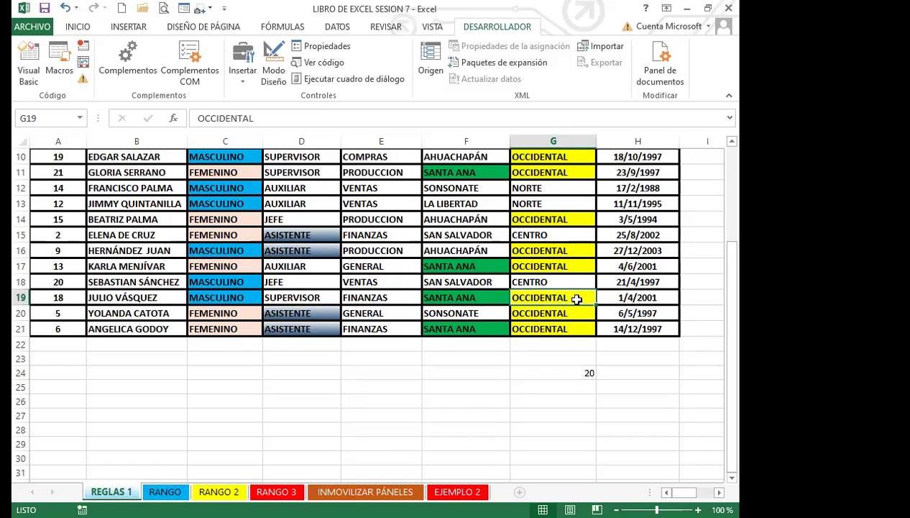
{"action": "left_click", "coordinate": [549, 374]}
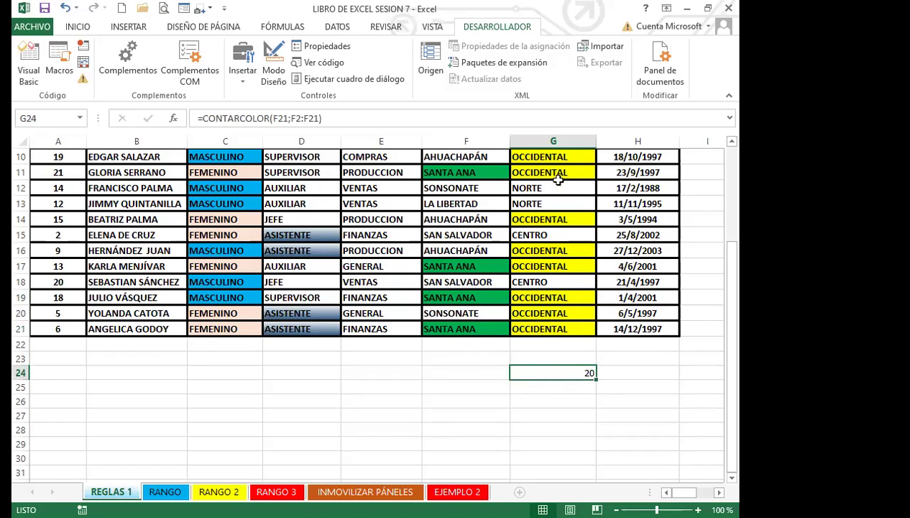
{"action": "left_click_drag", "start_coordinate": [380, 372], "coordinate": [376, 438]}
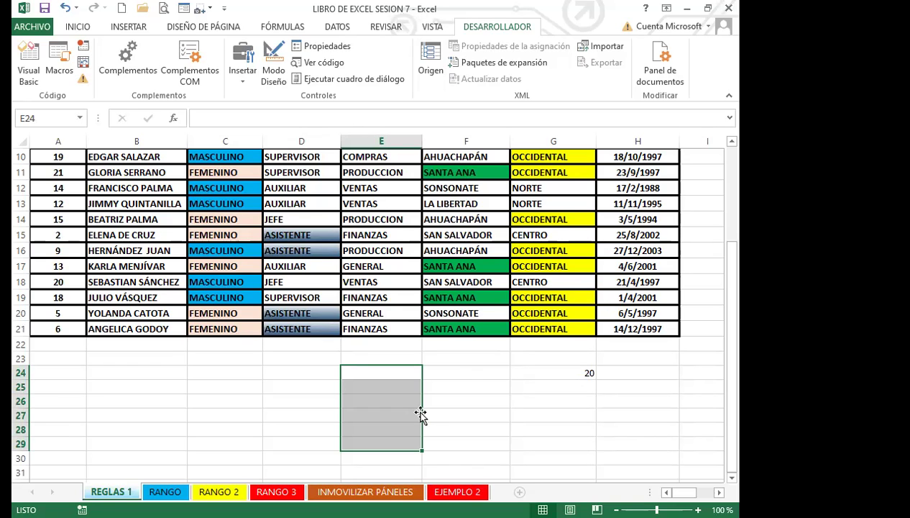
{"action": "left_click", "coordinate": [545, 402]}
{"action": "left_click", "coordinate": [547, 371]}
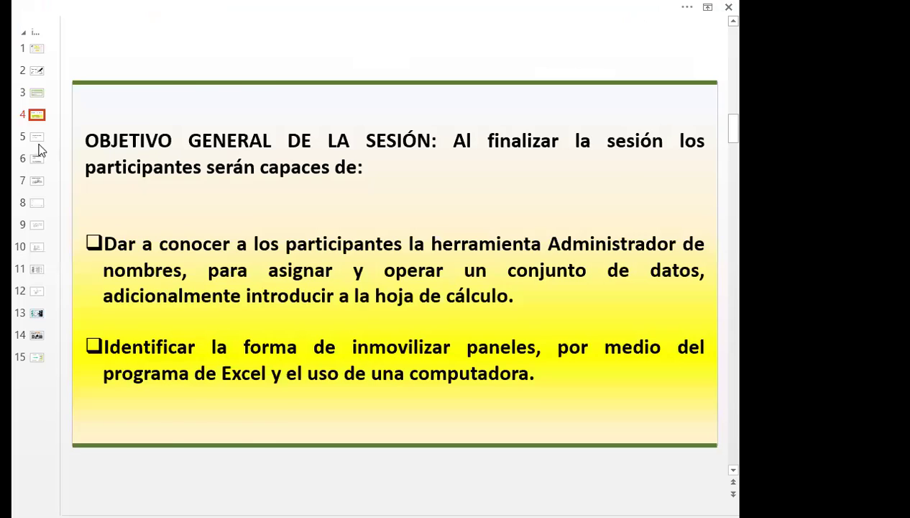
Step: In the PowerPoint presentation, show slide 5 about range names (Nombres de rangos)
{"action": "left_click", "coordinate": [38, 140]}
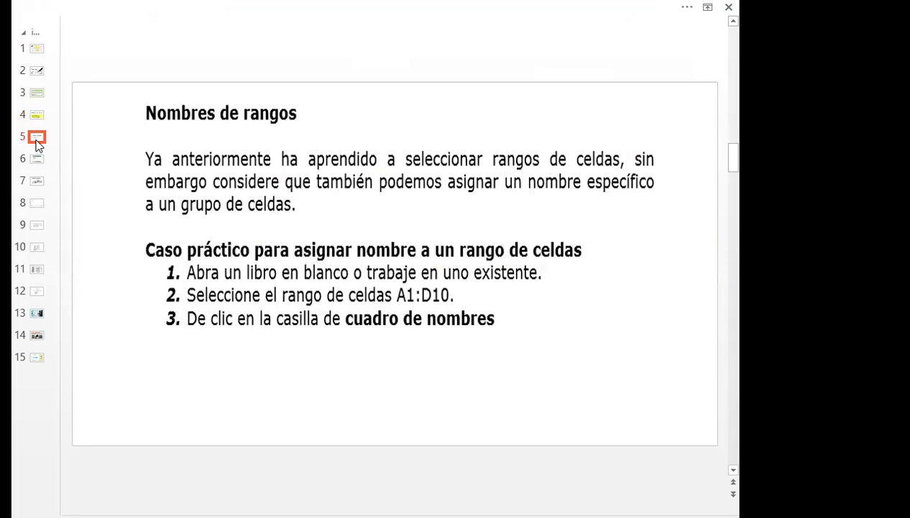
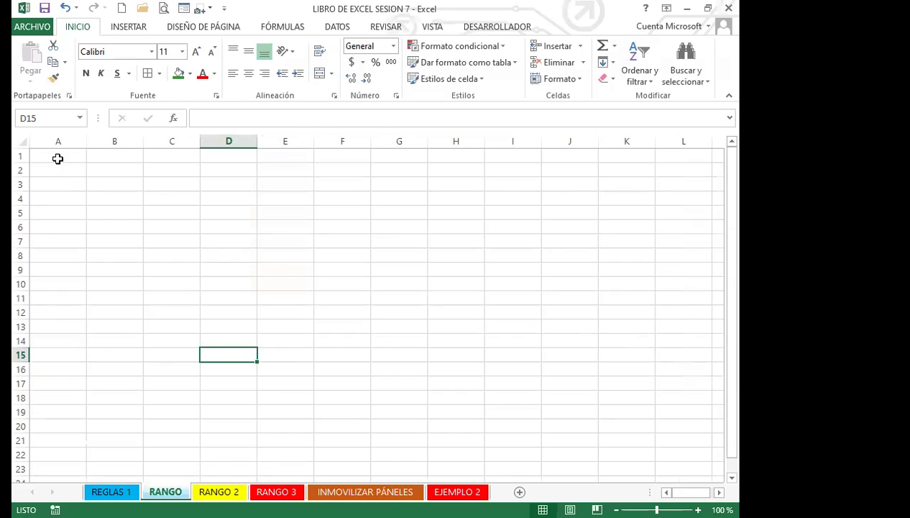
Step: On the RANGO sheet, assign the name EJEMPLO to the cell range A1:D10
{"action": "left_click_drag", "start_coordinate": [58, 157], "coordinate": [232, 285]}
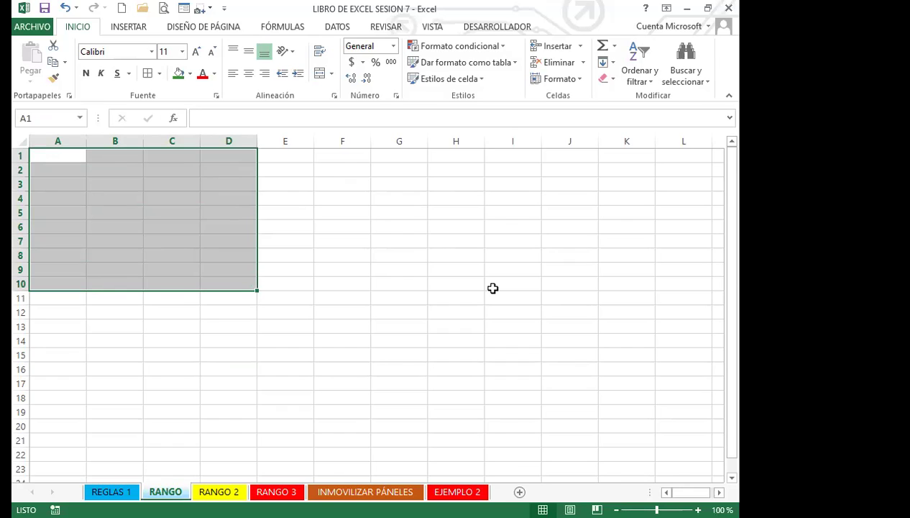
{"action": "left_click", "coordinate": [493, 287]}
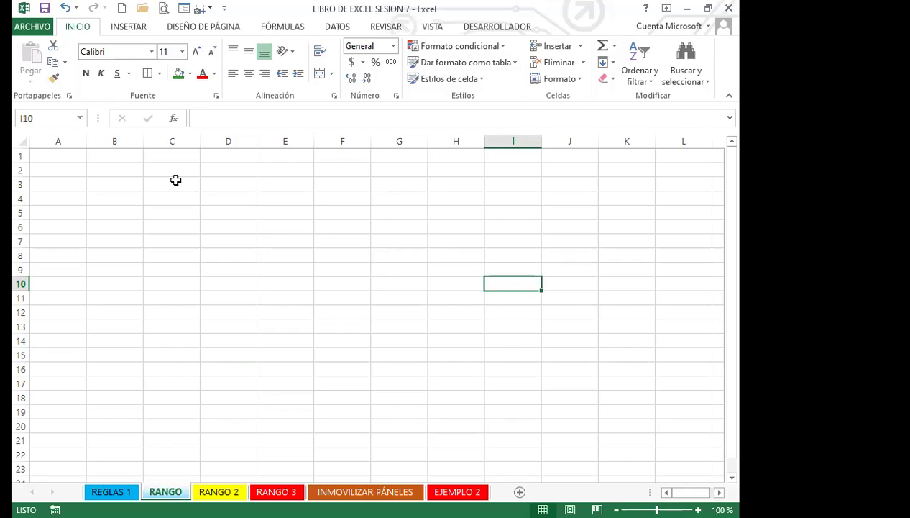
{"action": "left_click_drag", "start_coordinate": [42, 157], "coordinate": [224, 282]}
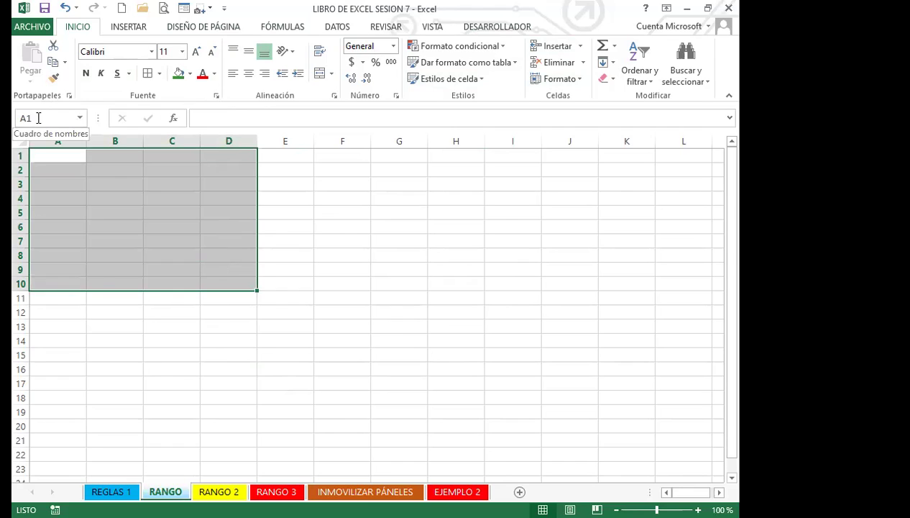
{"action": "left_click", "coordinate": [38, 118]}
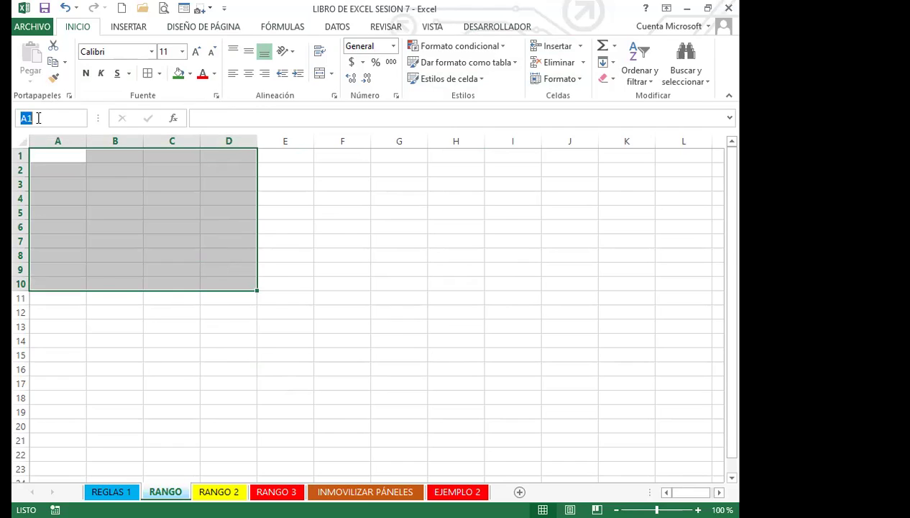
{"action": "type", "text": "EJEMPLO"}
{"action": "key", "text": "Return"}
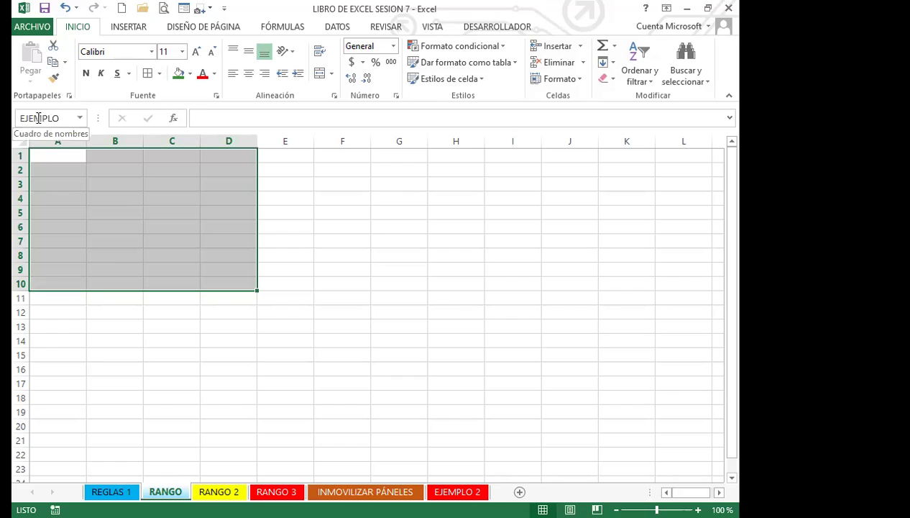
Step: Deselect the range, recall it by choosing the defined name EJEMPLO, and deselect it again
{"action": "left_click", "coordinate": [400, 241]}
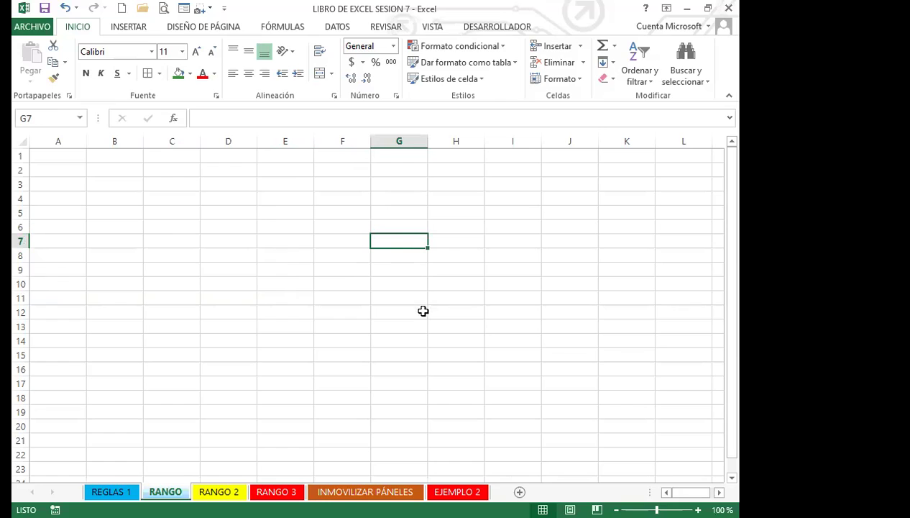
{"action": "left_click", "coordinate": [457, 257]}
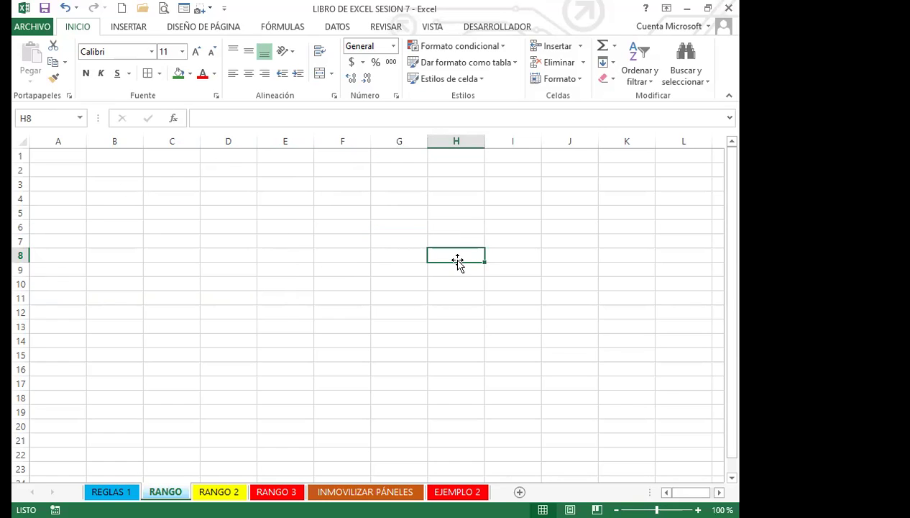
{"action": "left_click", "coordinate": [80, 119]}
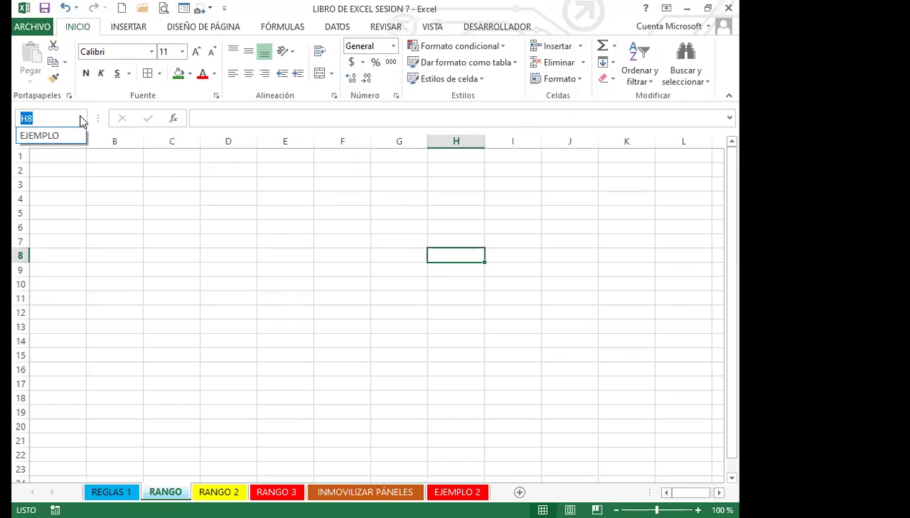
{"action": "left_click", "coordinate": [40, 136]}
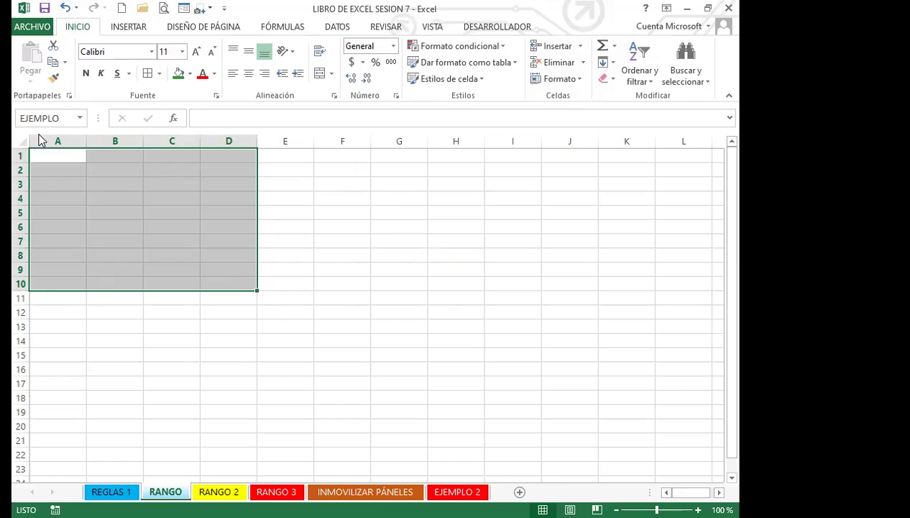
{"action": "left_click", "coordinate": [336, 295]}
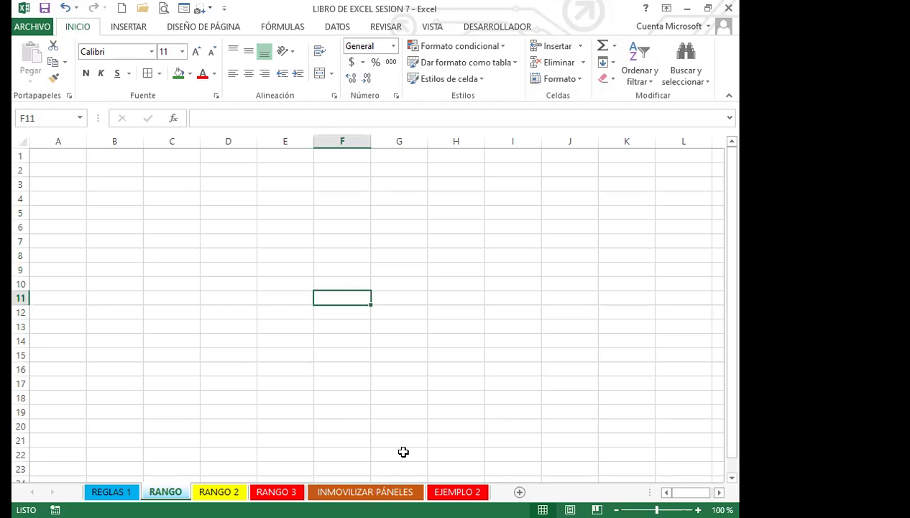
Step: Switch to the REGLAS 1 sheet, list the workbook's defined names there, and close the list without choosing one
{"action": "key", "text": "ctrl+Page_Up"}
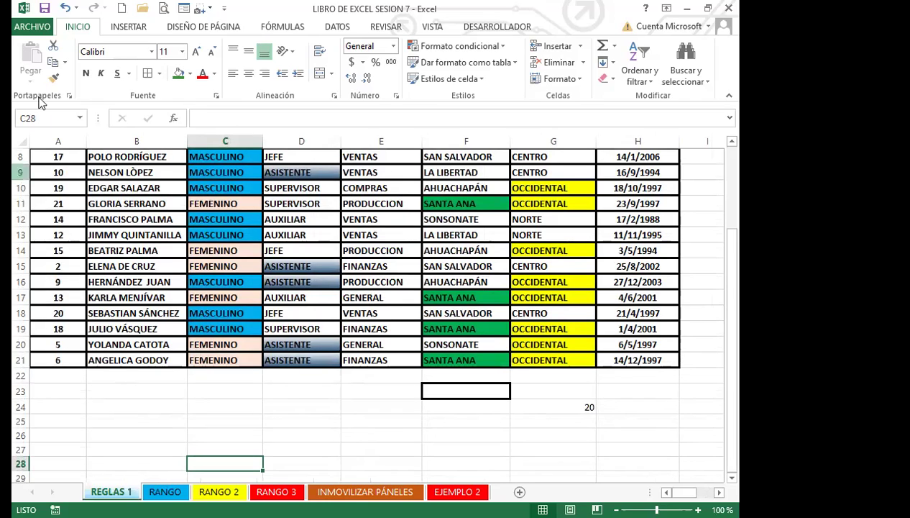
{"action": "left_click", "coordinate": [82, 119]}
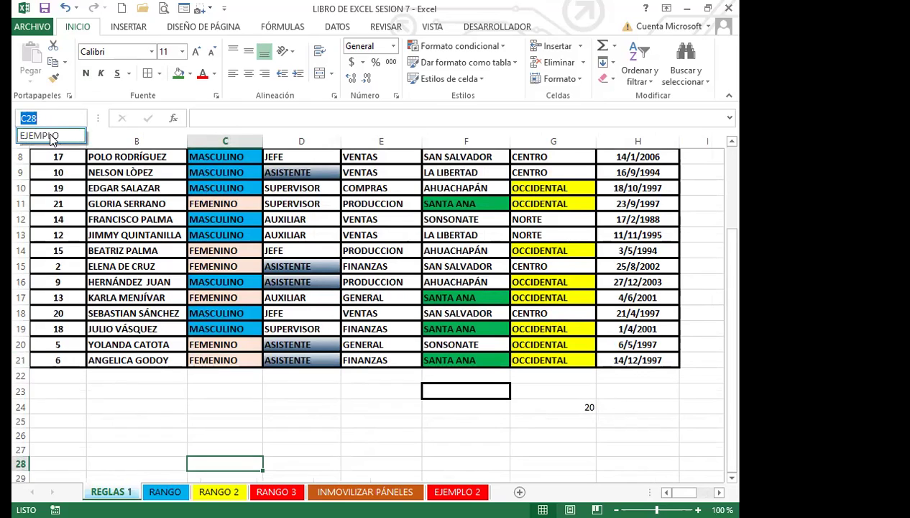
{"action": "left_click", "coordinate": [124, 159]}
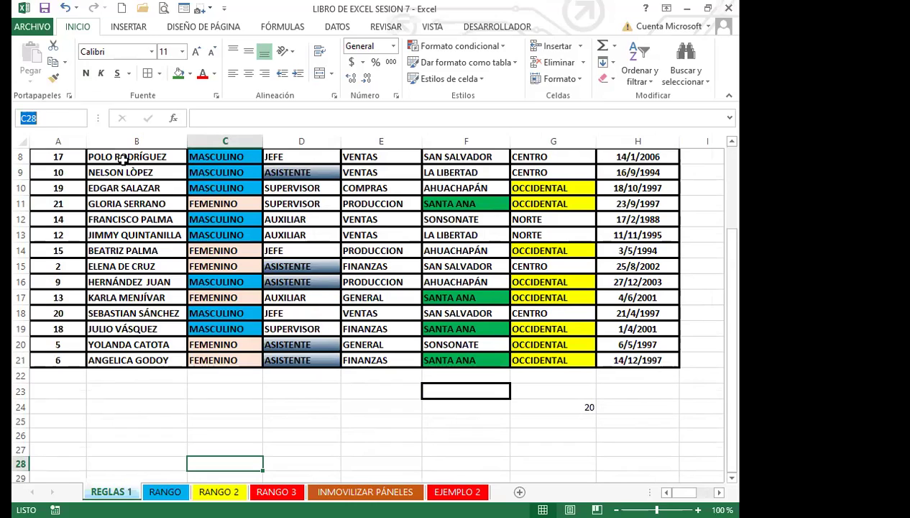
Step: Review the definition of the name EJEMPLO in the Name Manager, including its edit dialog, and close the manager
{"action": "left_click", "coordinate": [273, 27]}
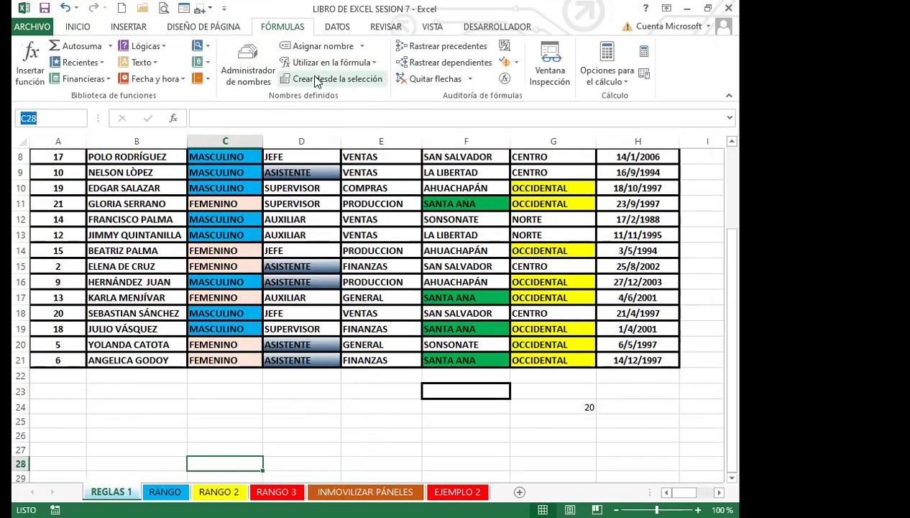
{"action": "left_click", "coordinate": [248, 56]}
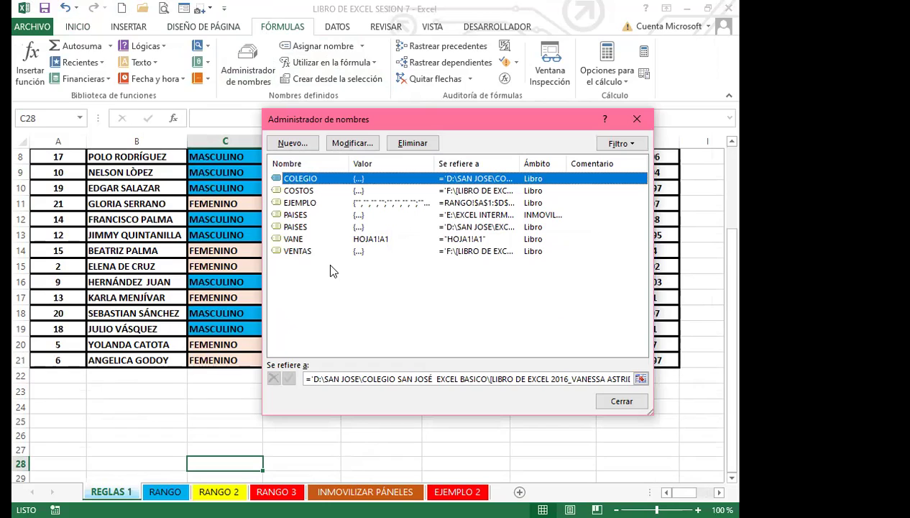
{"action": "left_click", "coordinate": [289, 203]}
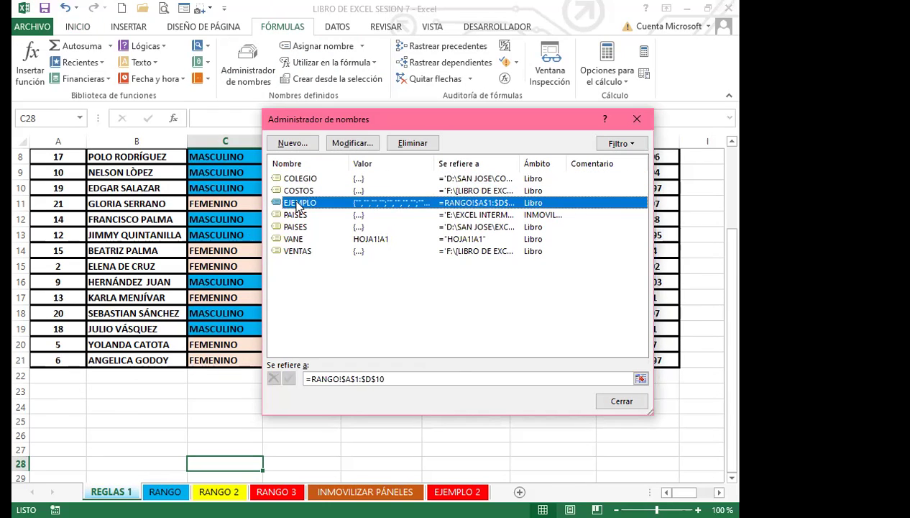
{"action": "double_click", "coordinate": [297, 205]}
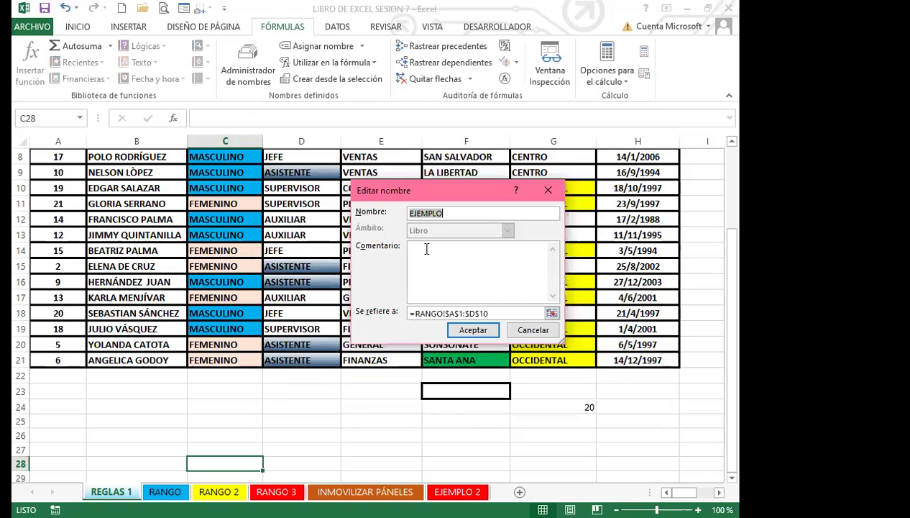
{"action": "left_click", "coordinate": [471, 331]}
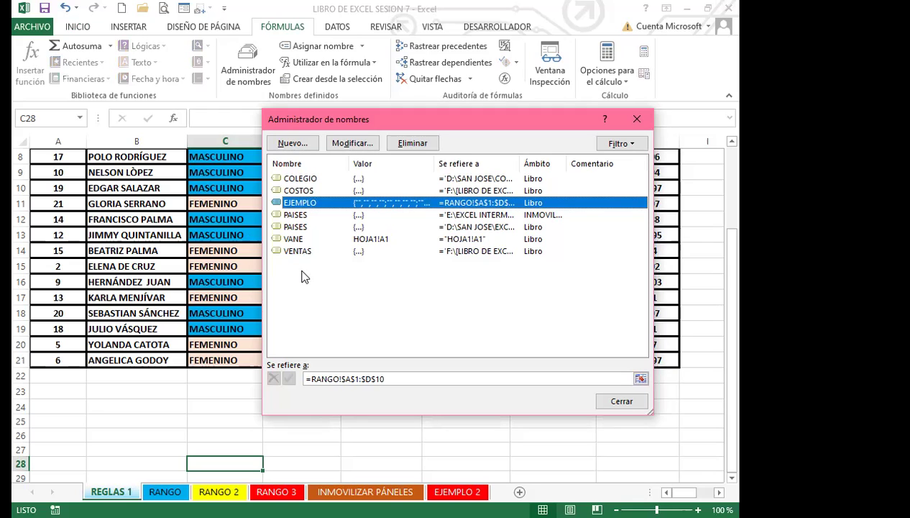
{"action": "double_click", "coordinate": [296, 203]}
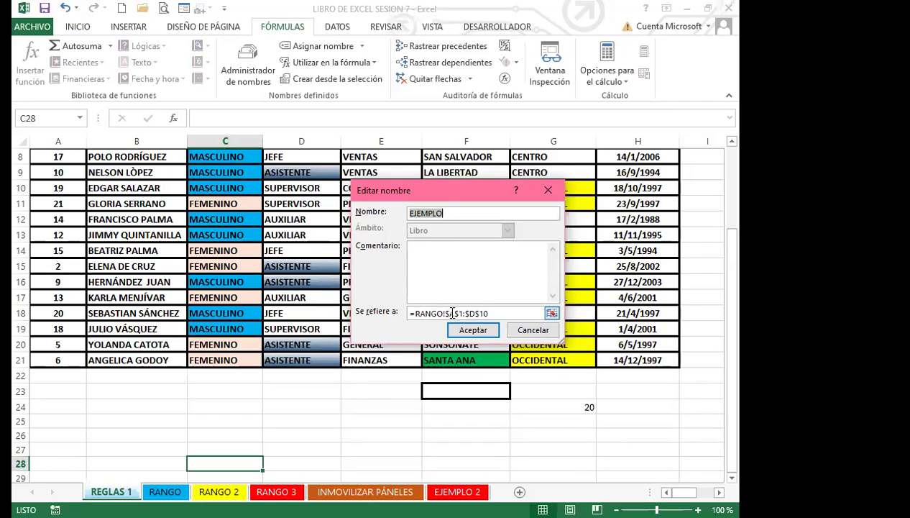
{"action": "left_click", "coordinate": [484, 333]}
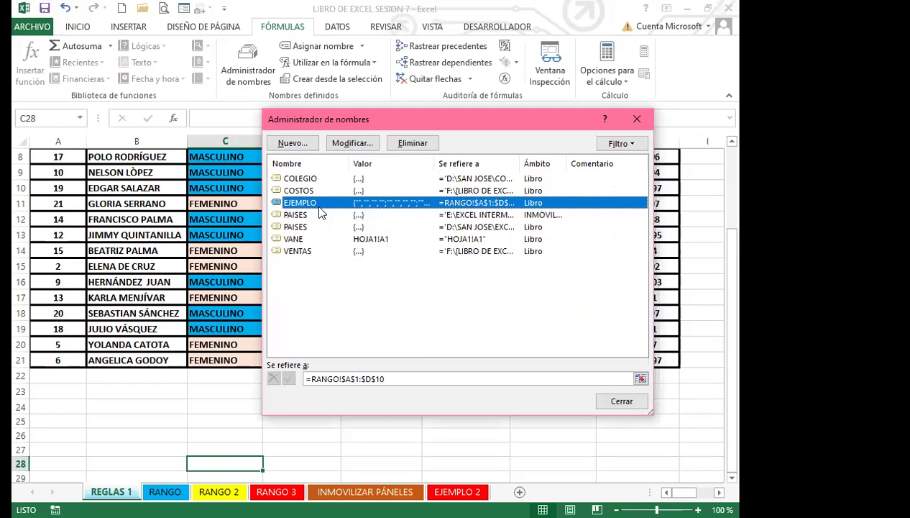
{"action": "left_click", "coordinate": [635, 118]}
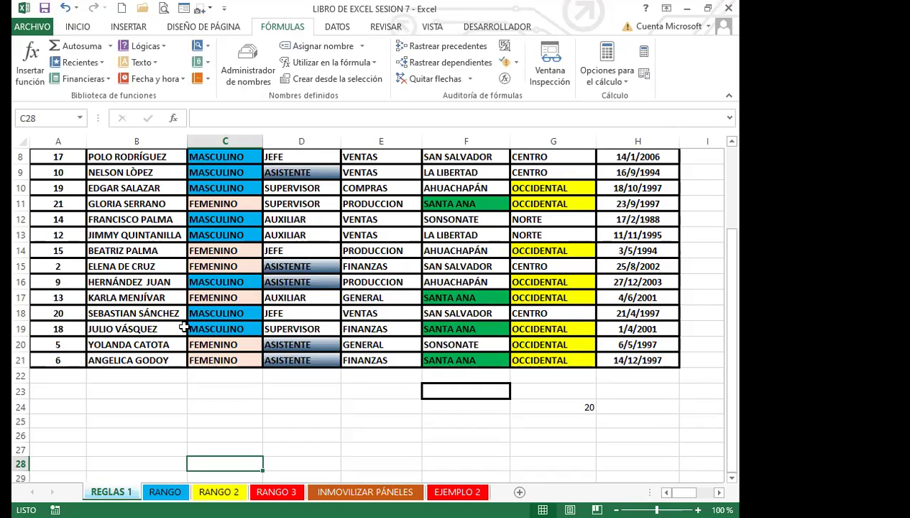
Step: From the REGLAS 1 sheet, jump to the named range EJEMPLO and deselect it by selecting cell G8
{"action": "left_click", "coordinate": [34, 118]}
{"action": "type", "text": "EJEMPLO"}
{"action": "key", "text": "Return"}
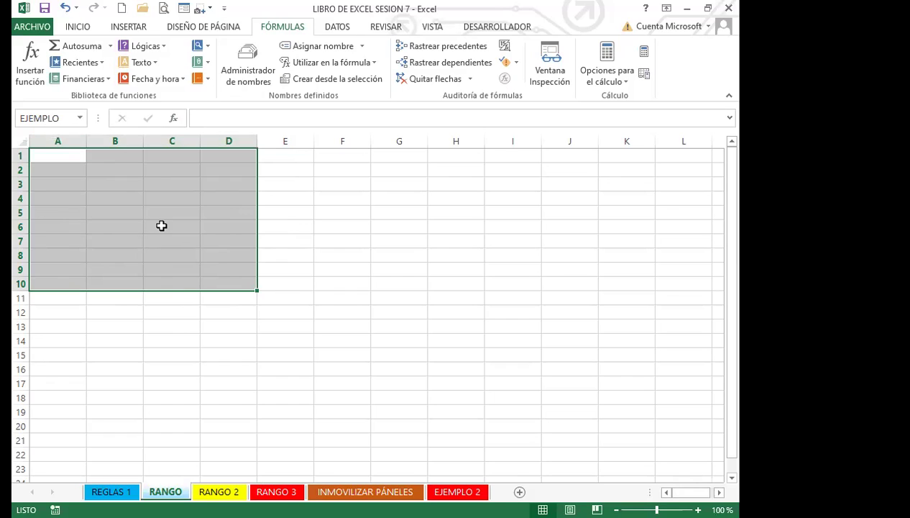
{"action": "left_click", "coordinate": [397, 254]}
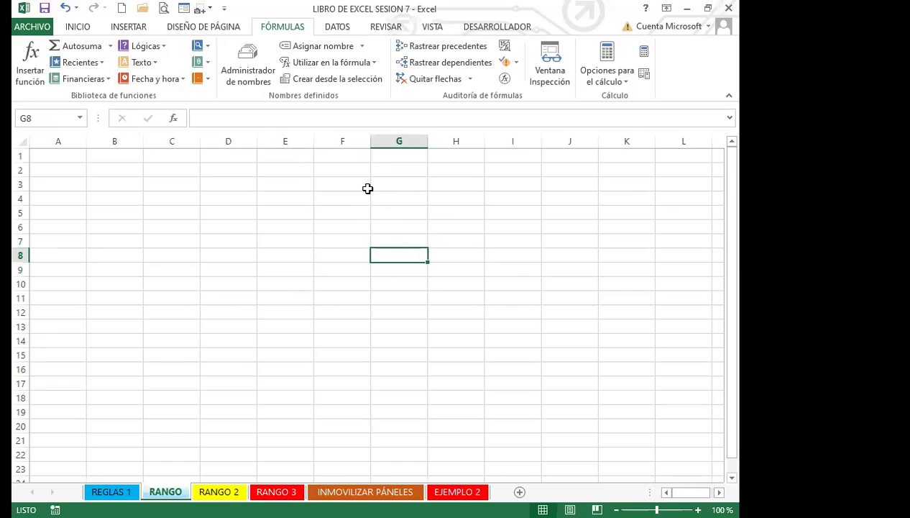
Step: Select the cell range F1:F11 on the RANGO sheet and return to cell F1
{"action": "left_click_drag", "start_coordinate": [349, 155], "coordinate": [347, 255]}
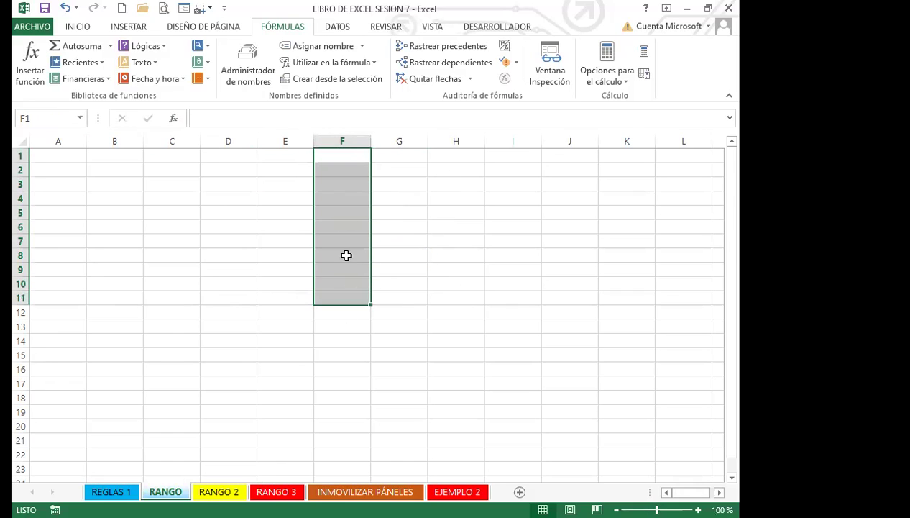
{"action": "left_click", "coordinate": [354, 155]}
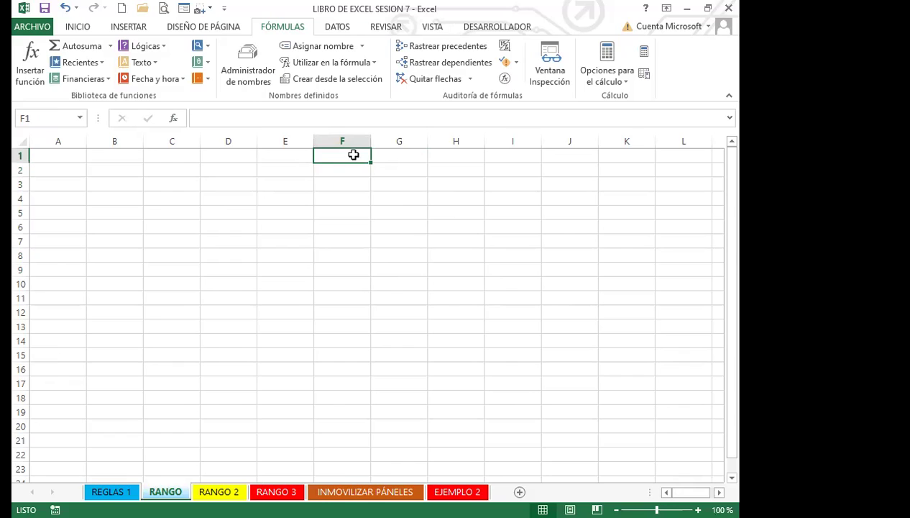
{"action": "left_click", "coordinate": [268, 257]}
{"action": "left_click", "coordinate": [274, 265]}
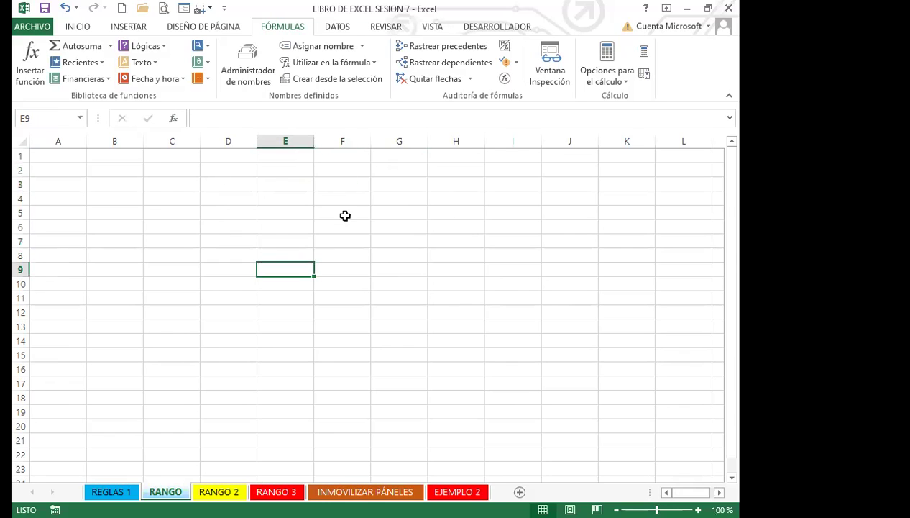
{"action": "left_click", "coordinate": [271, 223]}
{"action": "left_click", "coordinate": [322, 156]}
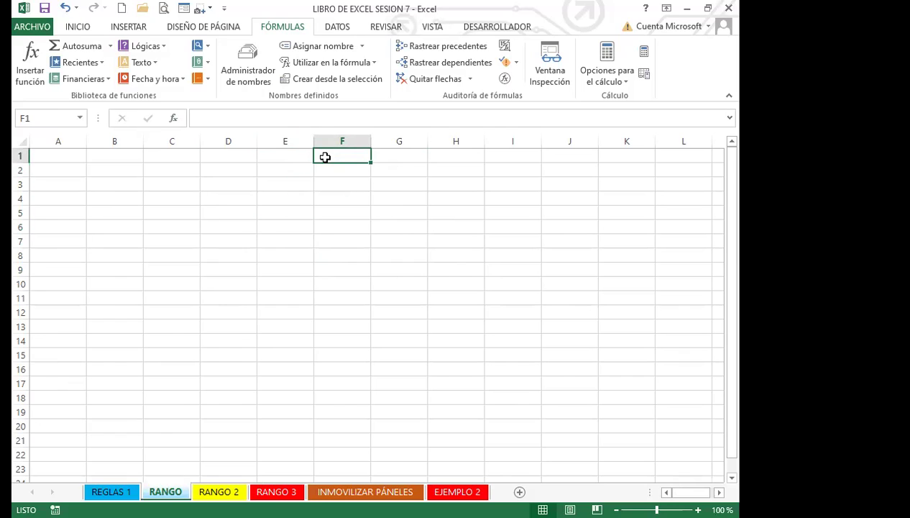
Step: Go to the named range EJEMPLO on the RANGO sheet by entering its name
{"action": "left_click", "coordinate": [68, 118]}
{"action": "left_click", "coordinate": [72, 198]}
{"action": "left_click", "coordinate": [57, 118]}
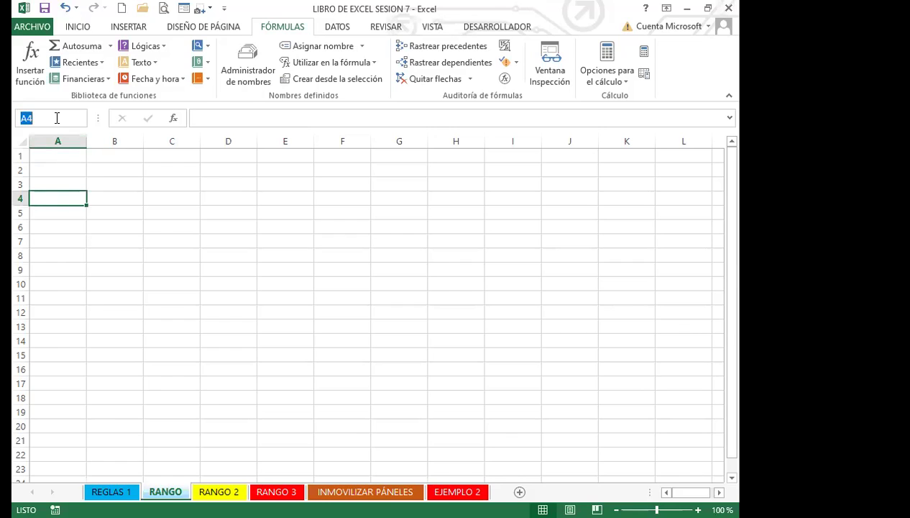
{"action": "type", "text": "EJEMPLO"}
{"action": "key", "text": "Return"}
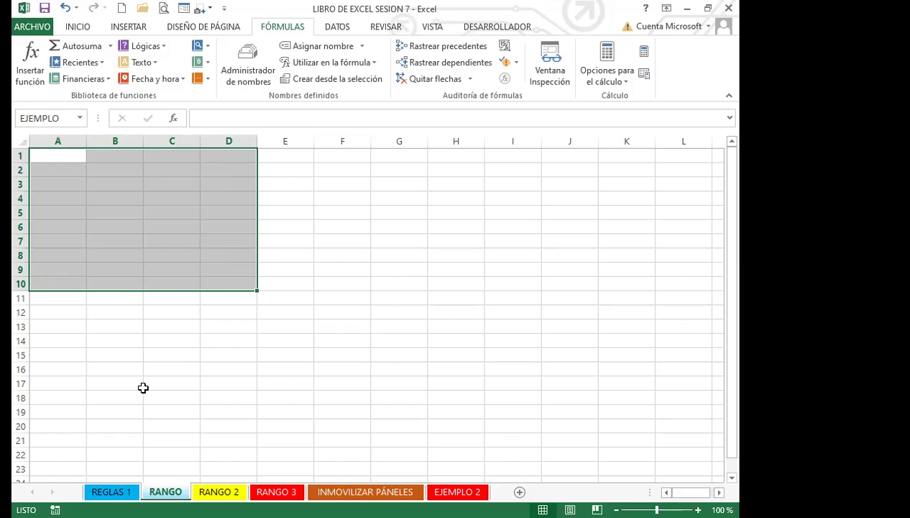
{"action": "left_click", "coordinate": [215, 309]}
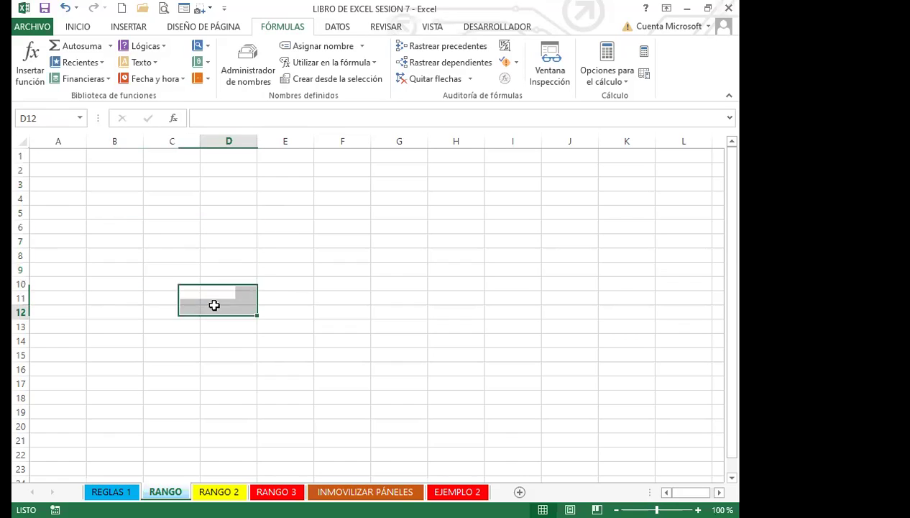
{"action": "left_click", "coordinate": [182, 228]}
{"action": "left_click", "coordinate": [80, 27]}
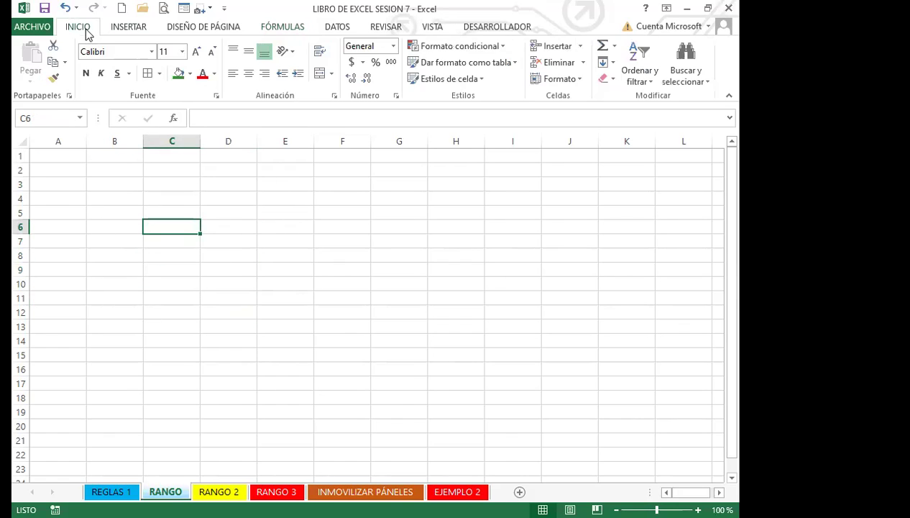
{"action": "left_click", "coordinate": [240, 195]}
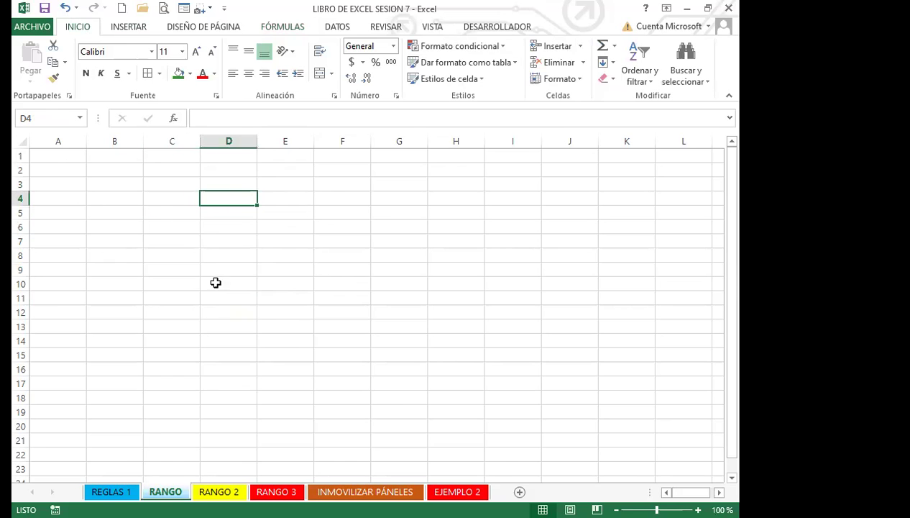
Step: Open the RANGO 2 sheet and examine the table of agency prices for hotel, diving equipment, driver and excursions
{"action": "left_click", "coordinate": [219, 492]}
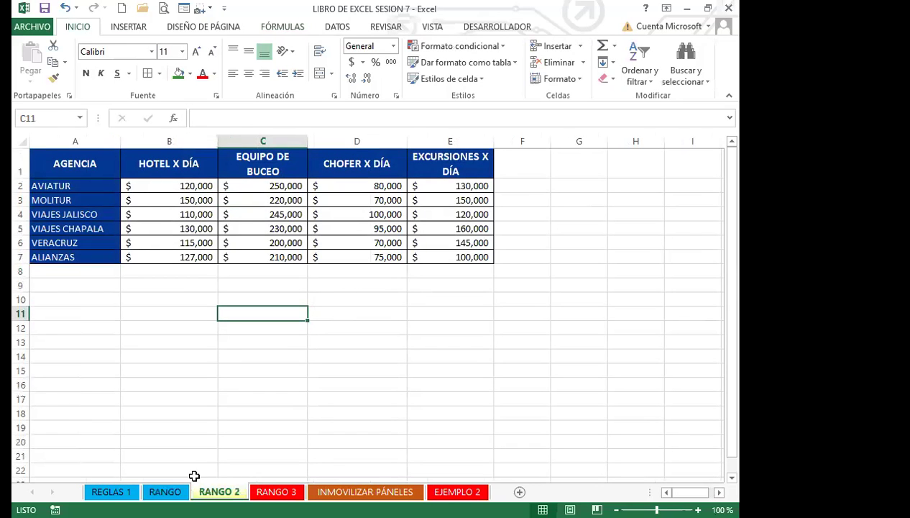
{"action": "left_click", "coordinate": [370, 335]}
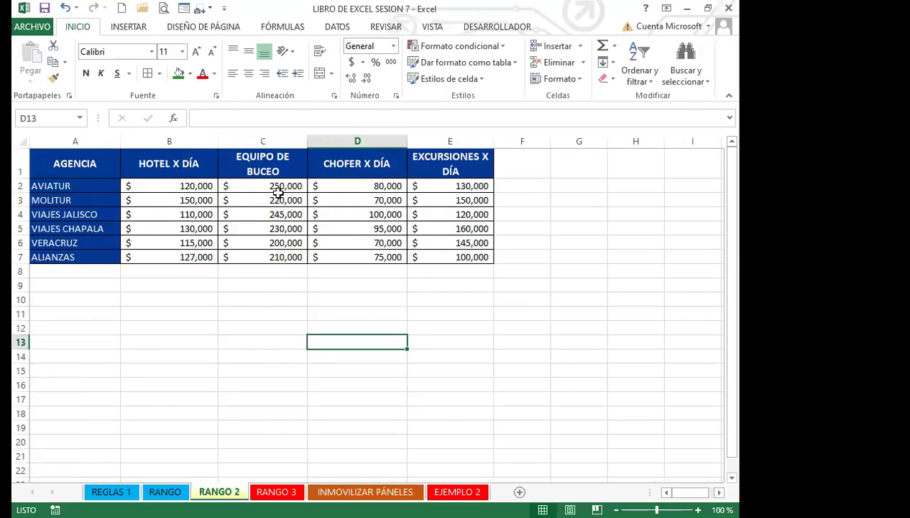
{"action": "left_click", "coordinate": [345, 305]}
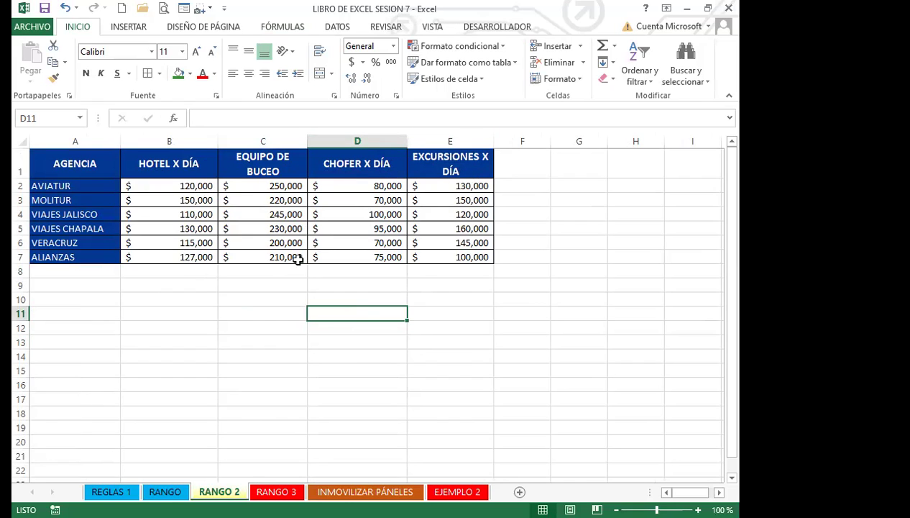
{"action": "left_click", "coordinate": [248, 284]}
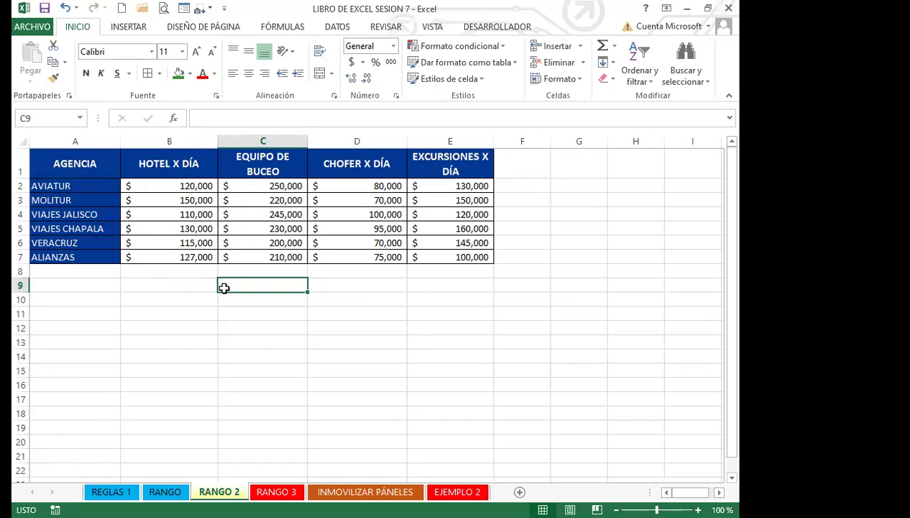
{"action": "left_click", "coordinate": [201, 287]}
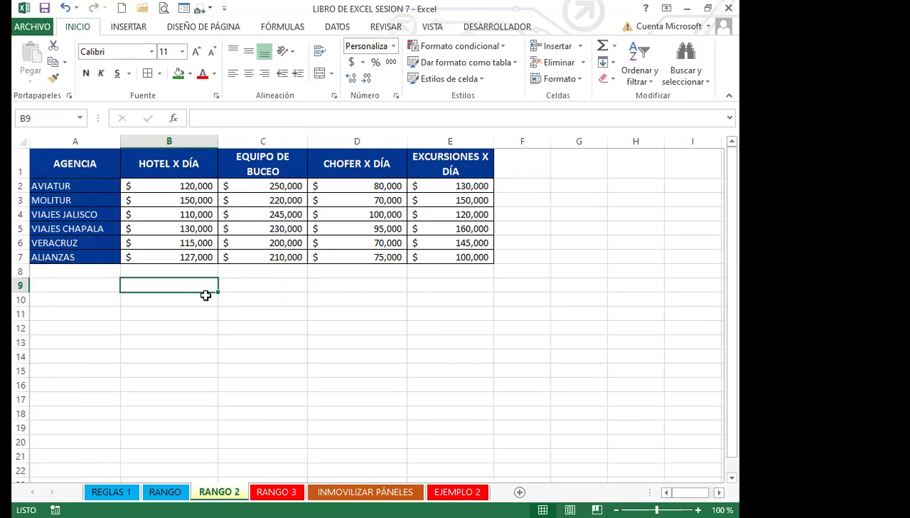
{"action": "left_click", "coordinate": [546, 358]}
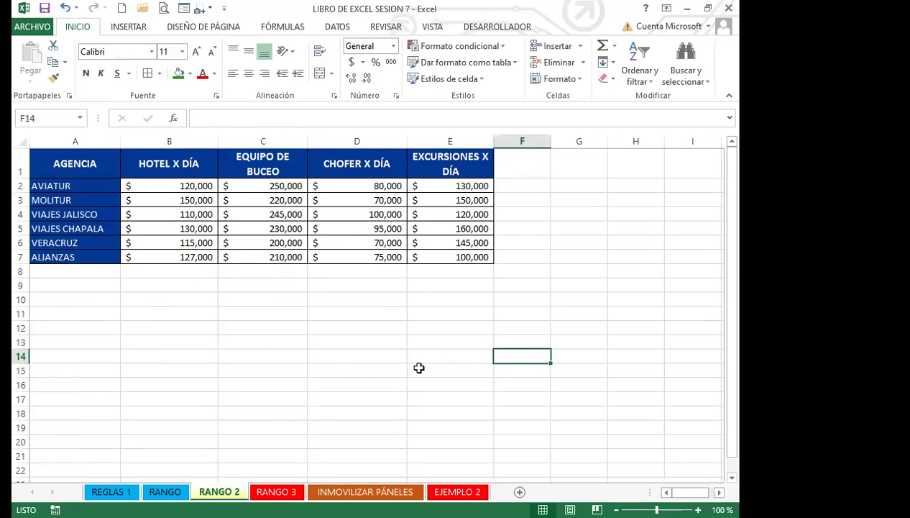
{"action": "left_click", "coordinate": [224, 327]}
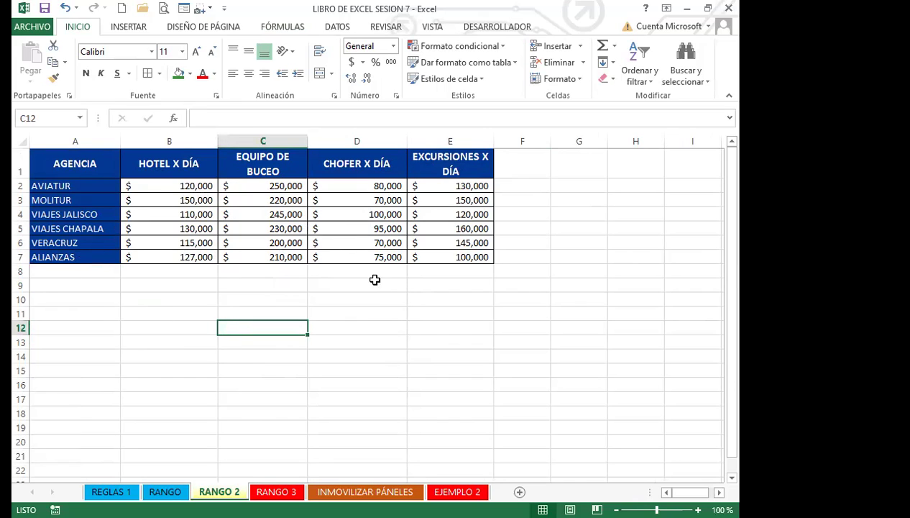
{"action": "left_click", "coordinate": [370, 311]}
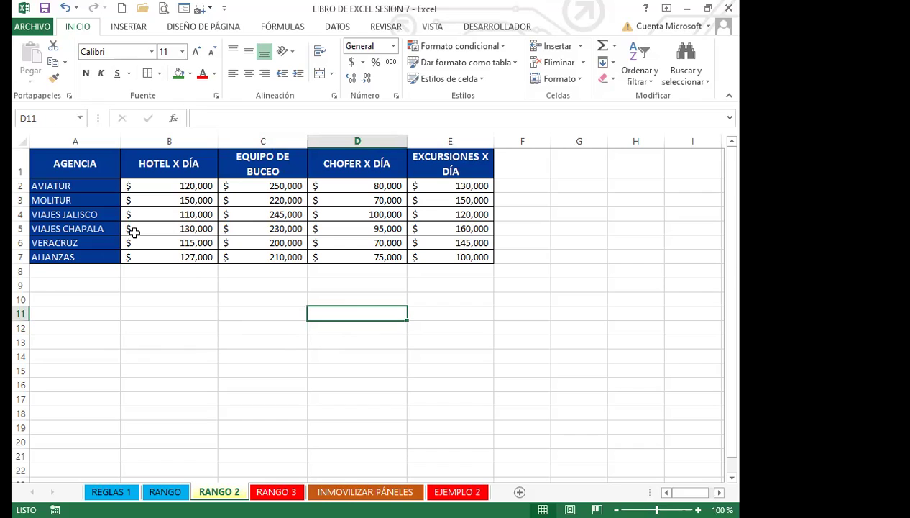
{"action": "left_click", "coordinate": [551, 343]}
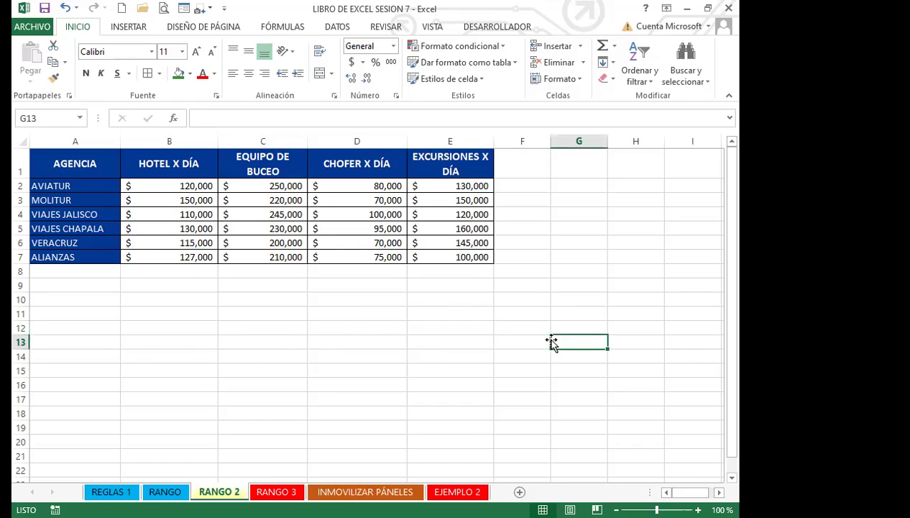
{"action": "left_click", "coordinate": [229, 301]}
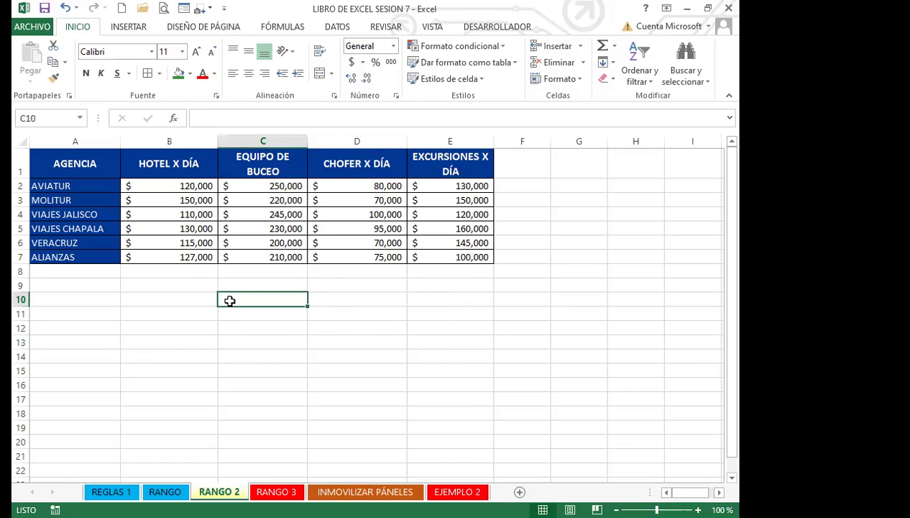
{"action": "left_click", "coordinate": [363, 320]}
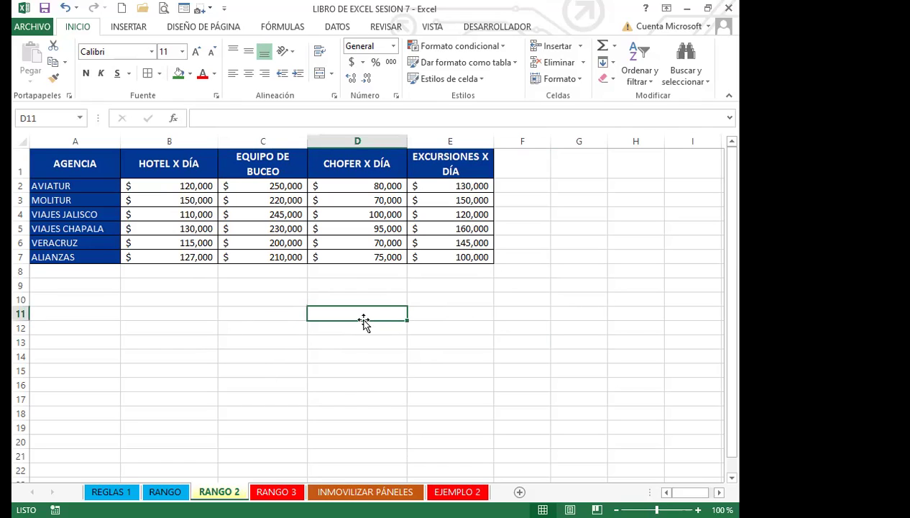
{"action": "left_click", "coordinate": [271, 325]}
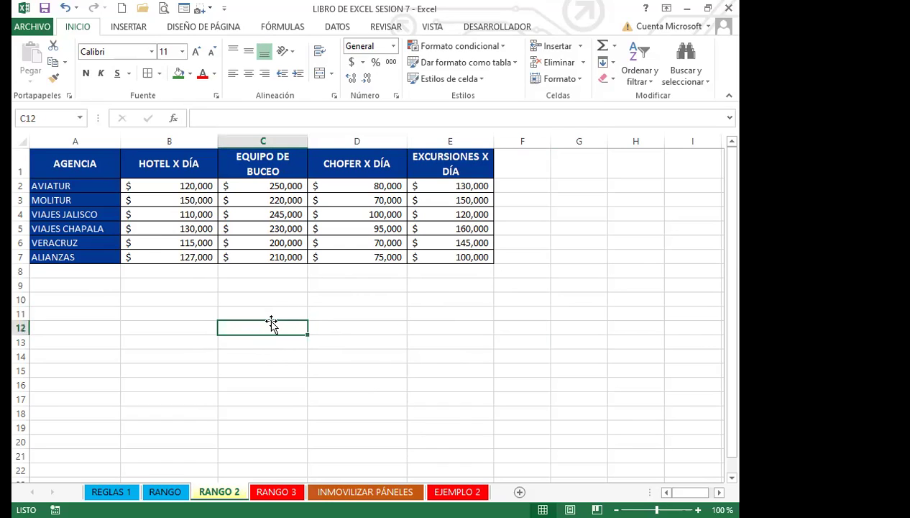
Step: Assign the name HOTEL to the HOTEL X DÍA values in B2:B7
{"action": "left_click", "coordinate": [185, 186]}
{"action": "left_click_drag", "start_coordinate": [185, 185], "coordinate": [179, 257]}
{"action": "left_click", "coordinate": [38, 115]}
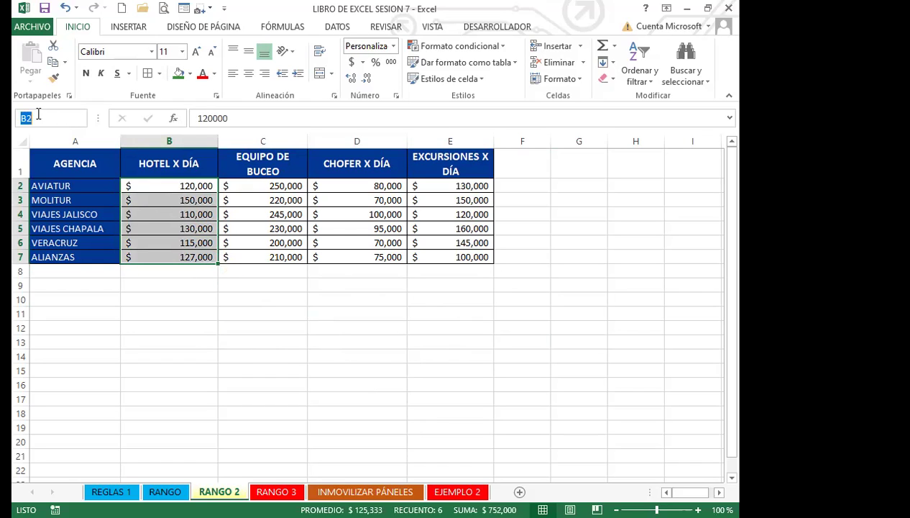
{"action": "type", "text": "HOTEL"}
{"action": "key", "text": "Return"}
Step: Total the HOTEL X DÍA column in cell B9 with the AutoSum formula =SUMA(B2:B8)
{"action": "left_click", "coordinate": [185, 286]}
{"action": "left_click", "coordinate": [603, 46]}
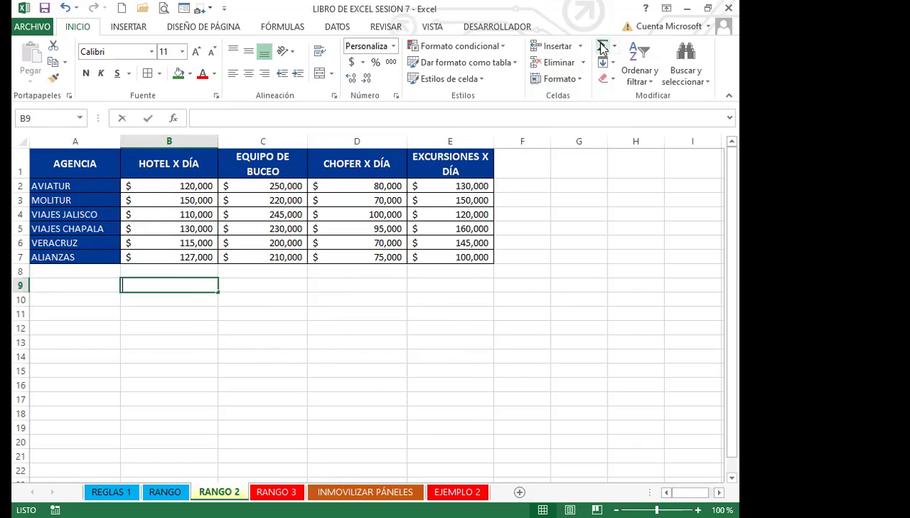
{"action": "key", "text": "Return"}
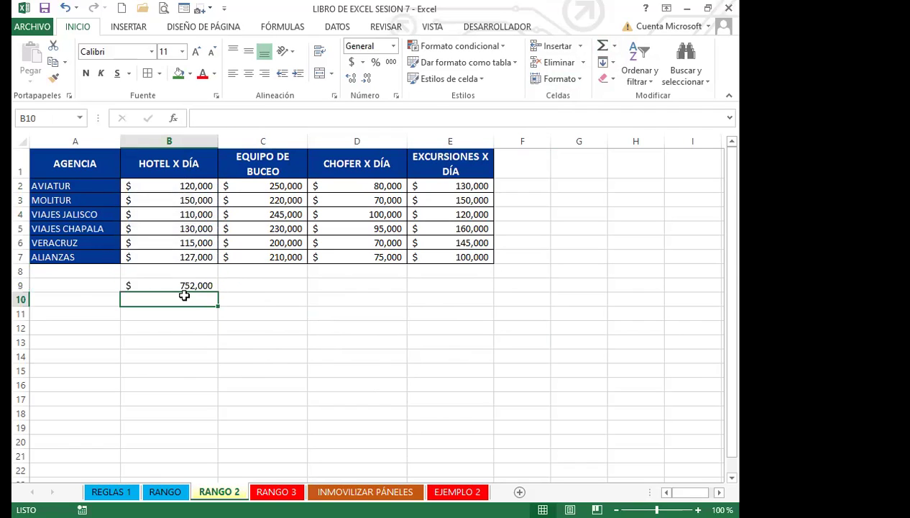
{"action": "left_click", "coordinate": [180, 286]}
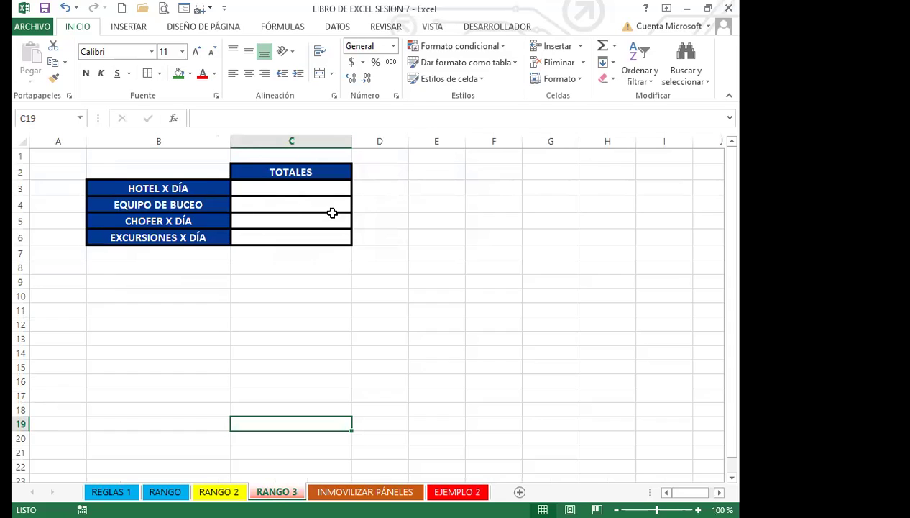
Step: Review the empty TOTALES table on the RANGO 3 sheet alongside the source data on RANGO 2
{"action": "left_click", "coordinate": [305, 188]}
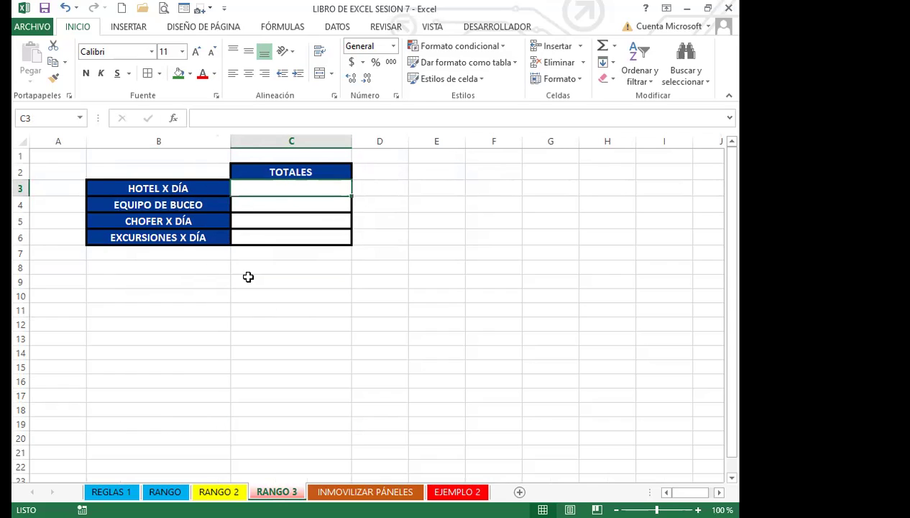
{"action": "left_click", "coordinate": [289, 284]}
{"action": "left_click", "coordinate": [152, 280]}
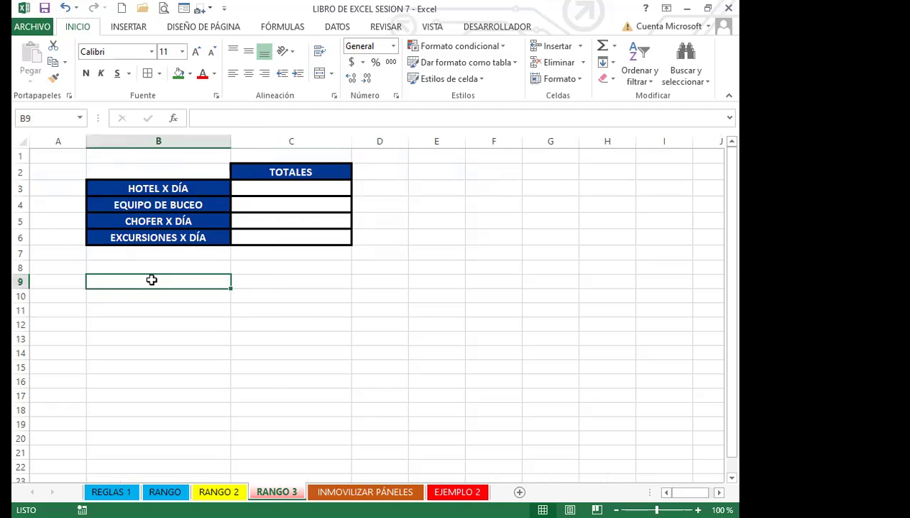
{"action": "left_click", "coordinate": [218, 492]}
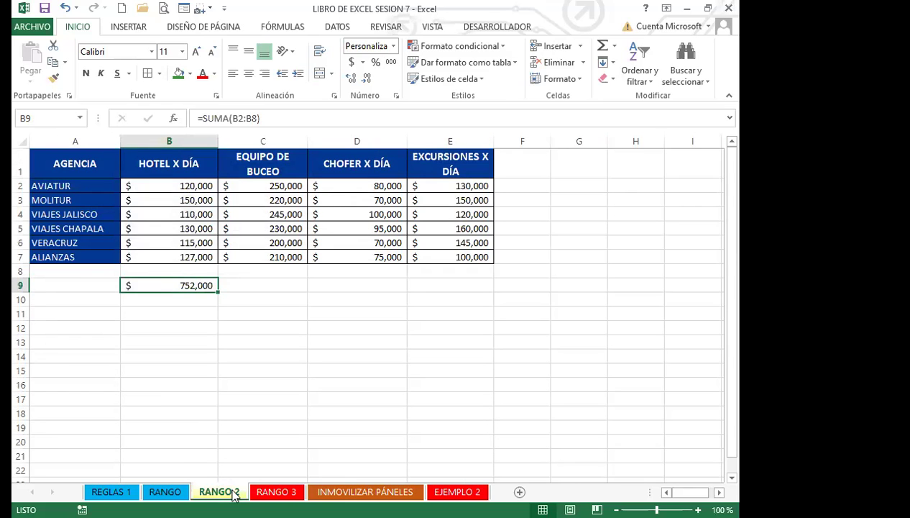
{"action": "left_click", "coordinate": [277, 492]}
{"action": "left_click", "coordinate": [306, 295]}
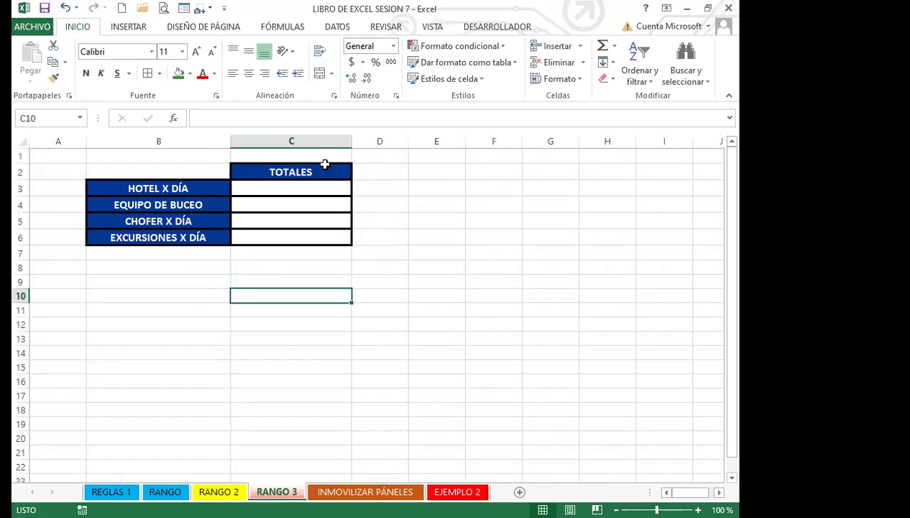
Step: Enter the formula =SUMA(HOTEL) in cell C3 of RANGO 3 as the HOTEL X DÍA total
{"action": "left_click", "coordinate": [314, 187]}
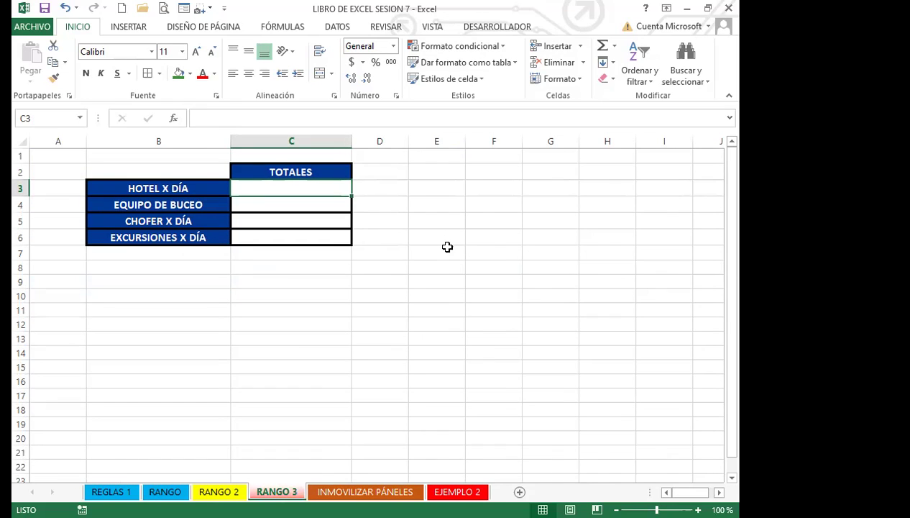
{"action": "type", "text": "="}
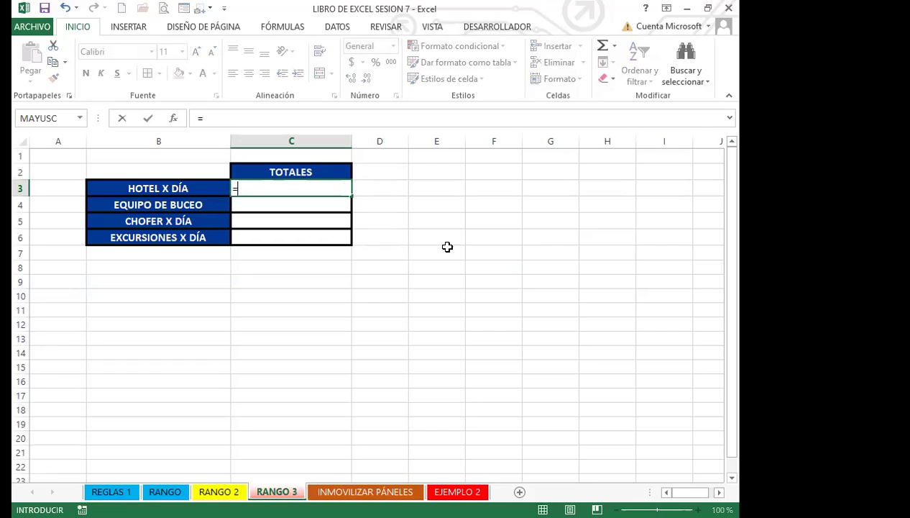
{"action": "type", "text": "SUMA"}
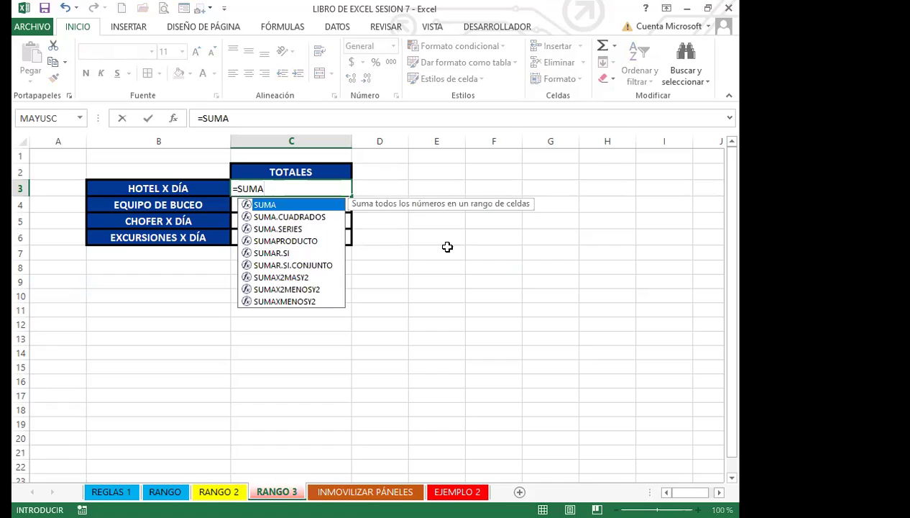
{"action": "double_click", "coordinate": [276, 206]}
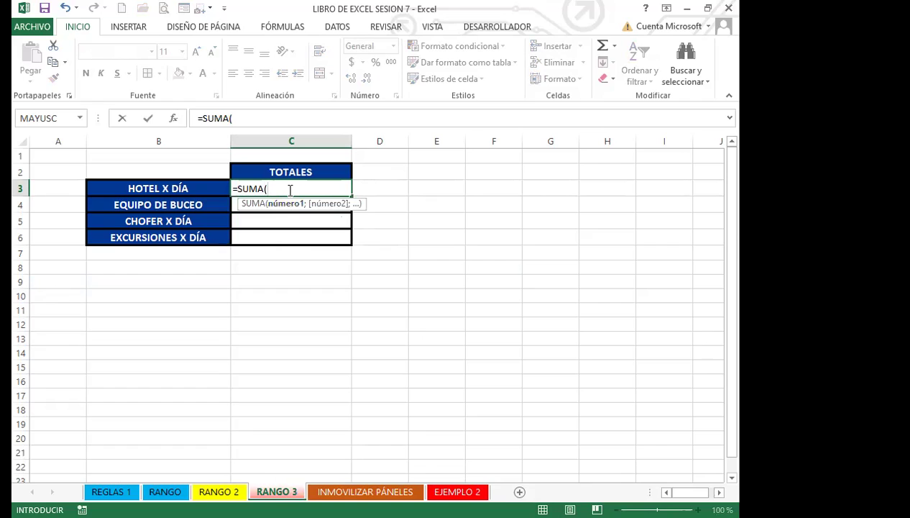
{"action": "type", "text": "HOTEL"}
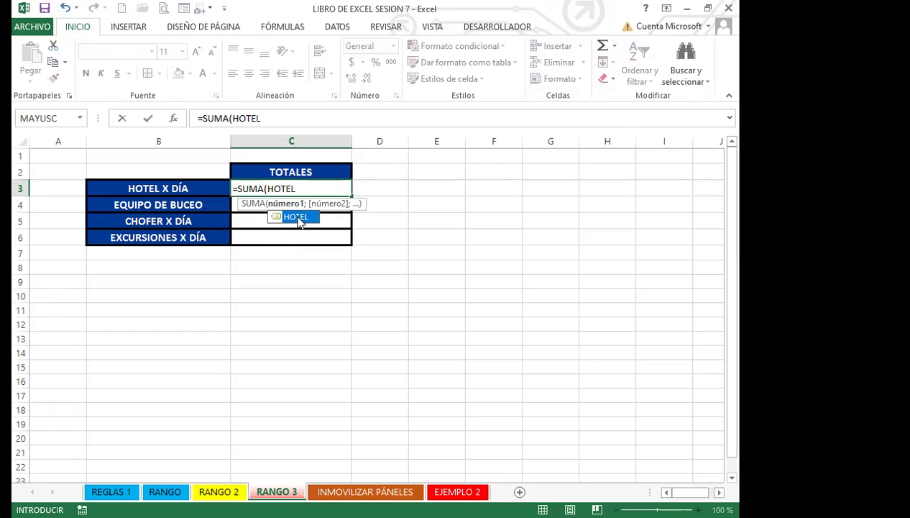
{"action": "key", "text": "Escape"}
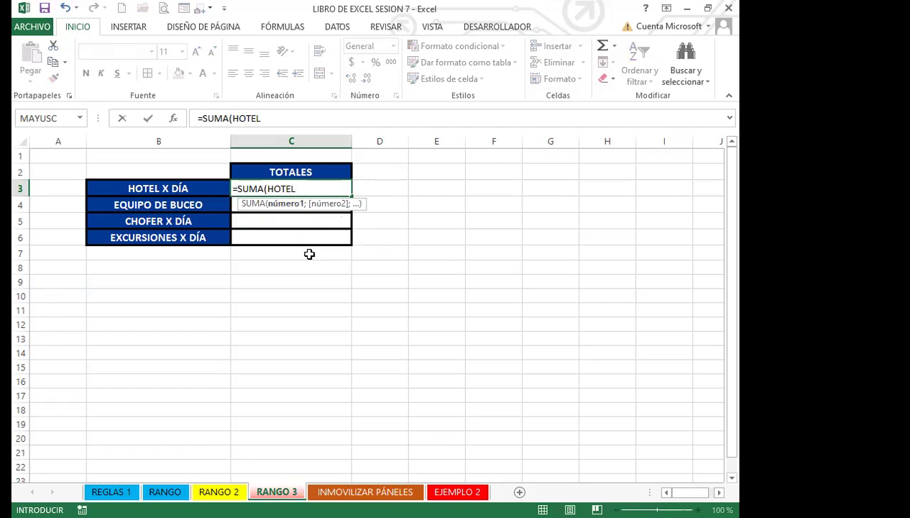
{"action": "left_click", "coordinate": [295, 187]}
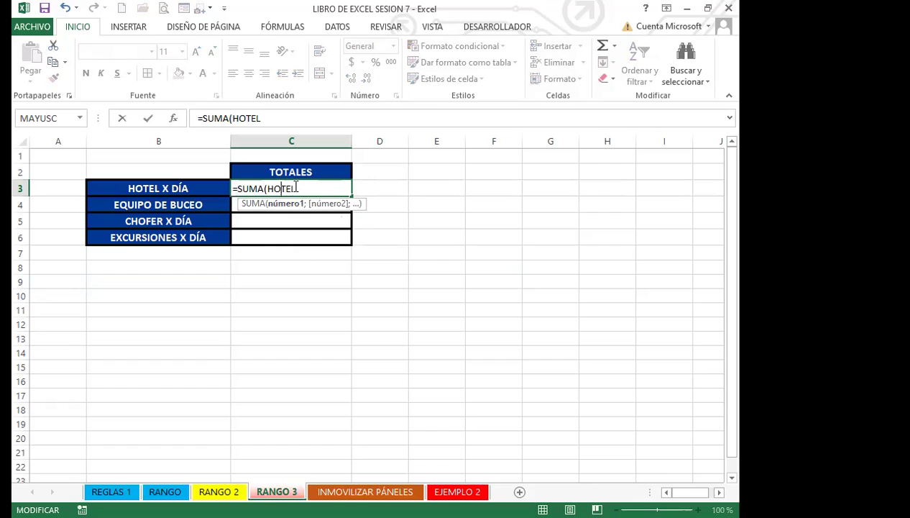
{"action": "key", "text": "Return"}
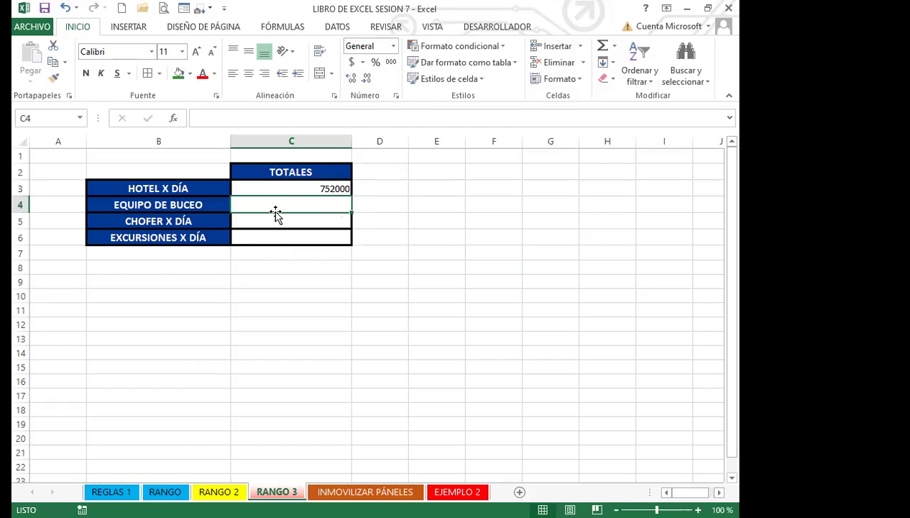
Step: Compare the HOTEL X DÍA total in C3 of RANGO 3 with the column total in B9 of RANGO 2
{"action": "left_click", "coordinate": [297, 185]}
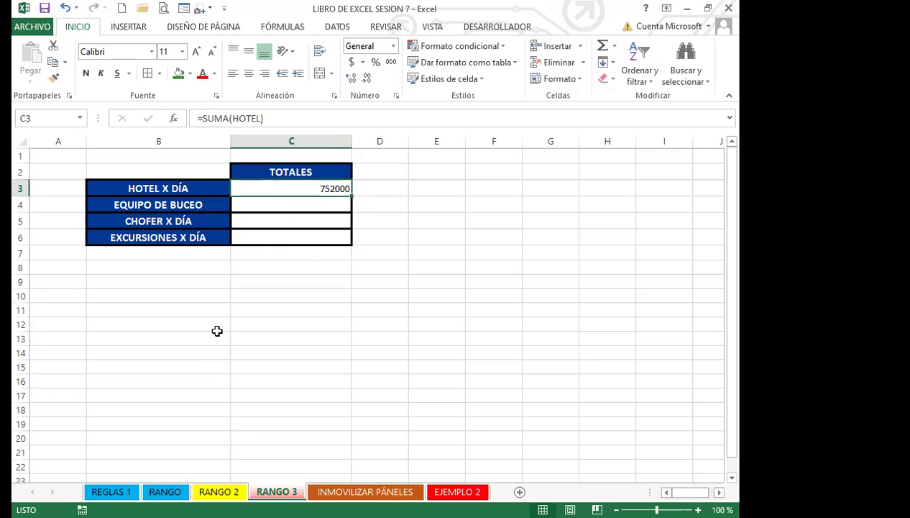
{"action": "left_click", "coordinate": [218, 490]}
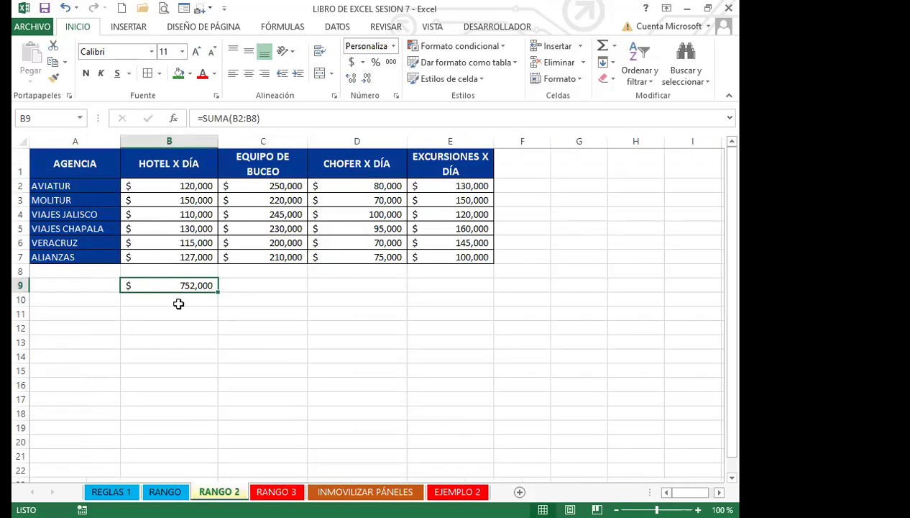
{"action": "left_click", "coordinate": [276, 489]}
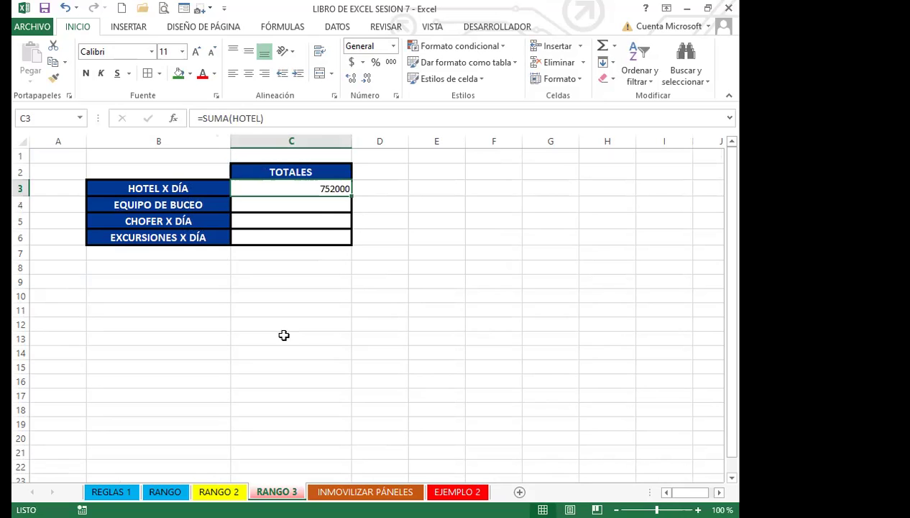
{"action": "left_click", "coordinate": [218, 492]}
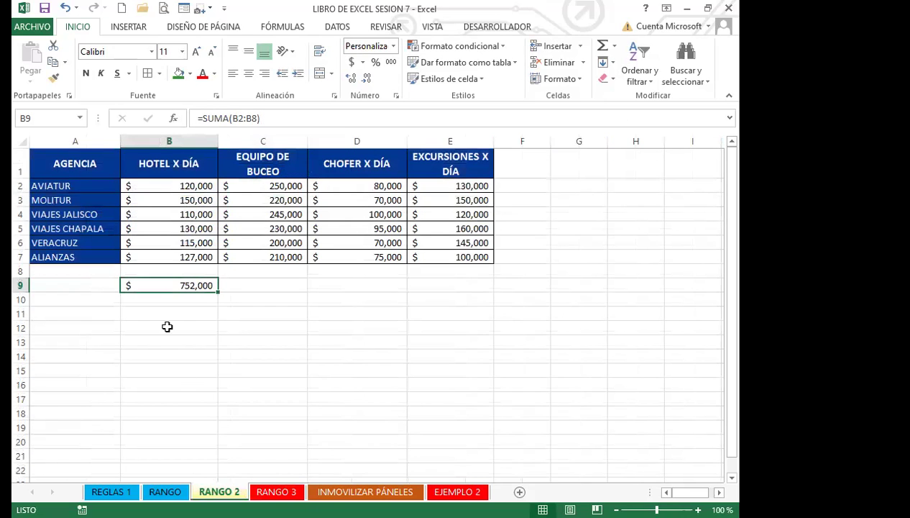
{"action": "left_click", "coordinate": [277, 491]}
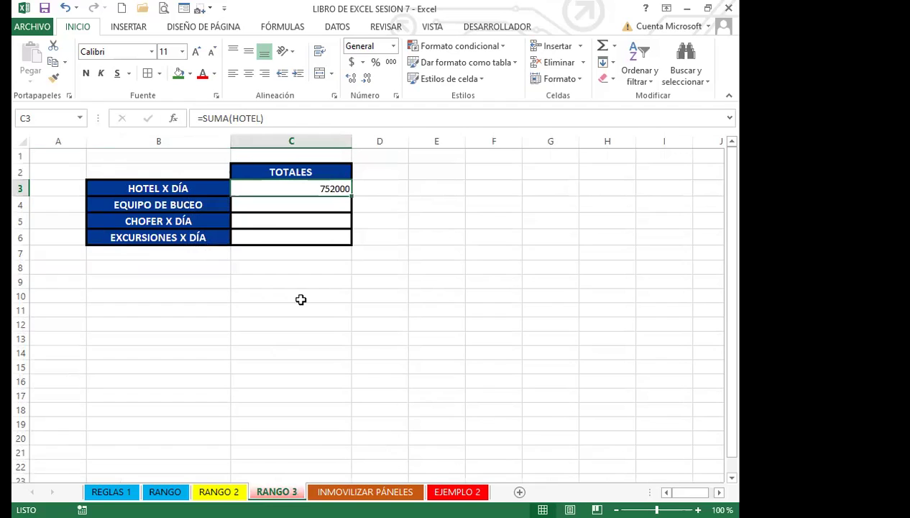
{"action": "left_click", "coordinate": [289, 204]}
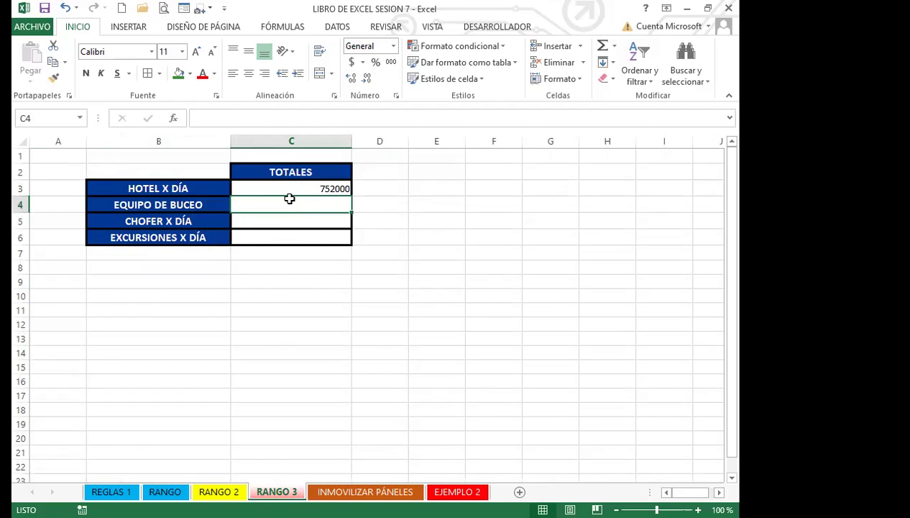
{"action": "left_click", "coordinate": [292, 188]}
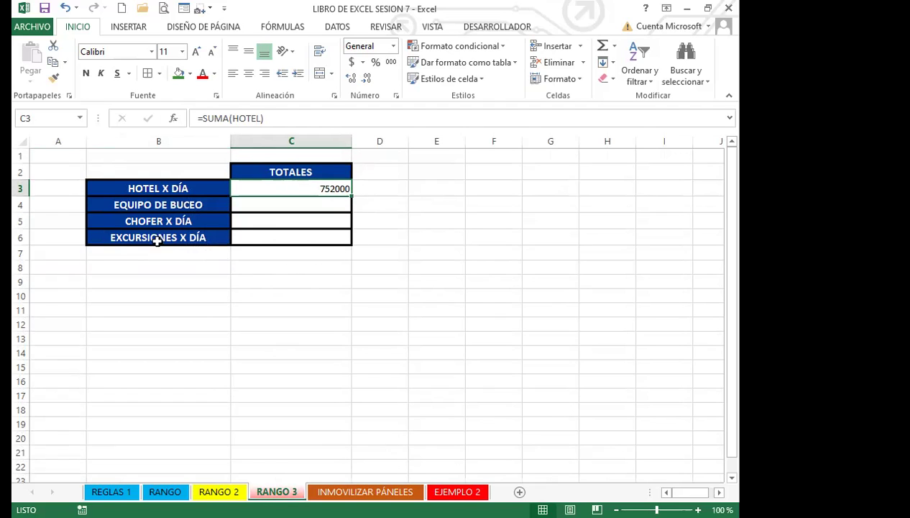
{"action": "left_click", "coordinate": [237, 297]}
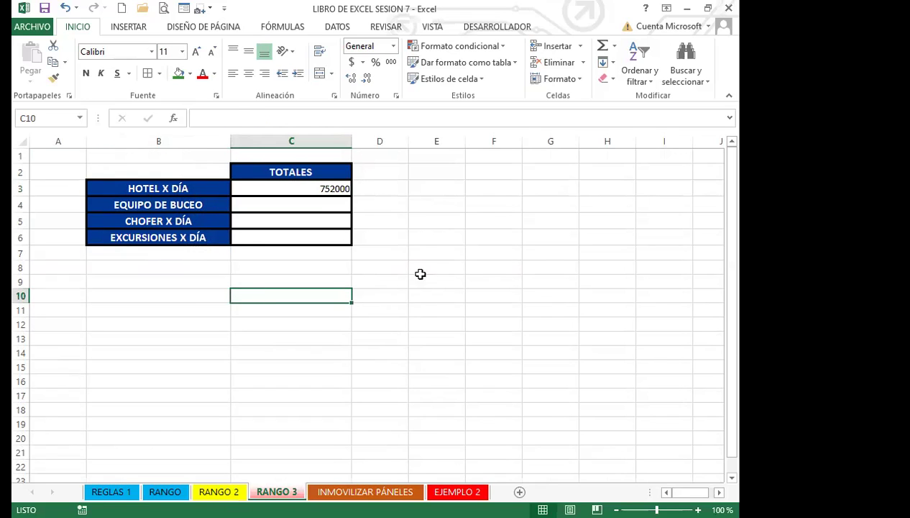
{"action": "left_click", "coordinate": [482, 295]}
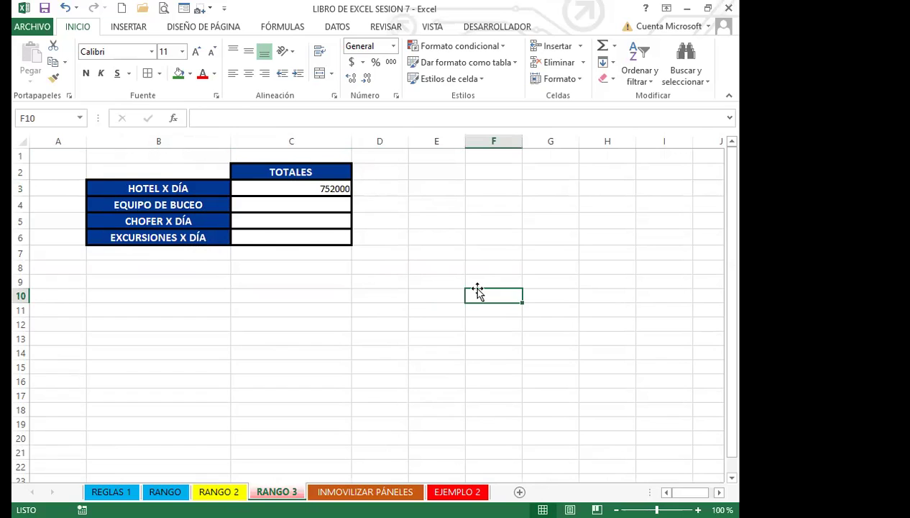
{"action": "left_click", "coordinate": [318, 294]}
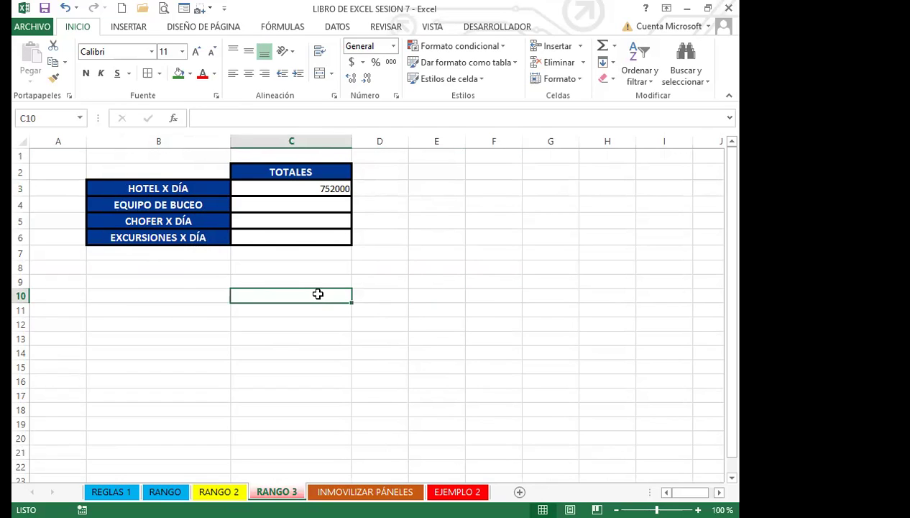
{"action": "left_click", "coordinate": [306, 270]}
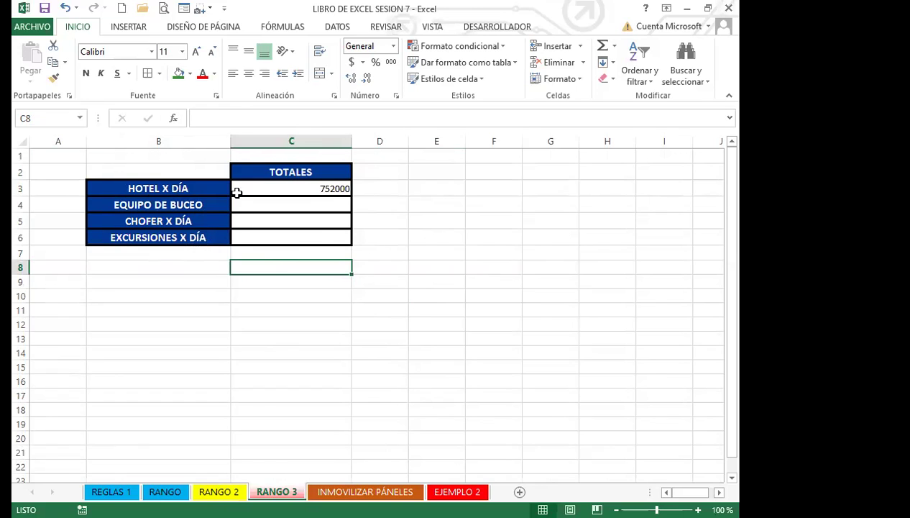
{"action": "left_click", "coordinate": [417, 227]}
{"action": "left_click", "coordinate": [521, 251]}
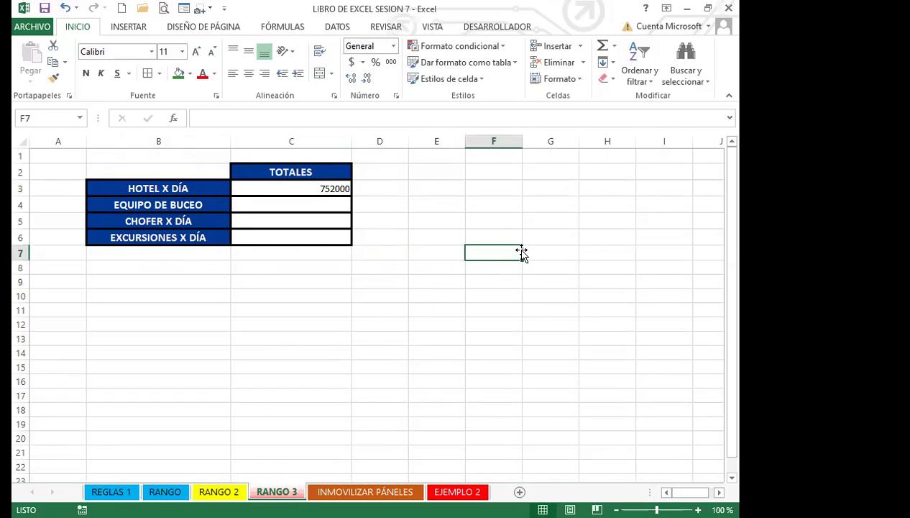
{"action": "left_click", "coordinate": [362, 237]}
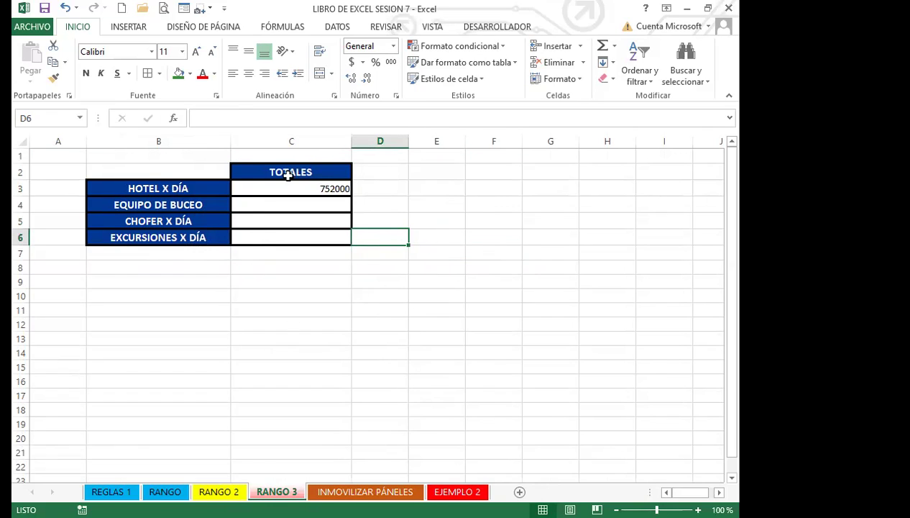
{"action": "left_click", "coordinate": [255, 293]}
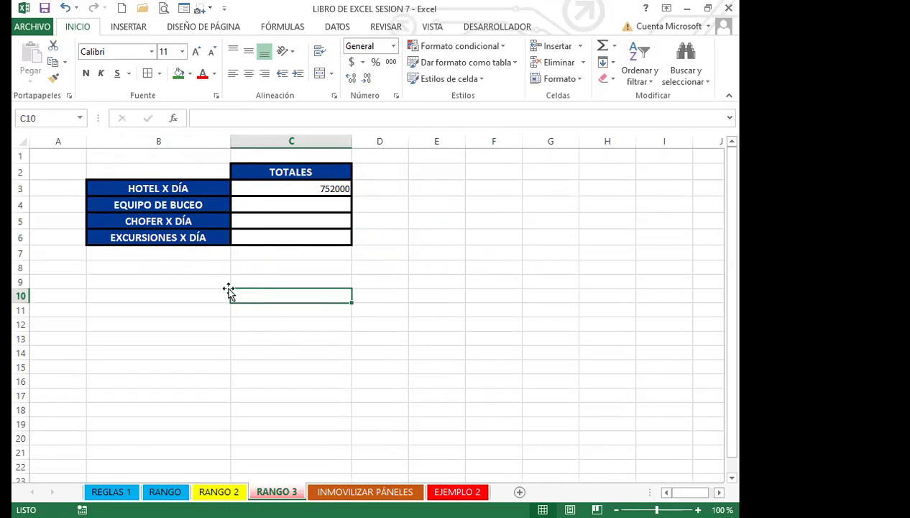
Step: Review the workbook's defined names in the Name Manager, and check the HOTEL X DÍA total formula in C3
{"action": "left_click", "coordinate": [287, 29]}
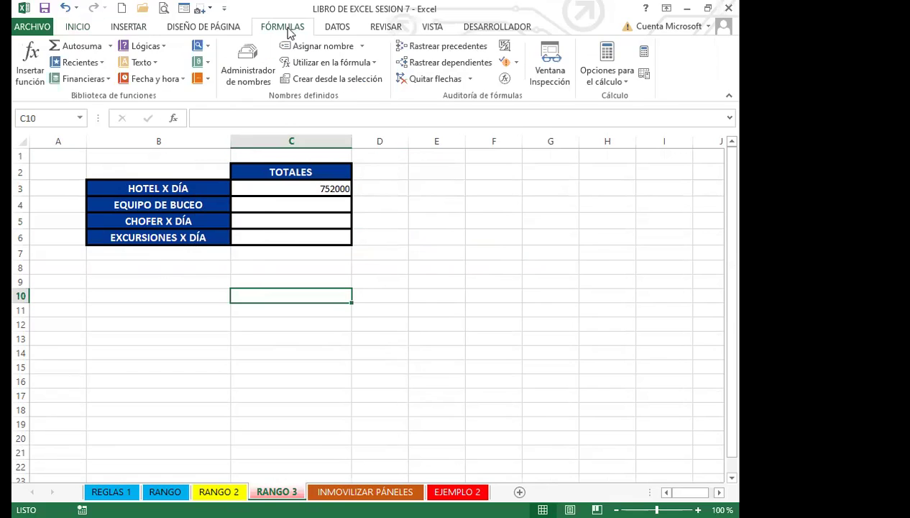
{"action": "left_click", "coordinate": [248, 70]}
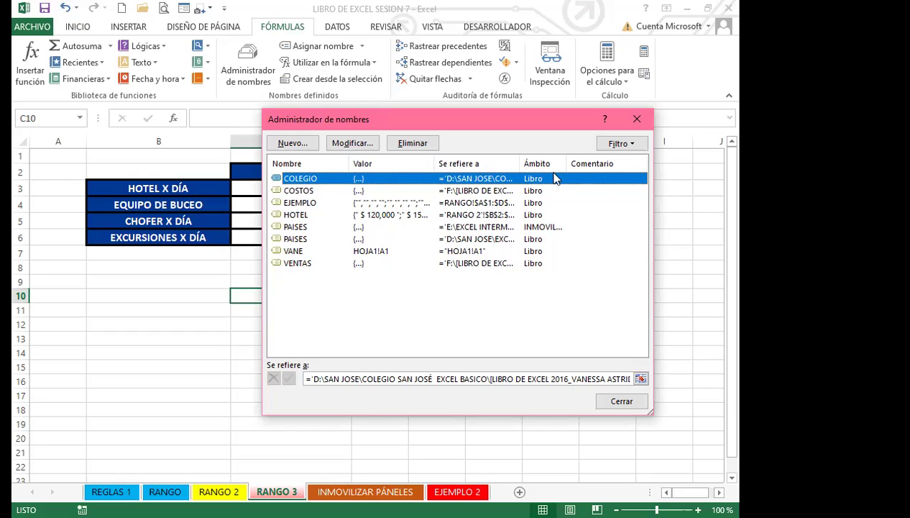
{"action": "left_click", "coordinate": [637, 120]}
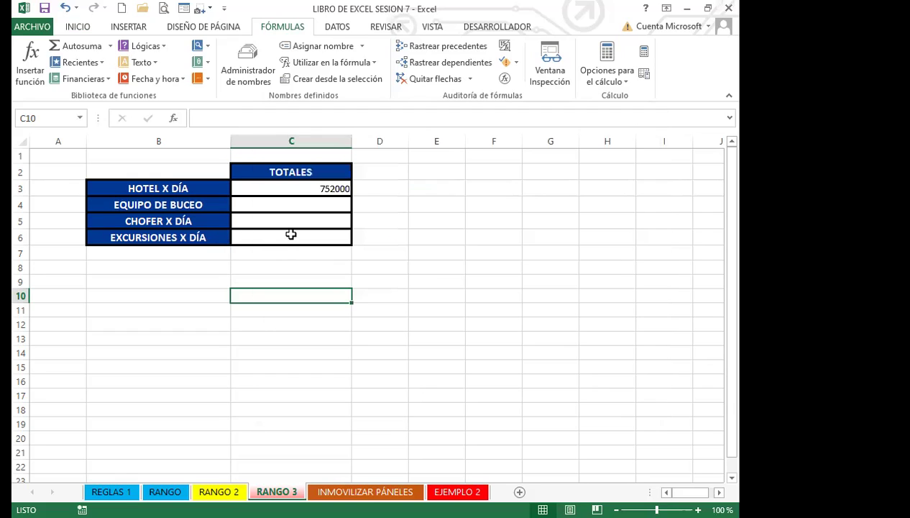
{"action": "left_click", "coordinate": [289, 231]}
{"action": "left_click", "coordinate": [300, 187]}
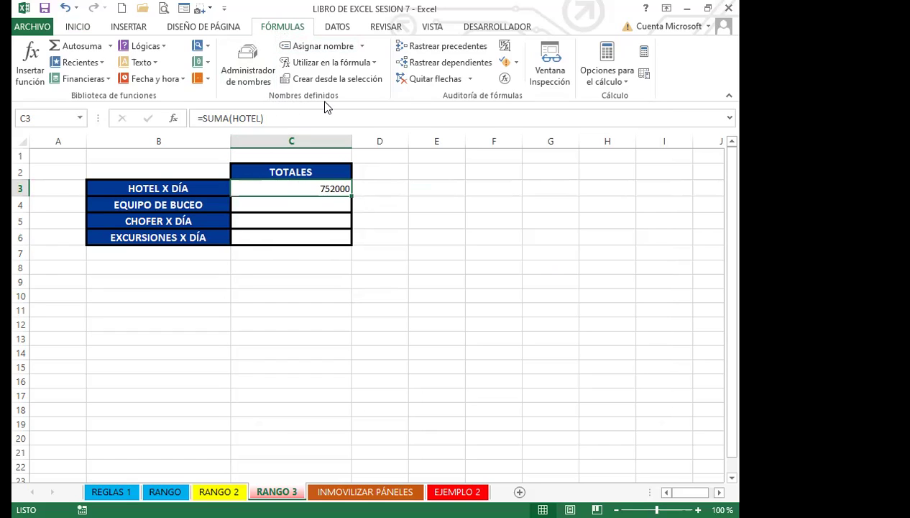
{"action": "left_click", "coordinate": [248, 51]}
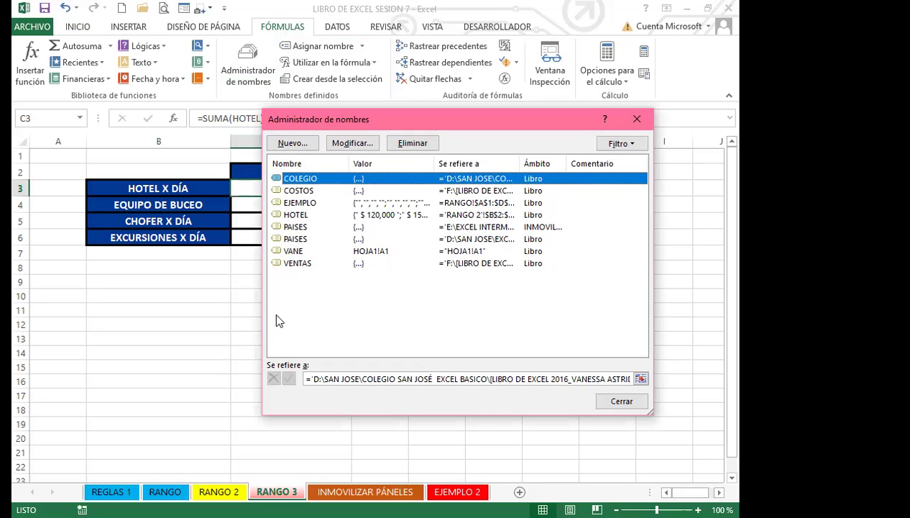
{"action": "left_click", "coordinate": [293, 251]}
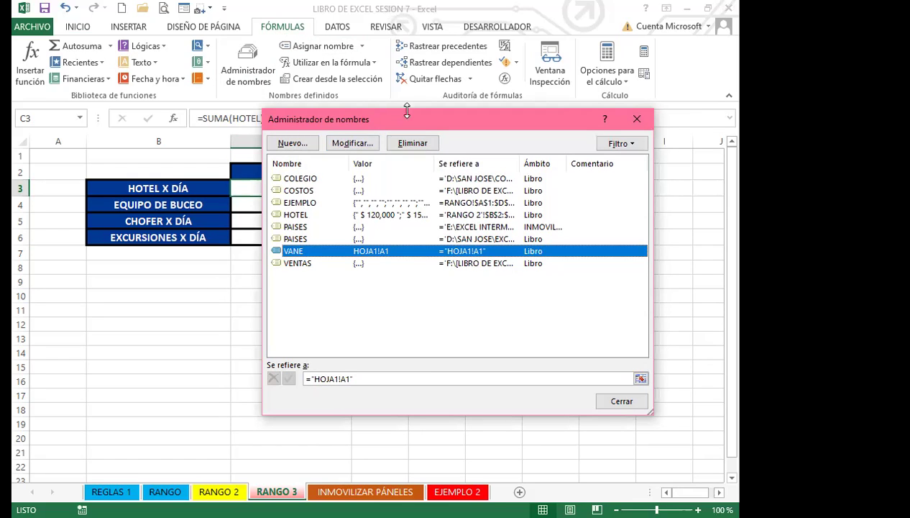
{"action": "left_click", "coordinate": [415, 145]}
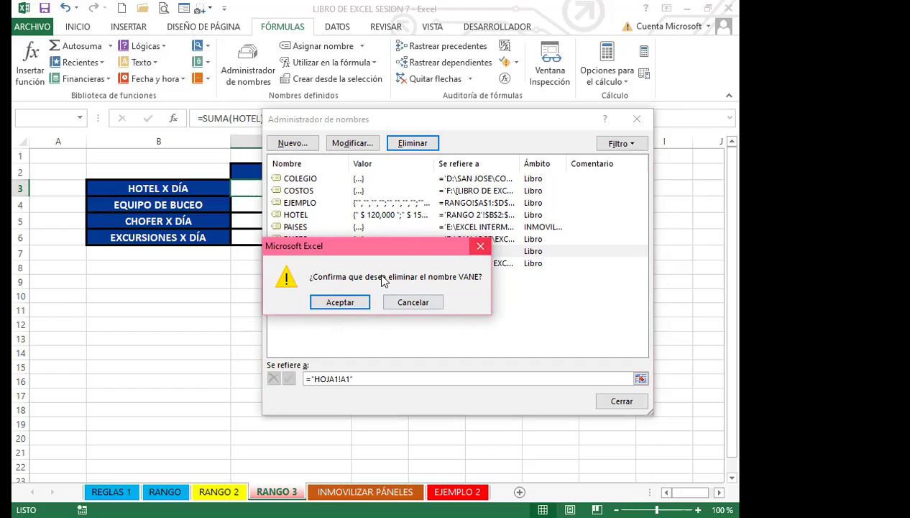
{"action": "key", "text": "Escape"}
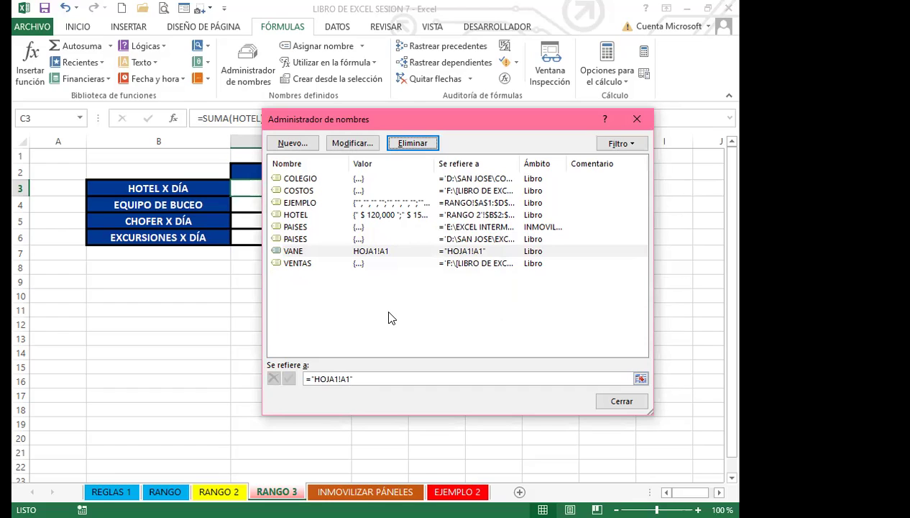
{"action": "left_click", "coordinate": [304, 143]}
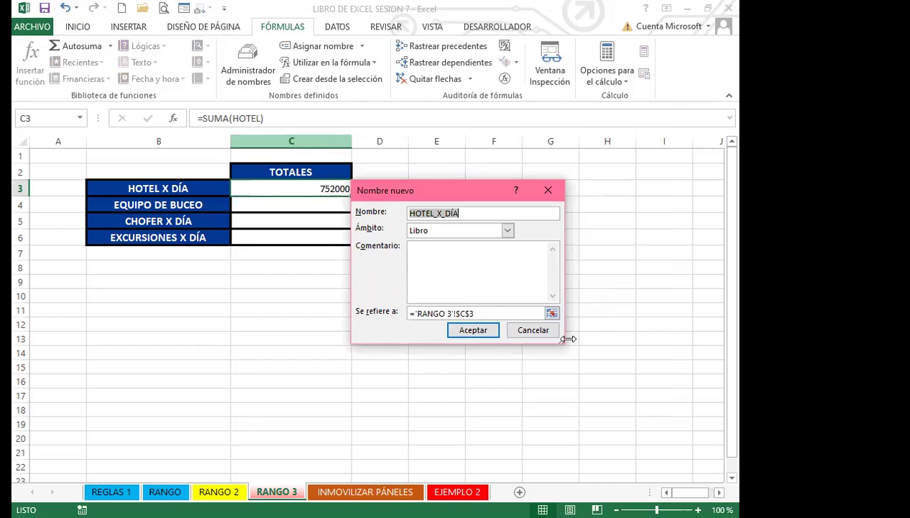
{"action": "left_click", "coordinate": [541, 332]}
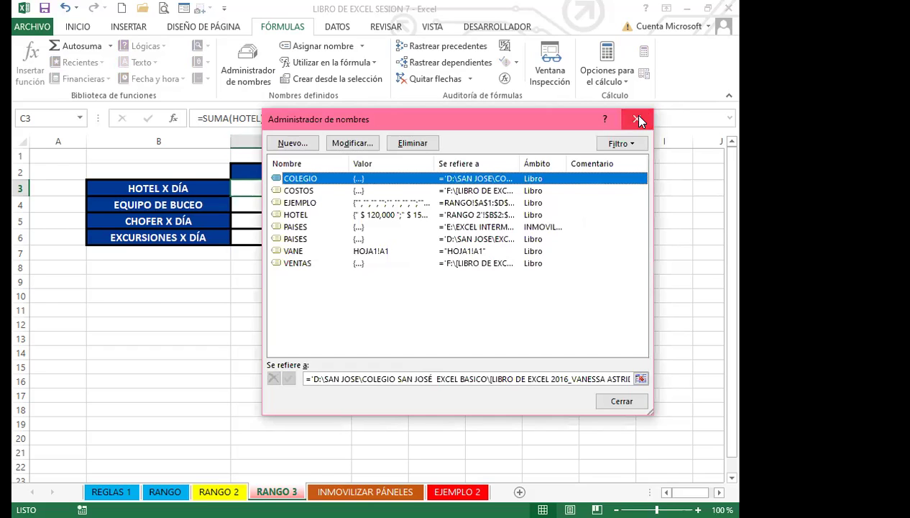
{"action": "left_click", "coordinate": [639, 120]}
{"action": "left_click", "coordinate": [302, 295]}
Step: Assign the name BUCEO to the EQUIPO DE BUCEO values in C2:C7 on the RANGO 2 sheet
{"action": "left_click", "coordinate": [224, 491]}
{"action": "left_click", "coordinate": [263, 365]}
{"action": "left_click", "coordinate": [261, 288]}
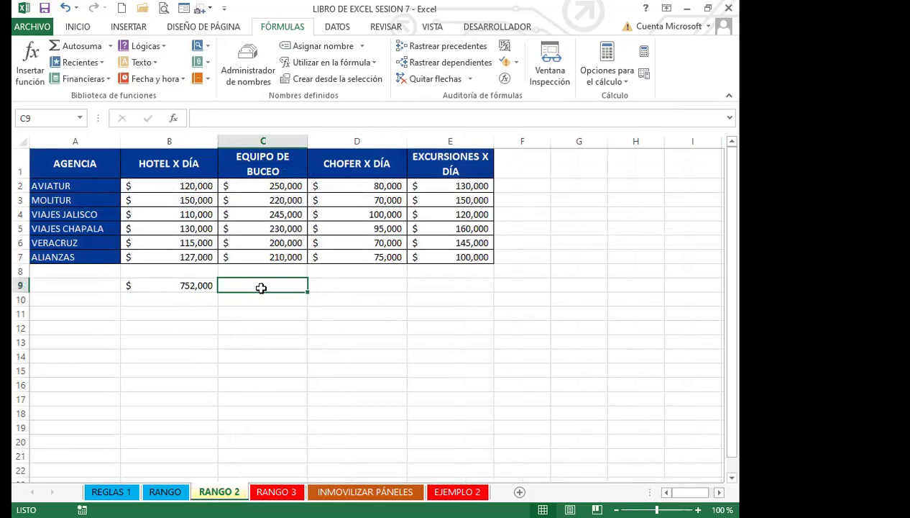
{"action": "left_click_drag", "start_coordinate": [274, 186], "coordinate": [273, 259]}
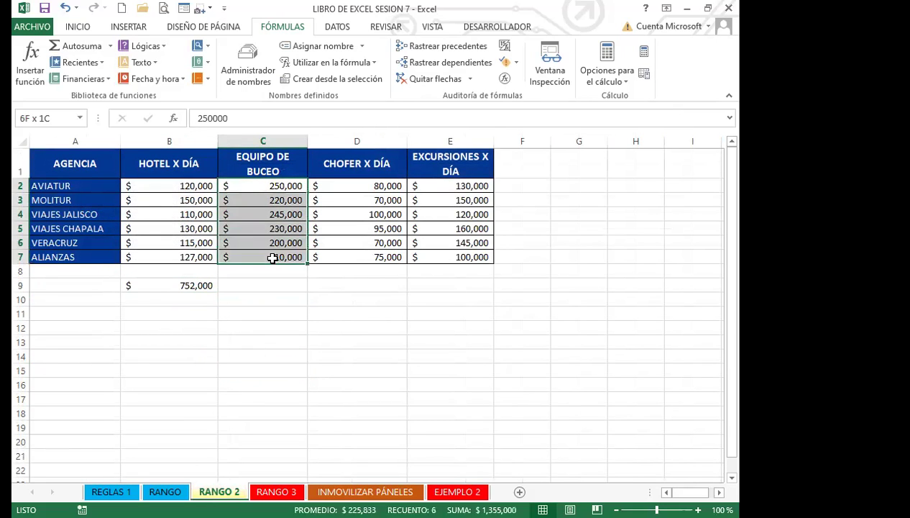
{"action": "left_click", "coordinate": [57, 114]}
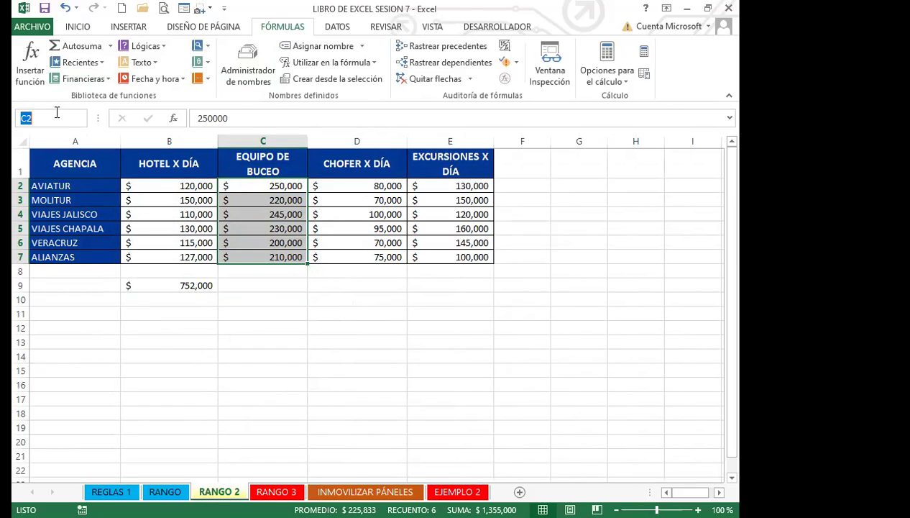
{"action": "type", "text": "BUCEO"}
{"action": "key", "text": "Return"}
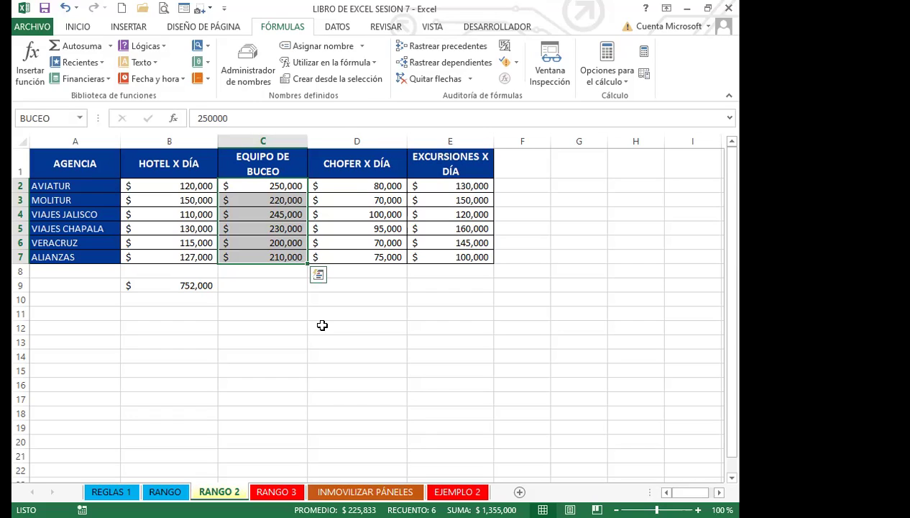
Step: Enter the formula =SUMA(BUCEO) in cell C11 of RANGO 2 to total the EQUIPO DE BUCEO values
{"action": "left_click", "coordinate": [265, 310]}
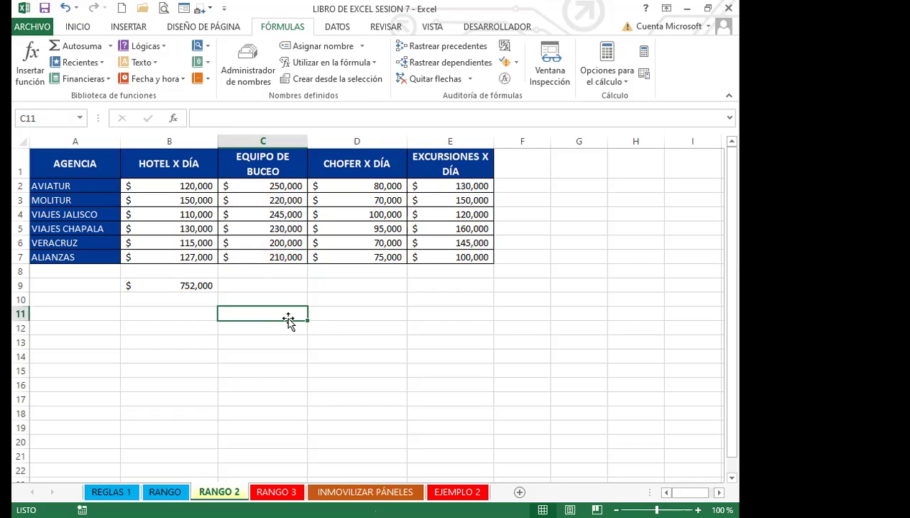
{"action": "type", "text": "=S"}
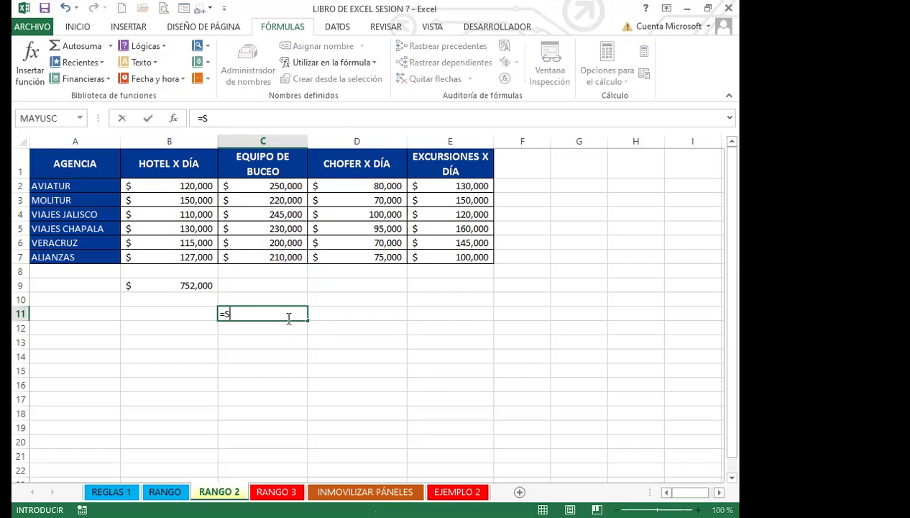
{"action": "type", "text": "UMA"}
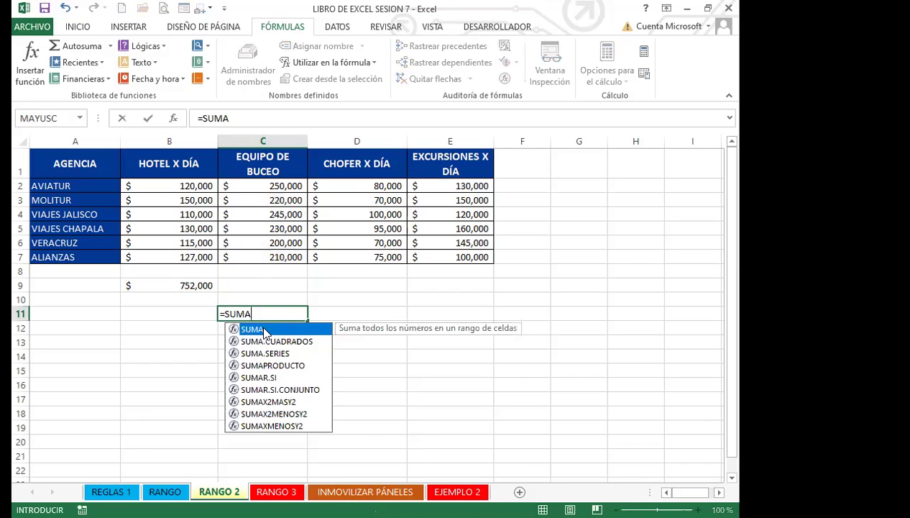
{"action": "type", "text": "(B"}
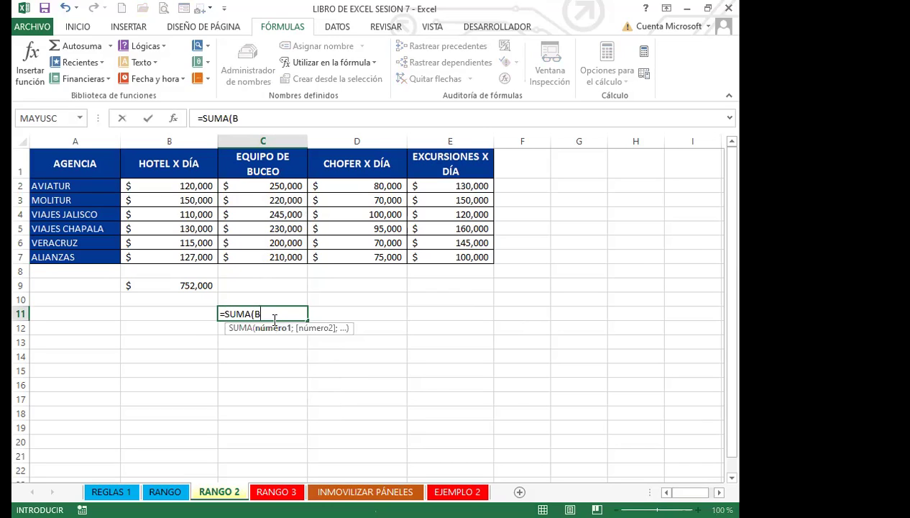
{"action": "type", "text": "U"}
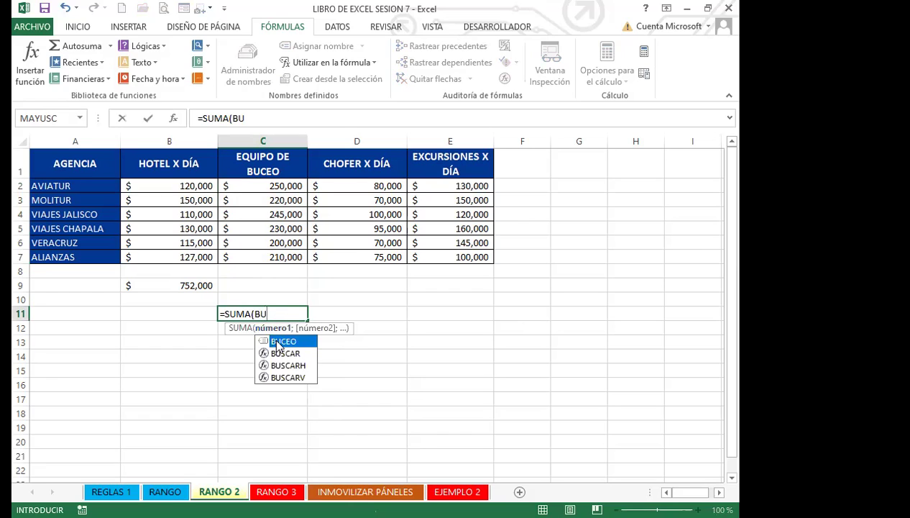
{"action": "key", "text": "Tab"}
{"action": "key", "text": "Return"}
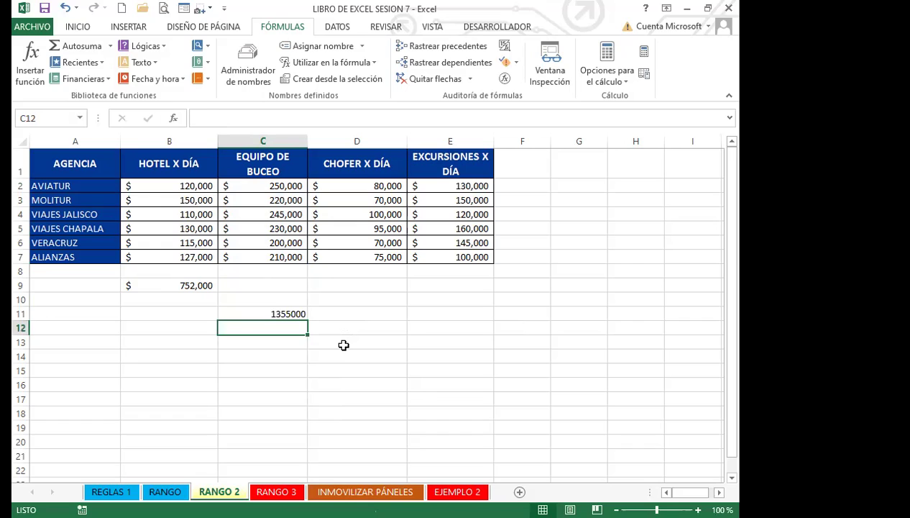
{"action": "left_click", "coordinate": [263, 313]}
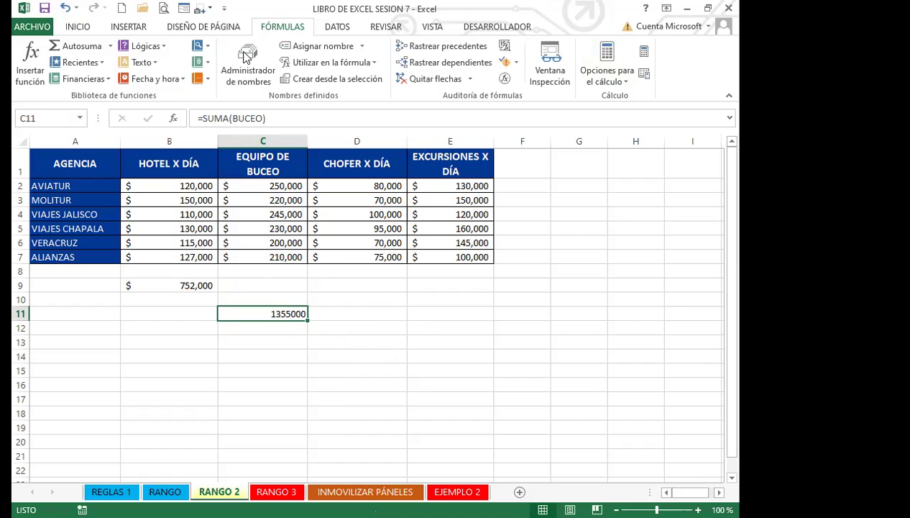
Step: Check the BUCEO name and its cell reference among the workbook's defined names in the Name Manager
{"action": "left_click", "coordinate": [246, 64]}
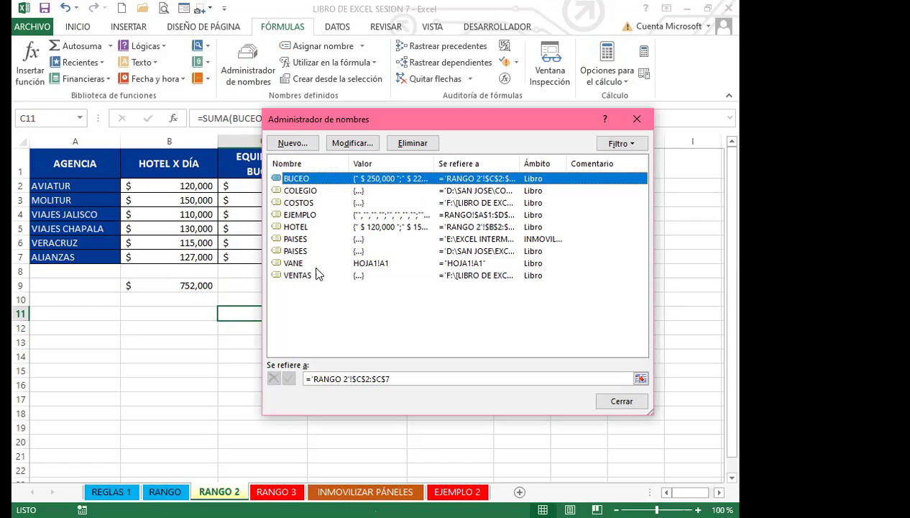
{"action": "left_click", "coordinate": [316, 312]}
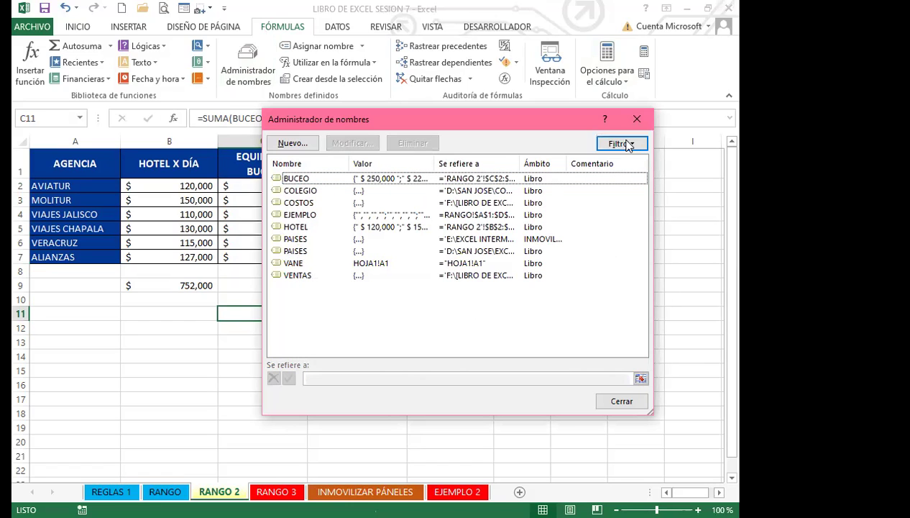
{"action": "left_click", "coordinate": [637, 120]}
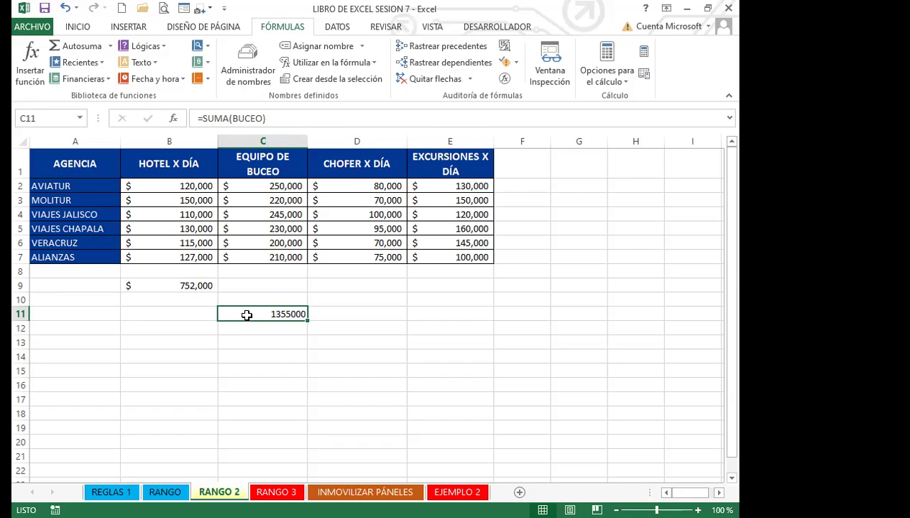
Step: Enter the formula =SUMA(BUCEO) in cell C14 of RANGO 2, picking the defined name from the suggestions
{"action": "left_click", "coordinate": [276, 353]}
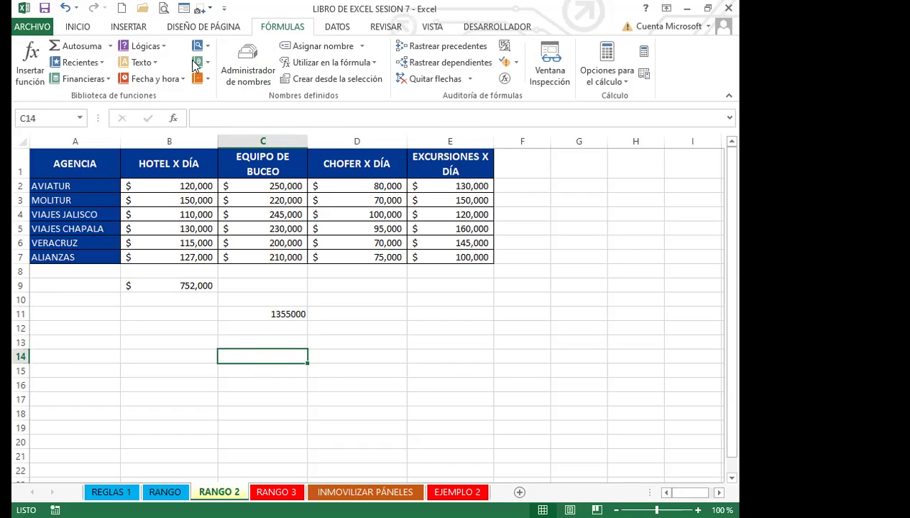
{"action": "left_click", "coordinate": [77, 29]}
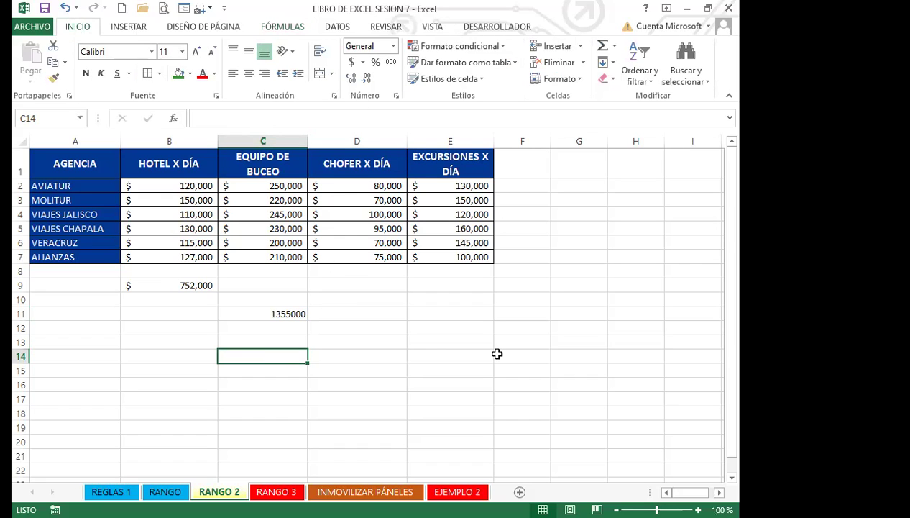
{"action": "type", "text": "="}
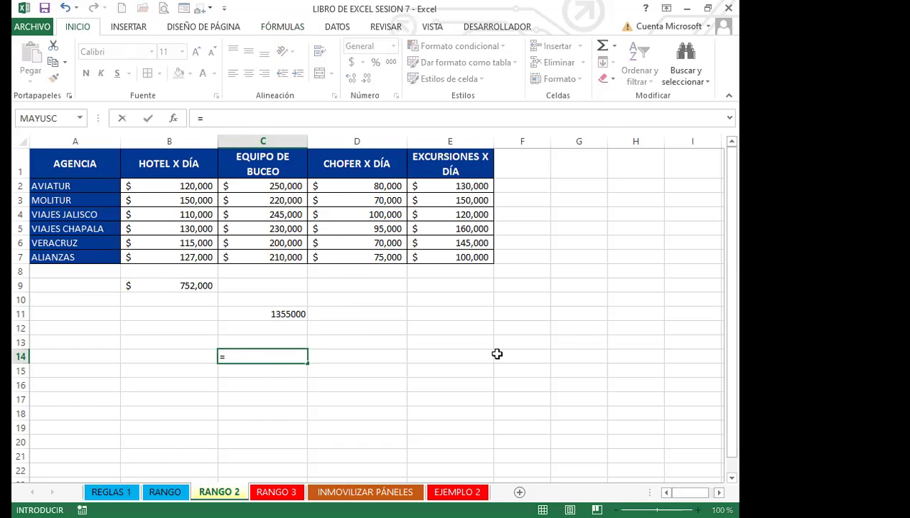
{"action": "type", "text": "SUMA"}
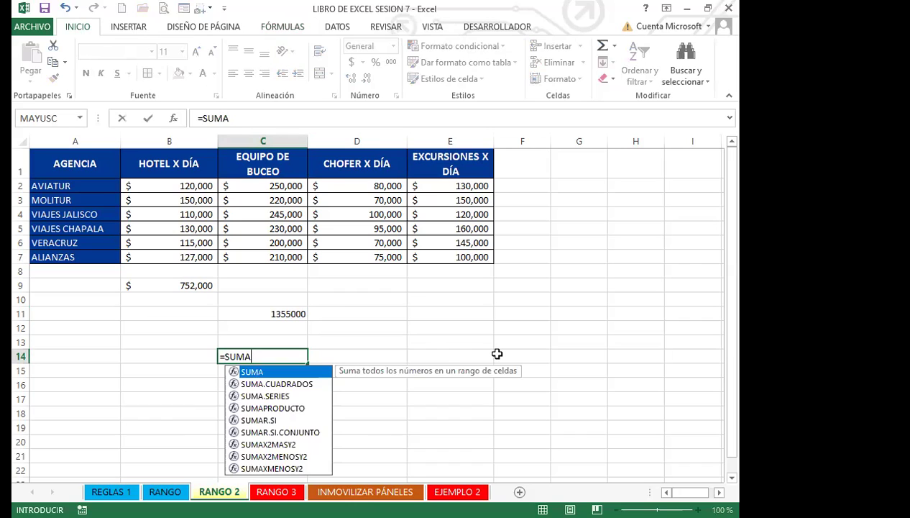
{"action": "type", "text": ")"}
{"action": "key", "text": "BackSpace"}
{"action": "type", "text": "(B"}
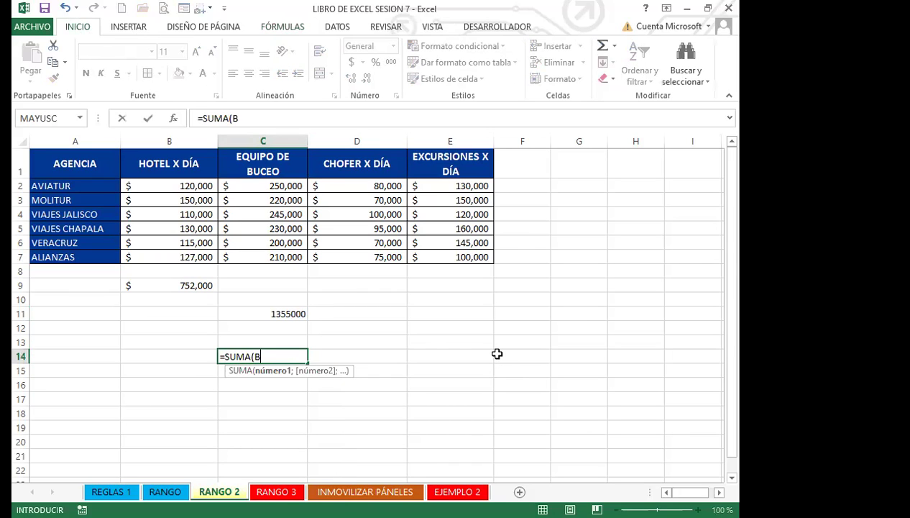
{"action": "type", "text": "UC"}
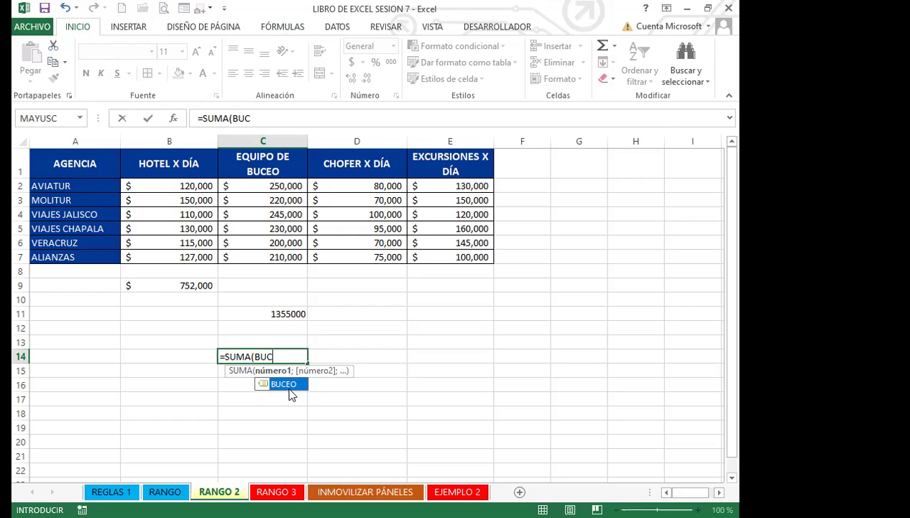
{"action": "key", "text": "Tab"}
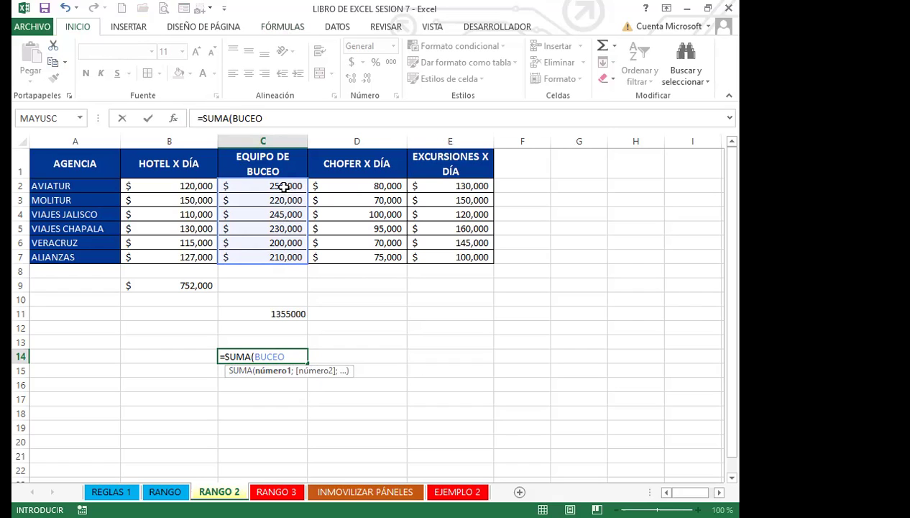
{"action": "type", "text": ")"}
{"action": "key", "text": "Return"}
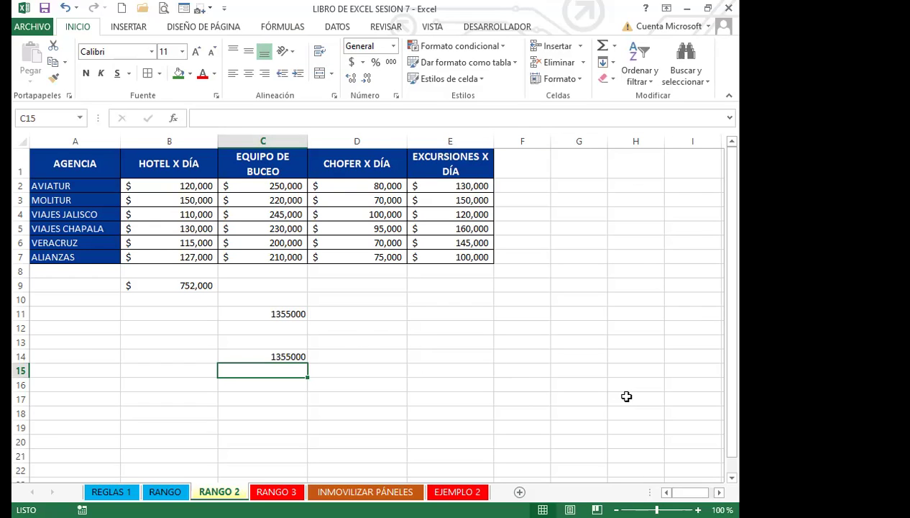
Step: Try to assign the name CHOFER X DÍA, with spaces, to the driver prices in D2:D7 of RANGO 2
{"action": "left_click", "coordinate": [374, 328]}
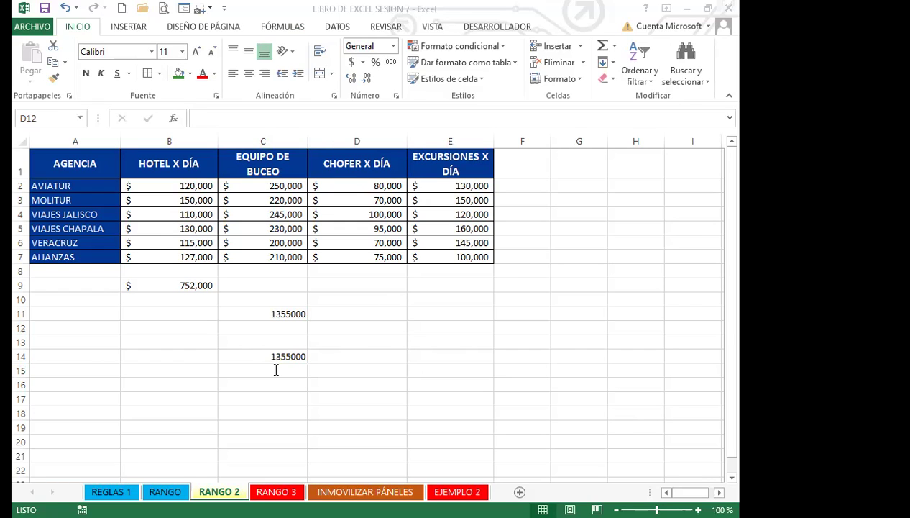
{"action": "left_click", "coordinate": [362, 328]}
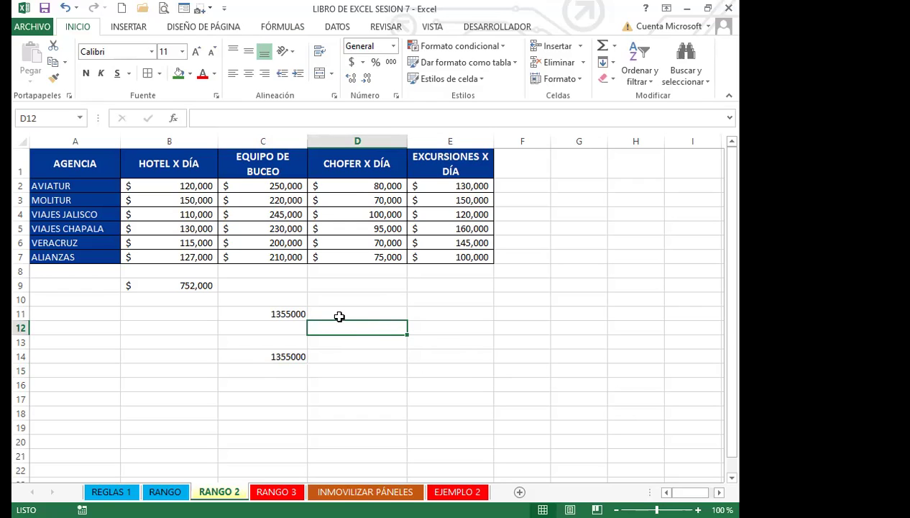
{"action": "left_click_drag", "start_coordinate": [350, 185], "coordinate": [336, 252]}
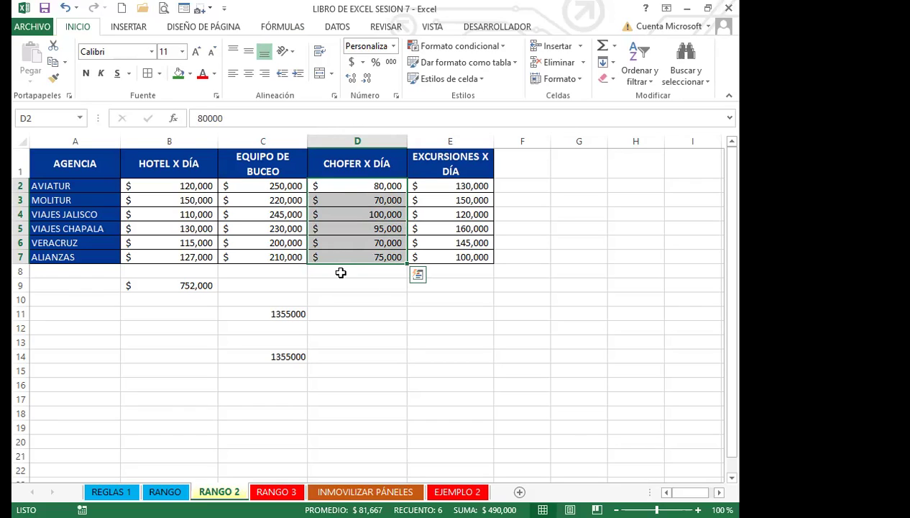
{"action": "left_click", "coordinate": [39, 119]}
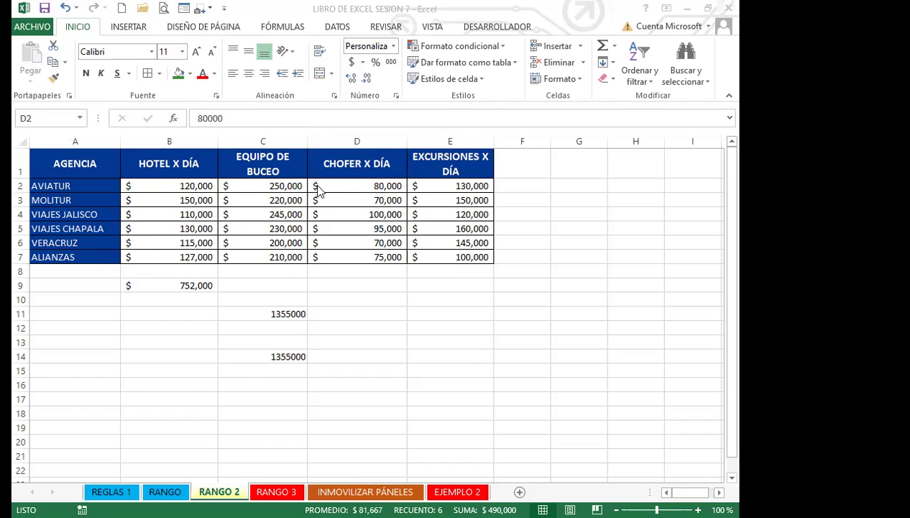
{"action": "left_click_drag", "start_coordinate": [350, 184], "coordinate": [353, 256]}
{"action": "left_click", "coordinate": [43, 119]}
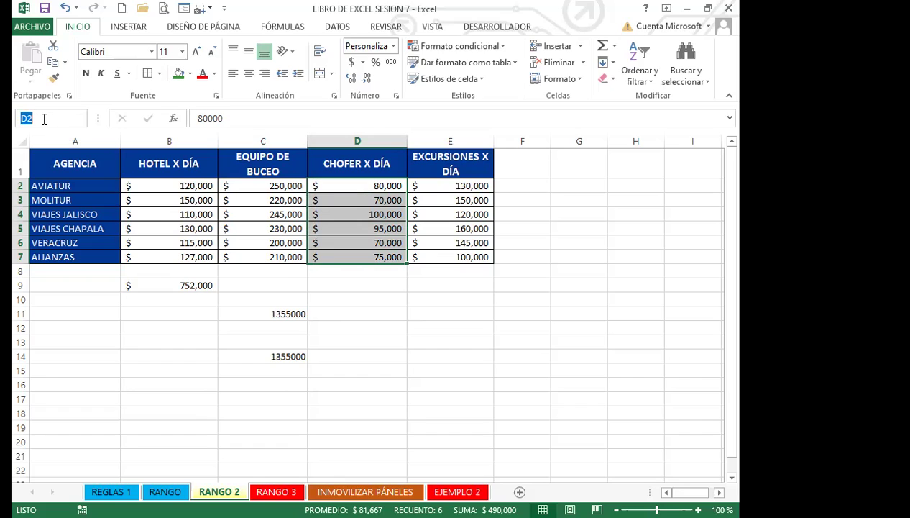
{"action": "type", "text": "CHOFER X DÚA"}
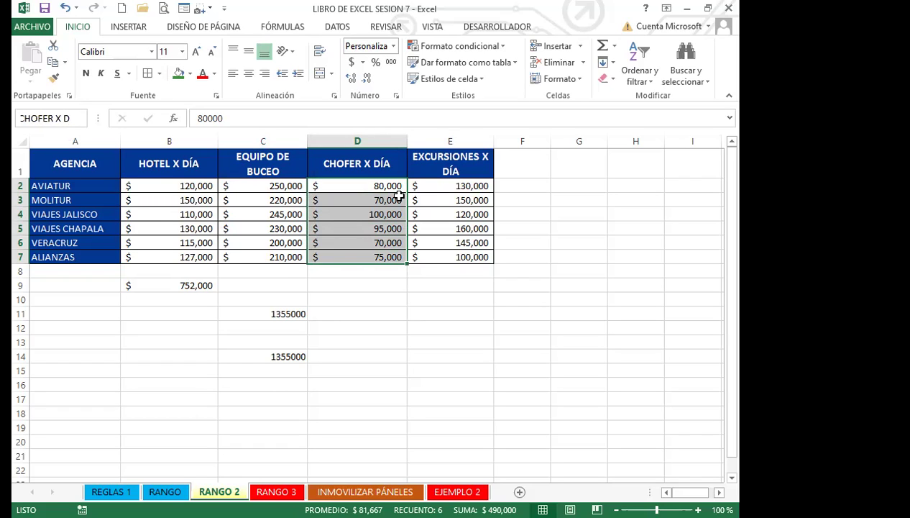
{"action": "key", "text": "BackSpace"}
{"action": "key", "text": "BackSpace"}
{"action": "type", "text": "ÍA"}
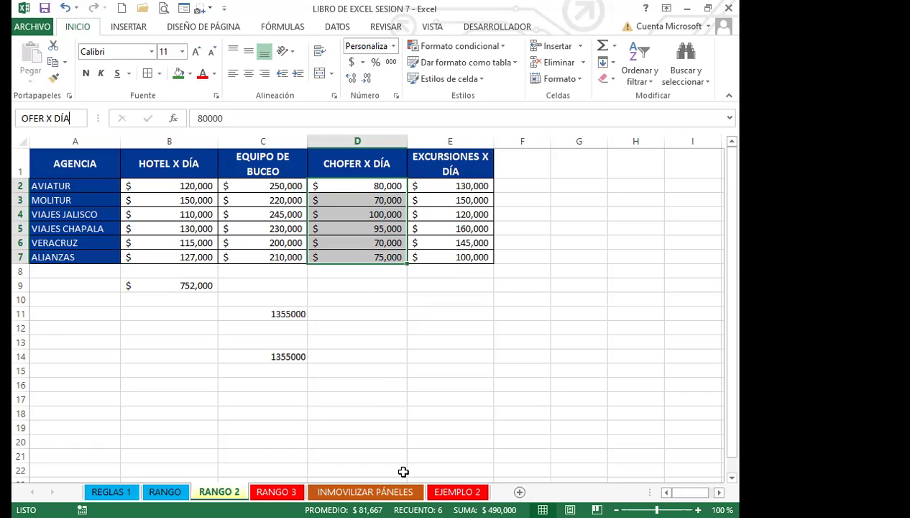
{"action": "key", "text": "Return"}
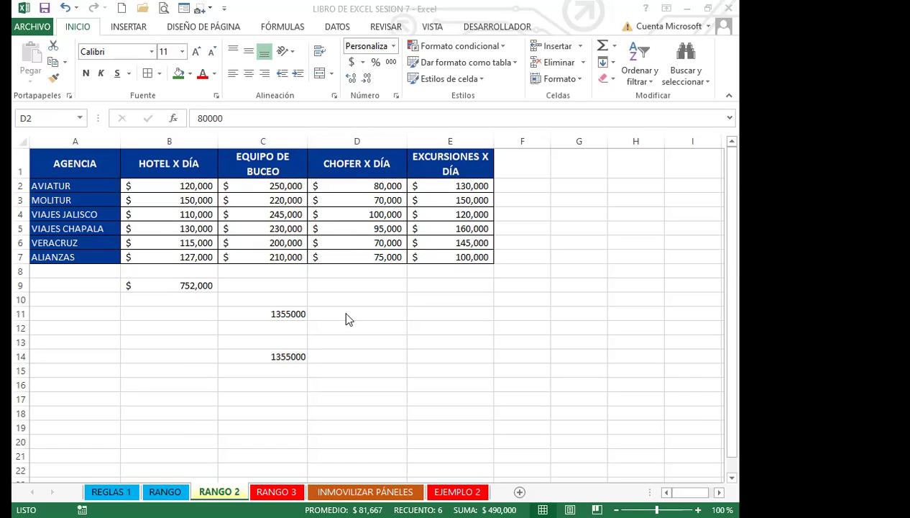
Step: Assign the name CHOFER_X_DIA to the driver prices in D2:D7 of RANGO 2
{"action": "left_click", "coordinate": [349, 187]}
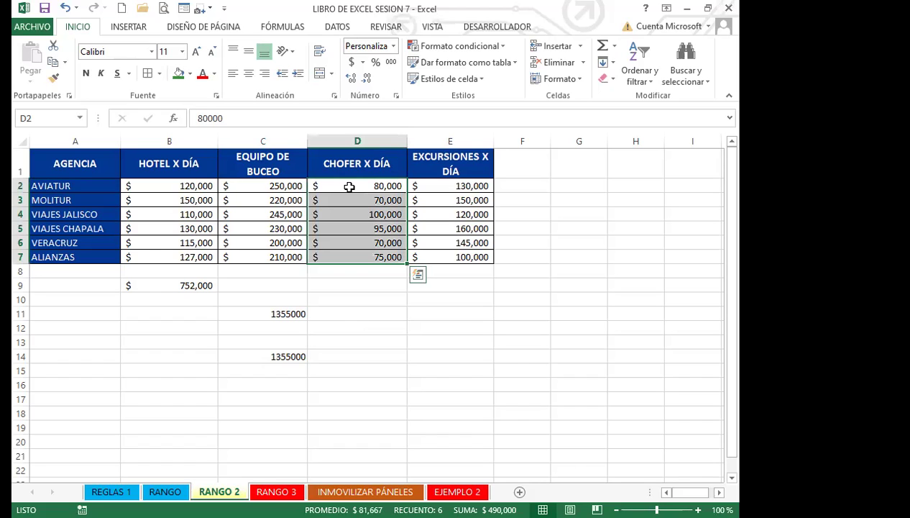
{"action": "left_click_drag", "start_coordinate": [349, 186], "coordinate": [355, 256]}
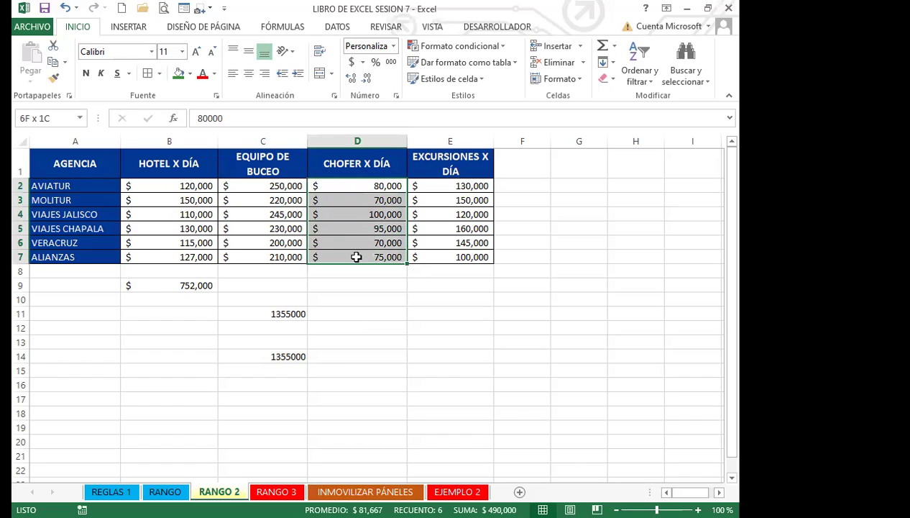
{"action": "left_click", "coordinate": [44, 120]}
{"action": "type", "text": "CHOFER"}
{"action": "type", "text": "_"}
{"action": "type", "text": "X_"}
{"action": "type", "text": "DIA"}
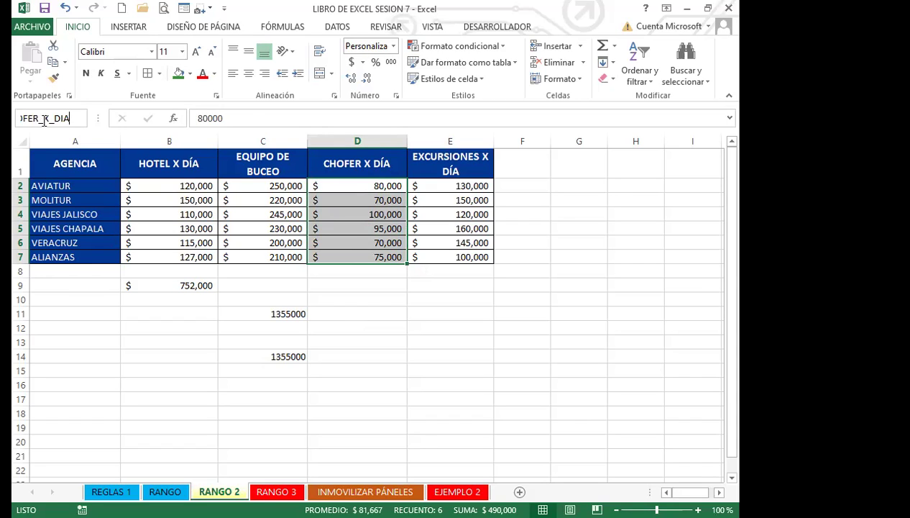
{"action": "key", "text": "Return"}
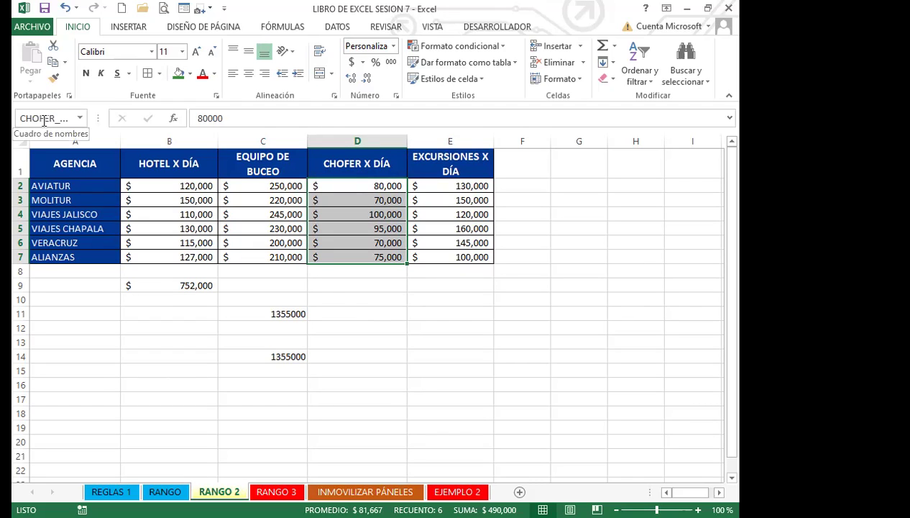
Step: Check that the Name Manager lists the CHOFER_X_DIA range among the defined names
{"action": "left_click", "coordinate": [284, 26]}
{"action": "left_click", "coordinate": [248, 62]}
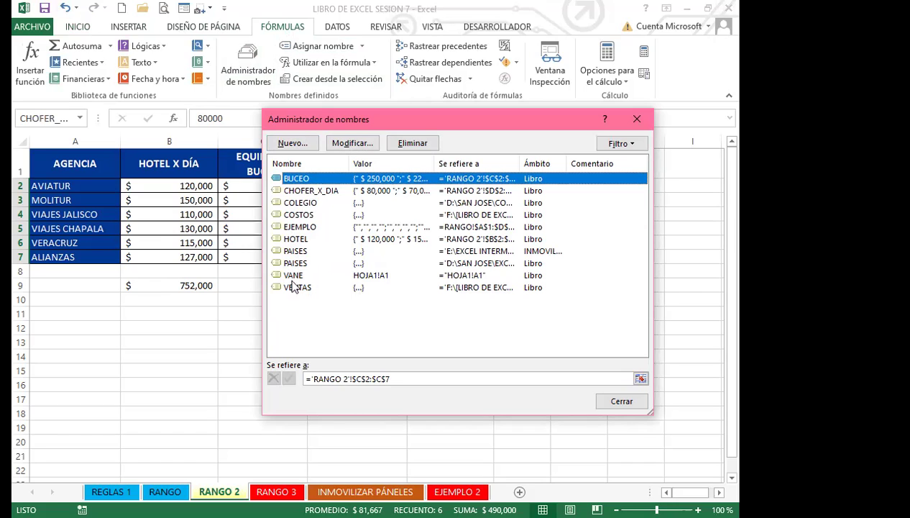
{"action": "left_click", "coordinate": [636, 123]}
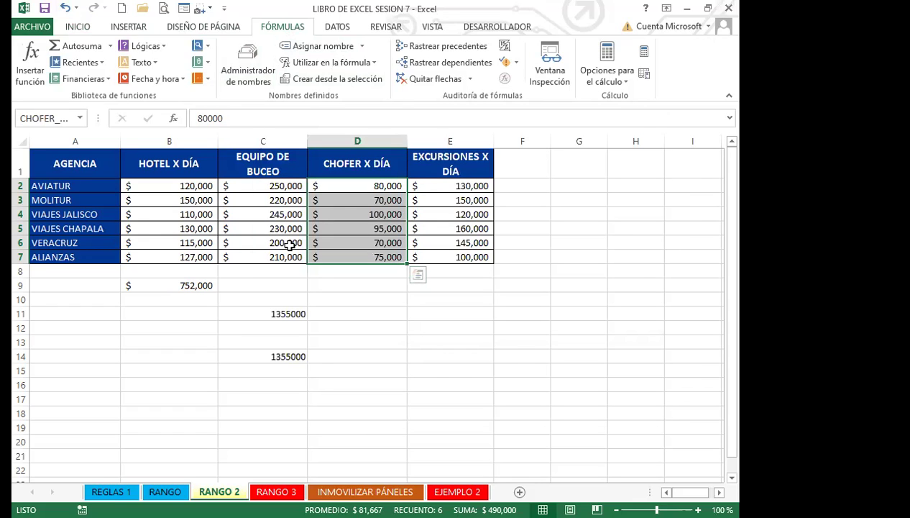
Step: Enter the formula =SUMA(CHOFER_X_DIA) in cell D10 of RANGO 2 and review the formula
{"action": "left_click", "coordinate": [356, 298]}
{"action": "type", "text": "="}
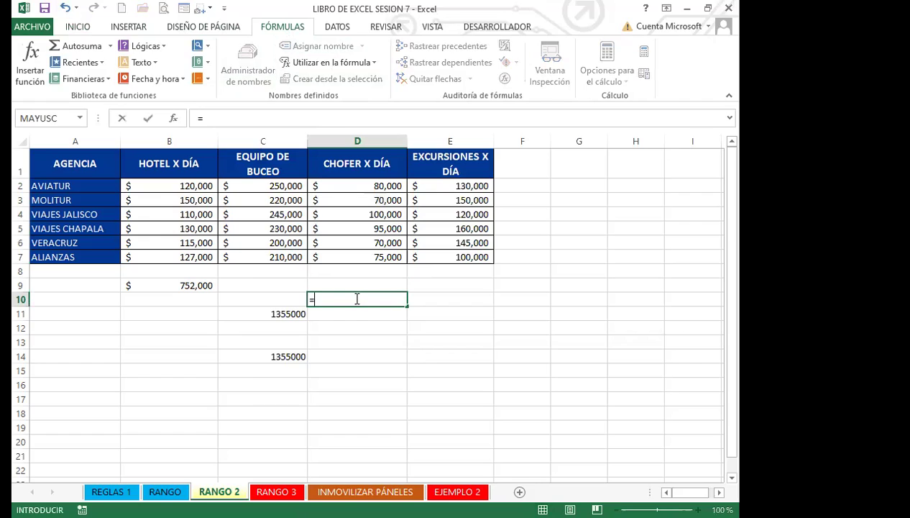
{"action": "type", "text": "SUMA"}
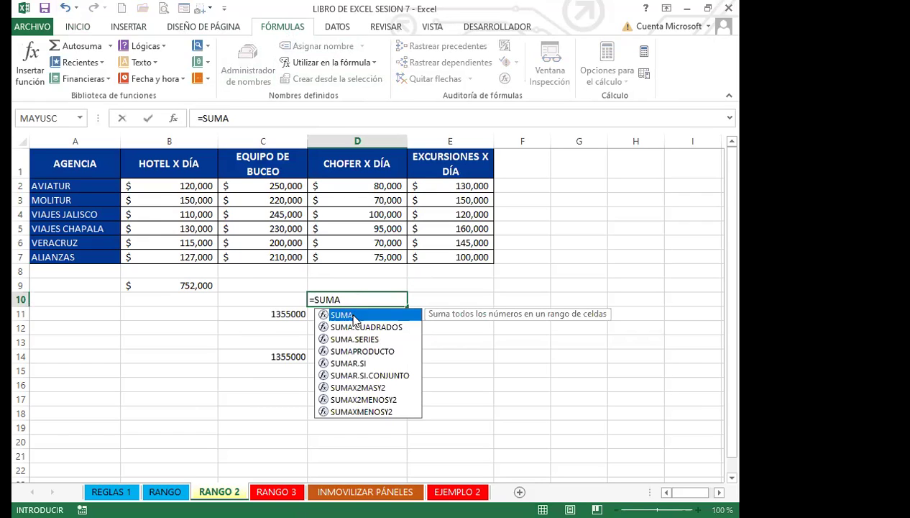
{"action": "type", "text": "(CHO"}
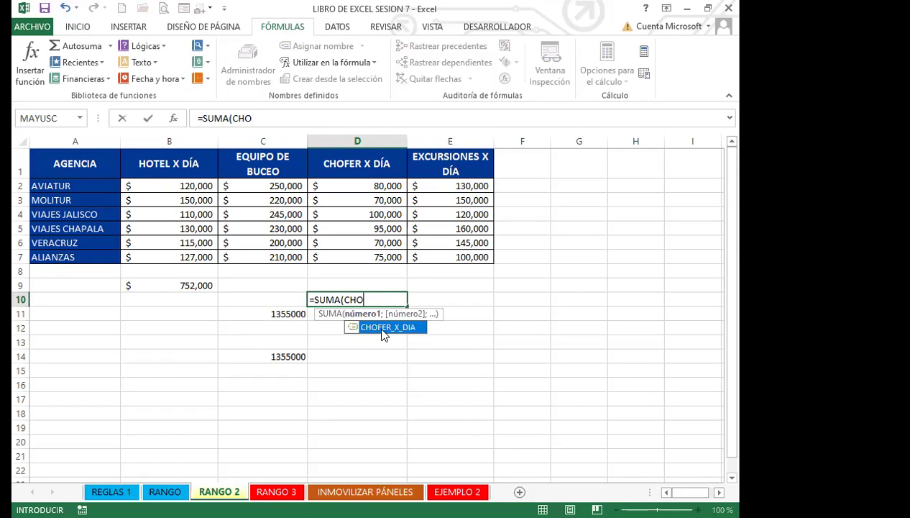
{"action": "double_click", "coordinate": [379, 326]}
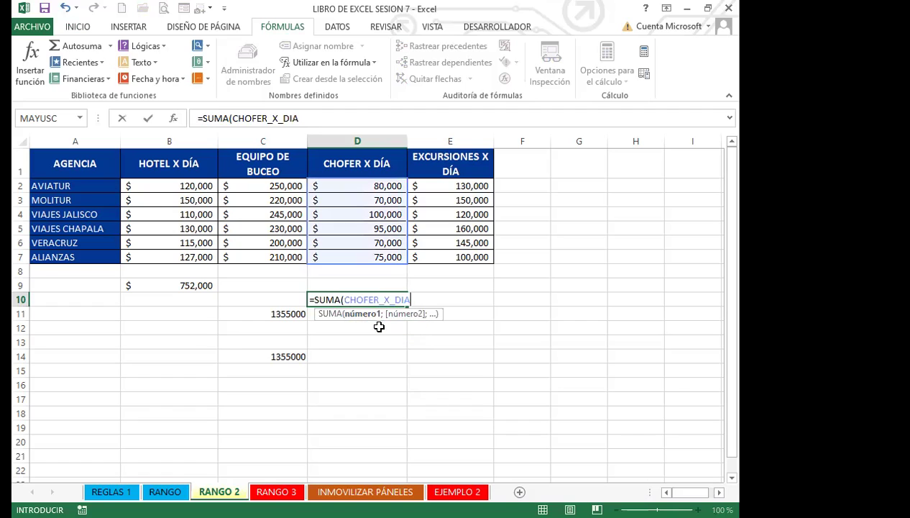
{"action": "type", "text": ")"}
{"action": "key", "text": "Return"}
{"action": "left_click", "coordinate": [366, 299]}
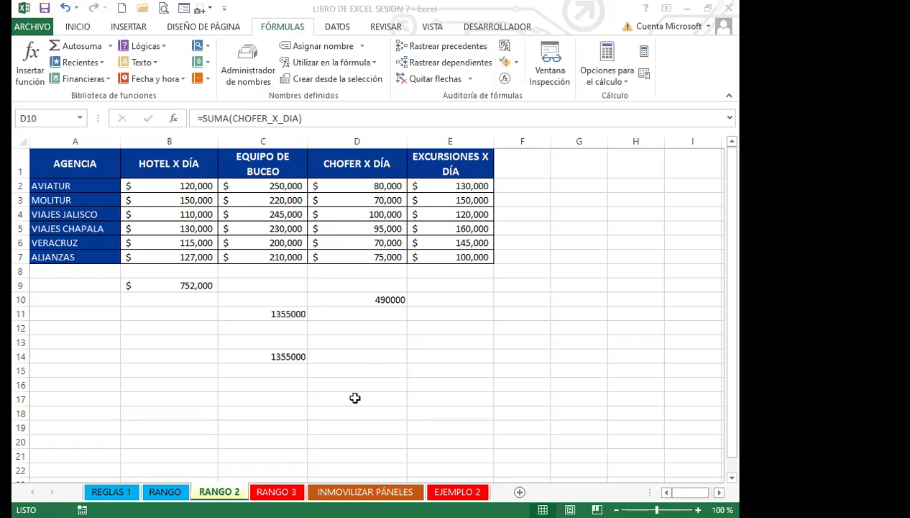
{"action": "left_click", "coordinate": [358, 299]}
{"action": "left_click", "coordinate": [364, 298]}
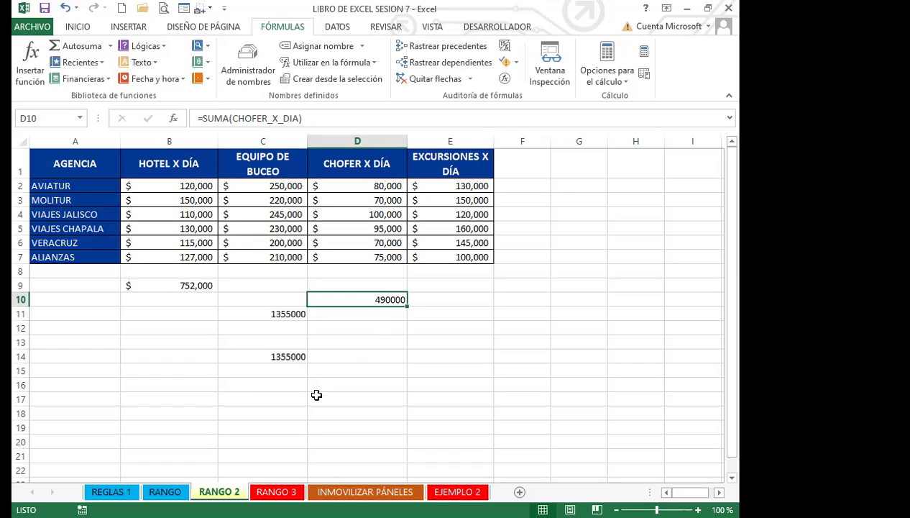
Step: Enter the formula =SUMA(CHOFER_X_DIA) in cell C4 of the TOTALES table on the RANGO 3 sheet and review it
{"action": "left_click", "coordinate": [276, 492]}
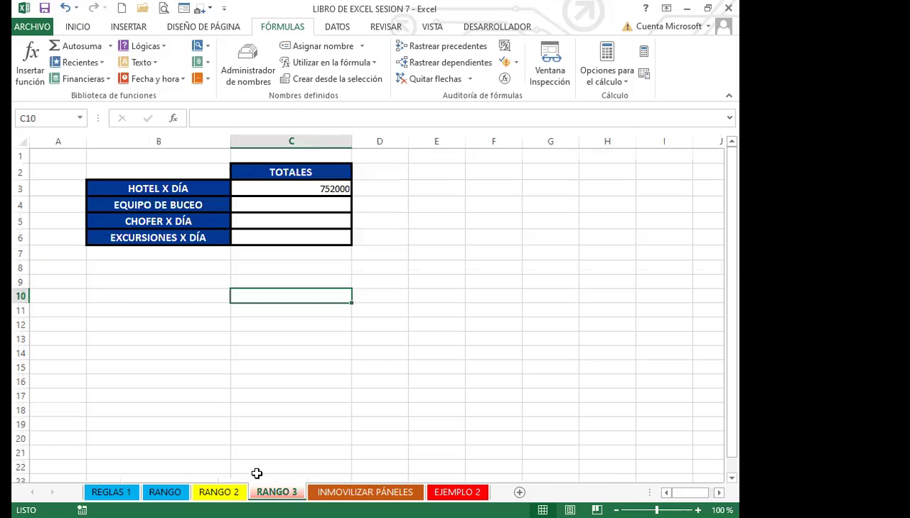
{"action": "left_click", "coordinate": [292, 206]}
{"action": "type", "text": "="}
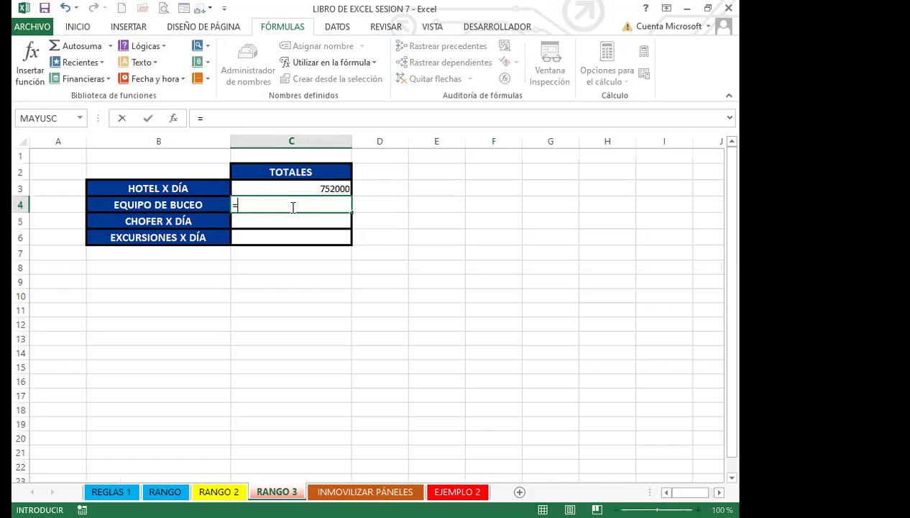
{"action": "type", "text": "SUMA"}
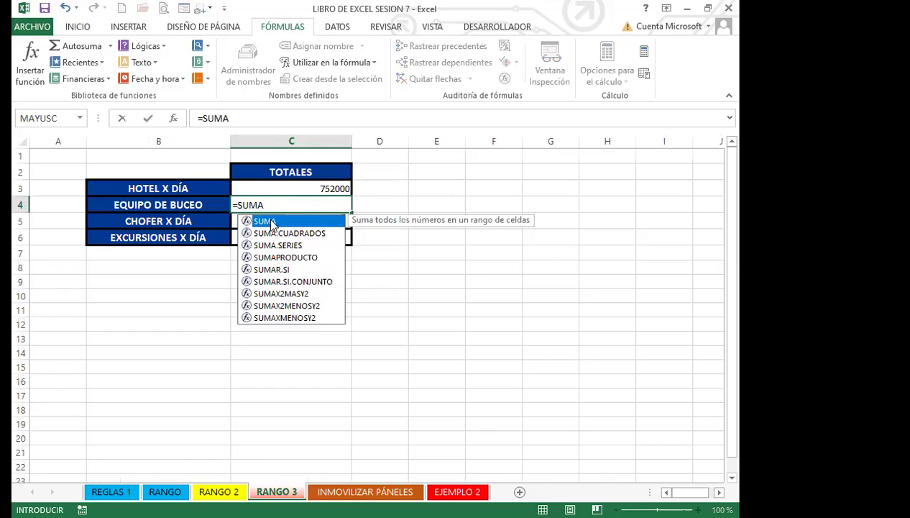
{"action": "double_click", "coordinate": [268, 221]}
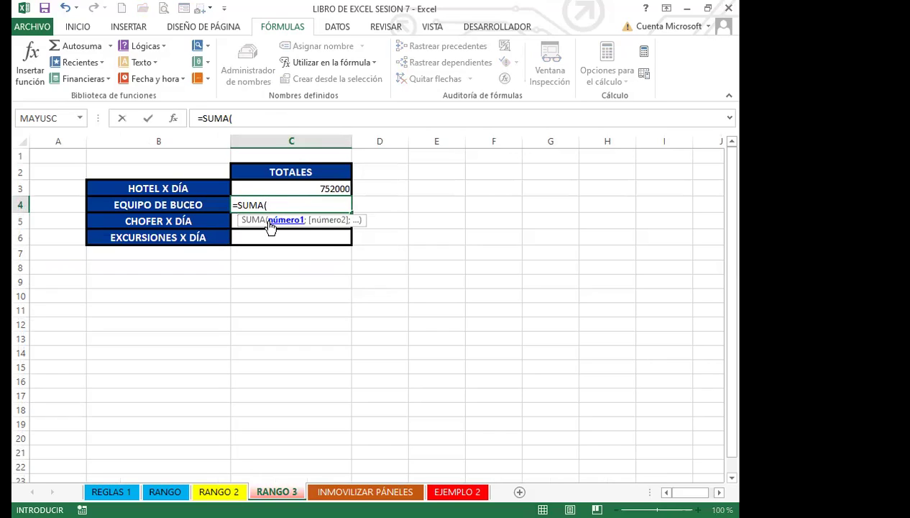
{"action": "type", "text": "CHO"}
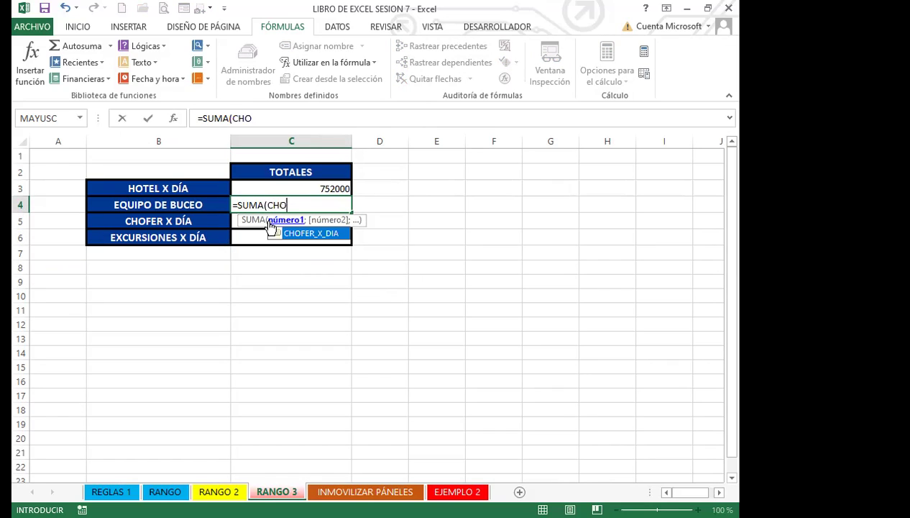
{"action": "double_click", "coordinate": [308, 233]}
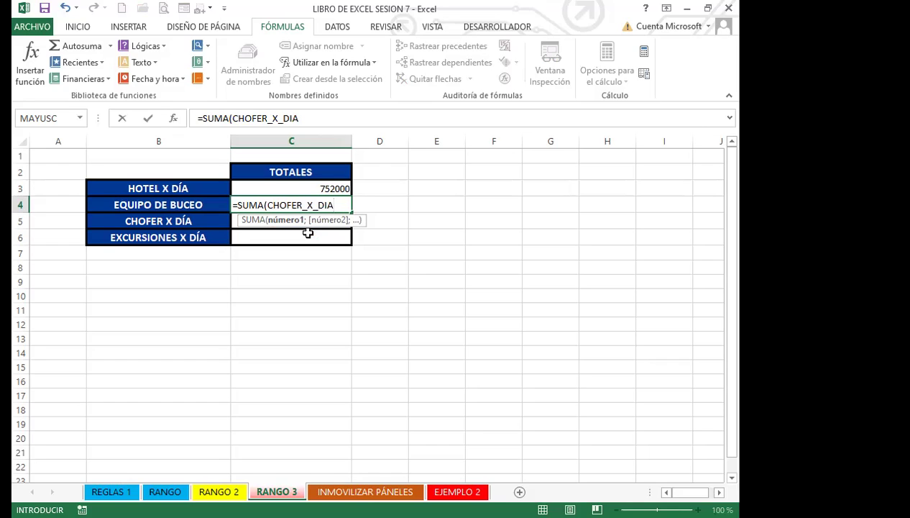
{"action": "type", "text": "("}
{"action": "key", "text": "BackSpace"}
{"action": "type", "text": ")"}
{"action": "key", "text": "Return"}
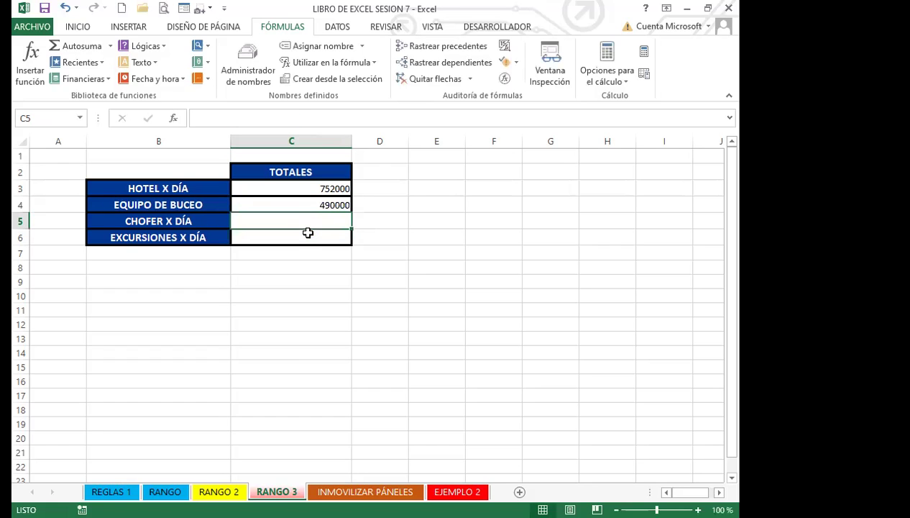
{"action": "left_click", "coordinate": [290, 204]}
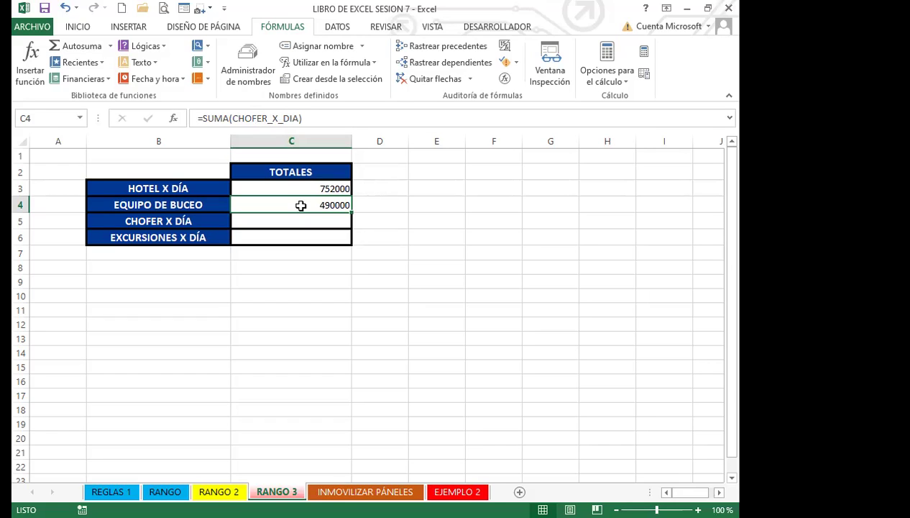
Step: Apply the accounting number format with the $ symbol to the TOTALES cells C3:C6
{"action": "left_click", "coordinate": [315, 227]}
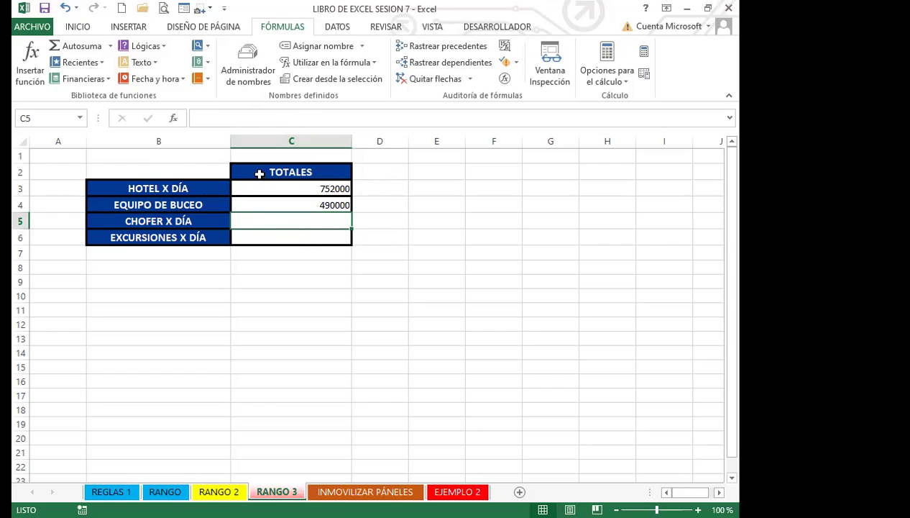
{"action": "left_click_drag", "start_coordinate": [291, 188], "coordinate": [293, 233]}
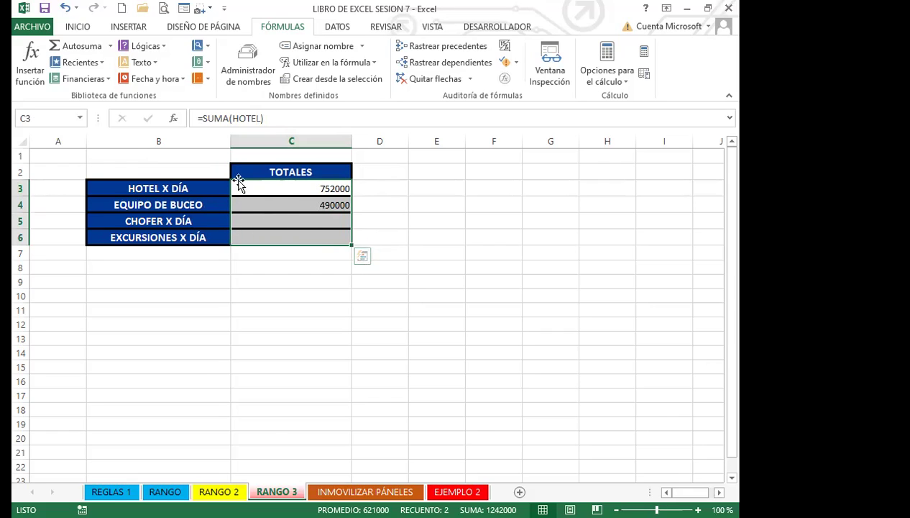
{"action": "left_click", "coordinate": [77, 27]}
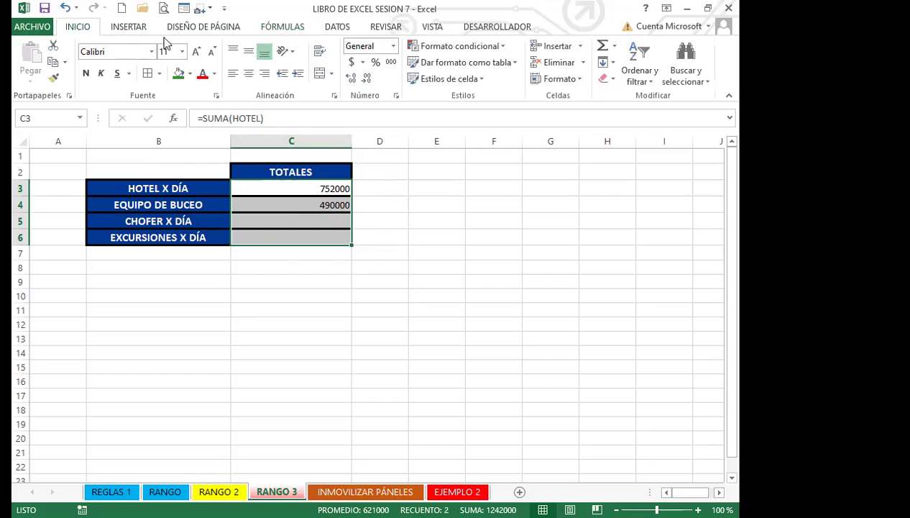
{"action": "left_click", "coordinate": [351, 63]}
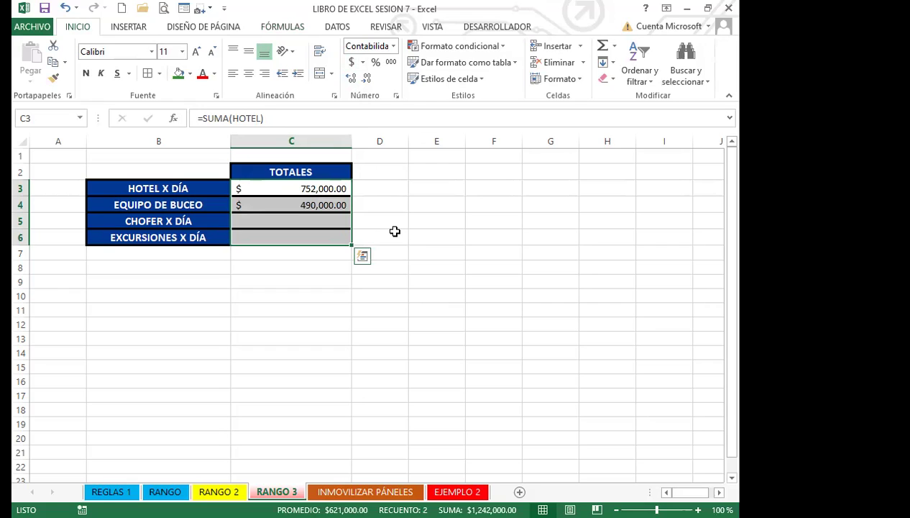
{"action": "left_click", "coordinate": [286, 191]}
{"action": "left_click_drag", "start_coordinate": [285, 191], "coordinate": [274, 229]}
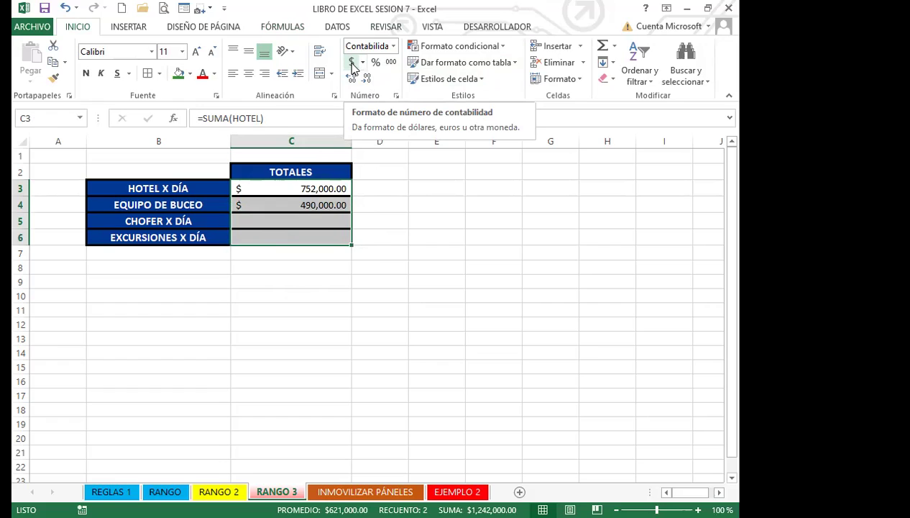
{"action": "left_click", "coordinate": [367, 217]}
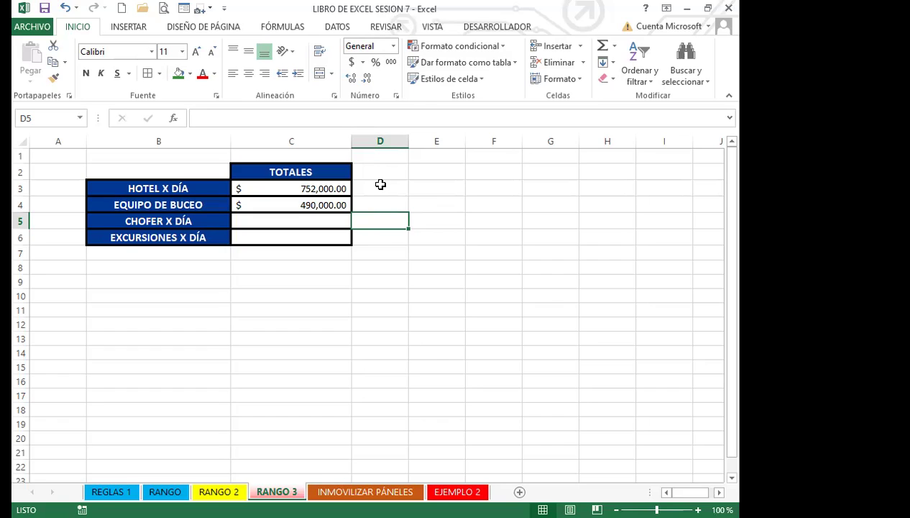
Step: Copy the CHOFER_X_DIA total from C4 down to C5, clear C4, and review the formula in C5
{"action": "left_click", "coordinate": [369, 260]}
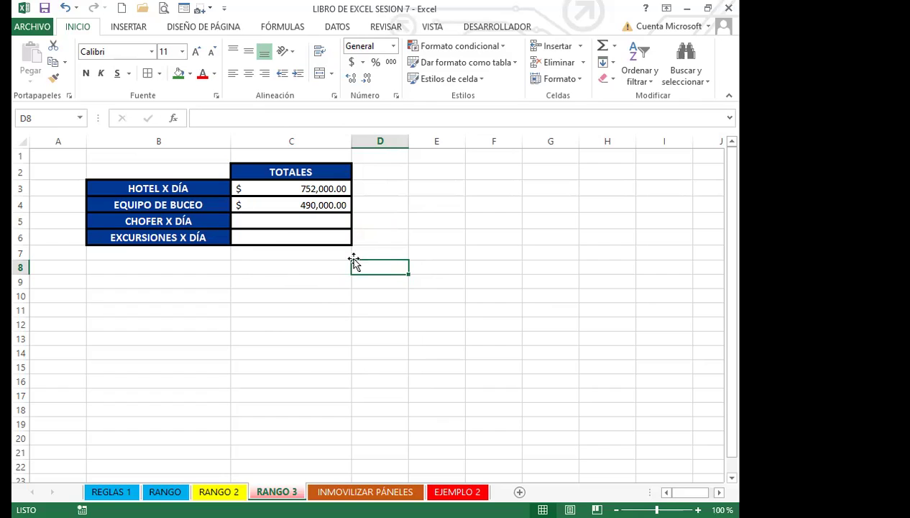
{"action": "left_click", "coordinate": [275, 222]}
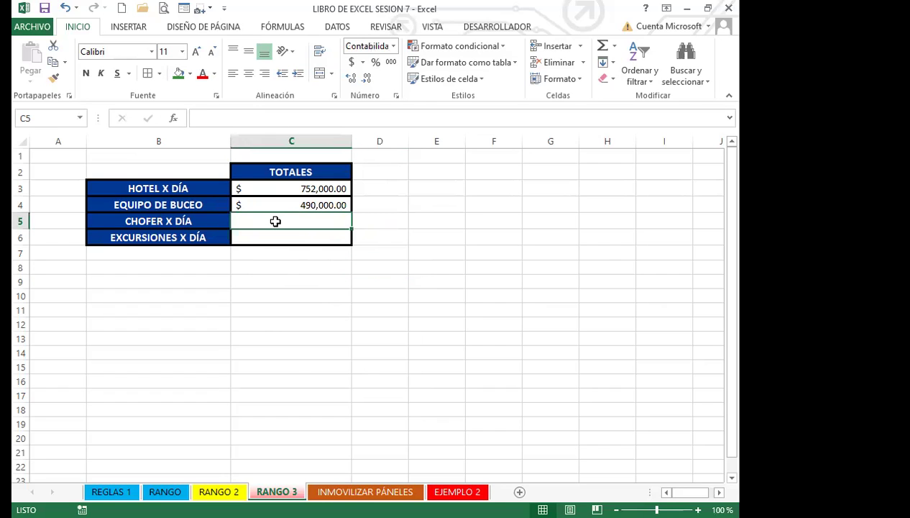
{"action": "left_click", "coordinate": [301, 206]}
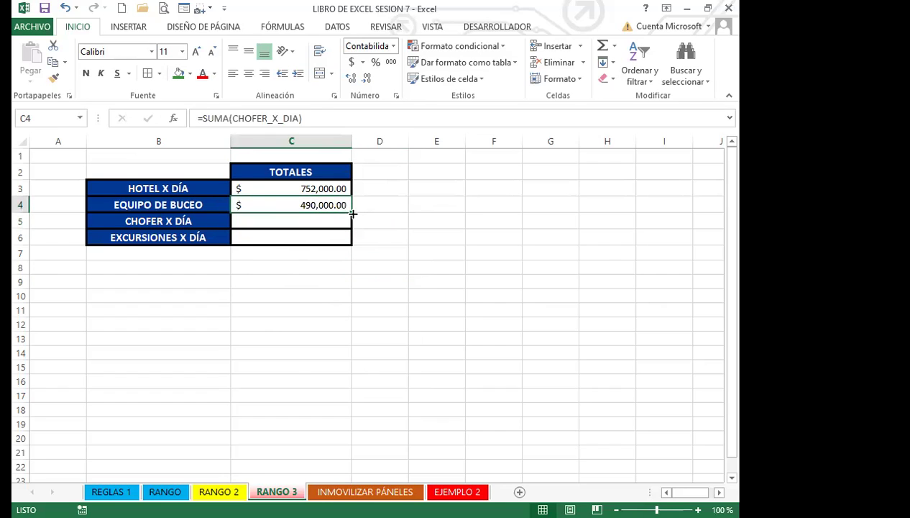
{"action": "left_click_drag", "start_coordinate": [352, 216], "coordinate": [309, 223]}
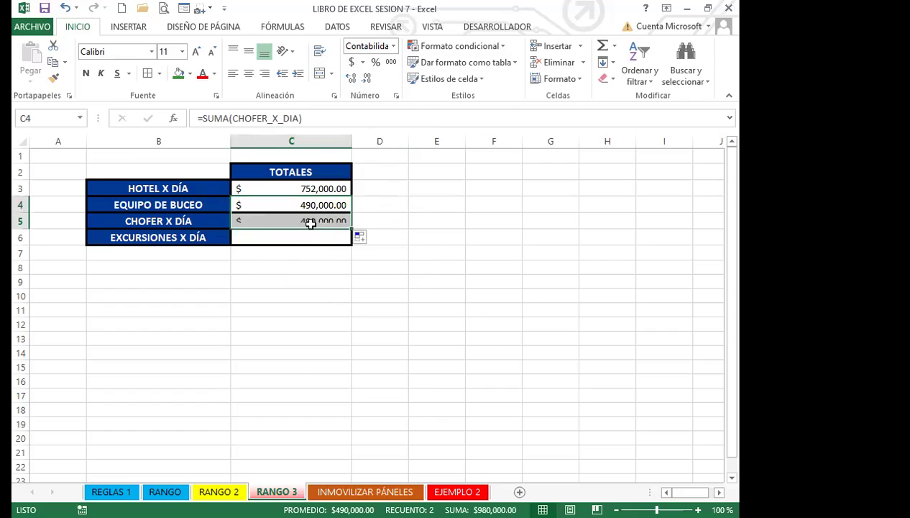
{"action": "left_click", "coordinate": [285, 205]}
{"action": "key", "text": "Delete"}
{"action": "left_click", "coordinate": [421, 233]}
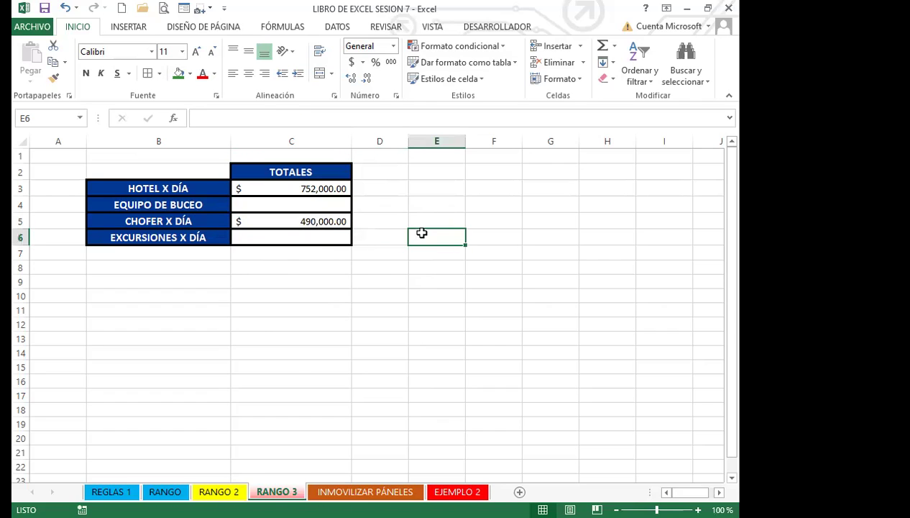
{"action": "left_click", "coordinate": [258, 223]}
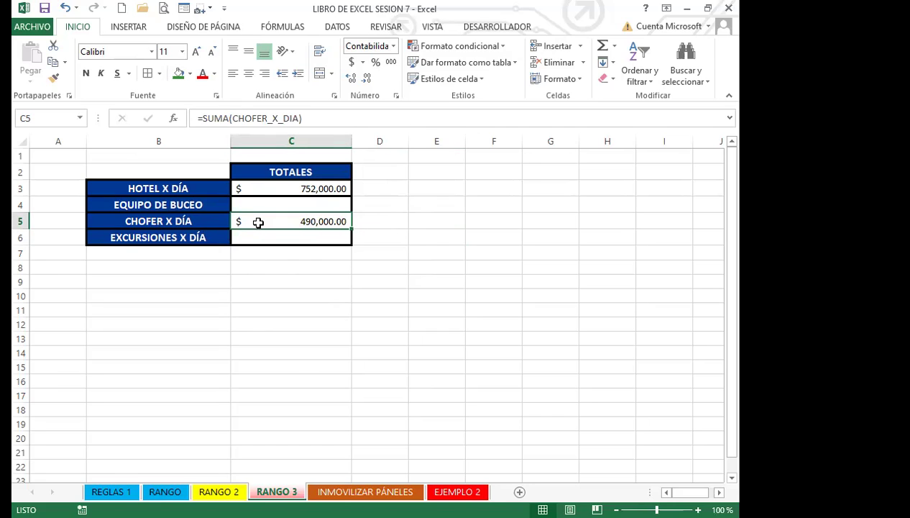
{"action": "left_click", "coordinate": [349, 281]}
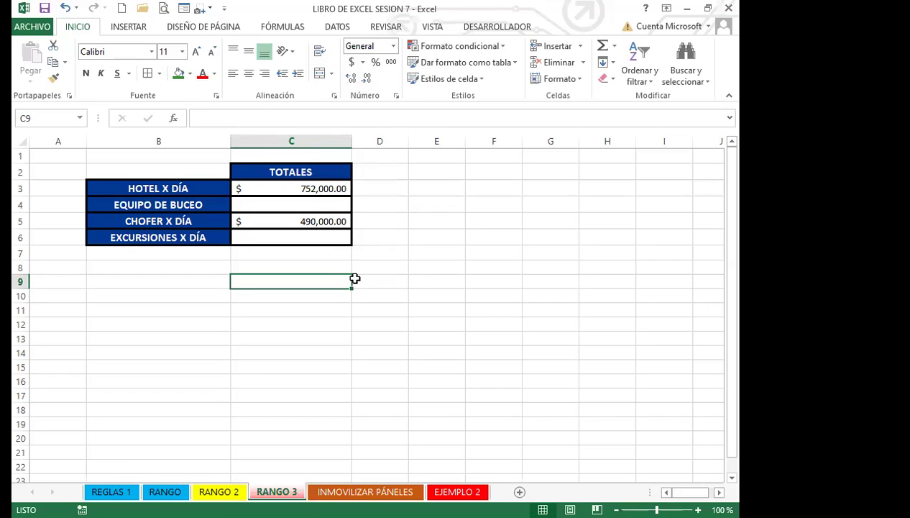
{"action": "left_click", "coordinate": [302, 307]}
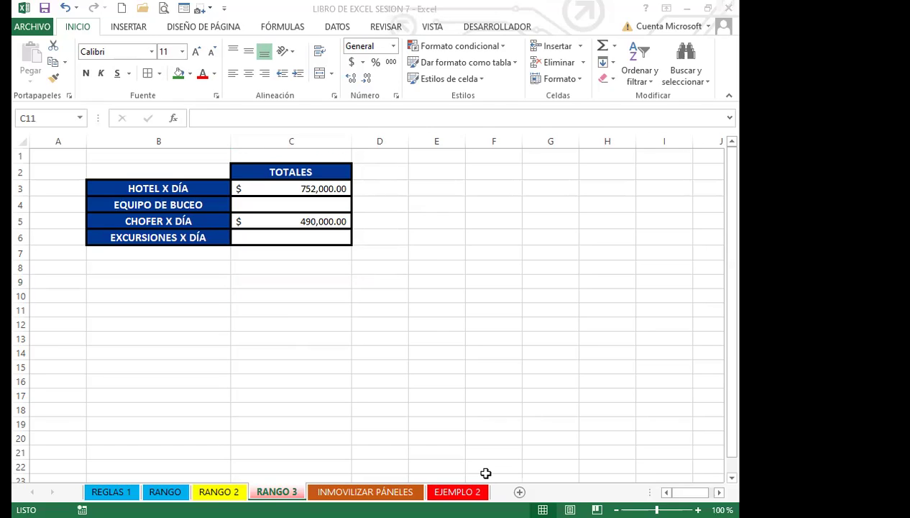
Step: Switch to the slide presentation and read slide 9, which explains INMOVILIZAR PÁNELES
{"action": "key", "text": "alt+Tab"}
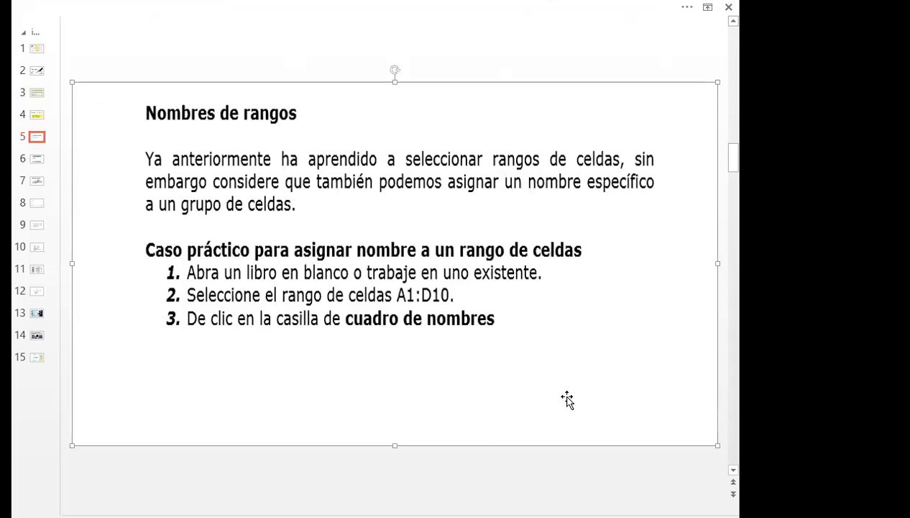
{"action": "left_click", "coordinate": [302, 42]}
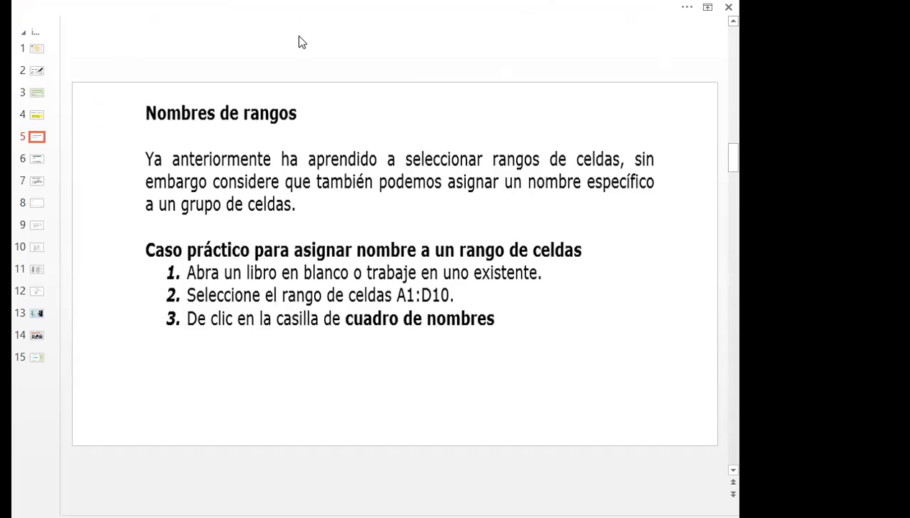
{"action": "left_click", "coordinate": [40, 246]}
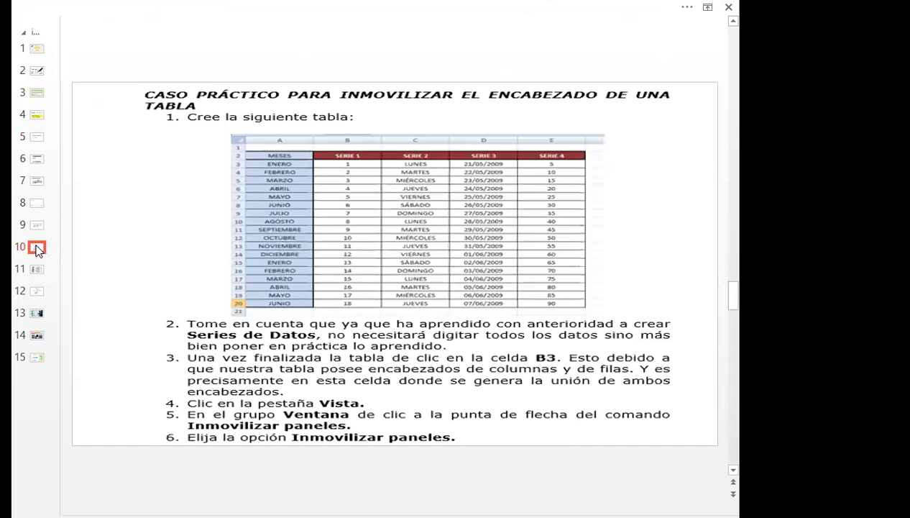
{"action": "left_click", "coordinate": [33, 225]}
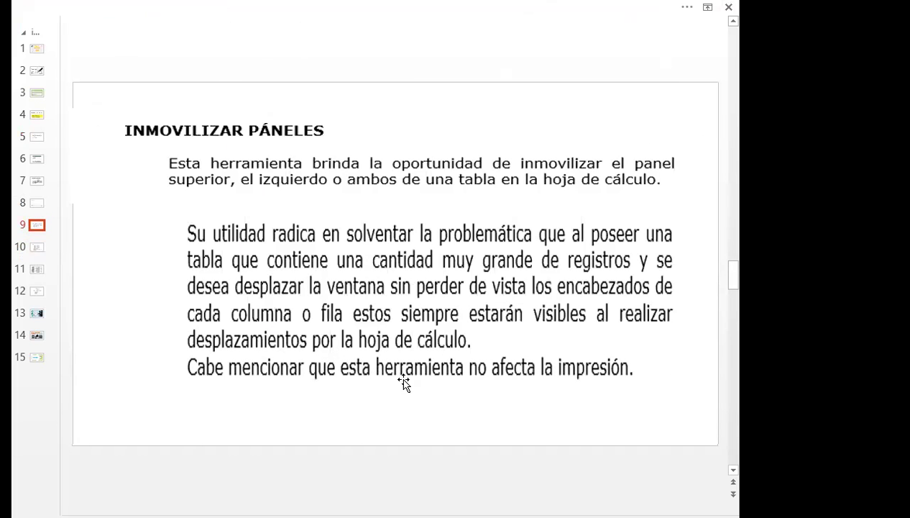
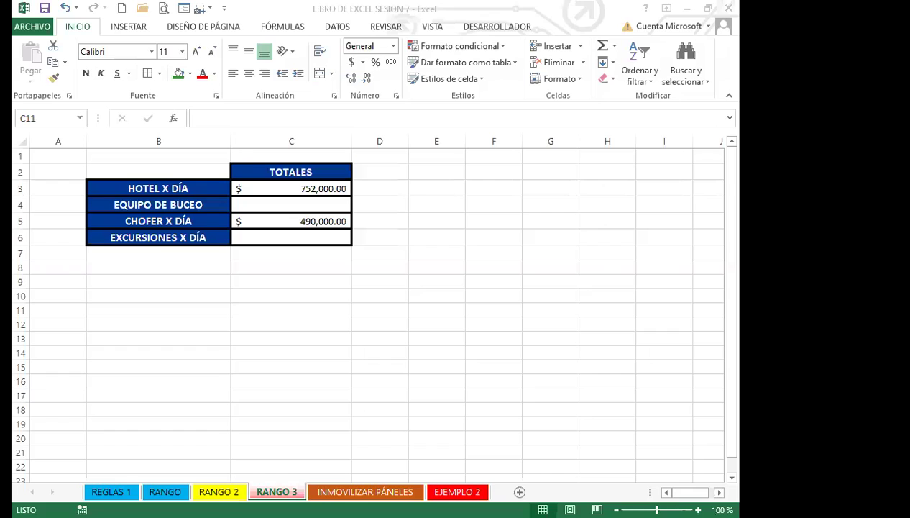
Step: On the INMOVILIZAR PÁNELES sheet, extend the table's series from rows 19 and 20 down to row 50
{"action": "left_click", "coordinate": [367, 492]}
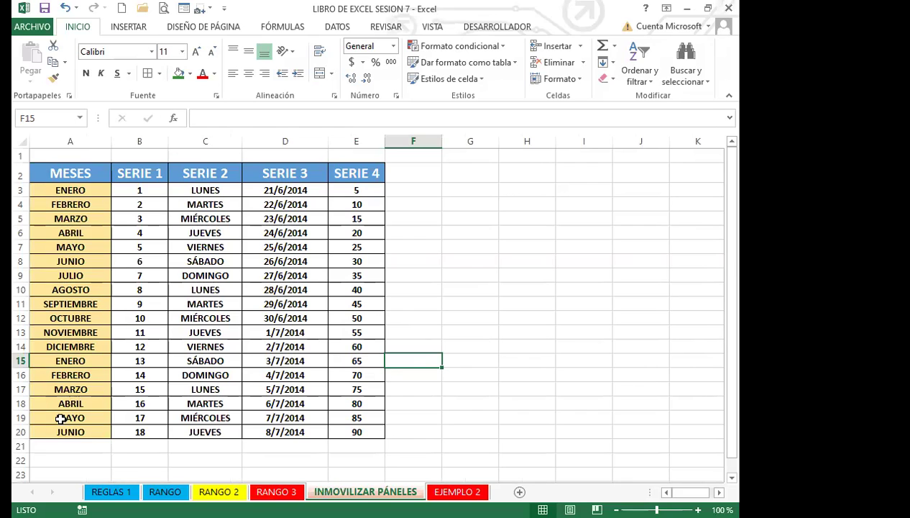
{"action": "left_click", "coordinate": [91, 418]}
{"action": "left_click_drag", "start_coordinate": [92, 418], "coordinate": [386, 463]}
{"action": "scroll", "coordinate": [157, 320], "scroll_direction": "up", "scroll_amount": 9}
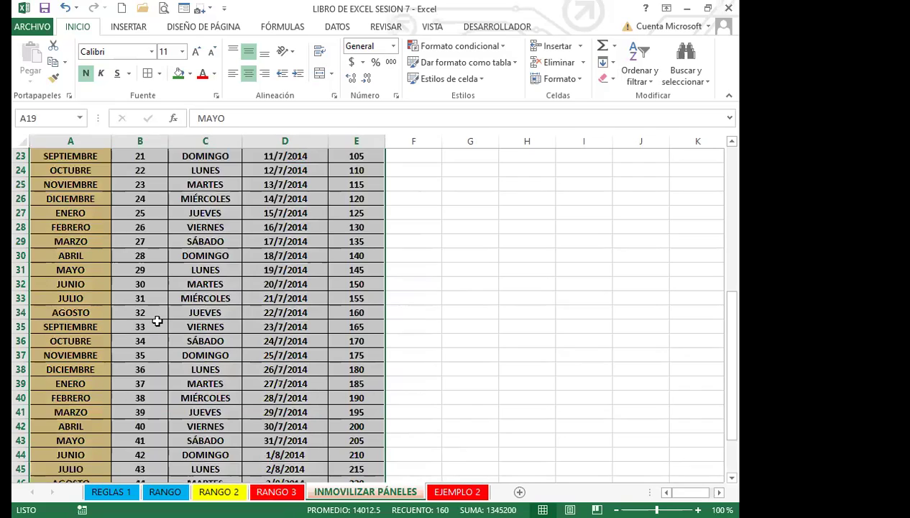
{"action": "scroll", "coordinate": [157, 319], "scroll_direction": "up", "scroll_amount": 1}
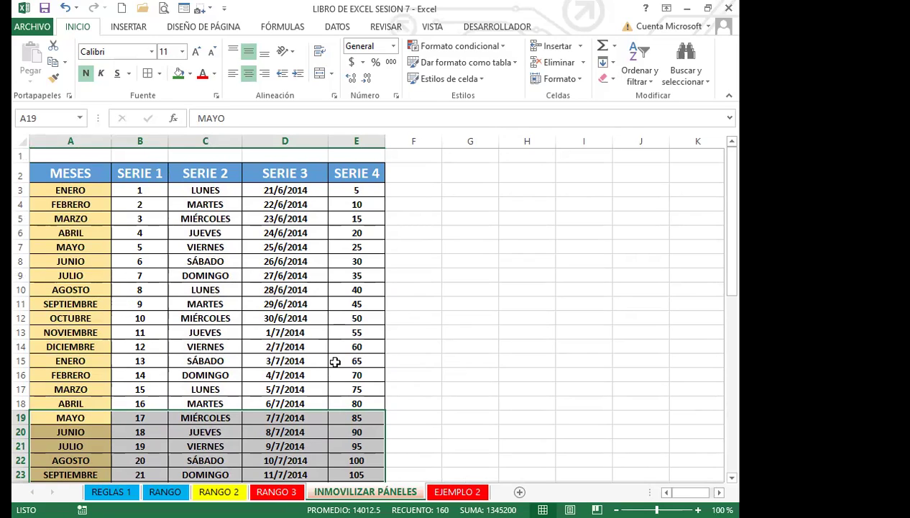
Step: Examine the extended MESES and SERIE table from its headers through its lower rows and back
{"action": "left_click", "coordinate": [423, 374]}
{"action": "scroll", "coordinate": [271, 400], "scroll_direction": "down", "scroll_amount": 3}
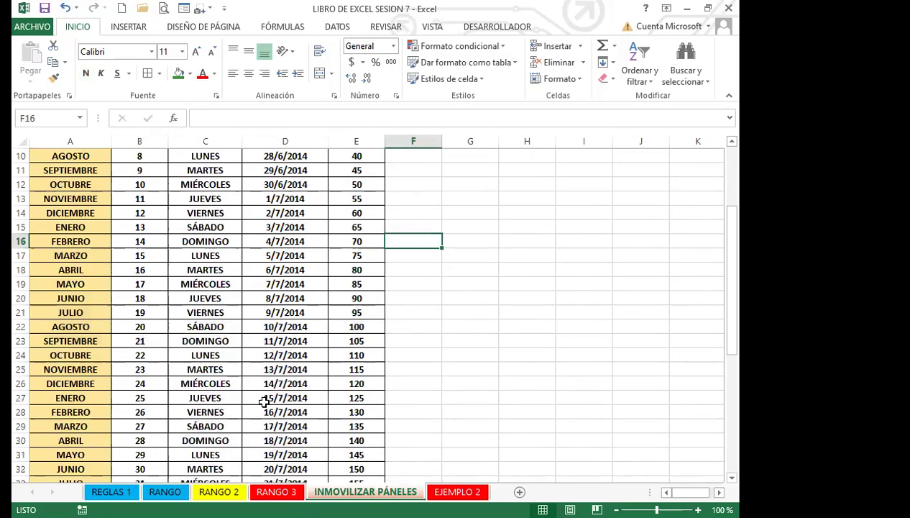
{"action": "scroll", "coordinate": [265, 400], "scroll_direction": "down", "scroll_amount": 8}
{"action": "scroll", "coordinate": [264, 401], "scroll_direction": "up", "scroll_amount": 4}
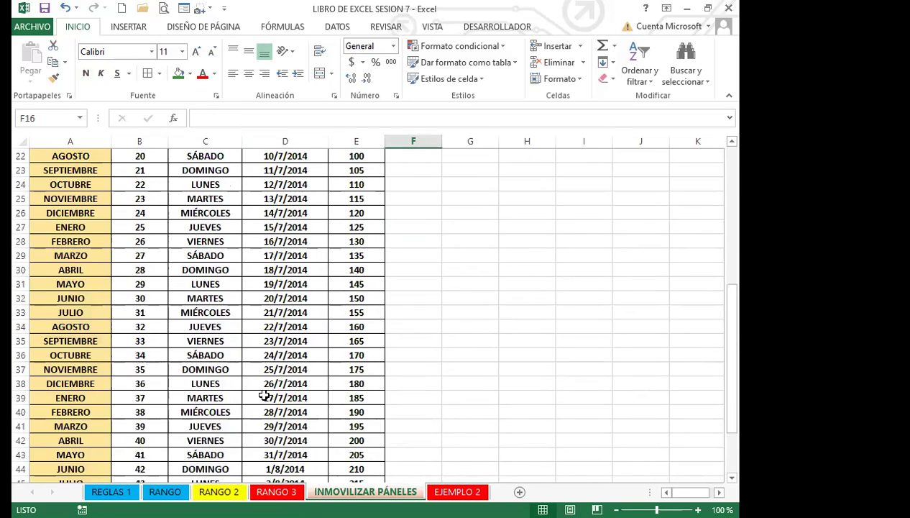
{"action": "scroll", "coordinate": [265, 396], "scroll_direction": "up", "scroll_amount": 7}
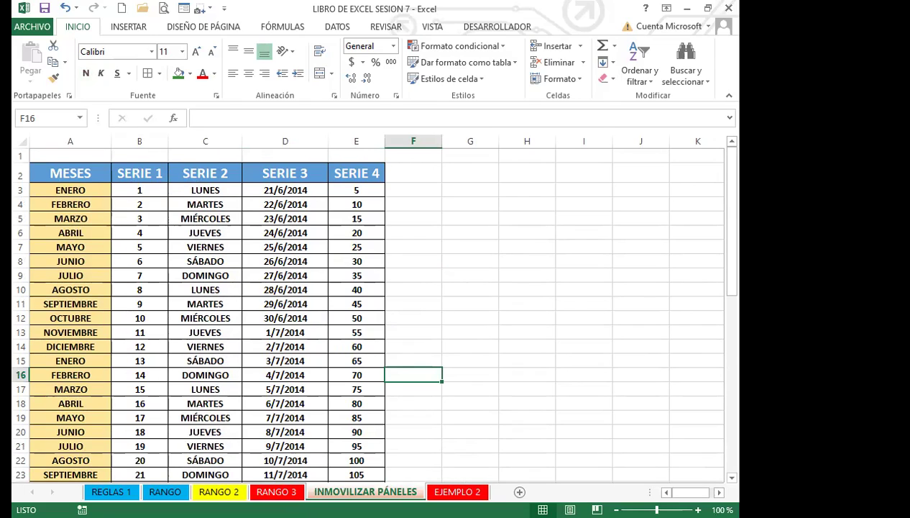
{"action": "key", "text": "alt+Tab"}
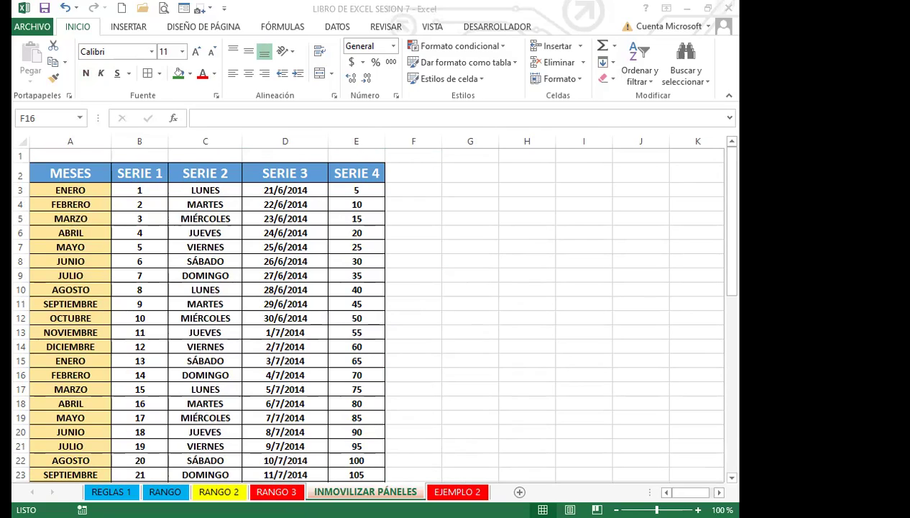
{"action": "key", "text": "alt+Tab"}
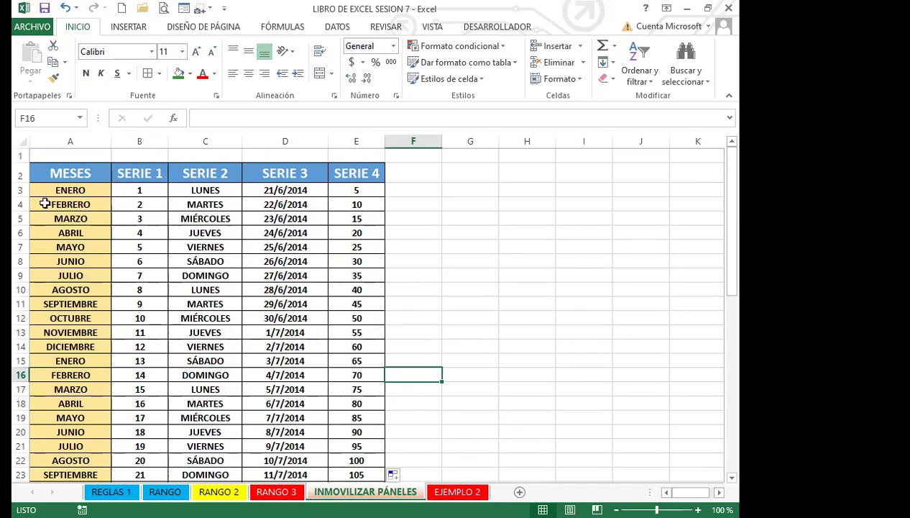
Step: Freeze the panes at cell B3 so that rows 1 and 2 and the MESES column stay fixed
{"action": "left_click", "coordinate": [136, 189]}
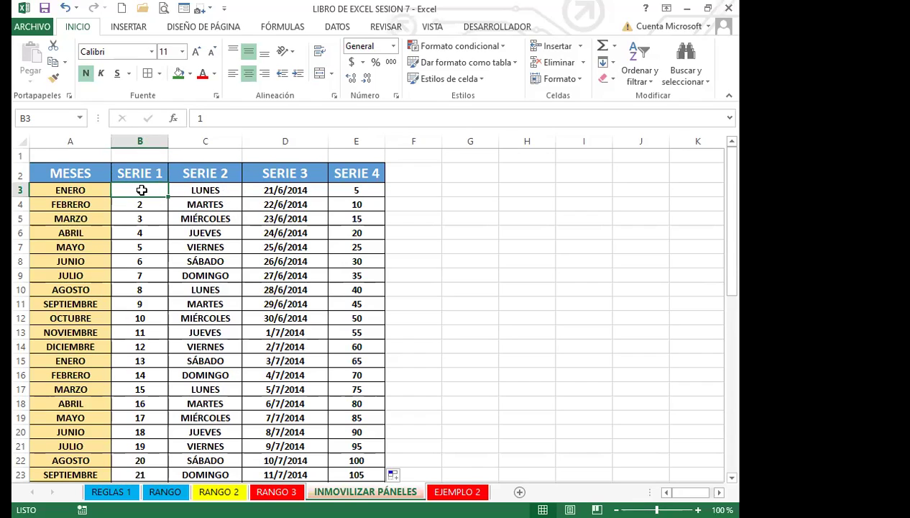
{"action": "left_click", "coordinate": [425, 27]}
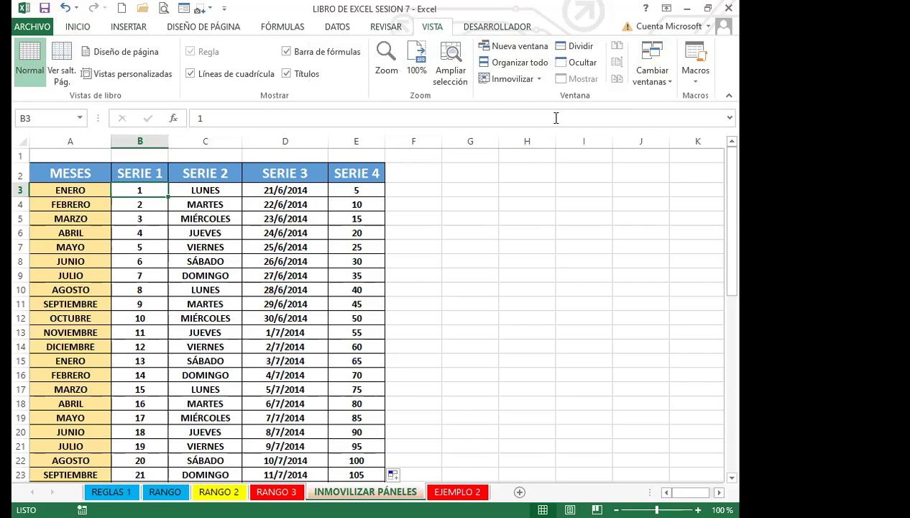
{"action": "left_click", "coordinate": [540, 80]}
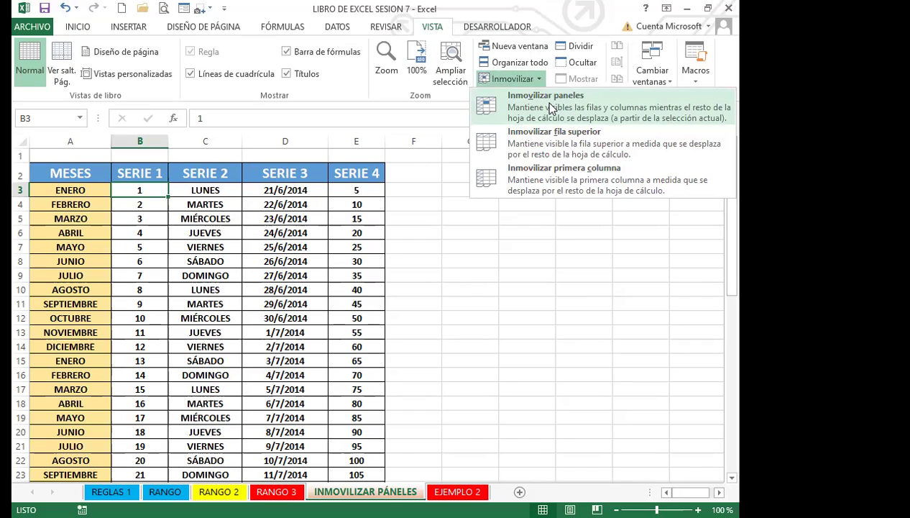
{"action": "left_click", "coordinate": [549, 106]}
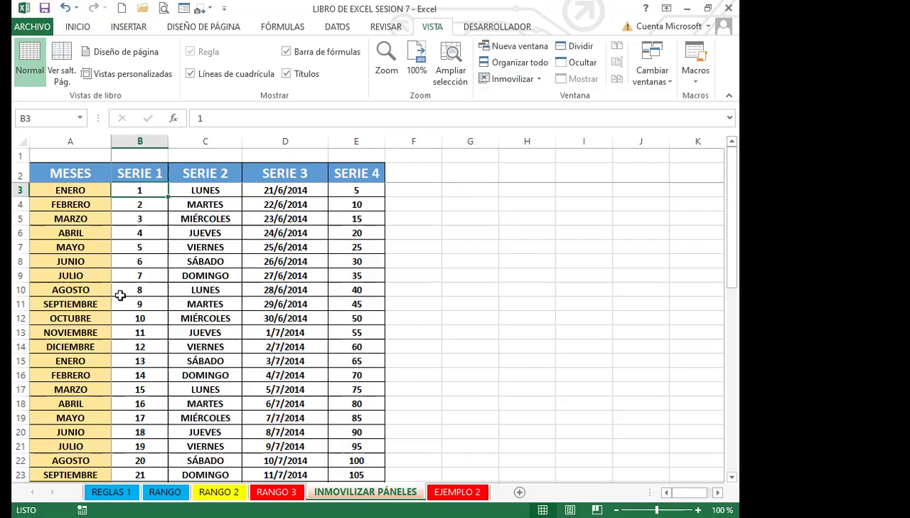
Step: Undo and redo the table's series fill, and unfreeze the sheet's panes
{"action": "key", "text": "ctrl+z"}
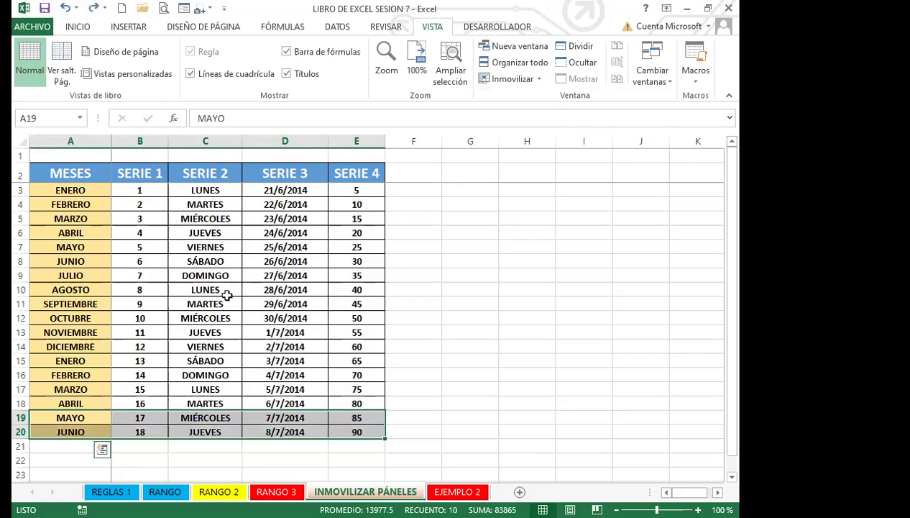
{"action": "key", "text": "ctrl+y"}
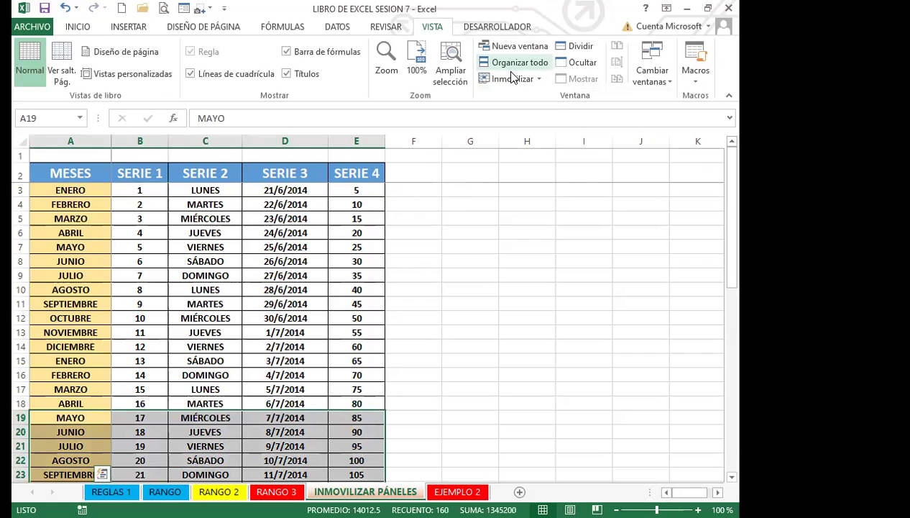
{"action": "left_click", "coordinate": [404, 277]}
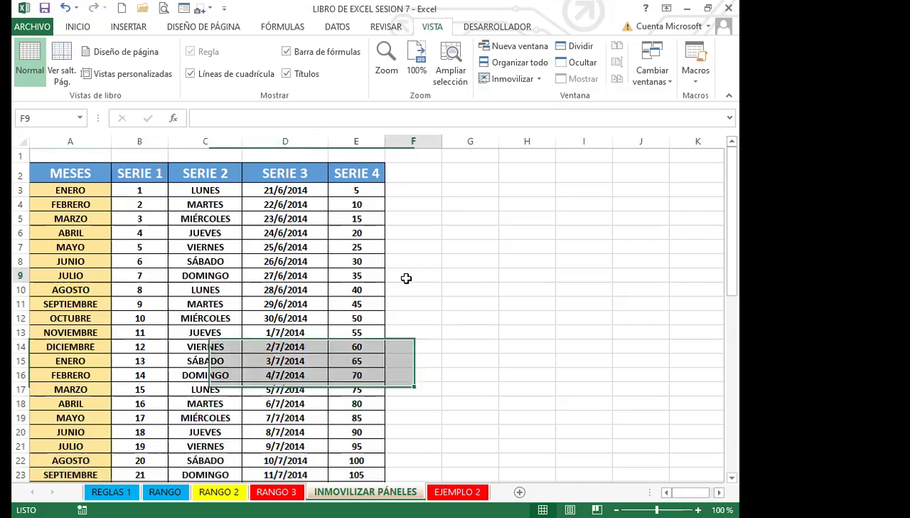
Step: Examine how the headers behave with unfrozen panes from the table's first row to beyond its end and back
{"action": "scroll", "coordinate": [401, 287], "scroll_direction": "down", "scroll_amount": 4}
{"action": "scroll", "coordinate": [390, 360], "scroll_direction": "down", "scroll_amount": 20}
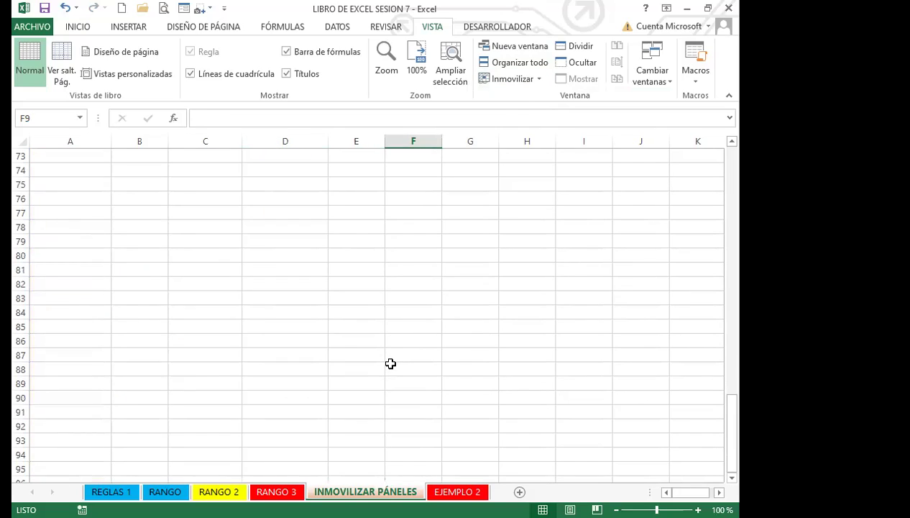
{"action": "scroll", "coordinate": [391, 360], "scroll_direction": "up", "scroll_amount": 20}
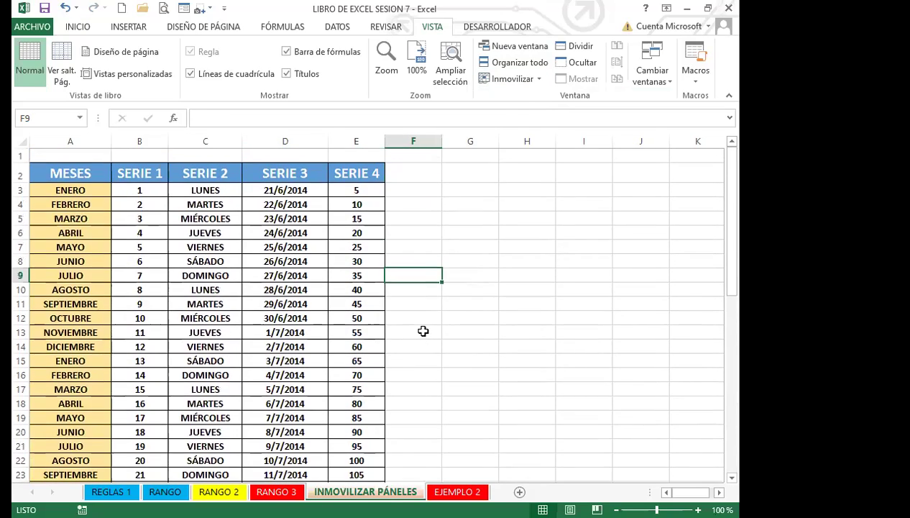
{"action": "scroll", "coordinate": [422, 326], "scroll_direction": "down", "scroll_amount": 17}
{"action": "scroll", "coordinate": [421, 374], "scroll_direction": "up", "scroll_amount": 16}
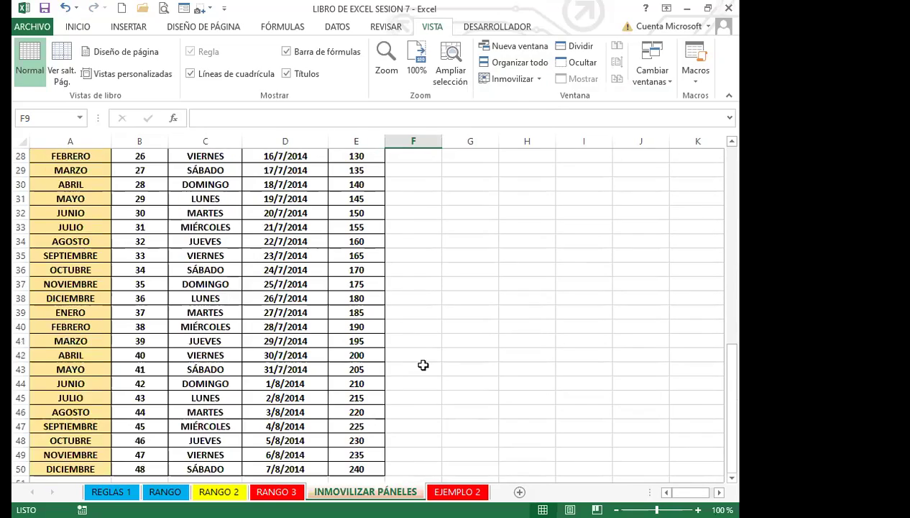
{"action": "scroll", "coordinate": [421, 356], "scroll_direction": "up", "scroll_amount": 1}
{"action": "left_click", "coordinate": [421, 350]}
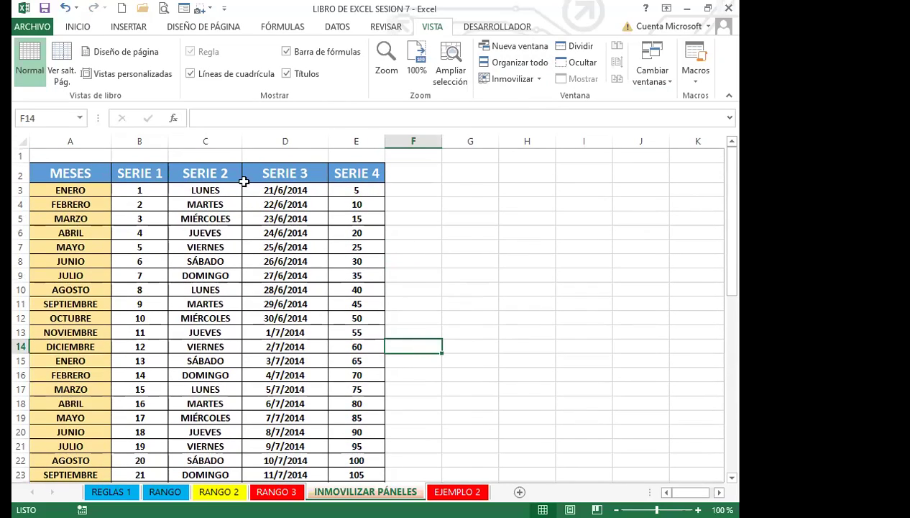
Step: Freeze the panes again at cell B3 and check the header row down past row 50 and back
{"action": "left_click", "coordinate": [147, 185]}
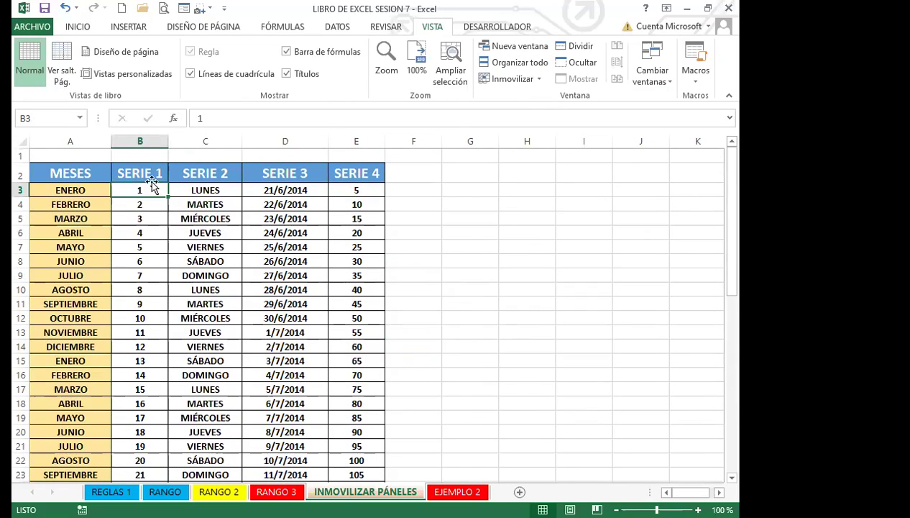
{"action": "left_click", "coordinate": [535, 106]}
{"action": "scroll", "coordinate": [425, 335], "scroll_direction": "down", "scroll_amount": 4}
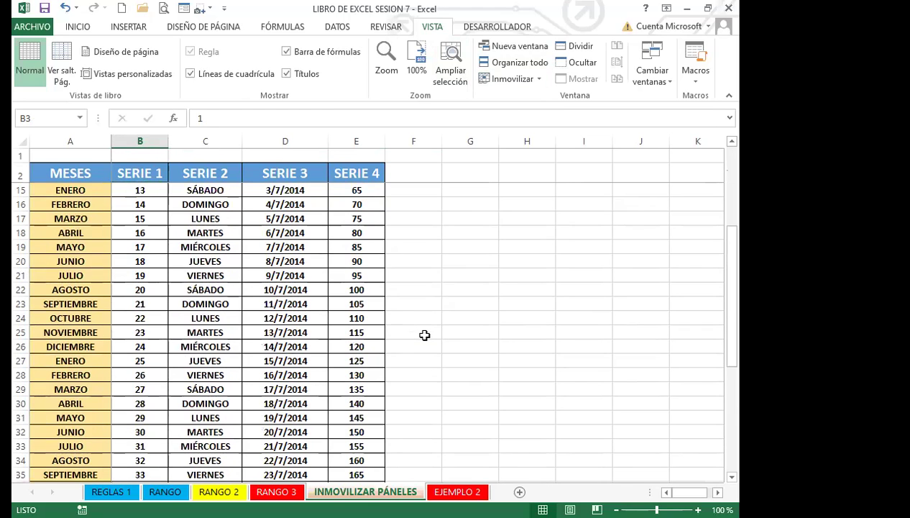
{"action": "scroll", "coordinate": [425, 335], "scroll_direction": "down", "scroll_amount": 8}
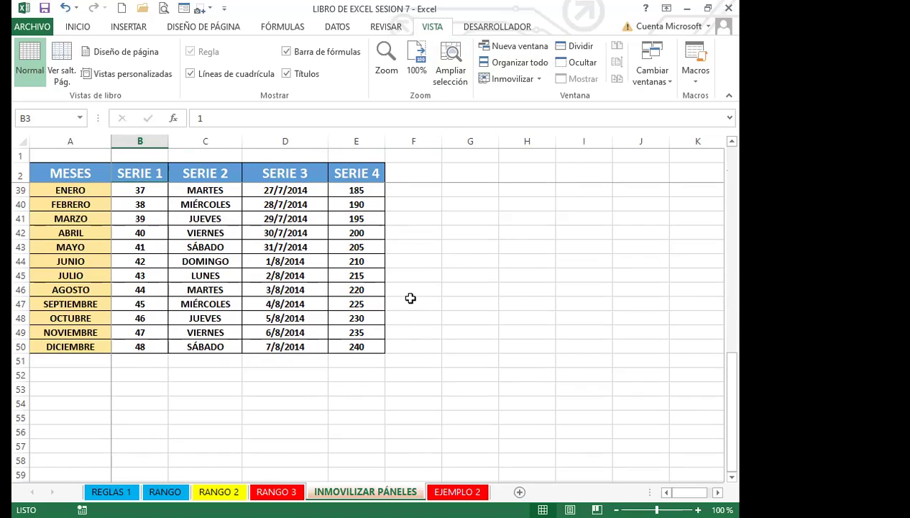
{"action": "scroll", "coordinate": [410, 298], "scroll_direction": "down", "scroll_amount": 4}
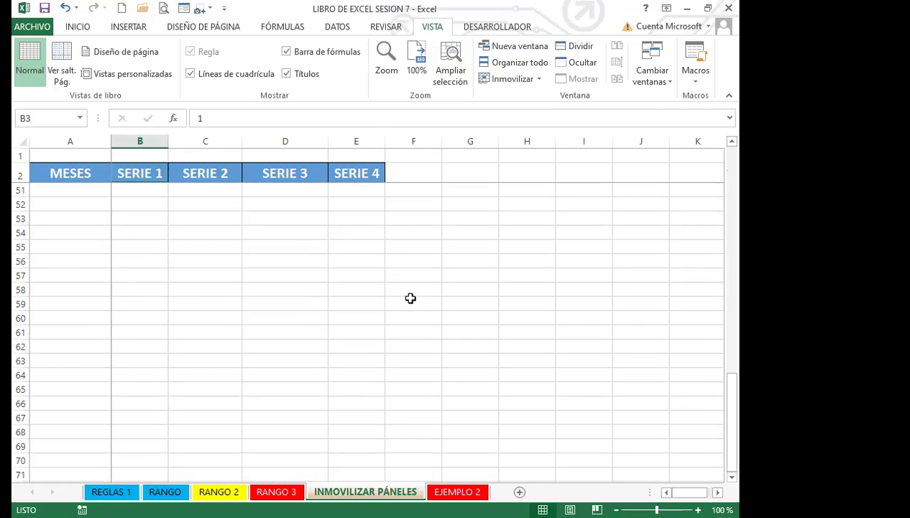
{"action": "scroll", "coordinate": [410, 298], "scroll_direction": "up", "scroll_amount": 3}
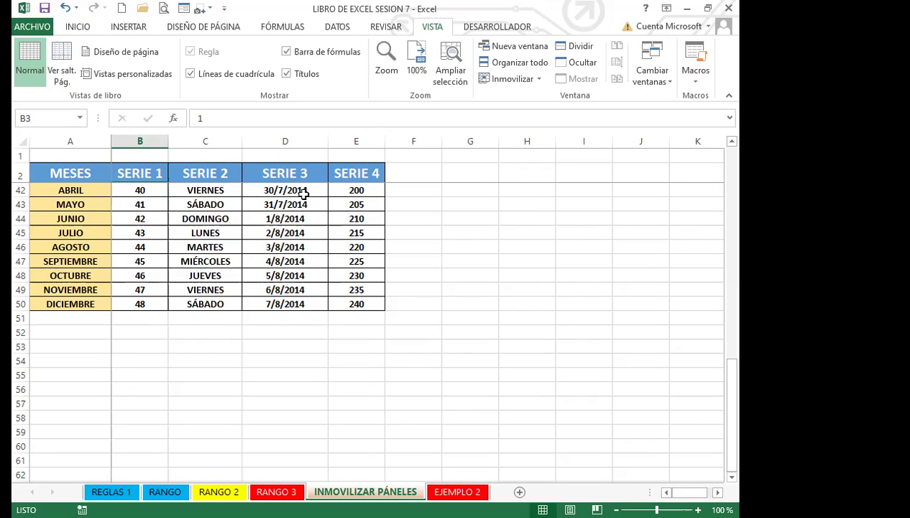
{"action": "scroll", "coordinate": [343, 249], "scroll_direction": "up", "scroll_amount": 5}
{"action": "scroll", "coordinate": [343, 261], "scroll_direction": "up", "scroll_amount": 8}
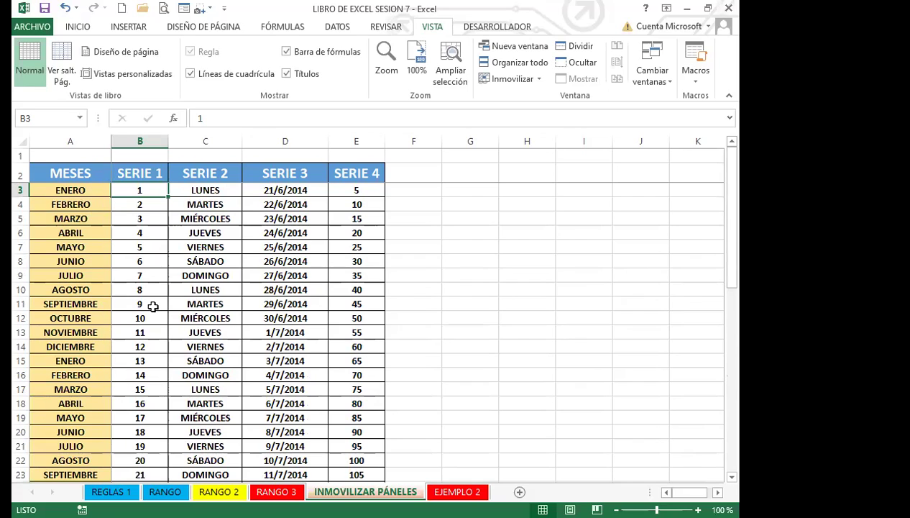
Step: Release the frozen rows and columns with Movilizar paneles
{"action": "left_click", "coordinate": [358, 258]}
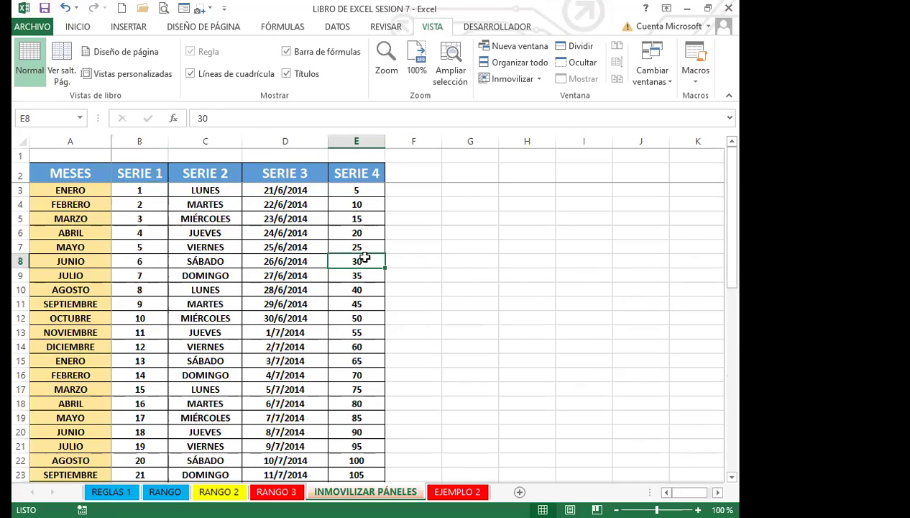
{"action": "left_click", "coordinate": [507, 79]}
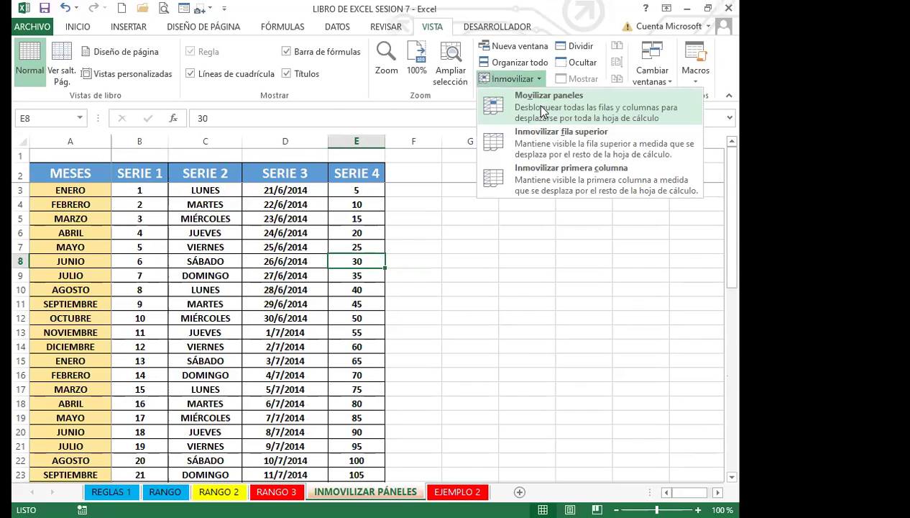
{"action": "left_click", "coordinate": [542, 108]}
Step: Check how the MESES column behaves without frozen panes by moving along row 5 from F5 to column AL and back
{"action": "left_click", "coordinate": [414, 229]}
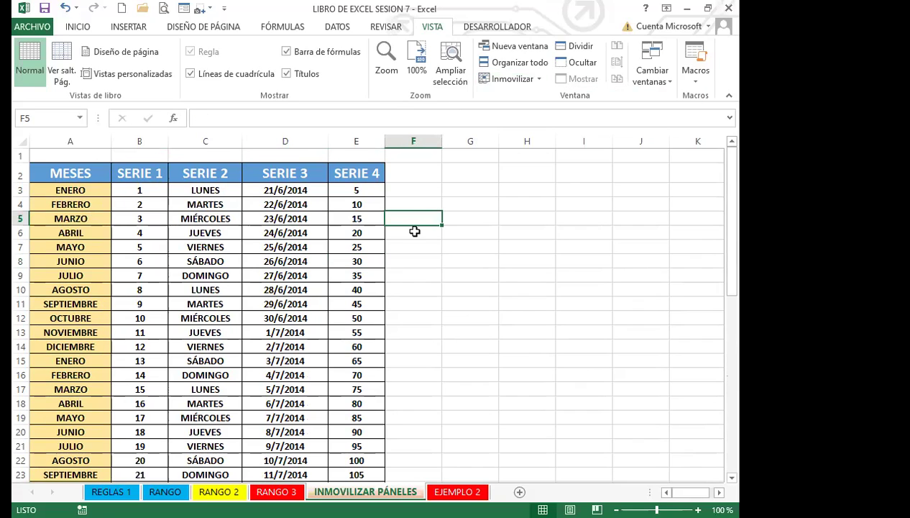
{"action": "key", "text": "Right"}
{"action": "key", "text": "Right"}
{"action": "key", "text": "Right"}
{"action": "key", "text": "Right"}
{"action": "key", "text": "Right"}
{"action": "key", "text": "Right"}
{"action": "key", "text": "Right"}
{"action": "key", "text": "Right"}
{"action": "key", "text": "Right"}
{"action": "key", "text": "Right"}
{"action": "key", "text": "Right"}
{"action": "key", "text": "Right"}
{"action": "key", "text": "Right"}
{"action": "key", "text": "Right"}
{"action": "key", "text": "Right"}
{"action": "key", "text": "Right"}
{"action": "key", "text": "Right"}
{"action": "key", "text": "Right"}
{"action": "key", "text": "Right"}
{"action": "key", "text": "Right"}
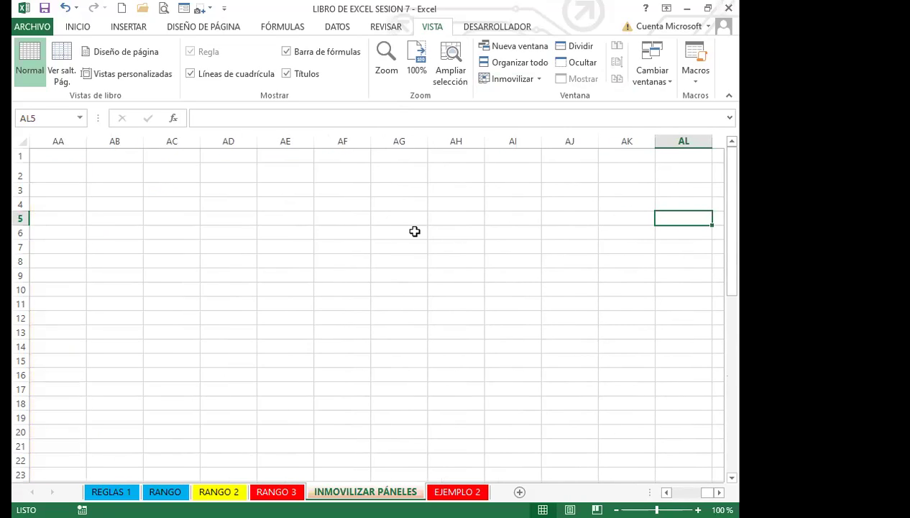
{"action": "key", "text": "Left"}
{"action": "key", "text": "Left"}
{"action": "key", "text": "Left"}
{"action": "key", "text": "Left"}
{"action": "key", "text": "Left"}
{"action": "key", "text": "Left"}
{"action": "key", "text": "Left"}
{"action": "key", "text": "Left"}
{"action": "key", "text": "Left"}
{"action": "key", "text": "Left"}
{"action": "key", "text": "Left"}
{"action": "key", "text": "Left"}
{"action": "key", "text": "Left"}
{"action": "key", "text": "Left"}
{"action": "key", "text": "Left"}
{"action": "key", "text": "Left"}
{"action": "key", "text": "Left"}
{"action": "key", "text": "Left"}
{"action": "key", "text": "Left"}
{"action": "key", "text": "Left"}
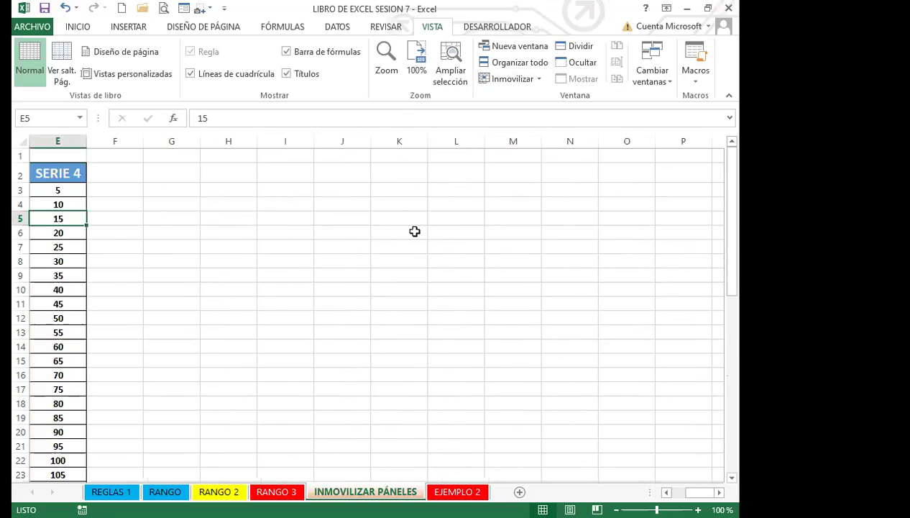
{"action": "key", "text": "Left"}
{"action": "key", "text": "Left"}
{"action": "key", "text": "Left"}
{"action": "key", "text": "Left"}
Step: Reapply Inmovilizar paneles at cell B3 to fix the header rows and the MESES column
{"action": "left_click", "coordinate": [156, 191]}
{"action": "left_click", "coordinate": [513, 81]}
{"action": "left_click", "coordinate": [518, 122]}
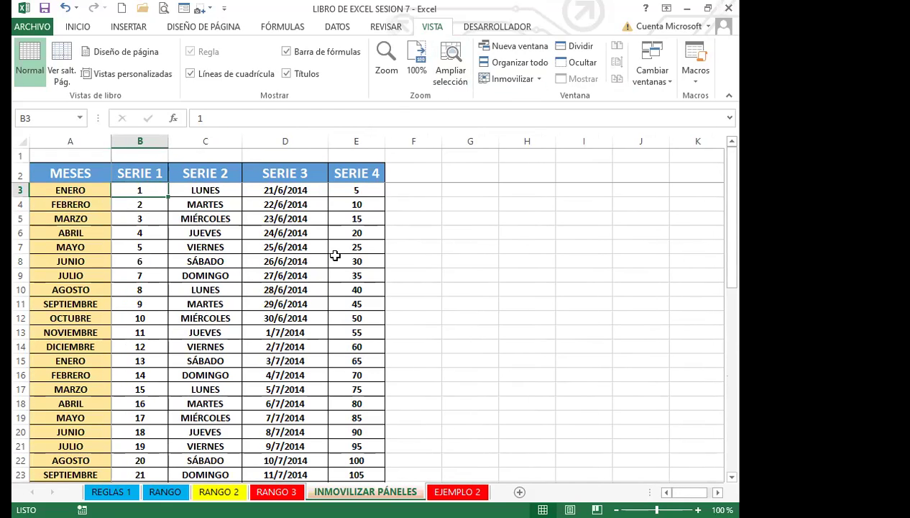
Step: Check that the MESES column stays fixed while moving back and forth along row 3 between B3 and column AQ
{"action": "key", "text": "Right"}
{"action": "key", "text": "Right"}
{"action": "key", "text": "Right"}
{"action": "key", "text": "Right"}
{"action": "key", "text": "Right"}
{"action": "key", "text": "Right"}
{"action": "key", "text": "Right"}
{"action": "key", "text": "Right"}
{"action": "key", "text": "Right"}
{"action": "key", "text": "Right"}
{"action": "key", "text": "Right"}
{"action": "key", "text": "Right"}
{"action": "key", "text": "Right"}
{"action": "key", "text": "Right"}
{"action": "key", "text": "Right"}
{"action": "key", "text": "Right"}
{"action": "key", "text": "Right"}
{"action": "key", "text": "Right"}
{"action": "key", "text": "Right"}
{"action": "key", "text": "Right"}
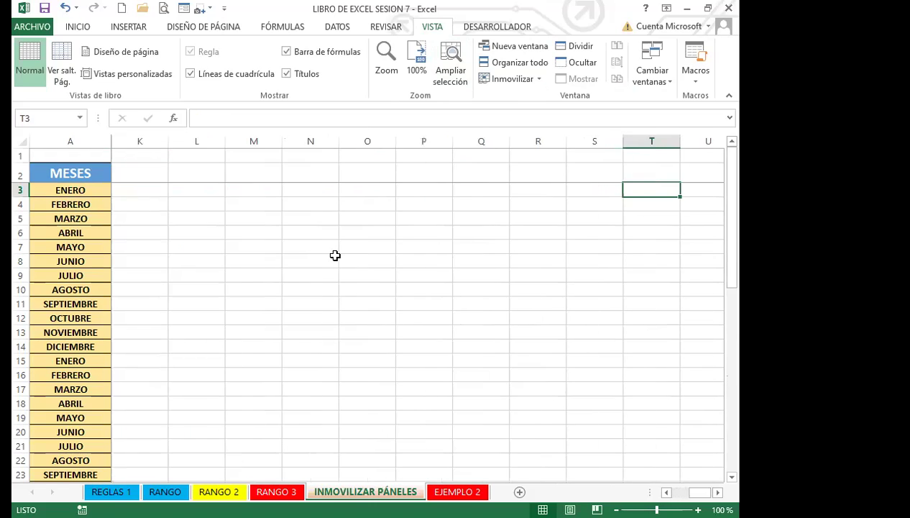
{"action": "key", "text": "Right"}
{"action": "key", "text": "Right"}
{"action": "key", "text": "Right"}
{"action": "key", "text": "Right"}
{"action": "key", "text": "Right"}
{"action": "key", "text": "Right"}
{"action": "key", "text": "Right"}
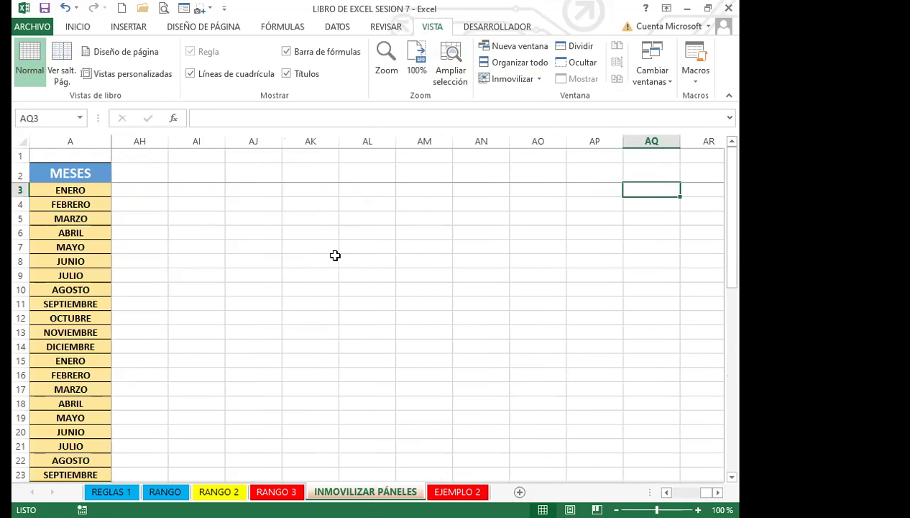
{"action": "key", "text": "Left"}
{"action": "key", "text": "Left"}
{"action": "key", "text": "Left"}
{"action": "key", "text": "Left"}
{"action": "key", "text": "Left"}
{"action": "key", "text": "Left"}
{"action": "key", "text": "Left"}
{"action": "key", "text": "Left"}
{"action": "key", "text": "Left"}
{"action": "key", "text": "Left"}
{"action": "key", "text": "Left"}
{"action": "key", "text": "Left"}
{"action": "key", "text": "Left"}
{"action": "key", "text": "Left"}
{"action": "key", "text": "Left"}
{"action": "key", "text": "Left"}
{"action": "key", "text": "Left"}
{"action": "key", "text": "Left"}
{"action": "key", "text": "Right"}
{"action": "key", "text": "Right"}
{"action": "key", "text": "Right"}
{"action": "key", "text": "Right"}
{"action": "key", "text": "Right"}
{"action": "key", "text": "Right"}
{"action": "key", "text": "Right"}
{"action": "key", "text": "Right"}
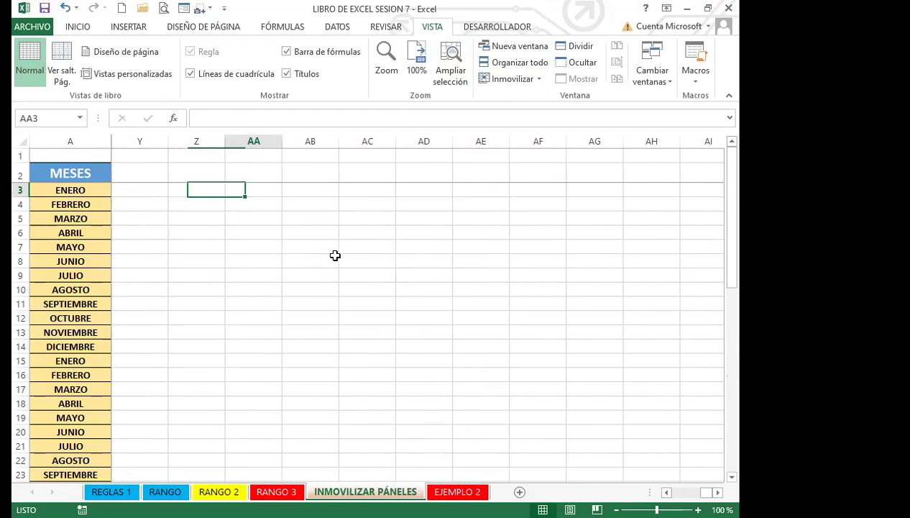
{"action": "key", "text": "Right"}
{"action": "key", "text": "Right"}
{"action": "key", "text": "Right"}
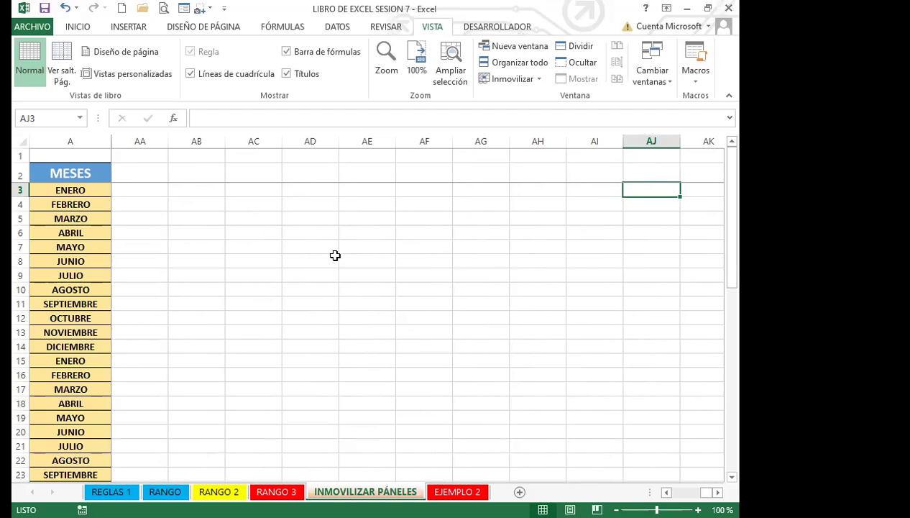
Step: Move back along row 3 to cell A3 to check the MESES column against the SERIE columns while frozen
{"action": "key", "text": "Left"}
{"action": "key", "text": "Left"}
{"action": "key", "text": "Left"}
{"action": "key", "text": "Left"}
{"action": "key", "text": "Left"}
{"action": "key", "text": "Left"}
{"action": "key", "text": "Left"}
{"action": "key", "text": "Left"}
{"action": "key", "text": "Left"}
{"action": "key", "text": "Left"}
{"action": "key", "text": "Left"}
{"action": "key", "text": "Left"}
{"action": "key", "text": "Left"}
{"action": "key", "text": "Left"}
{"action": "key", "text": "Left"}
{"action": "key", "text": "Left"}
{"action": "key", "text": "Left"}
{"action": "key", "text": "Left"}
{"action": "key", "text": "Left"}
{"action": "key", "text": "Left"}
{"action": "key", "text": "Left"}
{"action": "key", "text": "Left"}
{"action": "key", "text": "Left"}
{"action": "key", "text": "Left"}
{"action": "key", "text": "Left"}
{"action": "key", "text": "Left"}
{"action": "key", "text": "Left"}
{"action": "key", "text": "Left"}
{"action": "key", "text": "Left"}
{"action": "key", "text": "Left"}
{"action": "key", "text": "Left"}
{"action": "key", "text": "Left"}
{"action": "key", "text": "Left"}
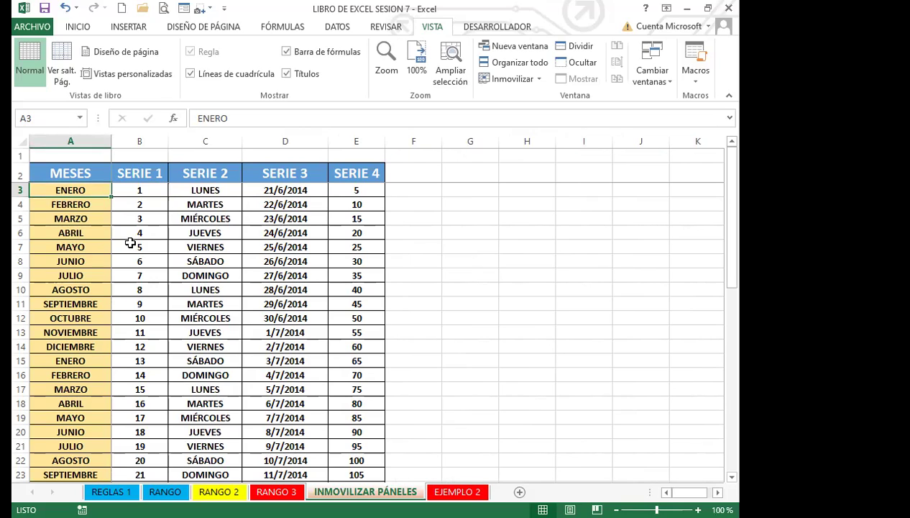
Step: Select cell B3 and scroll past the end of the table and back to check the frozen header rows
{"action": "left_click", "coordinate": [143, 219]}
{"action": "left_click", "coordinate": [144, 190]}
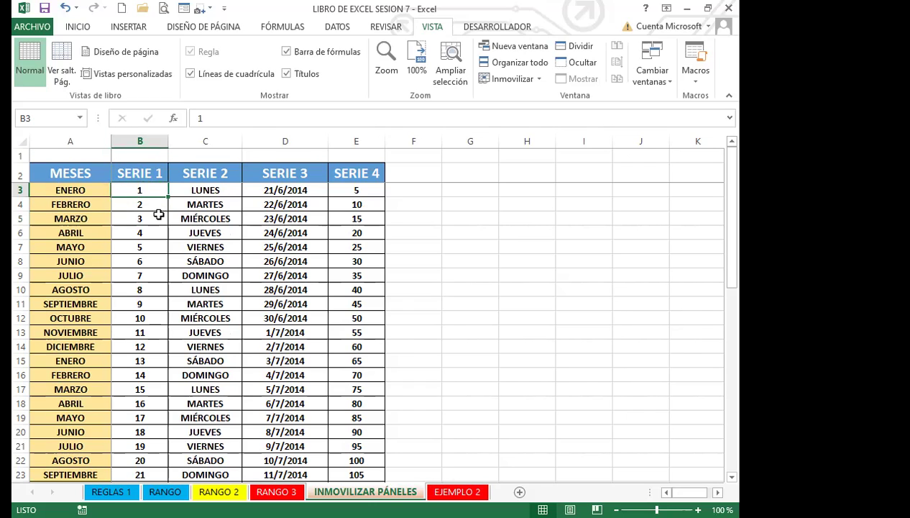
{"action": "scroll", "coordinate": [150, 244], "scroll_direction": "down", "scroll_amount": 11}
{"action": "scroll", "coordinate": [148, 246], "scroll_direction": "down", "scroll_amount": 11}
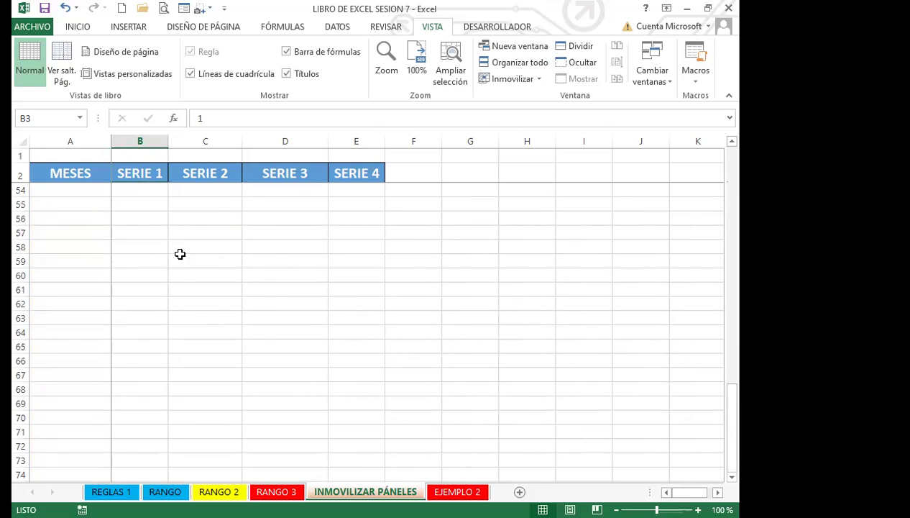
{"action": "scroll", "coordinate": [179, 250], "scroll_direction": "up", "scroll_amount": 20}
{"action": "scroll", "coordinate": [180, 252], "scroll_direction": "up", "scroll_amount": 1}
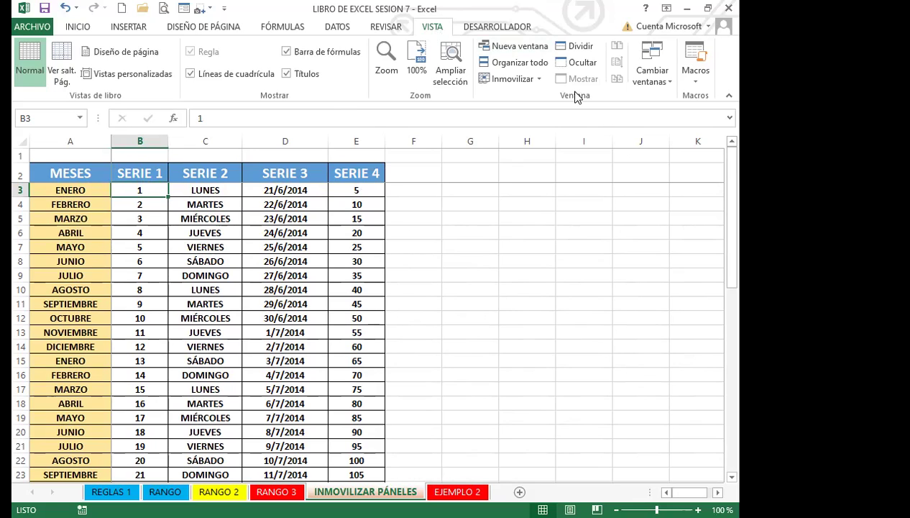
Step: Release the panes frozen at B3 with Movilizar paneles and check the headers while scrolling down the table and back
{"action": "left_click", "coordinate": [518, 80]}
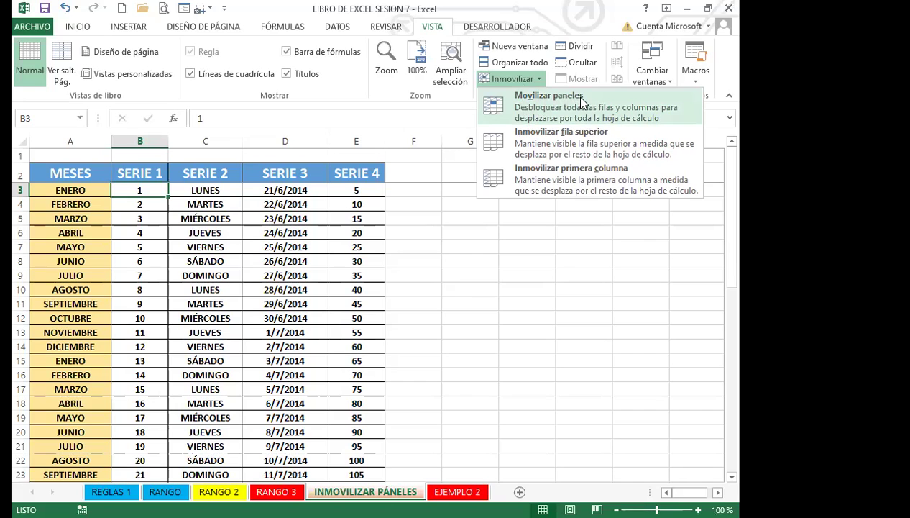
{"action": "left_click", "coordinate": [541, 99]}
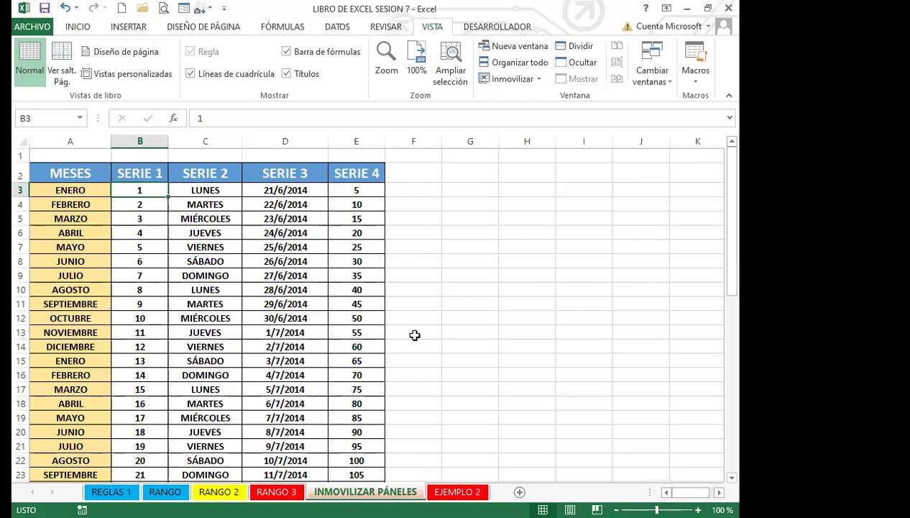
{"action": "scroll", "coordinate": [415, 335], "scroll_direction": "down", "scroll_amount": 17}
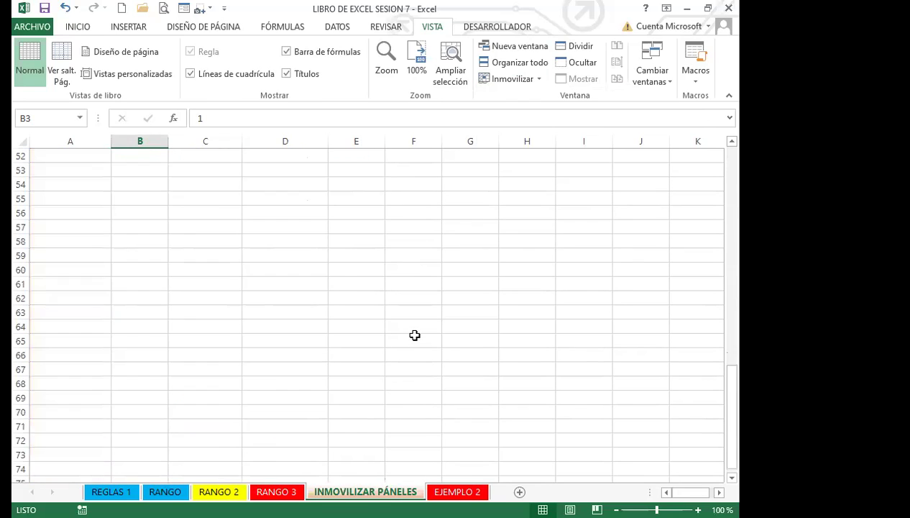
{"action": "scroll", "coordinate": [414, 335], "scroll_direction": "up", "scroll_amount": 17}
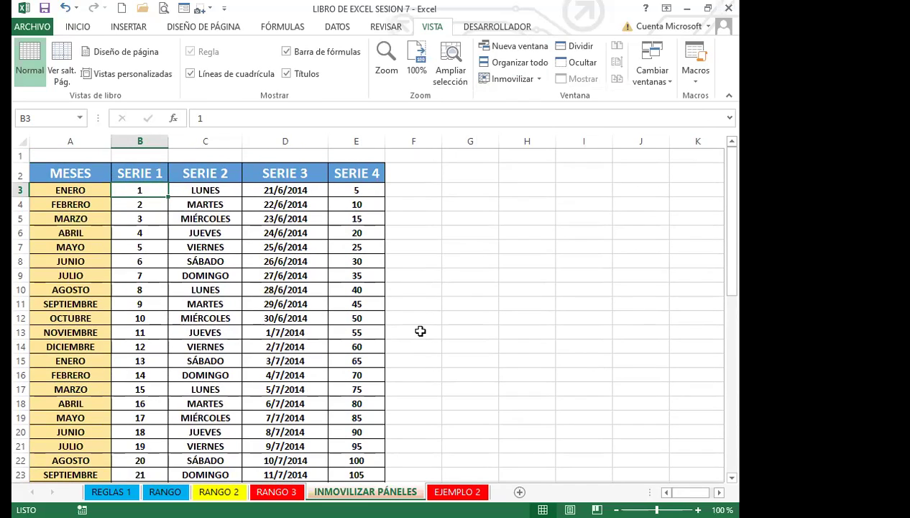
{"action": "scroll", "coordinate": [420, 331], "scroll_direction": "down", "scroll_amount": 15}
{"action": "scroll", "coordinate": [421, 331], "scroll_direction": "up", "scroll_amount": 10}
{"action": "scroll", "coordinate": [421, 331], "scroll_direction": "up", "scroll_amount": 5}
Step: Apply Inmovilizar paneles at cell D7 to fix rows 1 to 6 and columns A to C
{"action": "left_click", "coordinate": [292, 246]}
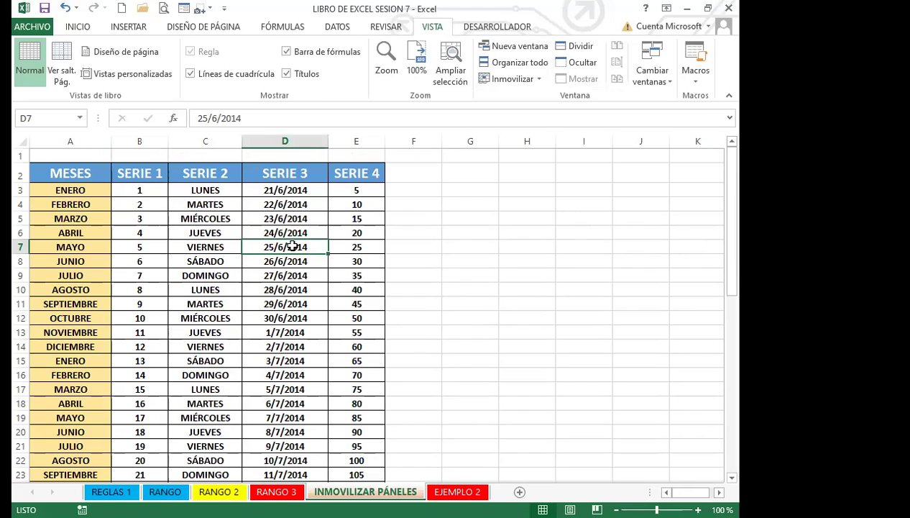
{"action": "left_click", "coordinate": [540, 80]}
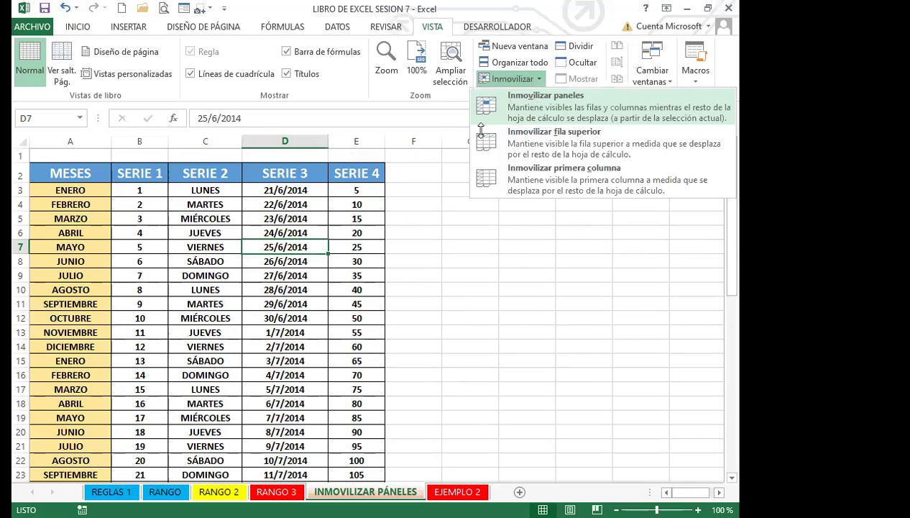
{"action": "left_click", "coordinate": [532, 98]}
Step: Check which rows and columns stay fixed by scrolling past the table and moving along row 7 to column AS and back
{"action": "scroll", "coordinate": [286, 314], "scroll_direction": "down", "scroll_amount": 2}
{"action": "scroll", "coordinate": [286, 314], "scroll_direction": "down", "scroll_amount": 20}
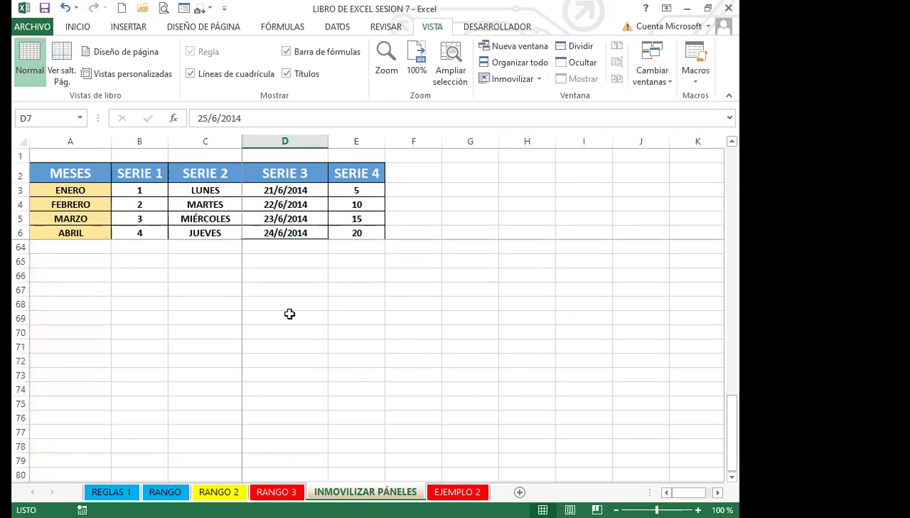
{"action": "scroll", "coordinate": [290, 314], "scroll_direction": "up", "scroll_amount": 14}
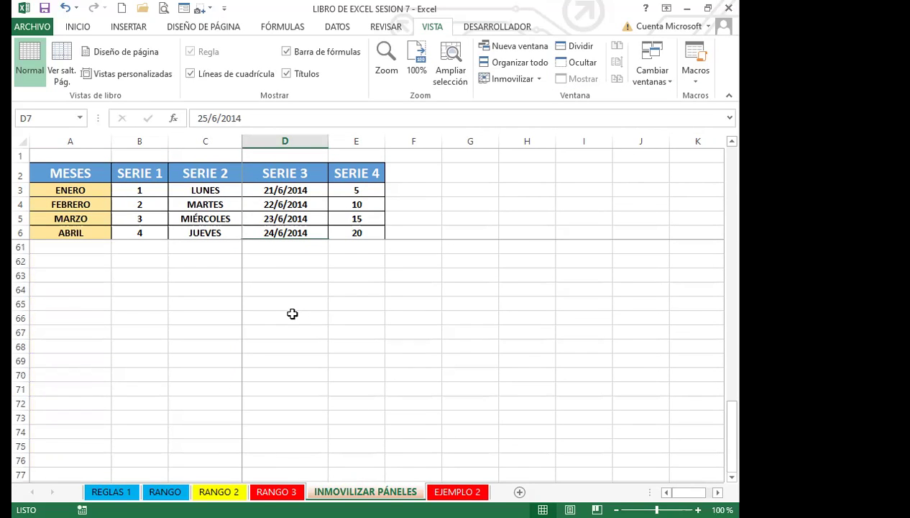
{"action": "scroll", "coordinate": [290, 314], "scroll_direction": "up", "scroll_amount": 9}
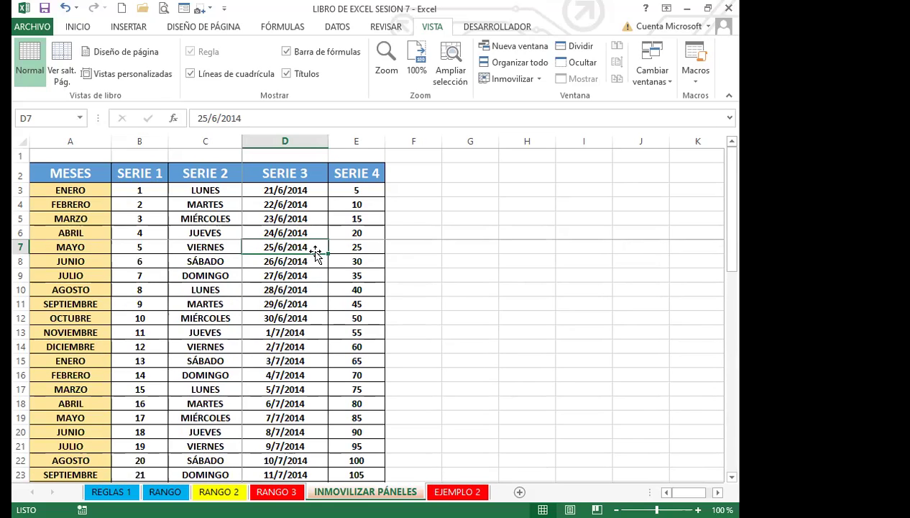
{"action": "key", "text": "Right"}
{"action": "key", "text": "Right"}
{"action": "key", "text": "Right"}
{"action": "key", "text": "Right"}
{"action": "key", "text": "Right"}
{"action": "key", "text": "Right"}
{"action": "key", "text": "Right"}
{"action": "key", "text": "Right"}
{"action": "key", "text": "Right"}
{"action": "key", "text": "Right"}
{"action": "key", "text": "Right"}
{"action": "key", "text": "Right"}
{"action": "key", "text": "Right"}
{"action": "key", "text": "Right"}
{"action": "key", "text": "Right"}
{"action": "key", "text": "Right"}
{"action": "key", "text": "Right"}
{"action": "key", "text": "Right"}
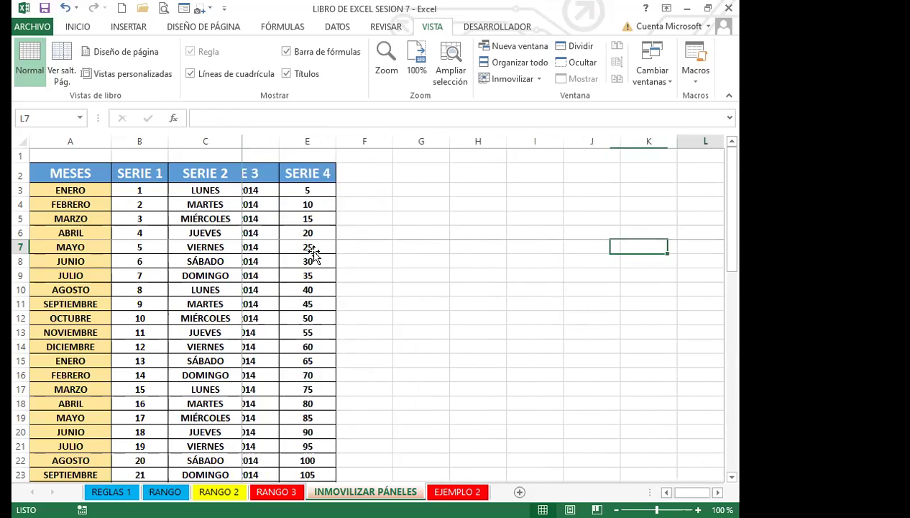
{"action": "key", "text": "Right"}
{"action": "key", "text": "Right"}
{"action": "key", "text": "Right"}
{"action": "key", "text": "Right"}
{"action": "key", "text": "Right"}
{"action": "key", "text": "Right"}
{"action": "key", "text": "Right"}
{"action": "key", "text": "Right"}
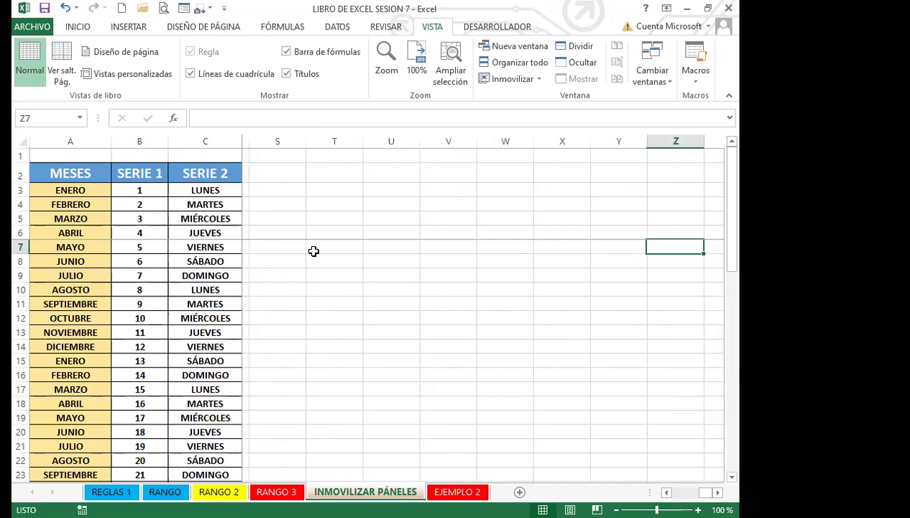
{"action": "key", "text": "Right"}
{"action": "key", "text": "Right"}
{"action": "key", "text": "Right"}
{"action": "key", "text": "Right"}
{"action": "key", "text": "Right"}
{"action": "key", "text": "Right"}
{"action": "key", "text": "Right"}
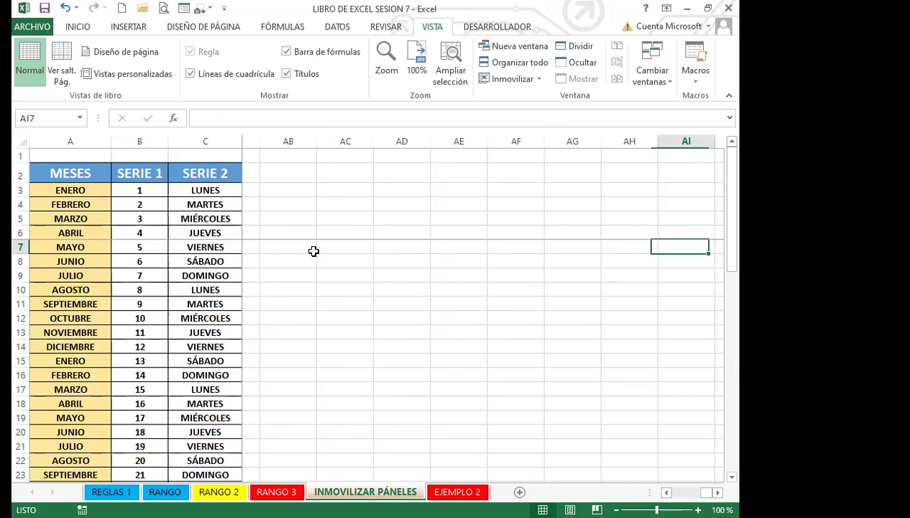
{"action": "key", "text": "Right"}
{"action": "key", "text": "Right"}
{"action": "key", "text": "Right"}
{"action": "key", "text": "Right"}
{"action": "key", "text": "Right"}
{"action": "key", "text": "Right"}
{"action": "key", "text": "Right"}
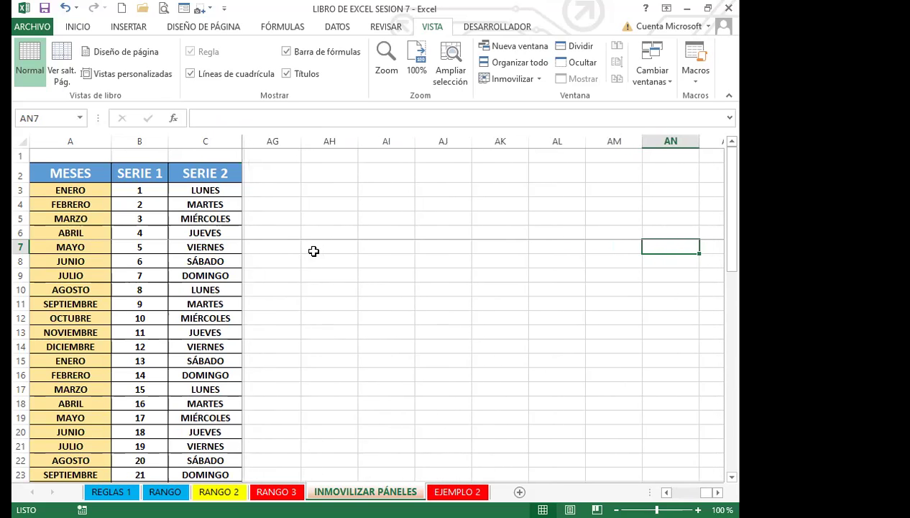
{"action": "key", "text": "Right"}
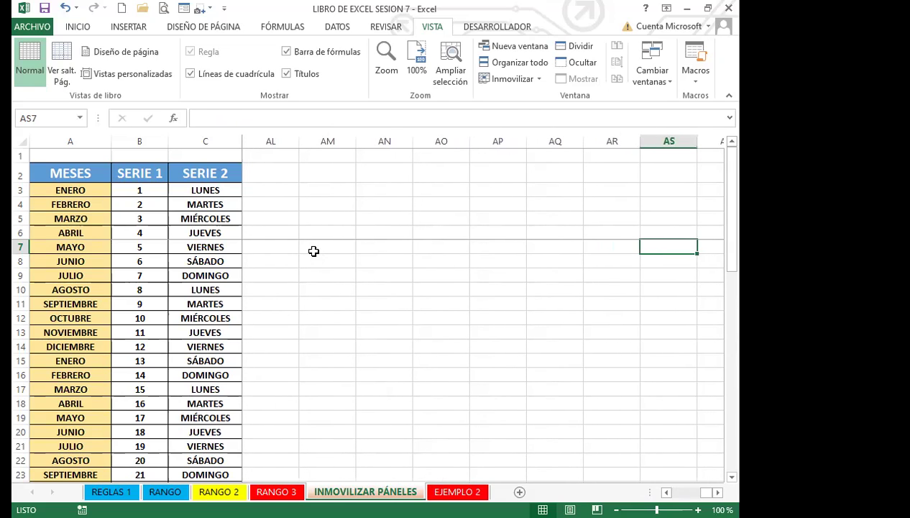
{"action": "key", "text": "Left"}
{"action": "key", "text": "Left"}
{"action": "key", "text": "Left"}
{"action": "key", "text": "Left"}
{"action": "key", "text": "Left"}
{"action": "key", "text": "Left"}
{"action": "key", "text": "Left"}
{"action": "key", "text": "Left"}
{"action": "key", "text": "Left"}
{"action": "key", "text": "Left"}
{"action": "key", "text": "Left"}
{"action": "key", "text": "Left"}
{"action": "key", "text": "Left"}
{"action": "key", "text": "Left"}
{"action": "key", "text": "Left"}
{"action": "key", "text": "Left"}
{"action": "key", "text": "Left"}
{"action": "key", "text": "Left"}
{"action": "key", "text": "Left"}
{"action": "key", "text": "Left"}
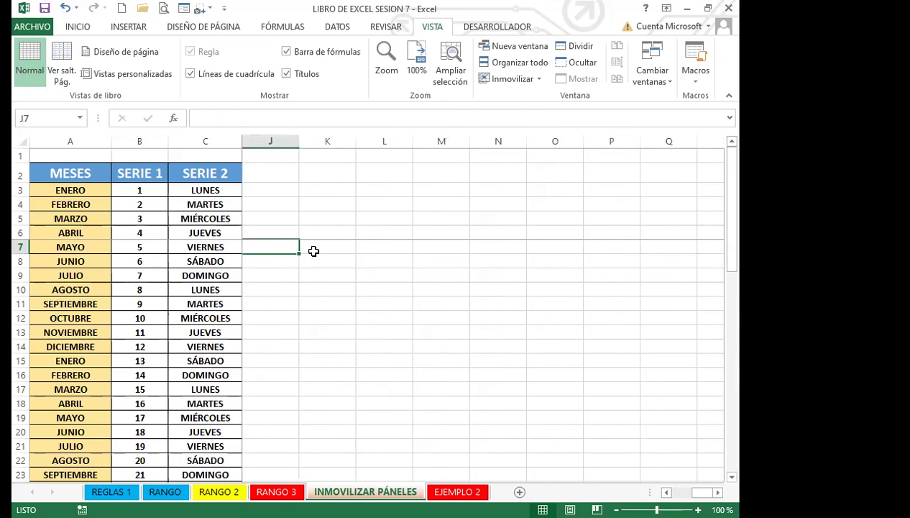
{"action": "key", "text": "Left"}
{"action": "key", "text": "Left"}
{"action": "key", "text": "Left"}
{"action": "key", "text": "Left"}
{"action": "key", "text": "Left"}
{"action": "key", "text": "Left"}
{"action": "key", "text": "Left"}
{"action": "key", "text": "Left"}
{"action": "key", "text": "Left"}
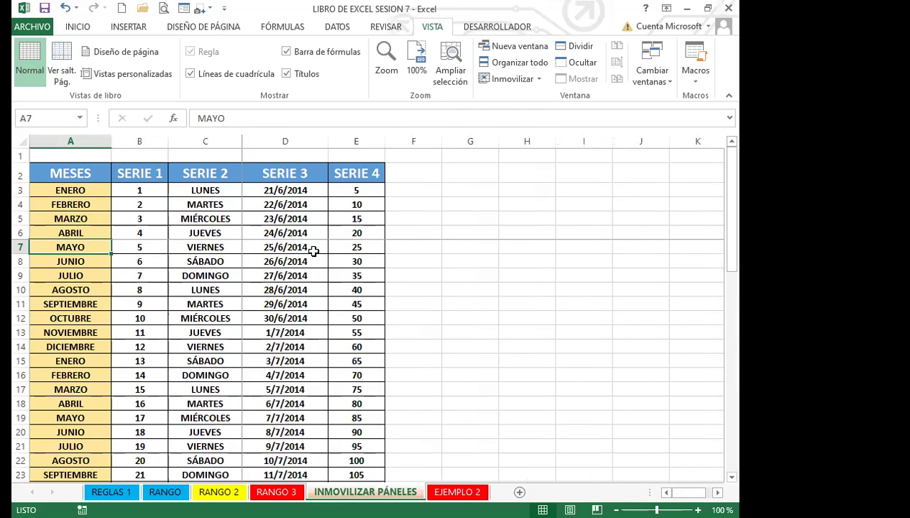
Step: Release the panes frozen at D7 with Movilizar paneles and check vertical scrolling through the table
{"action": "left_click", "coordinate": [273, 244]}
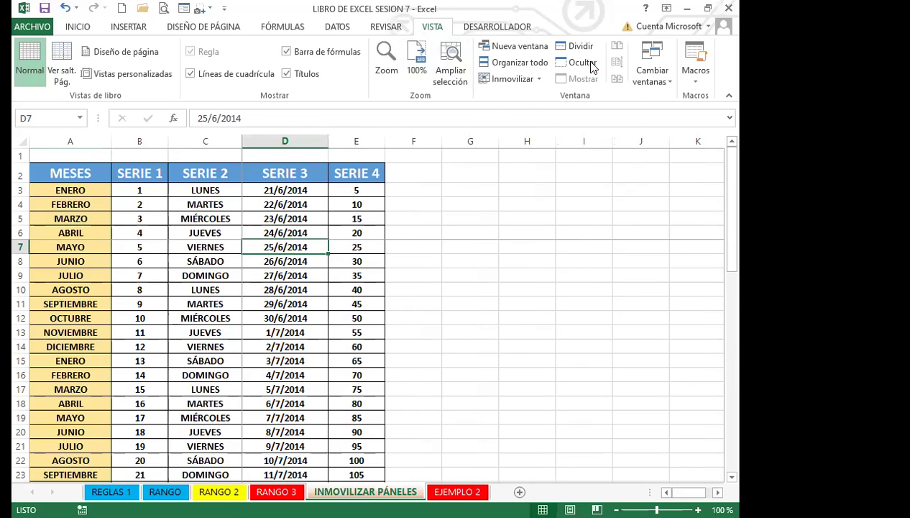
{"action": "left_click", "coordinate": [541, 79]}
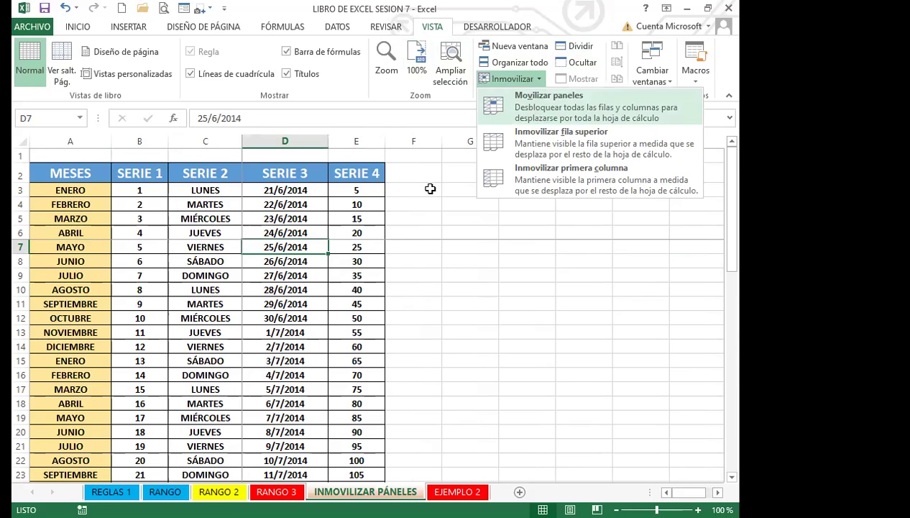
{"action": "scroll", "coordinate": [403, 288], "scroll_direction": "down", "scroll_amount": 18}
{"action": "scroll", "coordinate": [410, 315], "scroll_direction": "up", "scroll_amount": 18}
Step: Check horizontal movement without frozen panes by moving along row 7 to column AB and back to column A
{"action": "key", "text": "Right"}
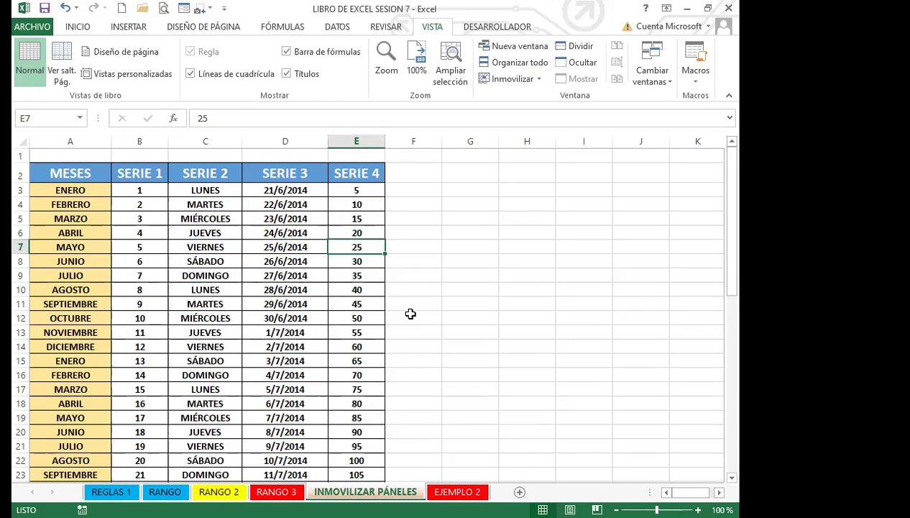
{"action": "key", "text": "Right"}
{"action": "key", "text": "Right"}
{"action": "key", "text": "Right"}
{"action": "key", "text": "Right"}
{"action": "key", "text": "Right"}
{"action": "key", "text": "Right"}
{"action": "key", "text": "Right"}
{"action": "key", "text": "Right"}
{"action": "key", "text": "Right"}
{"action": "key", "text": "Right"}
{"action": "key", "text": "Right"}
{"action": "key", "text": "Right"}
{"action": "key", "text": "Right"}
{"action": "key", "text": "Right"}
{"action": "key", "text": "Right"}
{"action": "key", "text": "Right"}
{"action": "key", "text": "Right"}
{"action": "key", "text": "Right"}
{"action": "key", "text": "Right"}
{"action": "key", "text": "Right"}
{"action": "key", "text": "Left"}
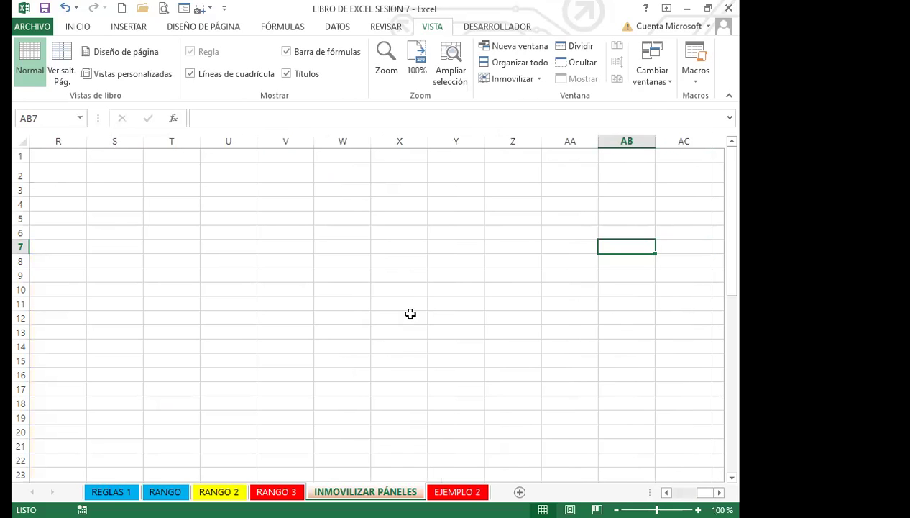
{"action": "key", "text": "Left"}
{"action": "key", "text": "Left"}
{"action": "key", "text": "Left"}
{"action": "key", "text": "Left"}
{"action": "key", "text": "Left"}
{"action": "key", "text": "Left"}
{"action": "key", "text": "Left"}
{"action": "key", "text": "Left"}
{"action": "key", "text": "Left"}
{"action": "key", "text": "Left"}
{"action": "key", "text": "Left"}
{"action": "key", "text": "Left"}
{"action": "key", "text": "Left"}
{"action": "key", "text": "Left"}
{"action": "key", "text": "Left"}
{"action": "key", "text": "Left"}
{"action": "key", "text": "Left"}
{"action": "key", "text": "Left"}
{"action": "key", "text": "Left"}
{"action": "key", "text": "Left"}
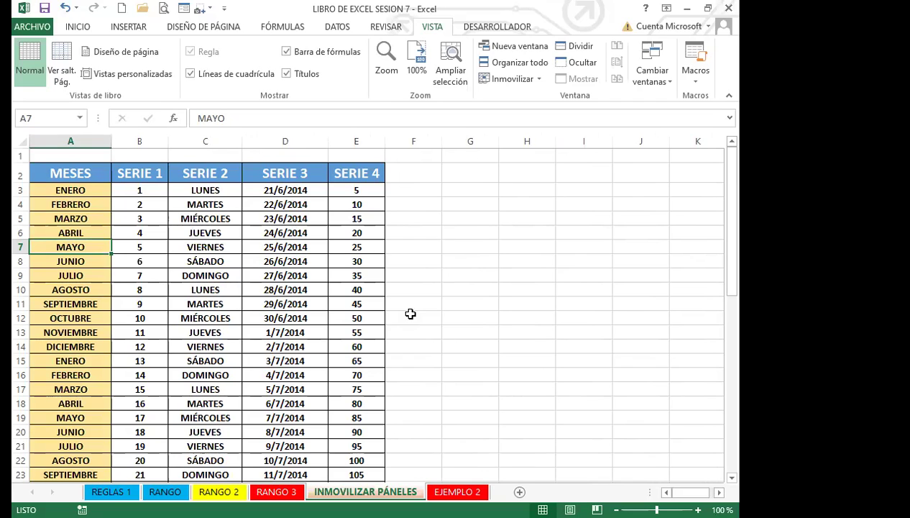
Step: Examine row 1 and the table cells around B3, and review the freeze options available with B3 selected
{"action": "left_click", "coordinate": [221, 288]}
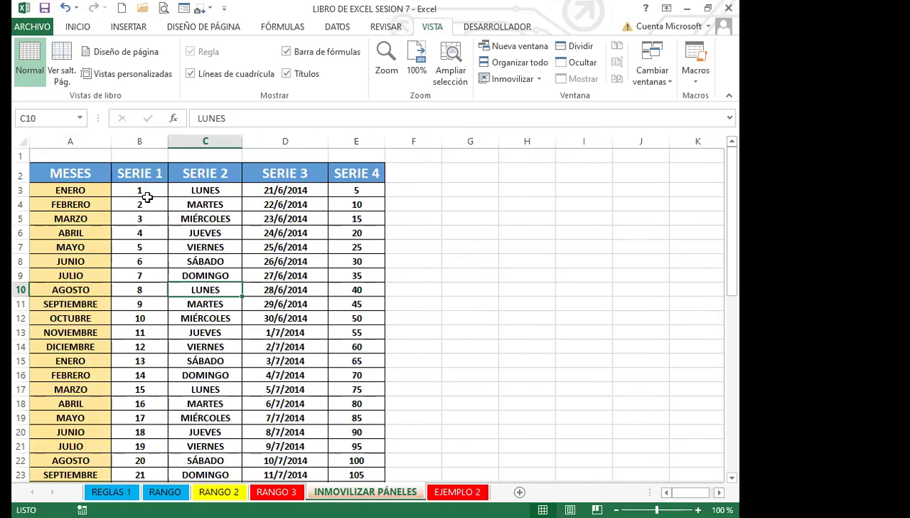
{"action": "left_click", "coordinate": [122, 186]}
{"action": "left_click", "coordinate": [20, 155]}
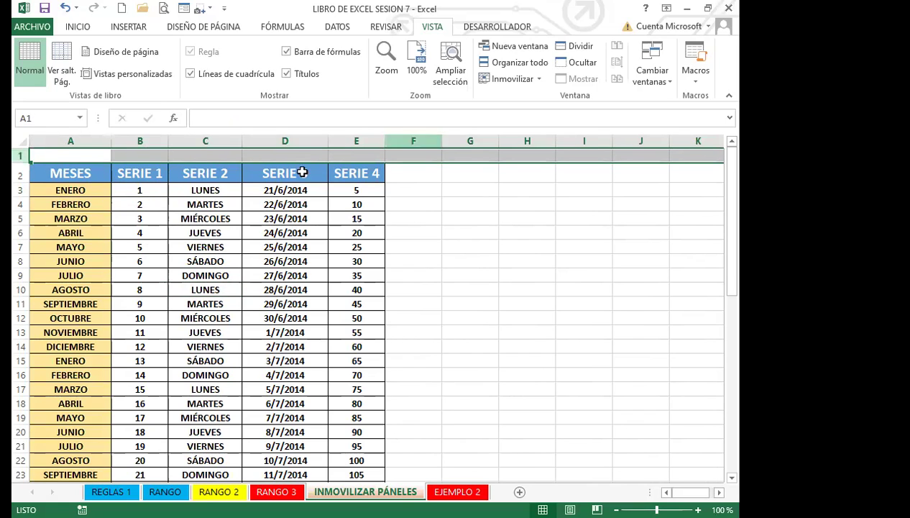
{"action": "left_click", "coordinate": [424, 245]}
{"action": "left_click", "coordinate": [287, 213]}
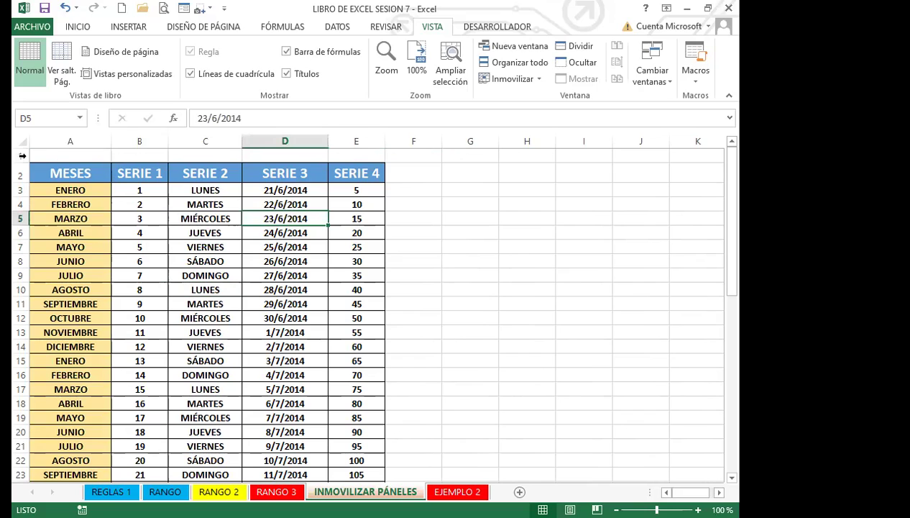
{"action": "left_click", "coordinate": [210, 213]}
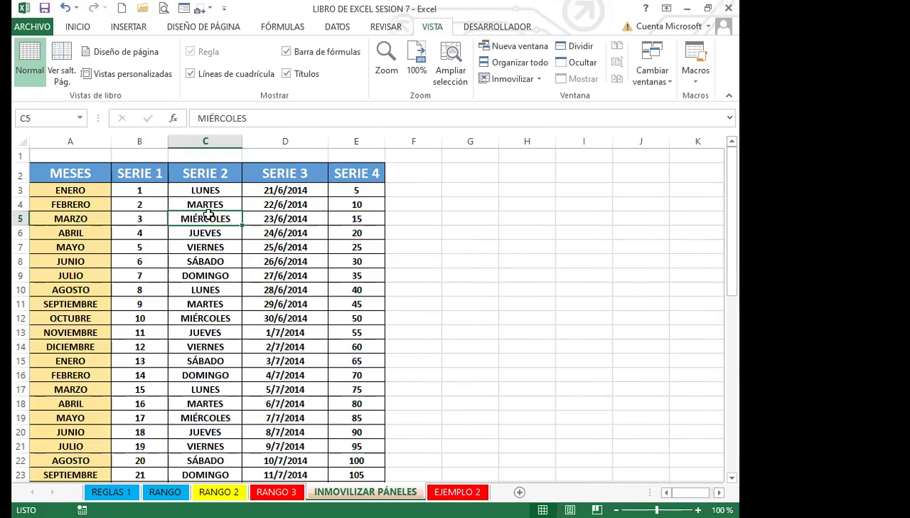
{"action": "left_click", "coordinate": [145, 191]}
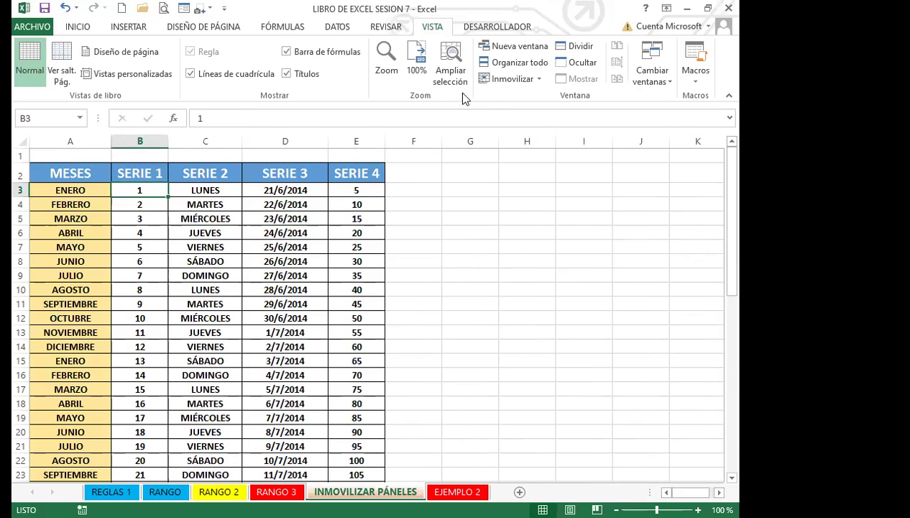
{"action": "left_click", "coordinate": [538, 81]}
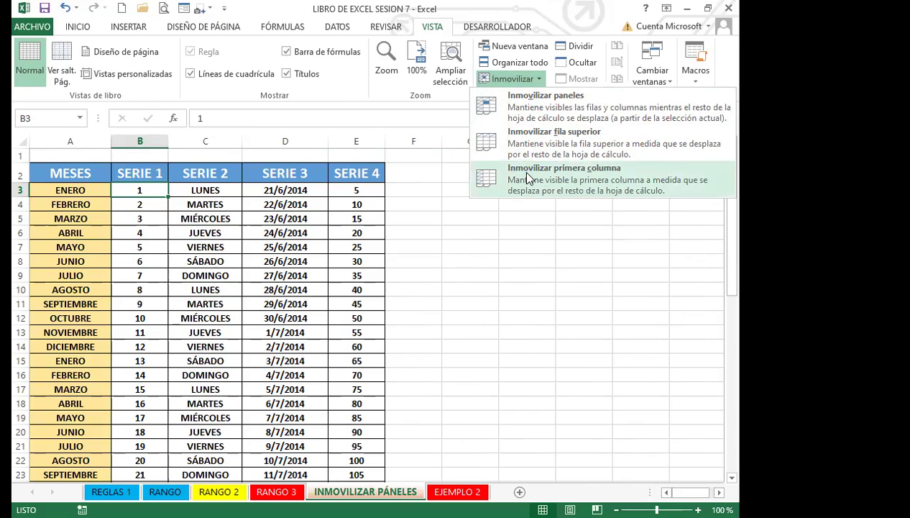
{"action": "left_click", "coordinate": [473, 230]}
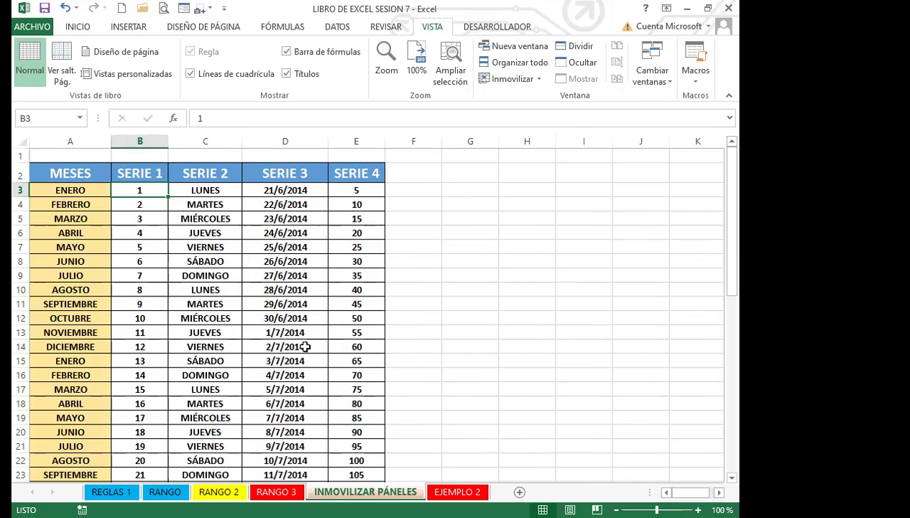
Step: Freeze row 1 with Inmovilizar fila superior from cell D17 and check it while scrolling past row 80 and back
{"action": "left_click", "coordinate": [276, 388]}
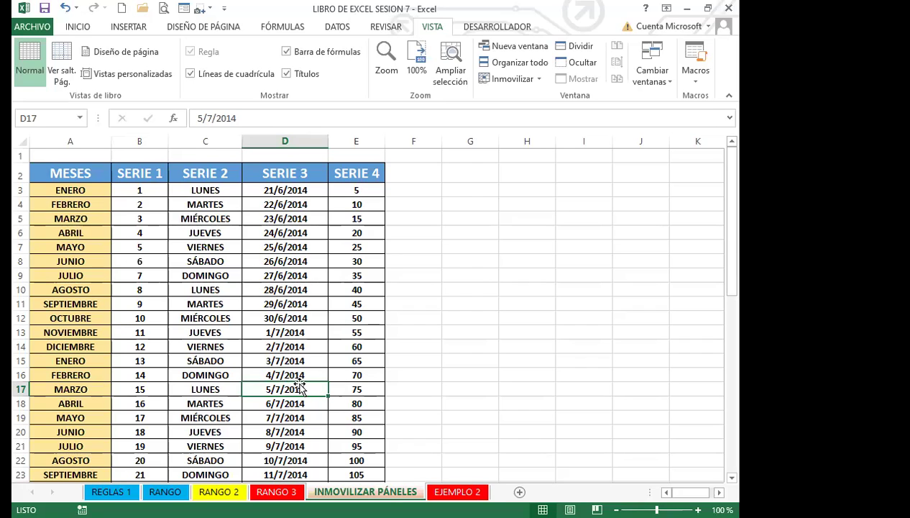
{"action": "left_click", "coordinate": [535, 79]}
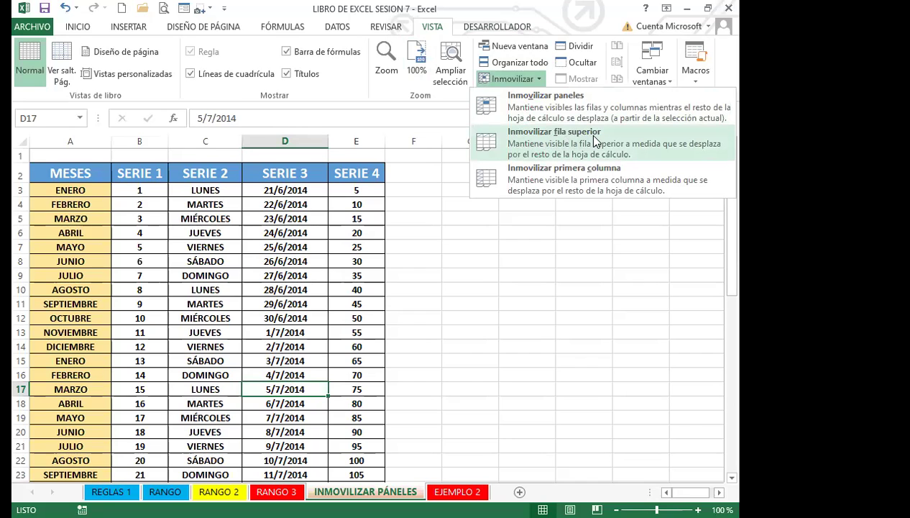
{"action": "left_click", "coordinate": [555, 140]}
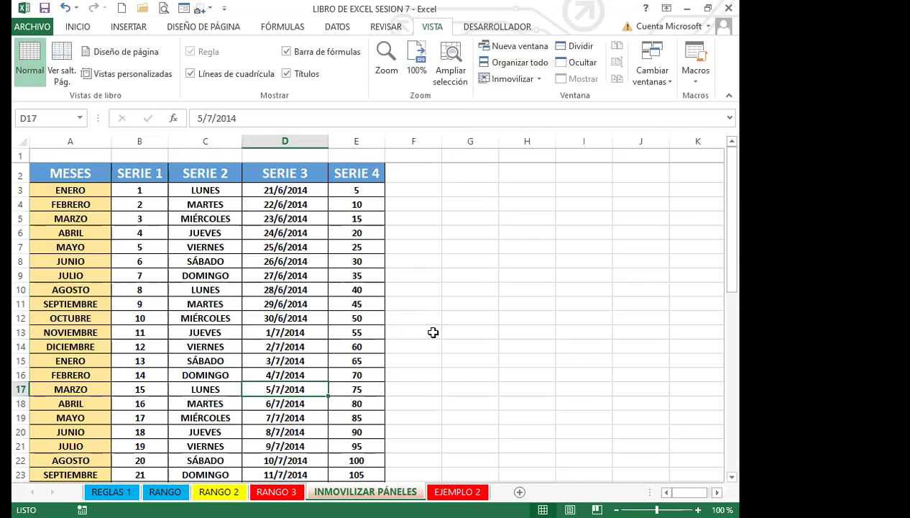
{"action": "scroll", "coordinate": [424, 330], "scroll_direction": "down", "scroll_amount": 20}
{"action": "scroll", "coordinate": [421, 335], "scroll_direction": "down", "scroll_amount": 6}
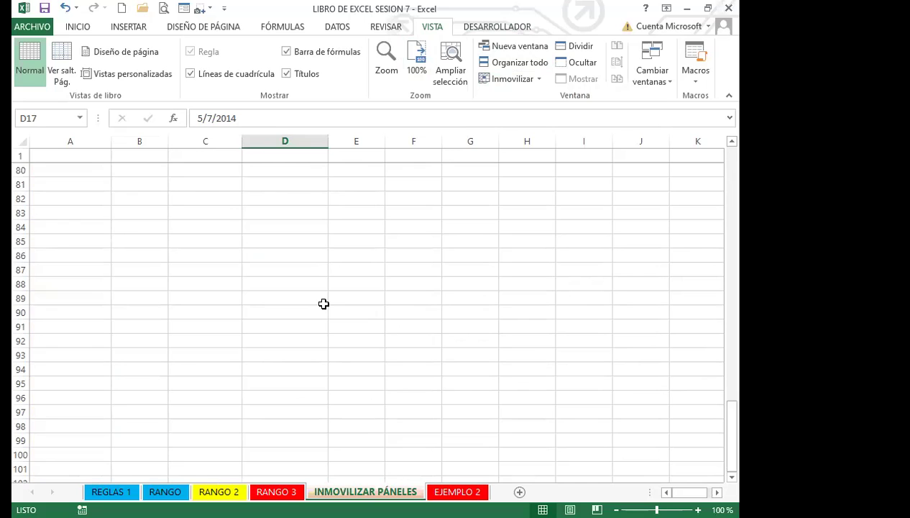
{"action": "scroll", "coordinate": [324, 304], "scroll_direction": "up", "scroll_amount": 20}
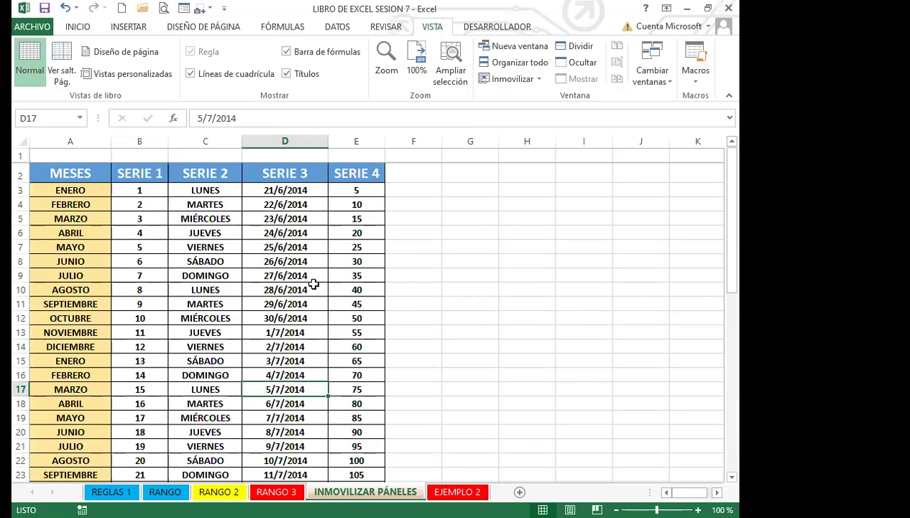
Step: Release the frozen top row with Movilizar paneles and freeze column A with Inmovilizar primera columna from cell J11
{"action": "left_click", "coordinate": [512, 78]}
{"action": "left_click", "coordinate": [543, 110]}
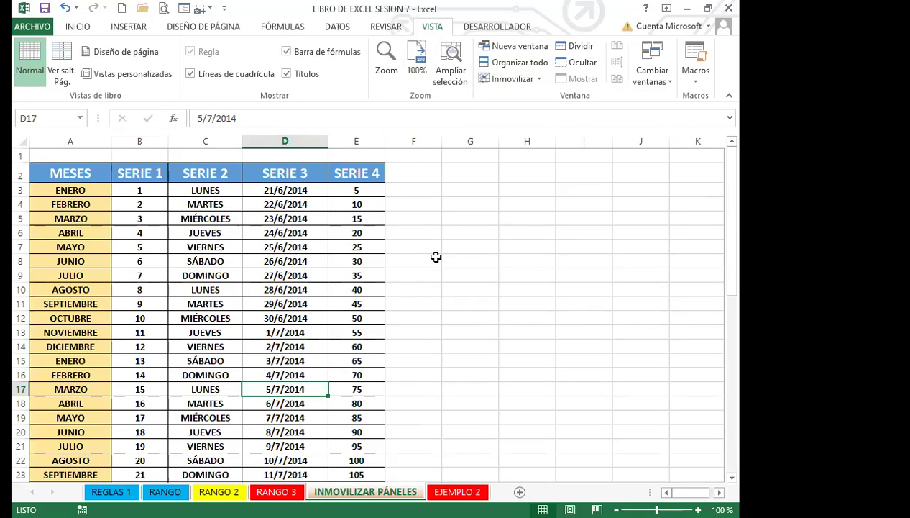
{"action": "left_click", "coordinate": [627, 297]}
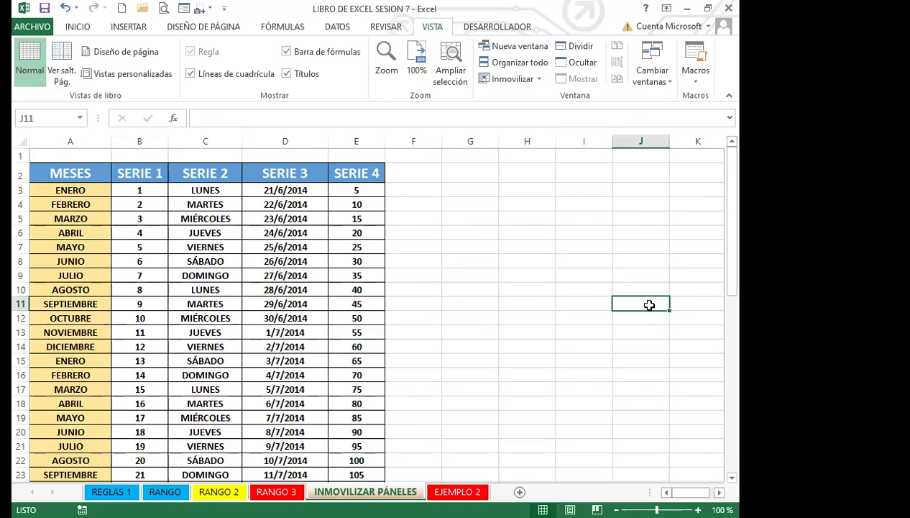
{"action": "left_click", "coordinate": [508, 79]}
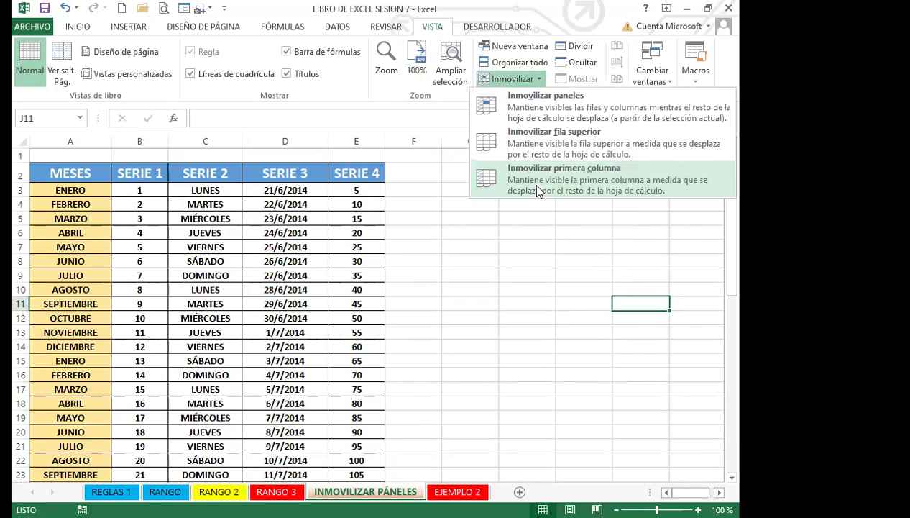
{"action": "left_click", "coordinate": [538, 180]}
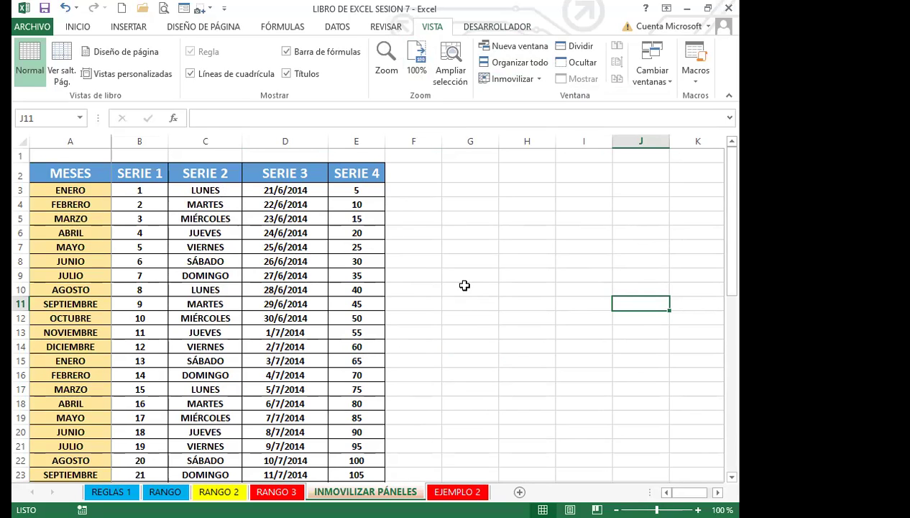
Step: Check which column stays fixed by moving along row 11 to column AI and back to column A
{"action": "key", "text": "Right"}
{"action": "key", "text": "Right"}
{"action": "key", "text": "Right"}
{"action": "key", "text": "Right"}
{"action": "key", "text": "Right"}
{"action": "key", "text": "Right"}
{"action": "key", "text": "Right"}
{"action": "key", "text": "Right"}
{"action": "key", "text": "Right"}
{"action": "key", "text": "Right"}
{"action": "key", "text": "Right"}
{"action": "key", "text": "Right"}
{"action": "key", "text": "Right"}
{"action": "key", "text": "Right"}
{"action": "key", "text": "Right"}
{"action": "key", "text": "Right"}
{"action": "key", "text": "Right"}
{"action": "key", "text": "Right"}
{"action": "key", "text": "Right"}
{"action": "key", "text": "Right"}
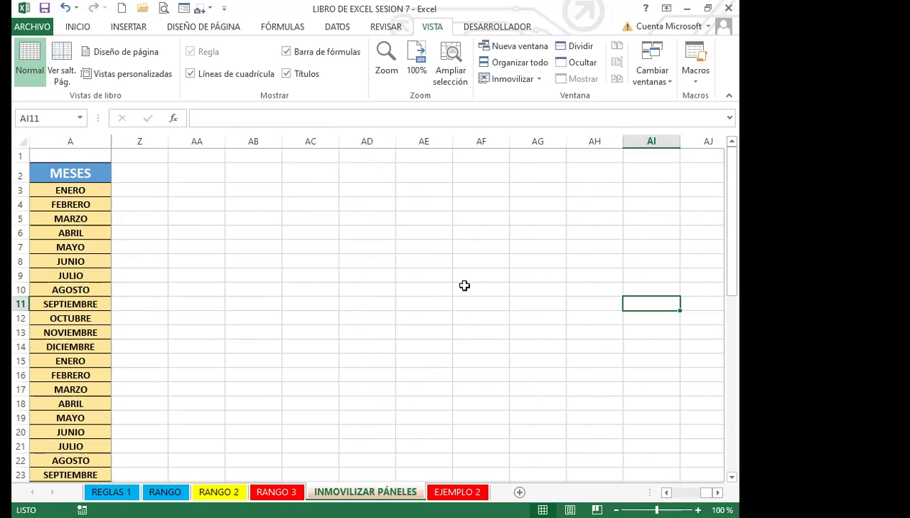
{"action": "key", "text": "Left"}
{"action": "key", "text": "Left"}
{"action": "key", "text": "Left"}
{"action": "key", "text": "Left"}
{"action": "key", "text": "Left"}
{"action": "key", "text": "Left"}
{"action": "key", "text": "Left"}
{"action": "key", "text": "Left"}
{"action": "key", "text": "Left"}
{"action": "key", "text": "Left"}
{"action": "key", "text": "Left"}
{"action": "key", "text": "Left"}
{"action": "key", "text": "Left"}
{"action": "key", "text": "Left"}
{"action": "key", "text": "Left"}
{"action": "key", "text": "Left"}
{"action": "key", "text": "Left"}
{"action": "key", "text": "Left"}
{"action": "key", "text": "Left"}
{"action": "key", "text": "Left"}
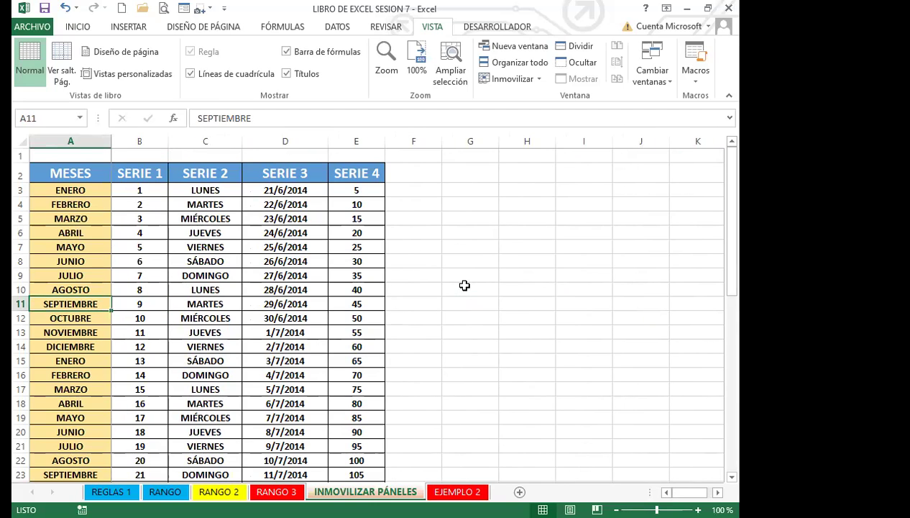
{"action": "left_click", "coordinate": [359, 304]}
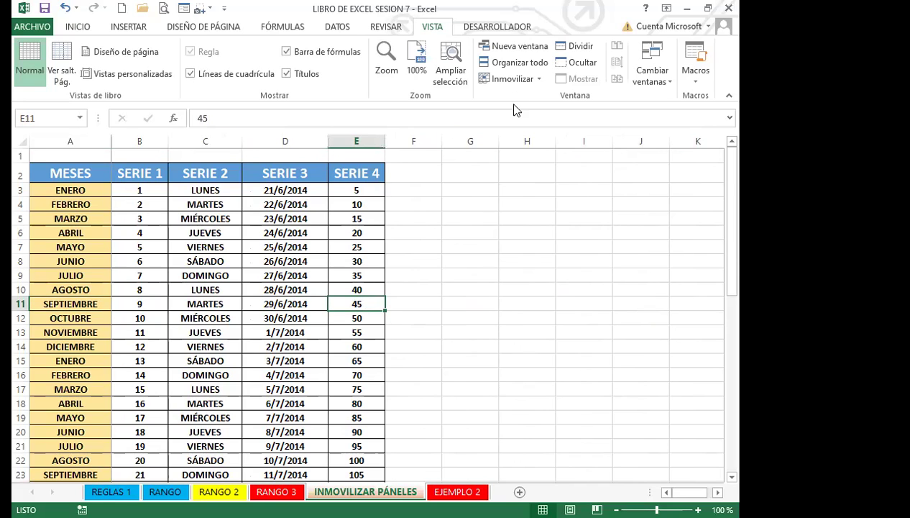
{"action": "left_click", "coordinate": [515, 81]}
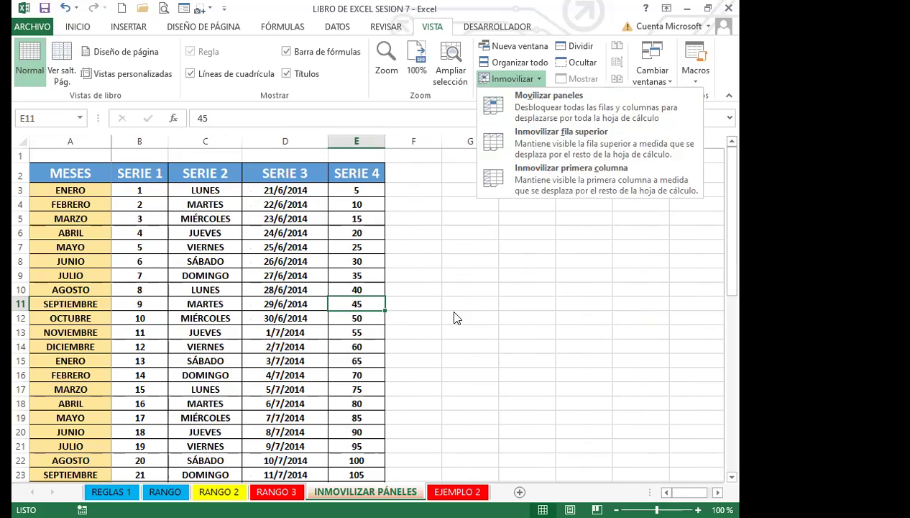
{"action": "left_click", "coordinate": [417, 295]}
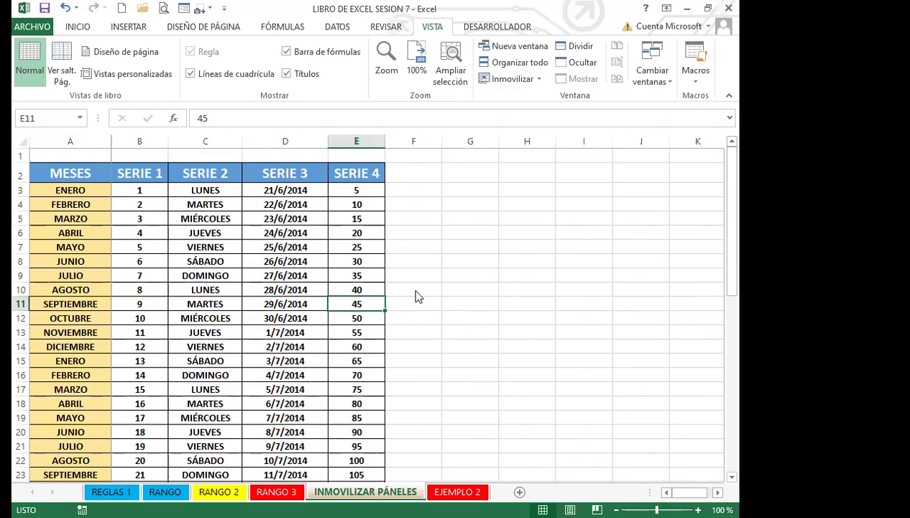